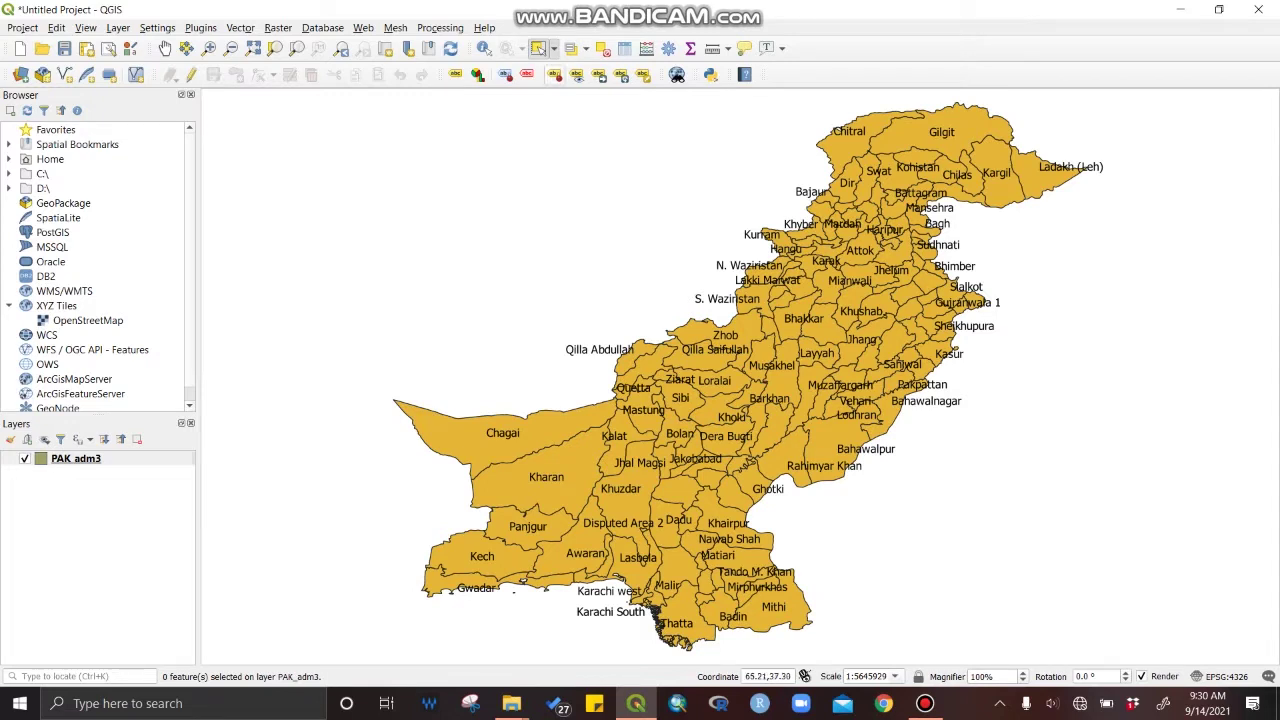
# Select the Bhimber and Mirpur districts together on the PAK_adm3 layer with the Select Features tool.
pyautogui.click(553, 48)
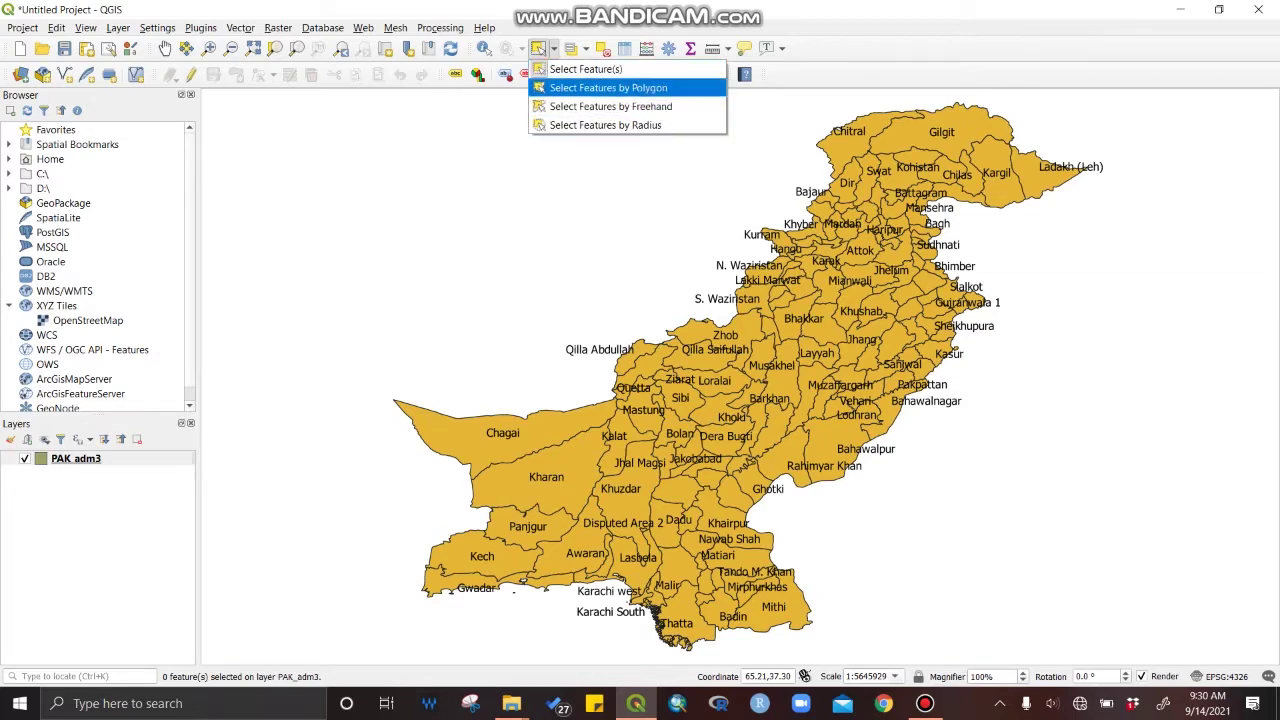
pyautogui.click(585, 69)
pyautogui.scroll(2, 985, 228)
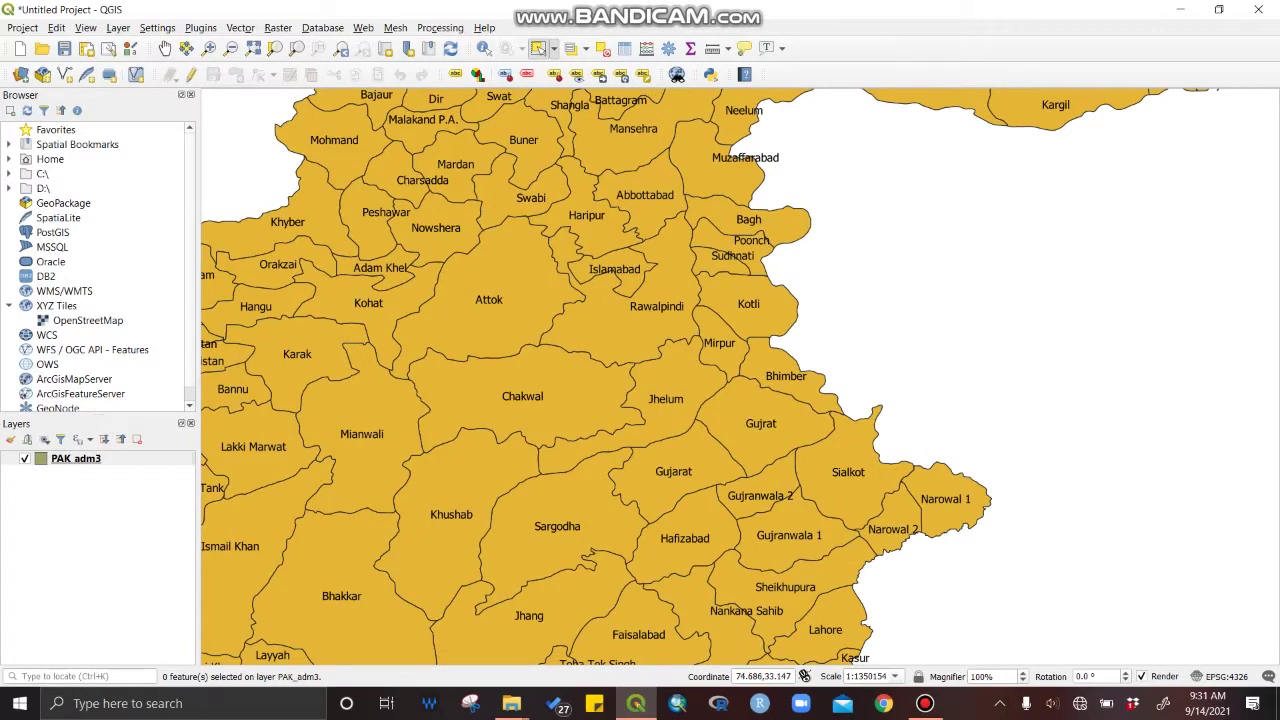
pyautogui.click(797, 389)
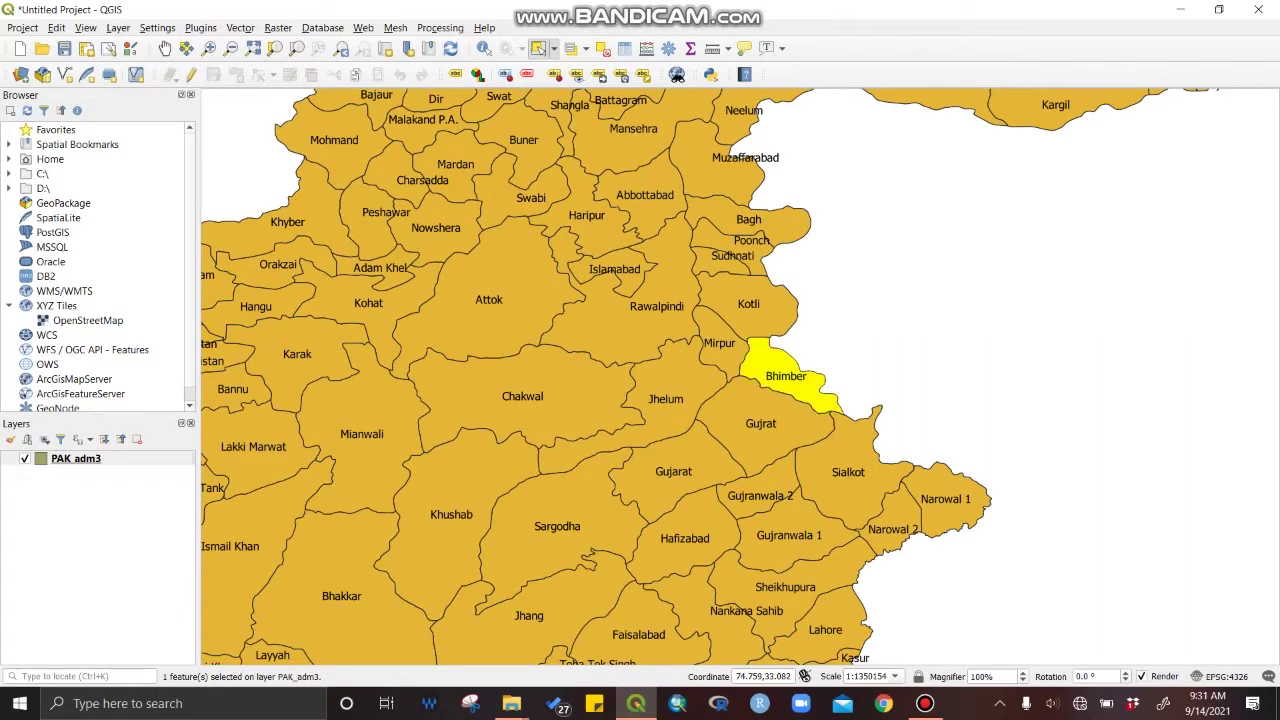
pyautogui.click(722, 356)
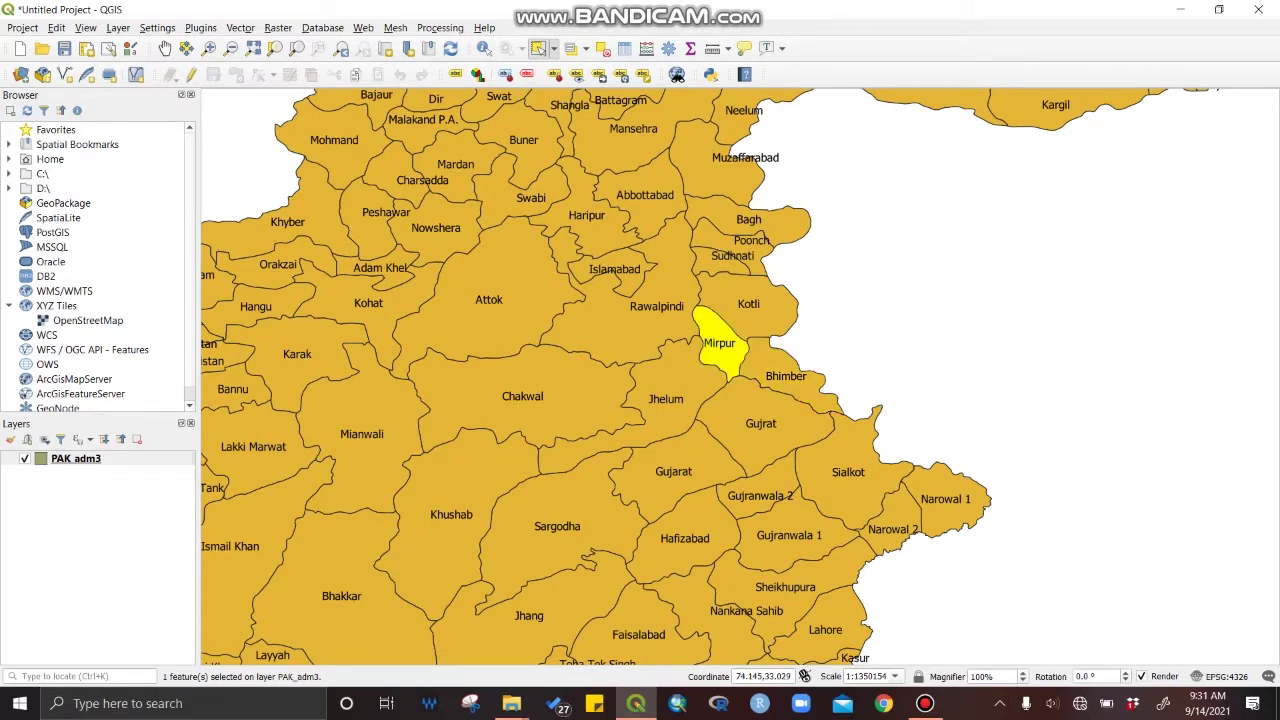
pyautogui.click(790, 375)
pyautogui.keyDown('ctrl'); pyautogui.click(722, 356); pyautogui.keyUp('ctrl')
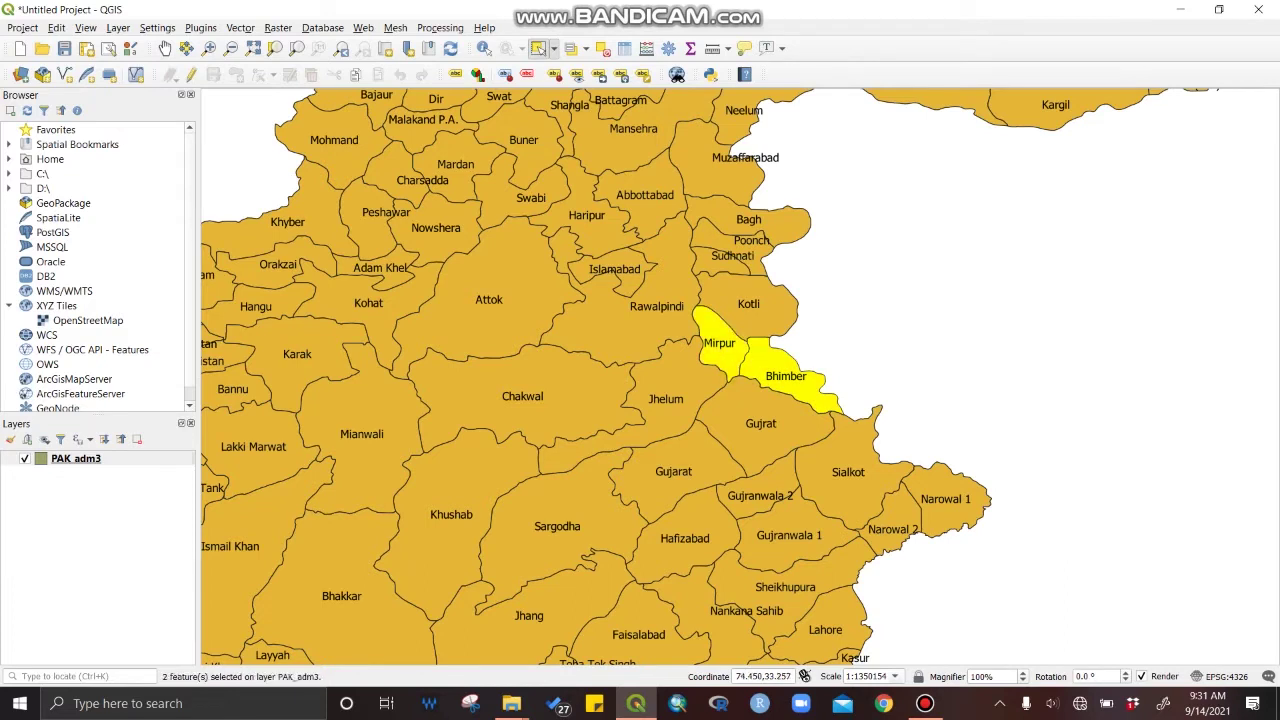
# Add the Kotli, Sudhnati, Poonch, Bagh, Muzaffarabad and Neelum districts to the selection.
pyautogui.keyDown('ctrl'); pyautogui.click(763, 314); pyautogui.keyUp('ctrl')
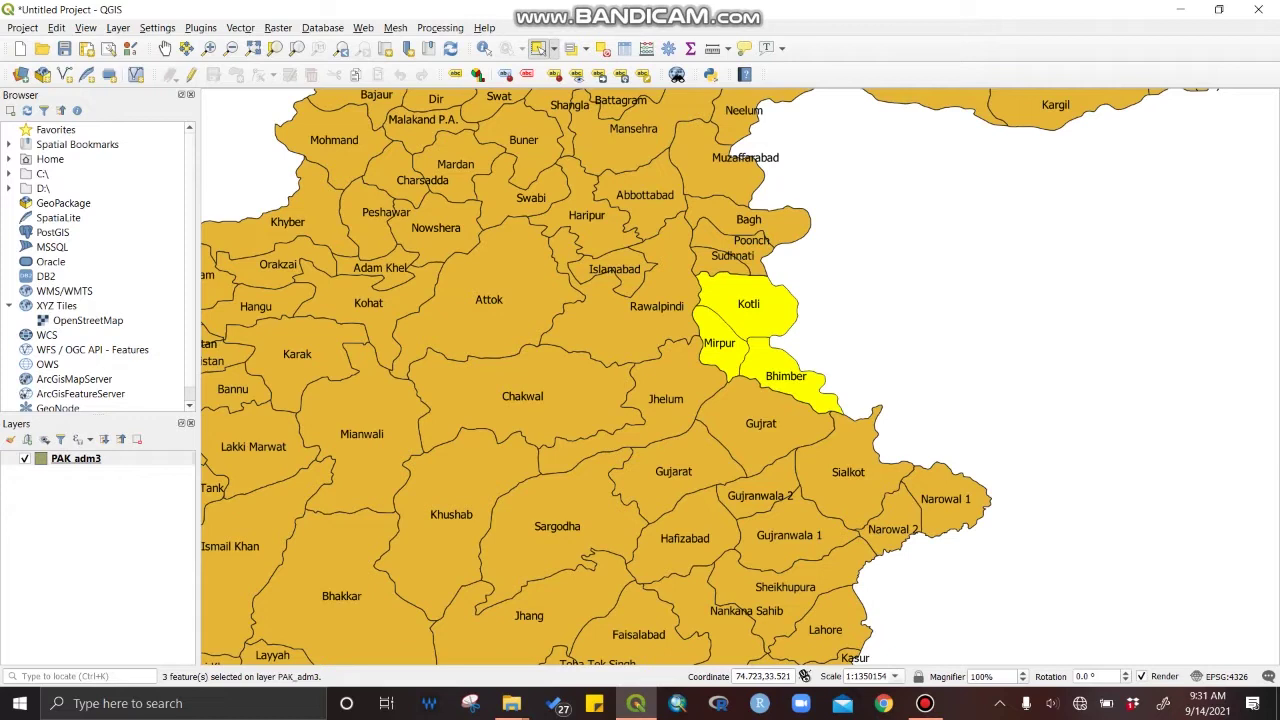
pyautogui.keyDown('ctrl'); pyautogui.click(728, 260); pyautogui.keyUp('ctrl')
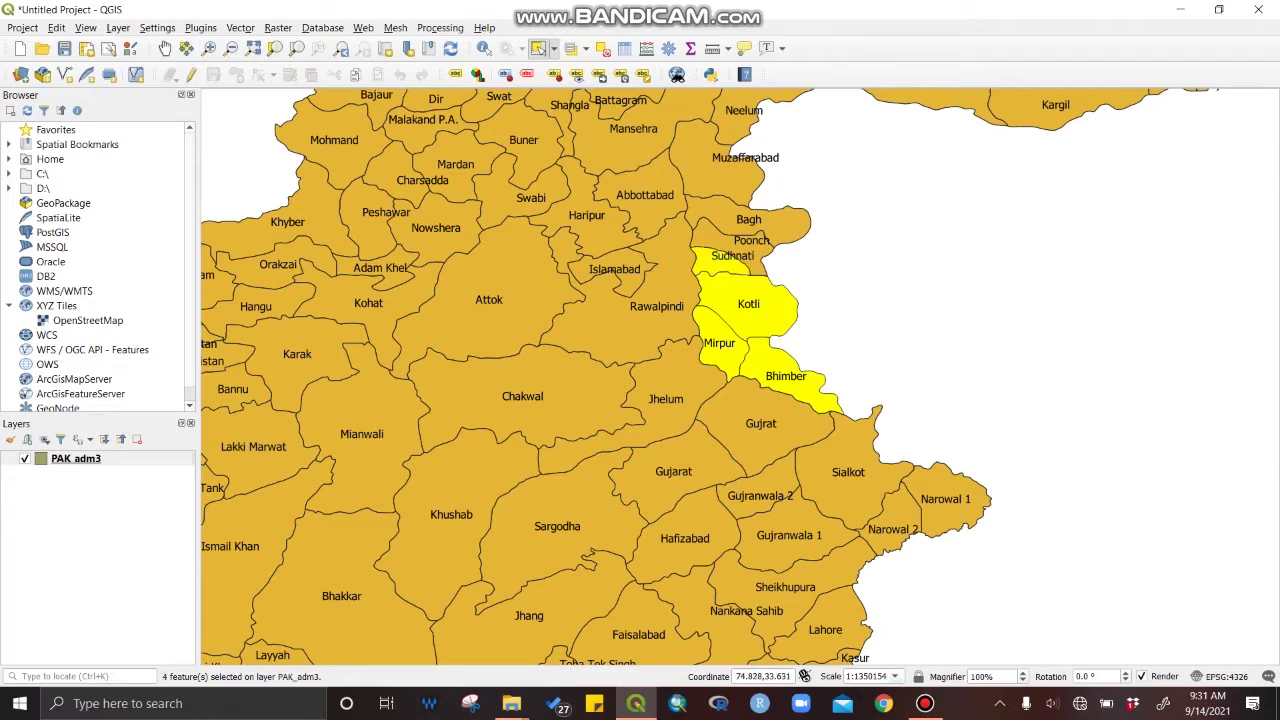
pyautogui.keyDown('ctrl'); pyautogui.click(745, 242); pyautogui.keyUp('ctrl')
pyautogui.keyDown('ctrl'); pyautogui.click(765, 218); pyautogui.keyUp('ctrl')
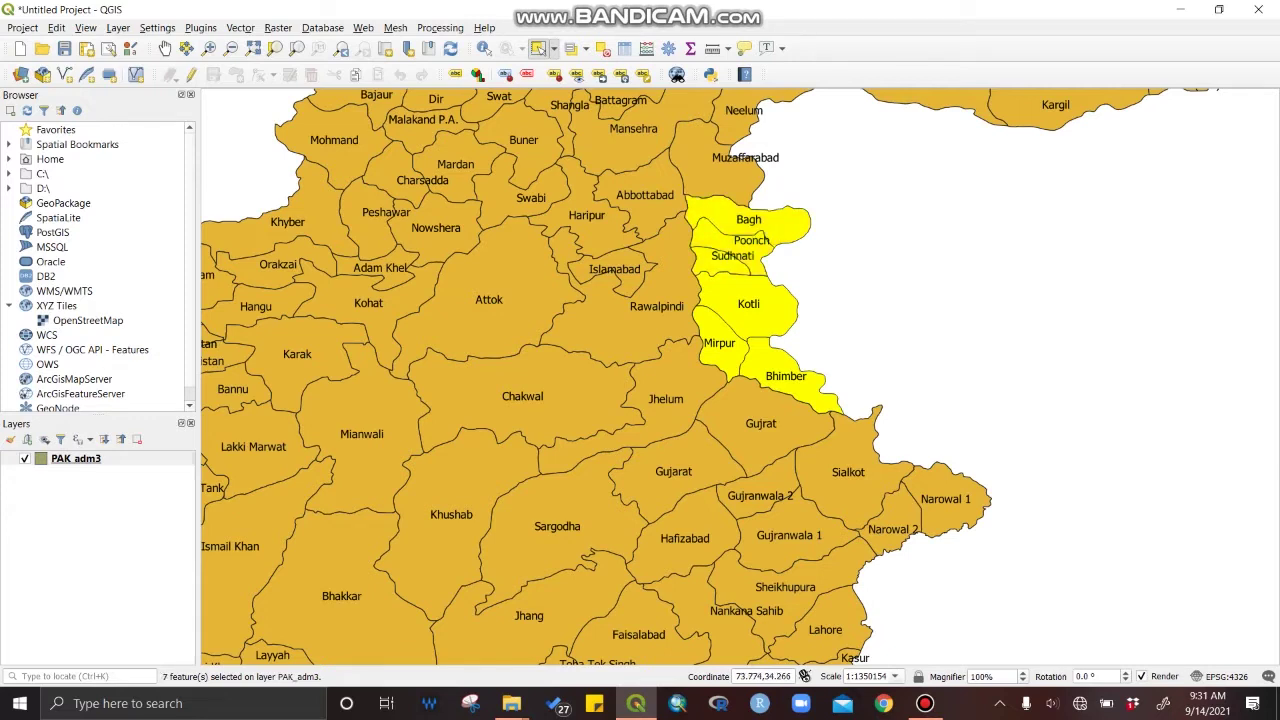
pyautogui.keyDown('ctrl'); pyautogui.click(738, 108); pyautogui.keyUp('ctrl')
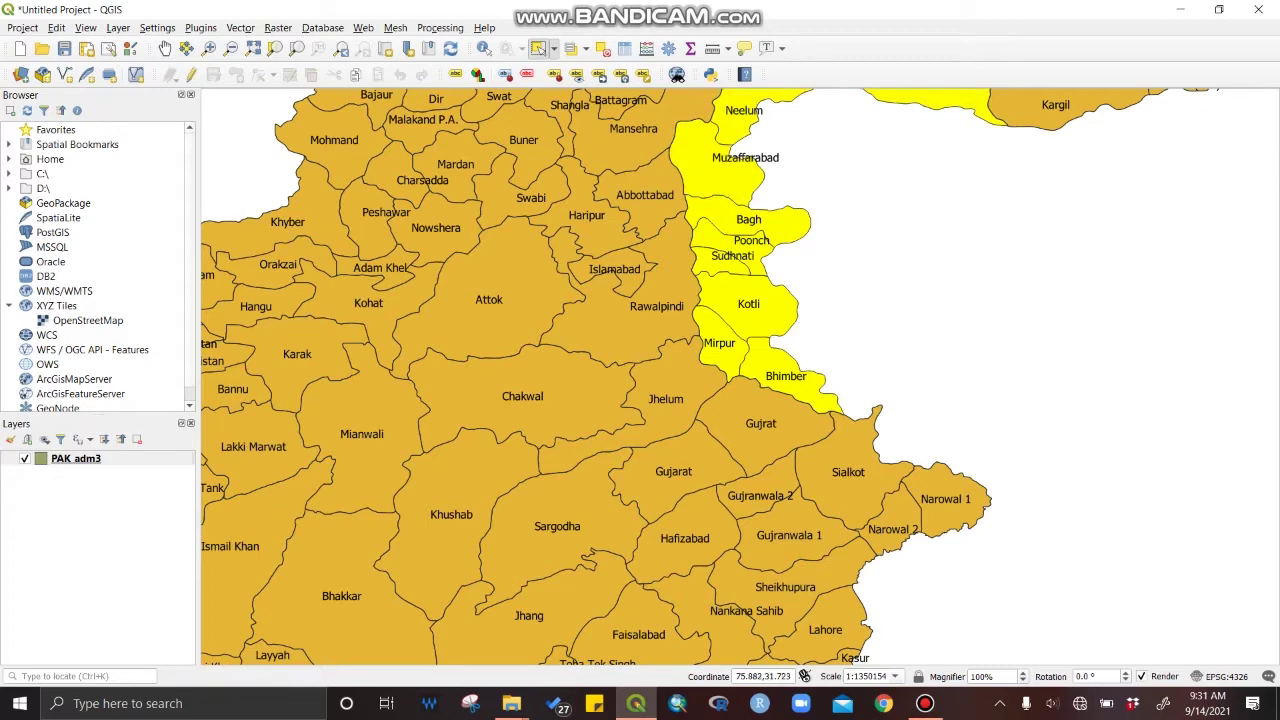
pyautogui.scroll(1, 960, 312)
pyautogui.scroll(-2, 943, 312)
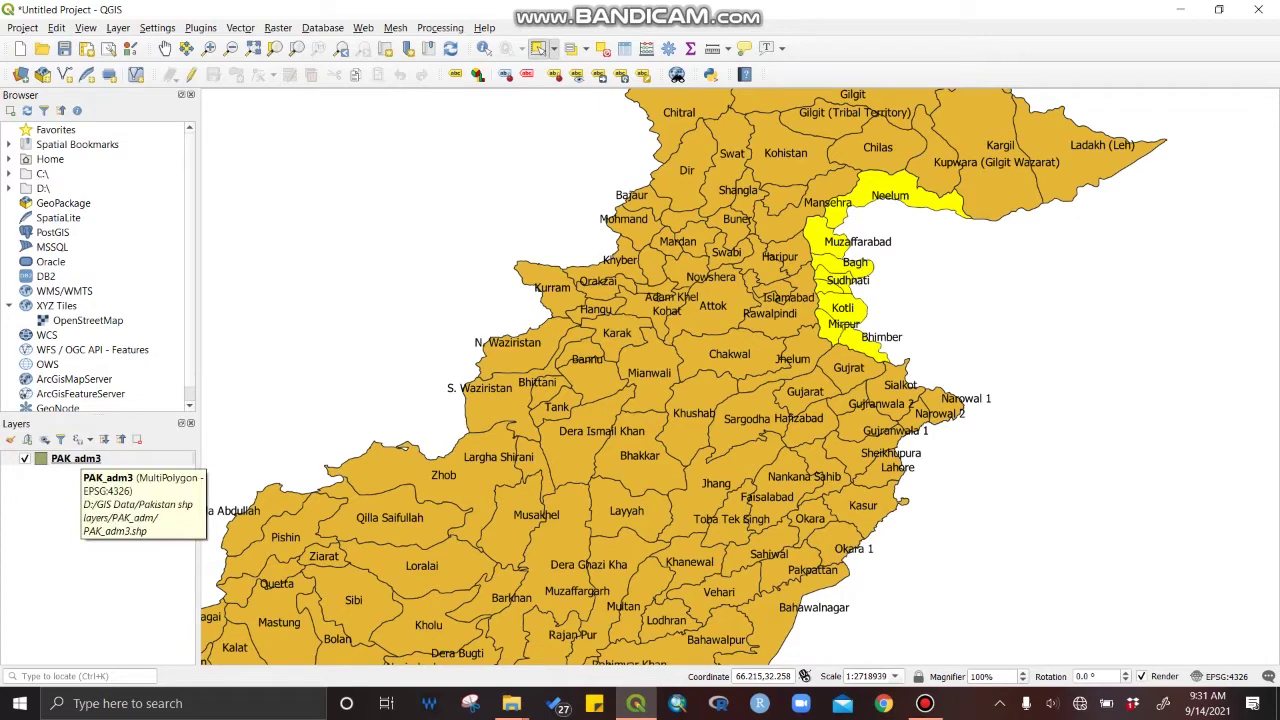
# Start exporting only the selected features of the PAK_adm3 layer, with ESRI Shapefile as the format.
pyautogui.rightClick(80, 458)
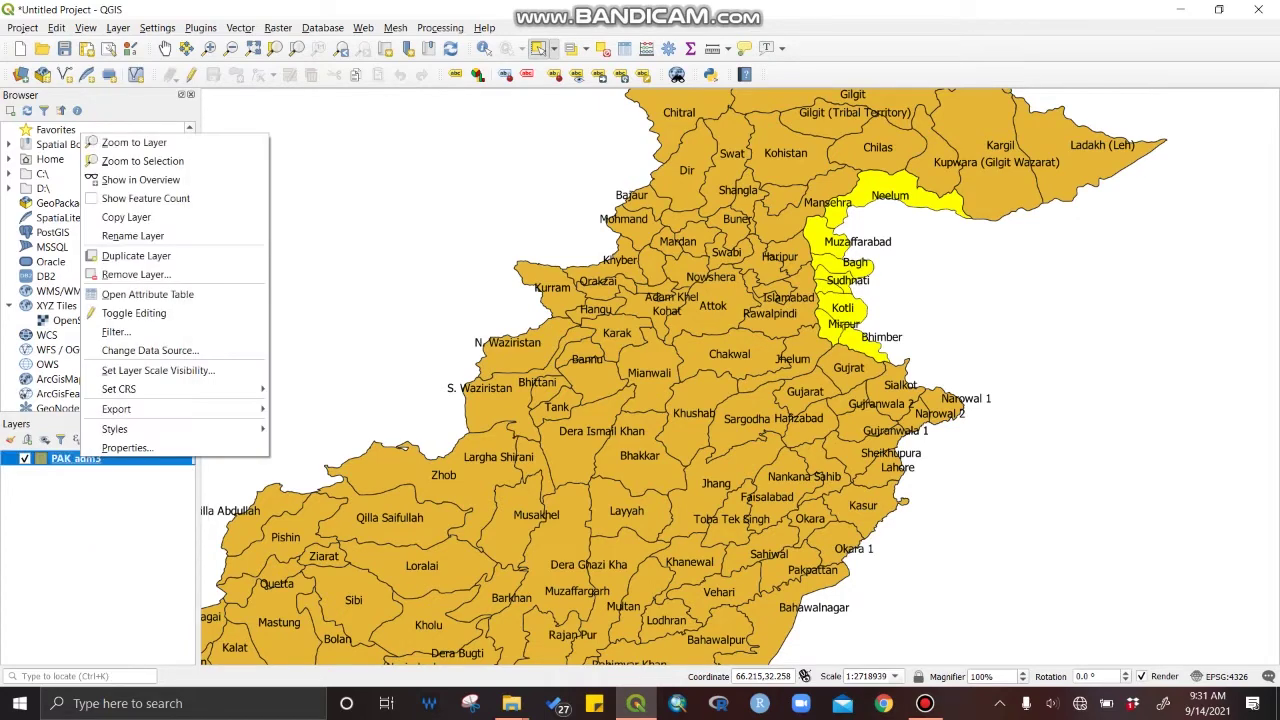
pyautogui.moveTo(150, 409)
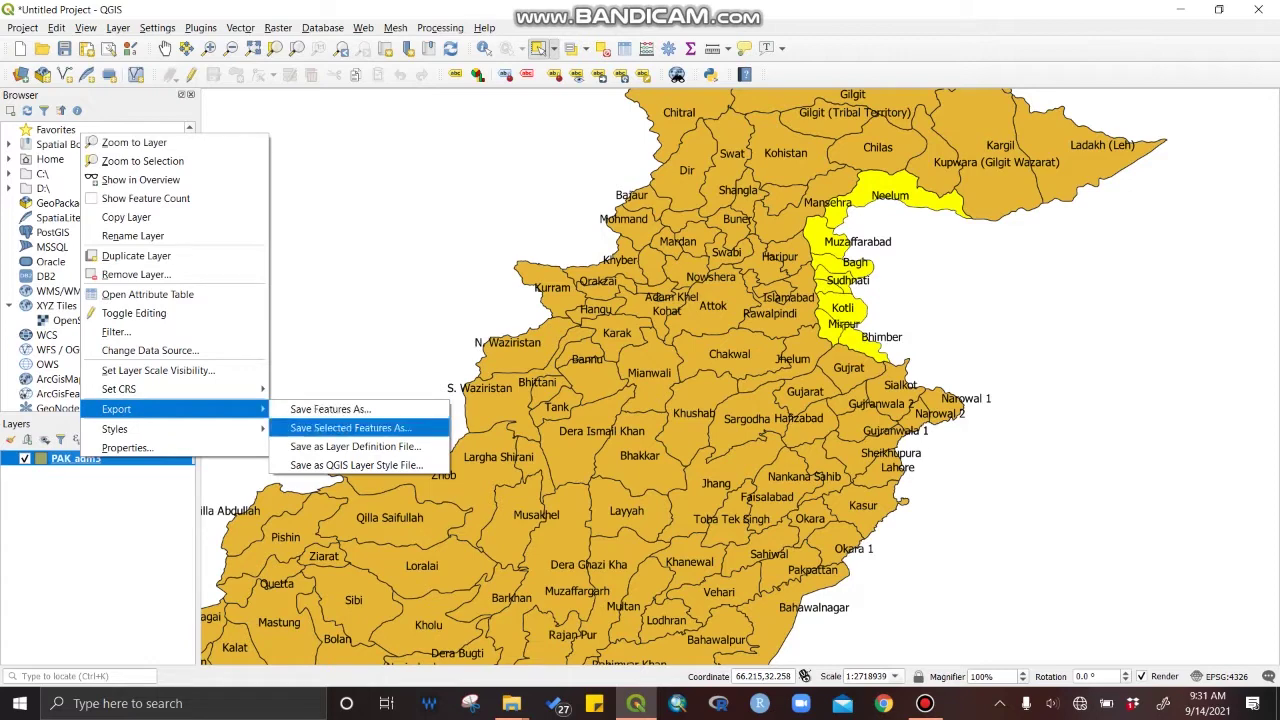
pyautogui.click(350, 427)
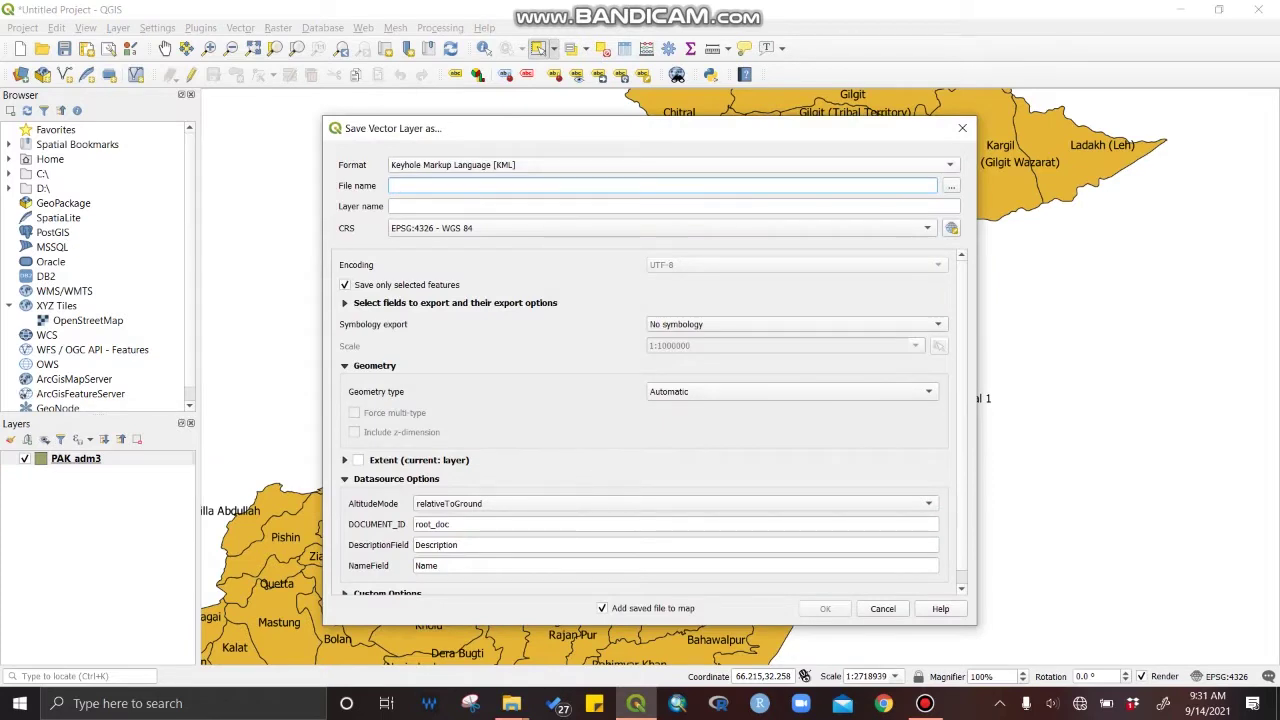
pyautogui.click(673, 164)
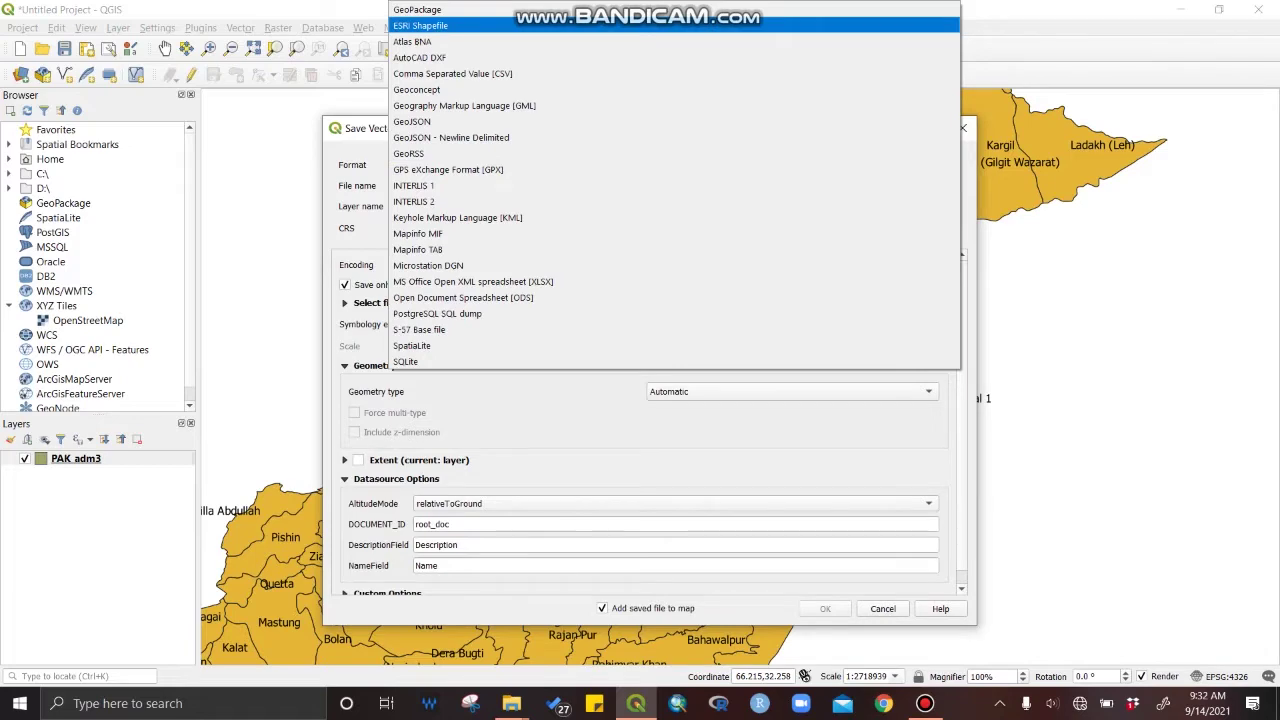
pyautogui.click(420, 25)
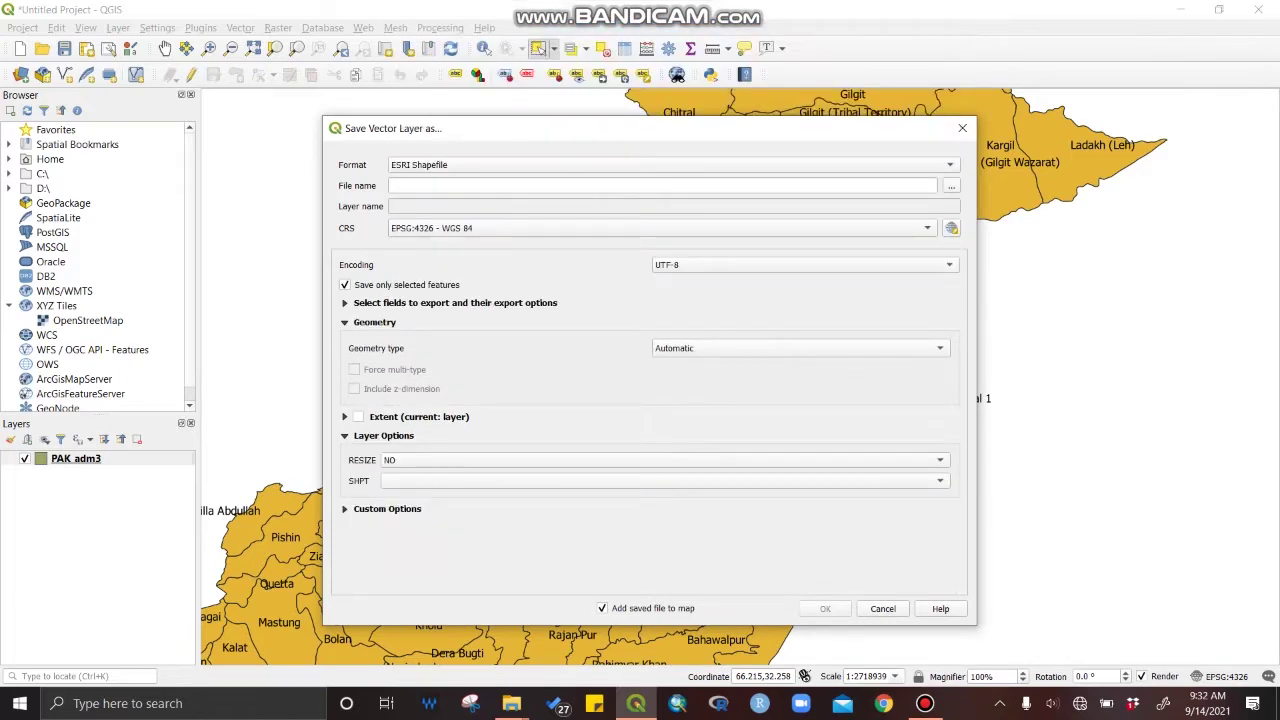
# Create a folder named "whole AJK shp files" inside MaxEnt Project July 2021 and open it as the save location.
pyautogui.click(951, 185)
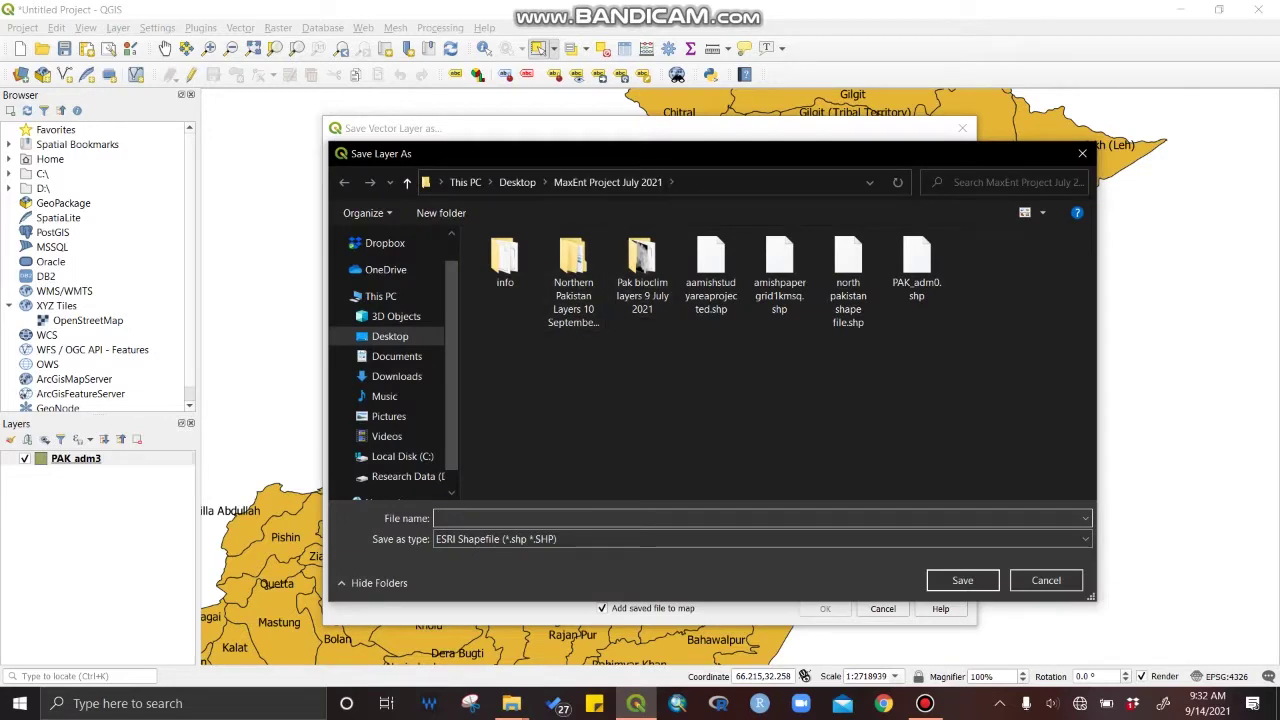
pyautogui.click(441, 213)
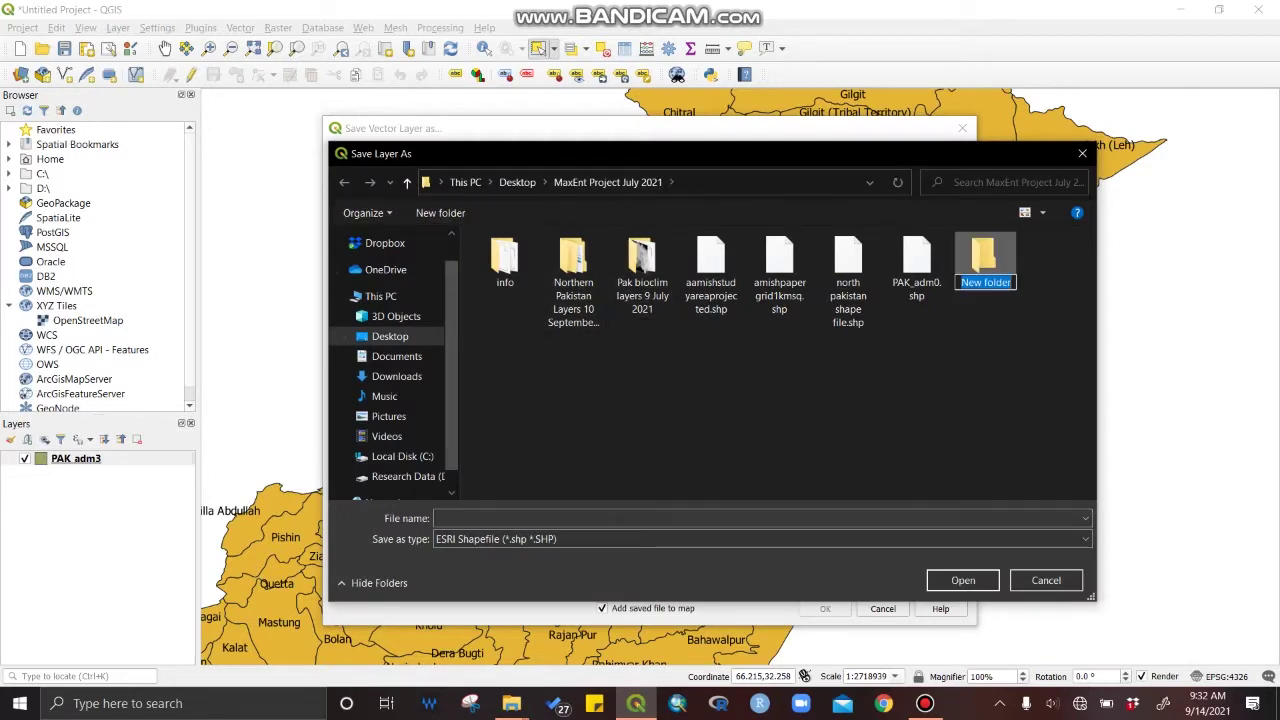
pyautogui.write('whol')
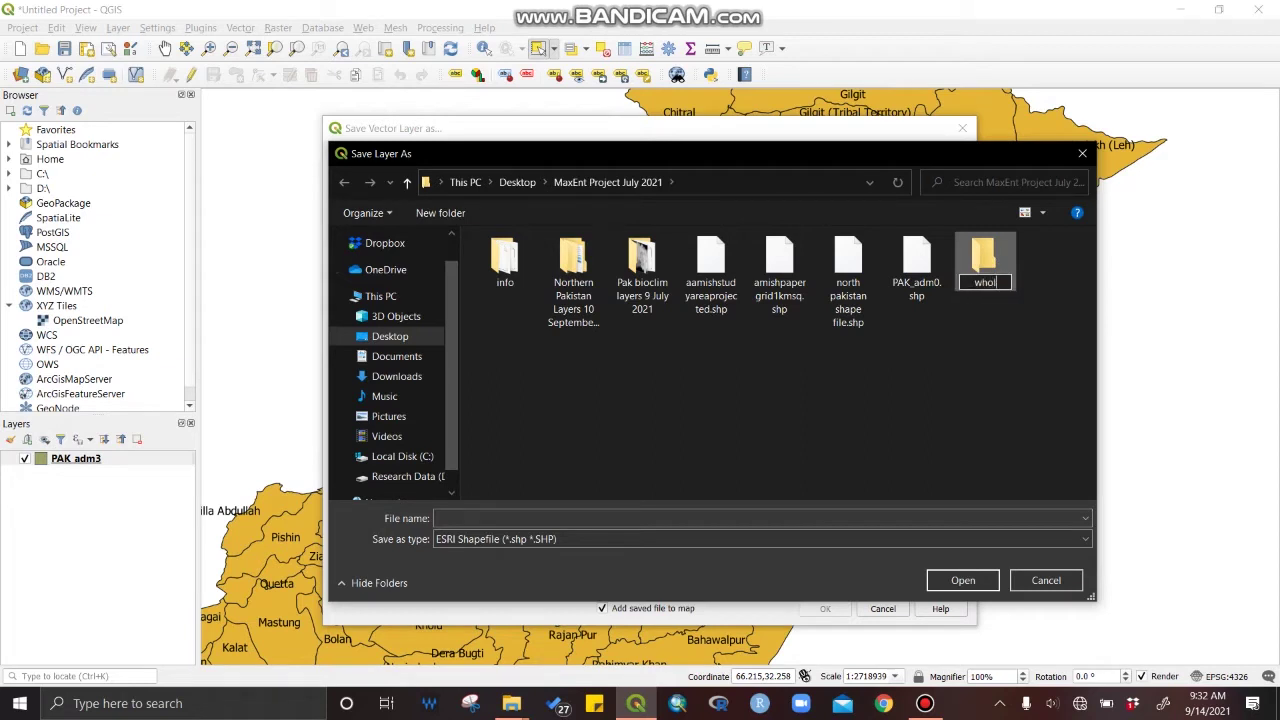
pyautogui.write('e AJK shp files')
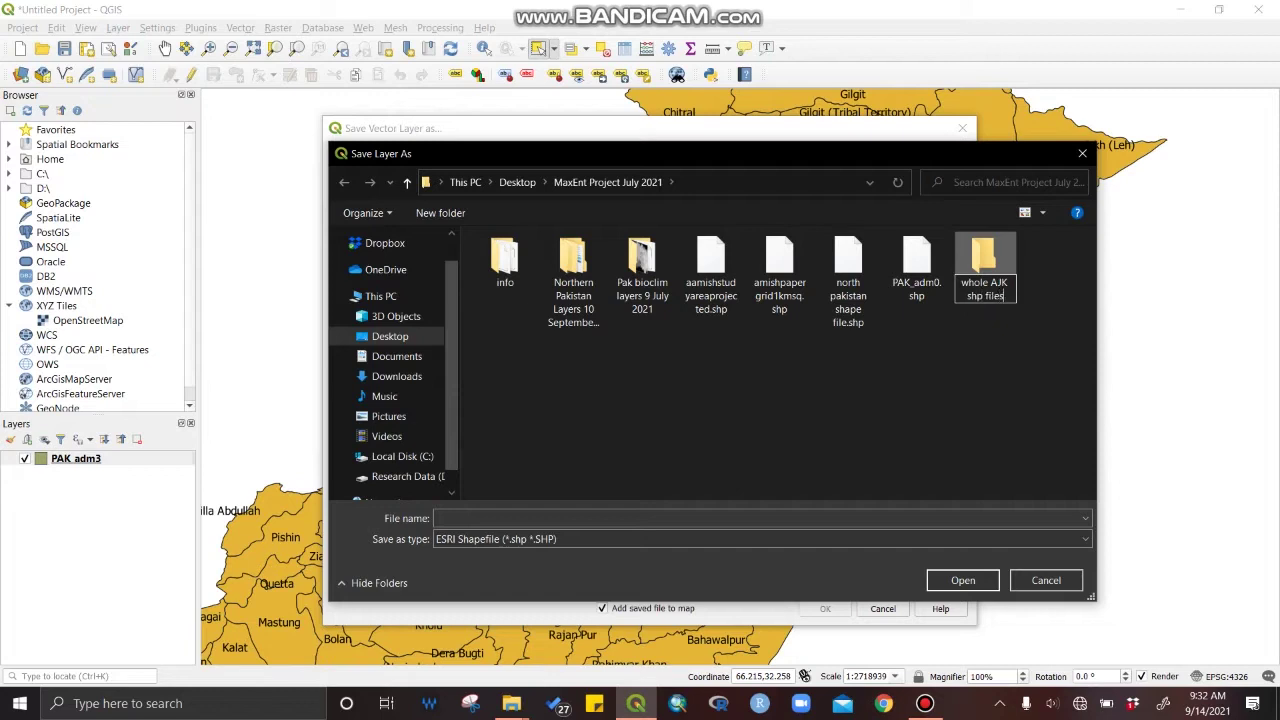
pyautogui.press('Return')
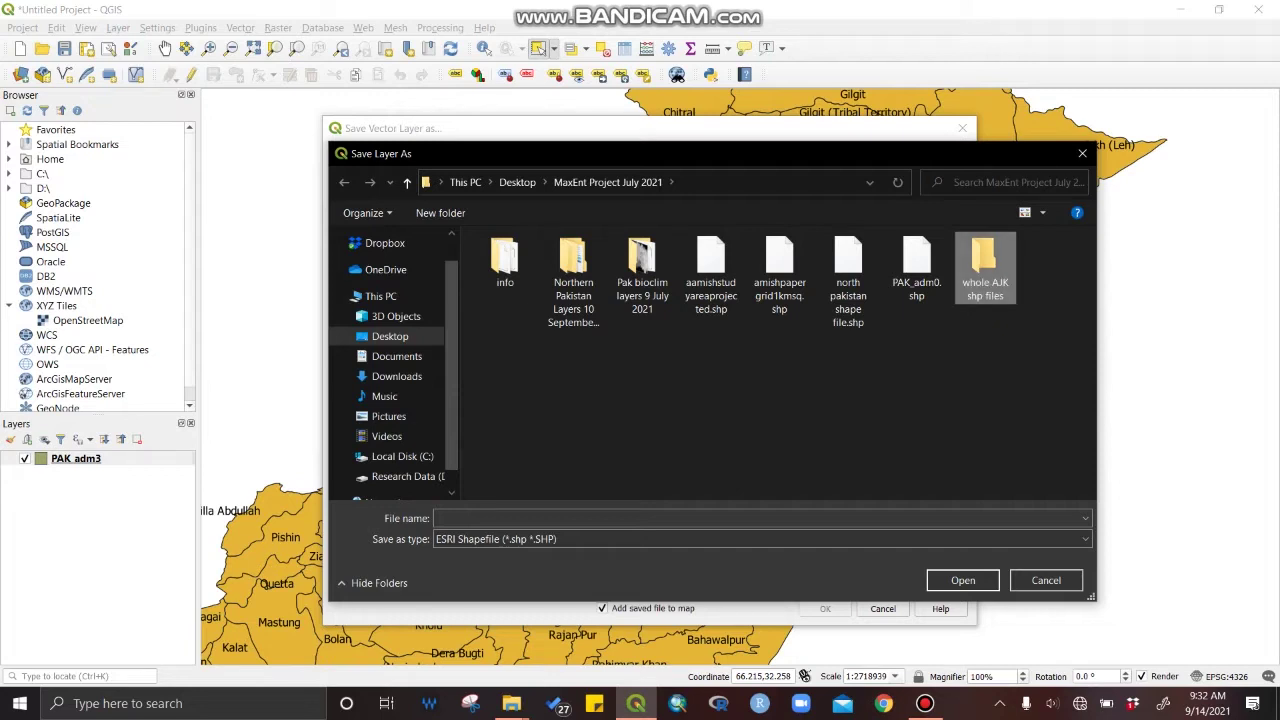
pyautogui.press('Return')
# Name the shapefile "Azad Jammu and Kashmir" and export the selected districts to it.
pyautogui.click(438, 518)
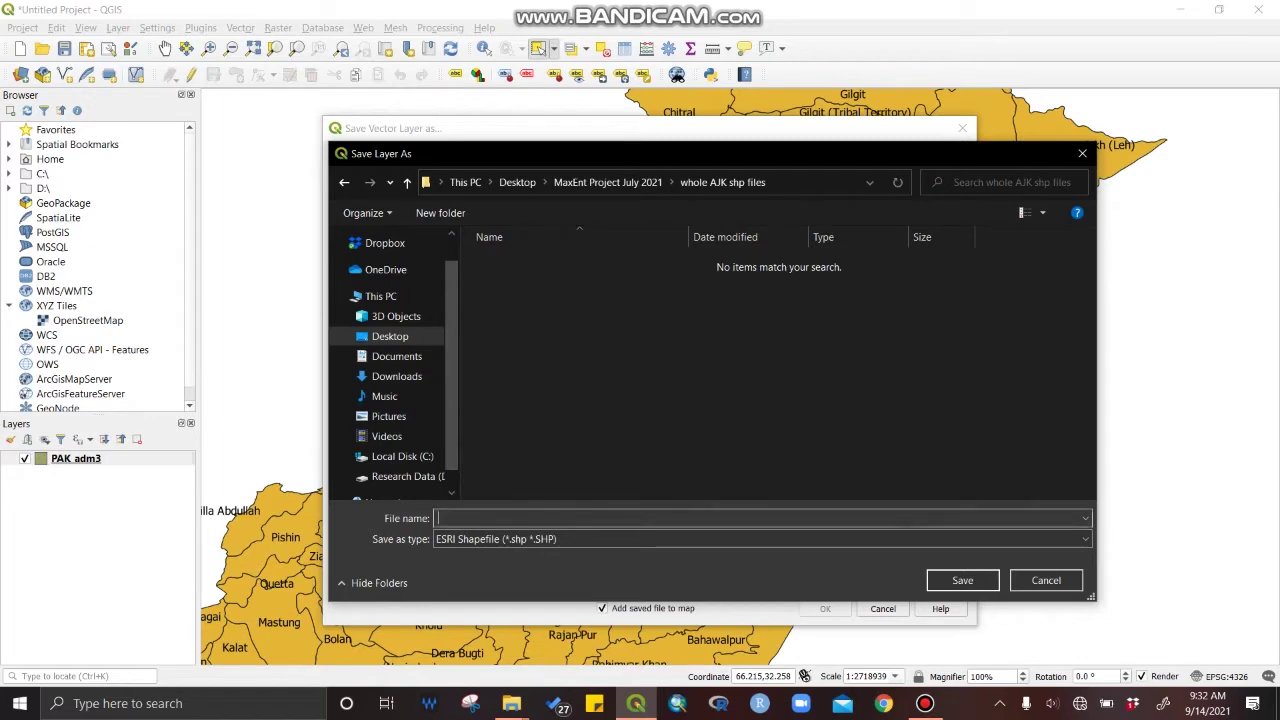
pyautogui.write('A')
pyautogui.write('JKM')
pyautogui.press('BackSpace')
pyautogui.press('BackSpace')
pyautogui.press('BackSpace')
pyautogui.write('zad')
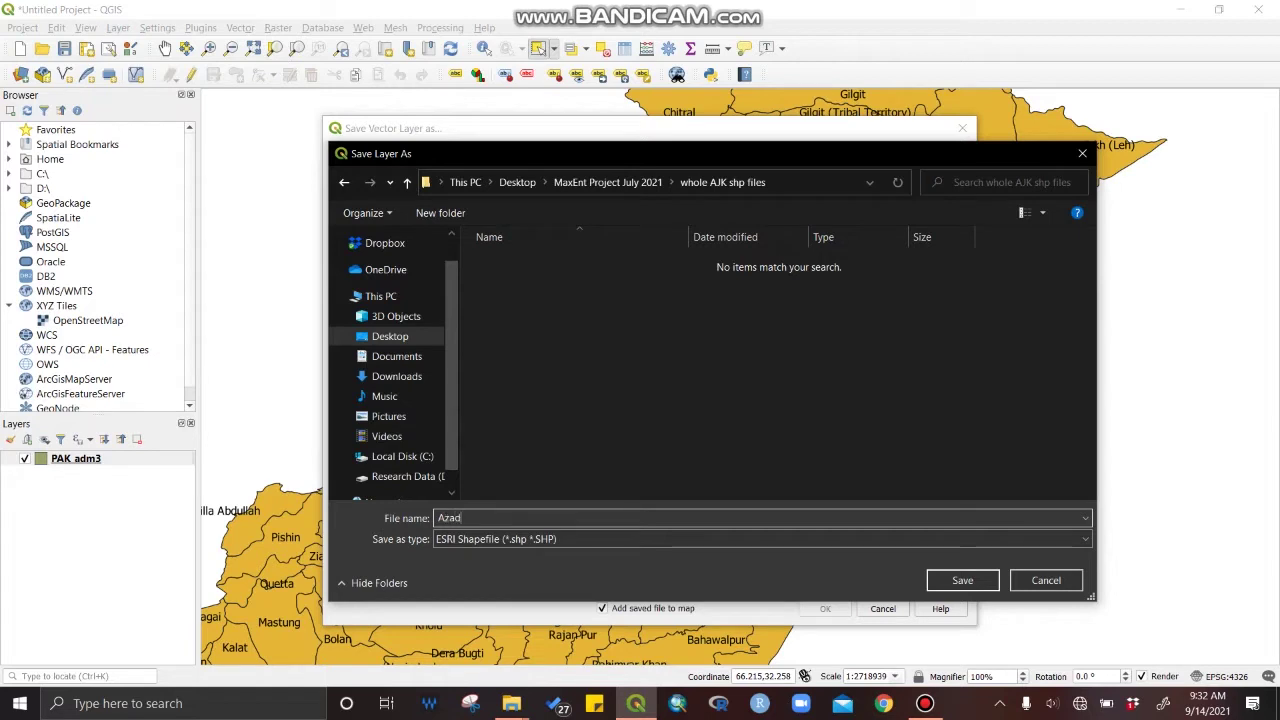
pyautogui.write(' Jammu and Kashmir')
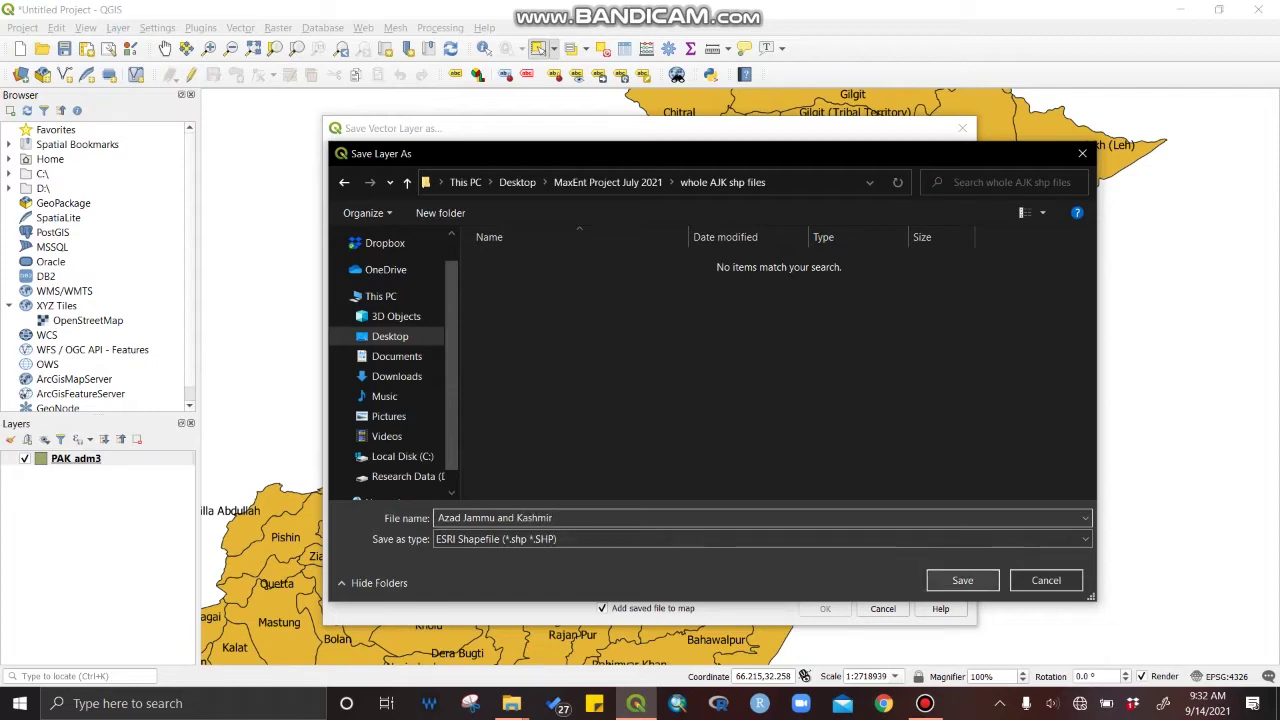
pyautogui.press('Return')
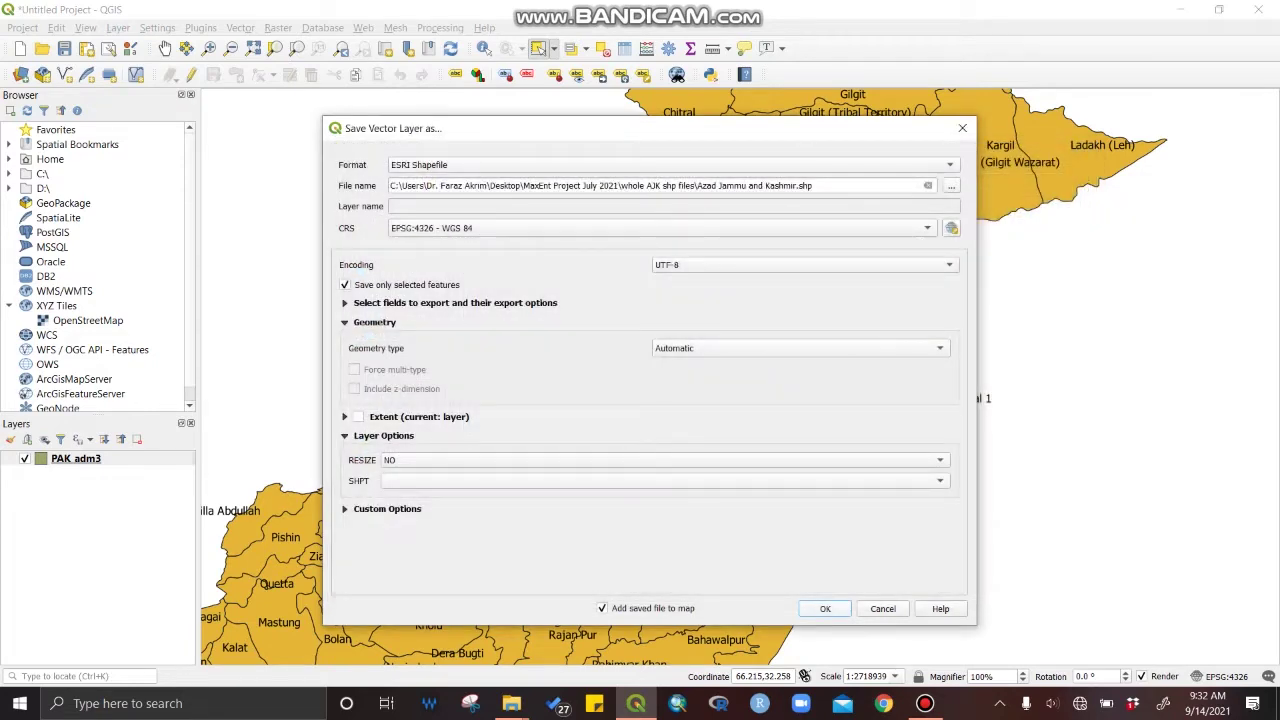
pyautogui.press('Return')
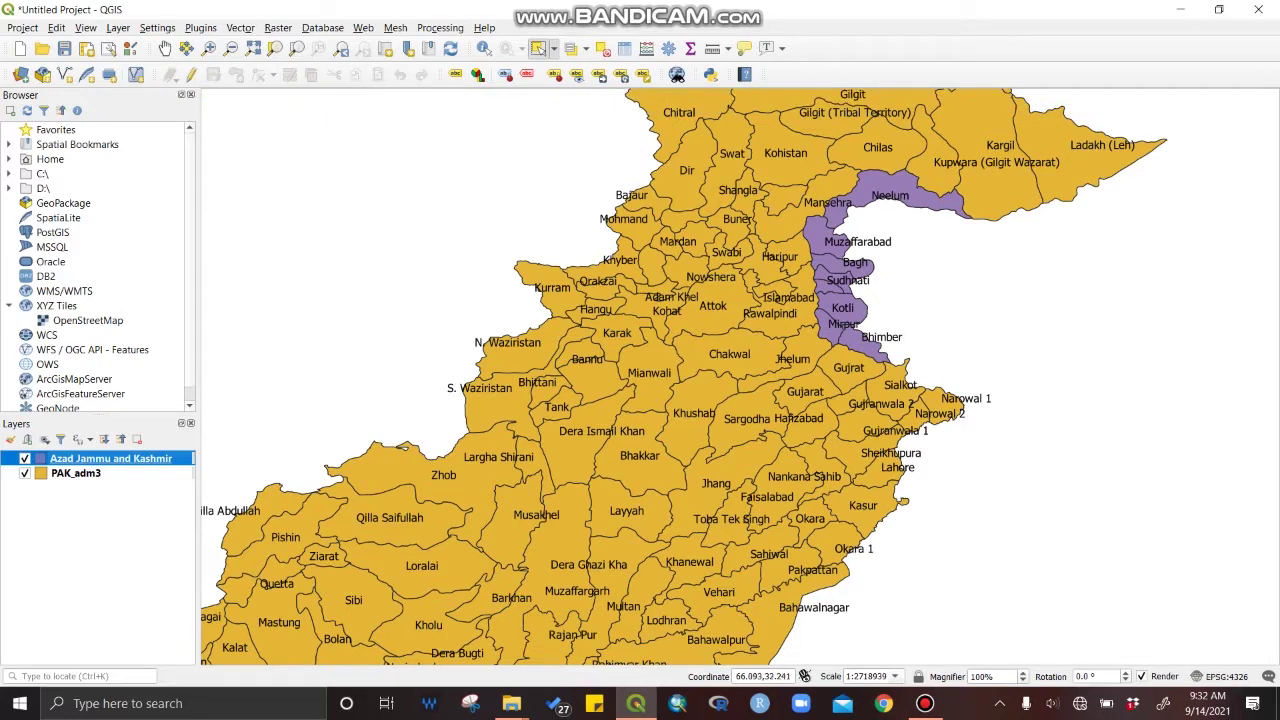
# Hide the PAK_adm3 layer to view the exported districts alone, and show it again.
pyautogui.click(24, 473)
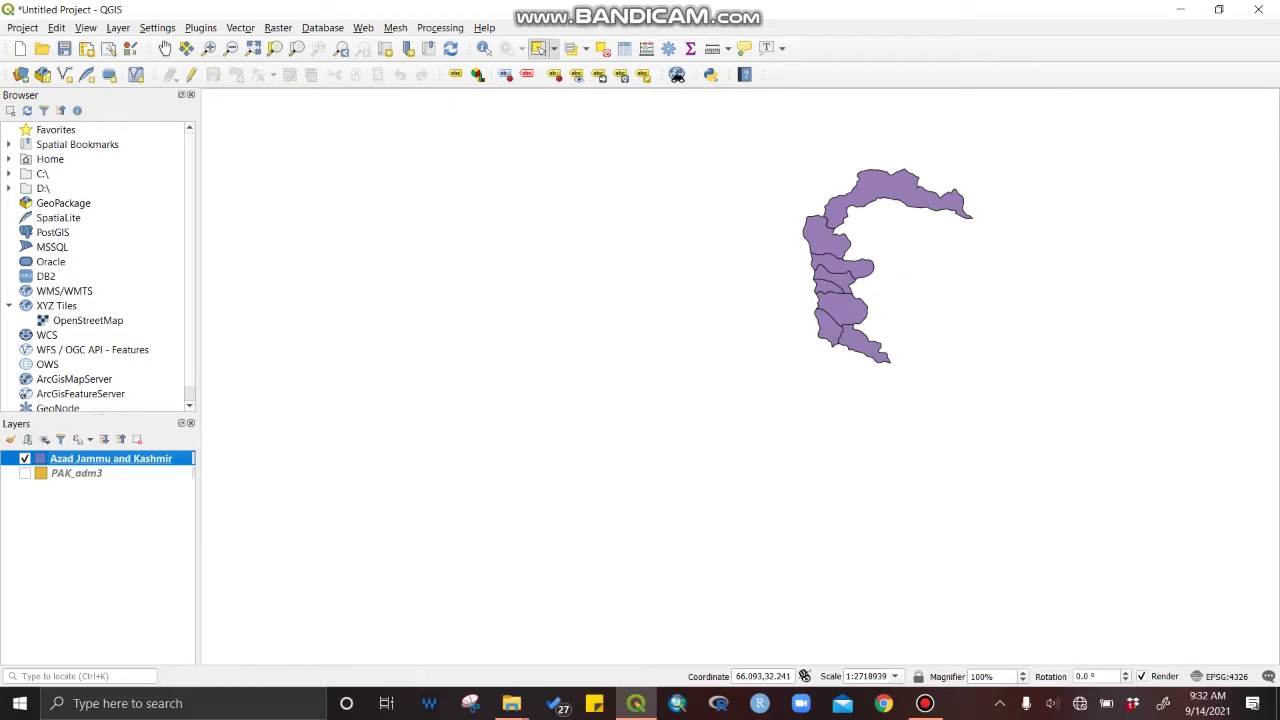
pyautogui.click(25, 473)
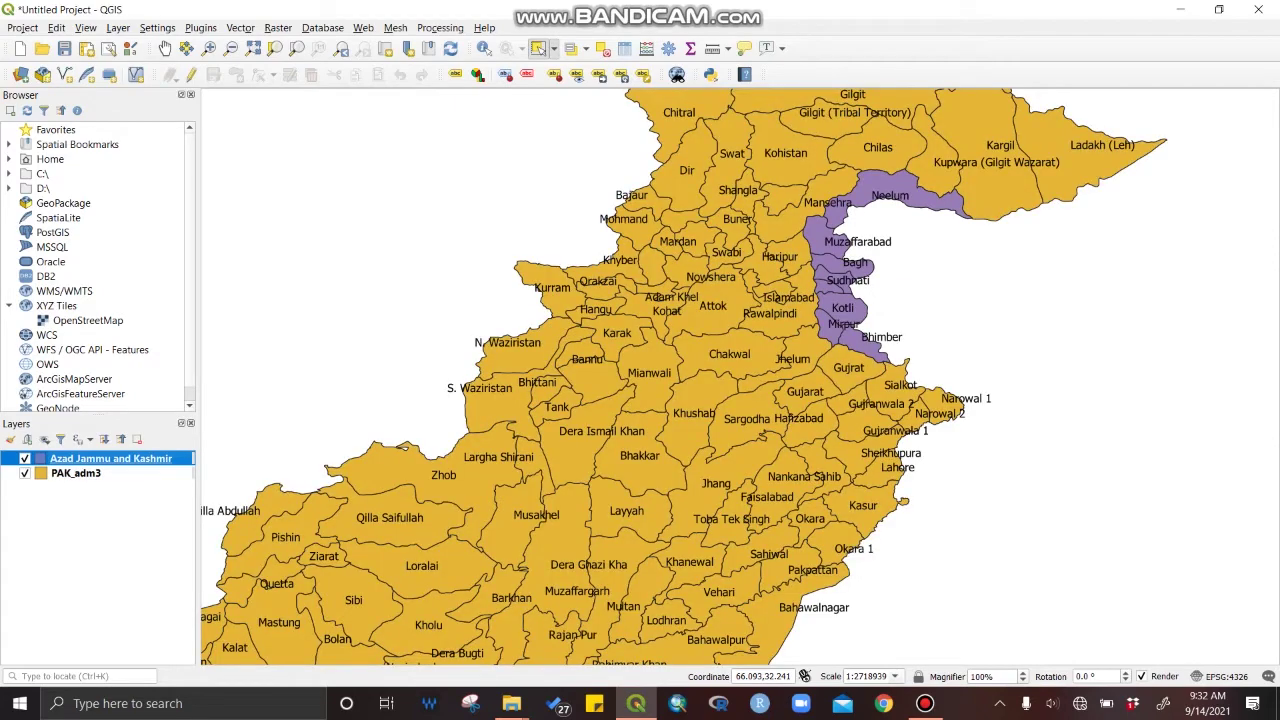
pyautogui.click(76, 473)
pyautogui.rightClick(80, 472)
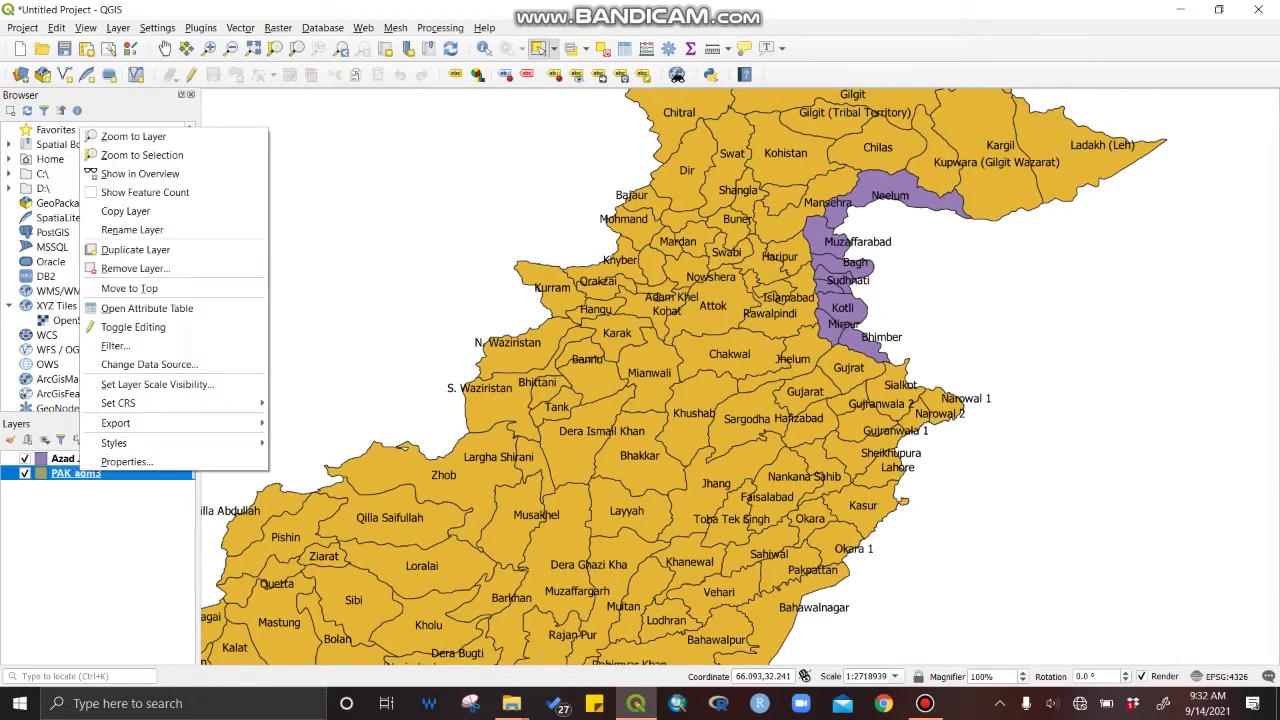
# Start exporting all features of the Azad Jammu and Kashmir layer, with Keyhole Markup Language [KML] as the format.
pyautogui.click(60, 458)
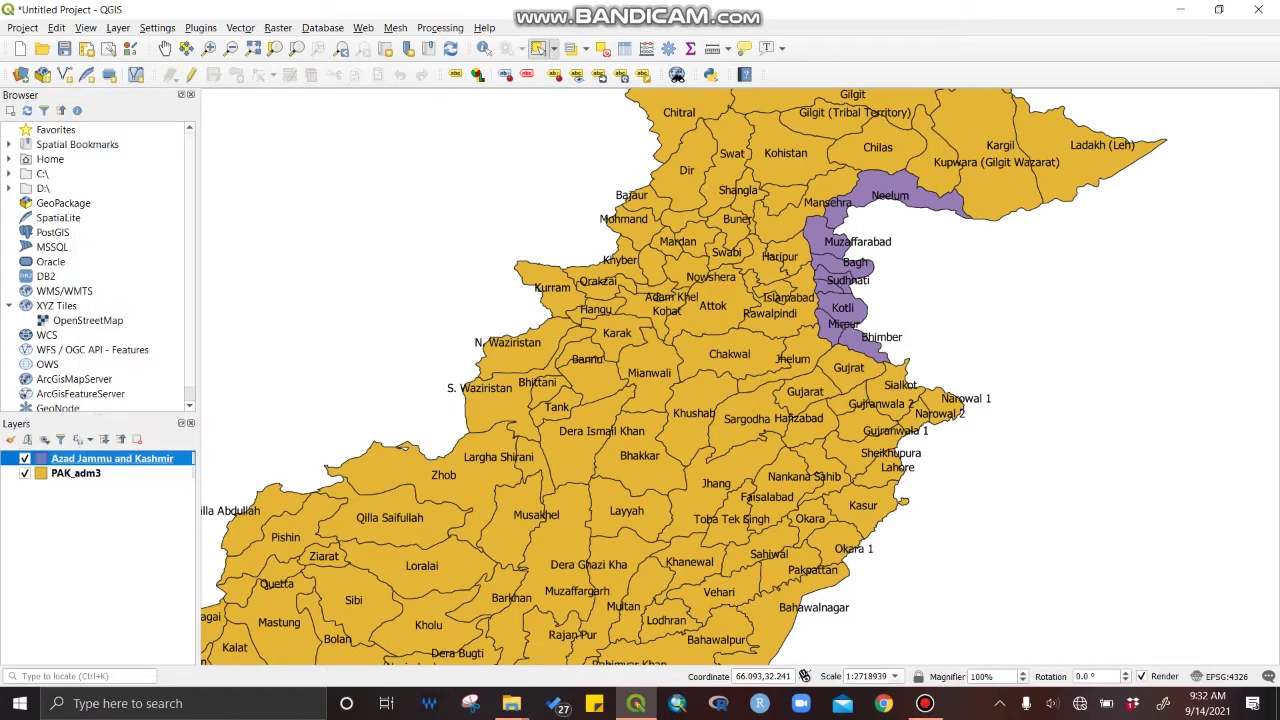
pyautogui.rightClick(57, 458)
pyautogui.moveTo(150, 407)
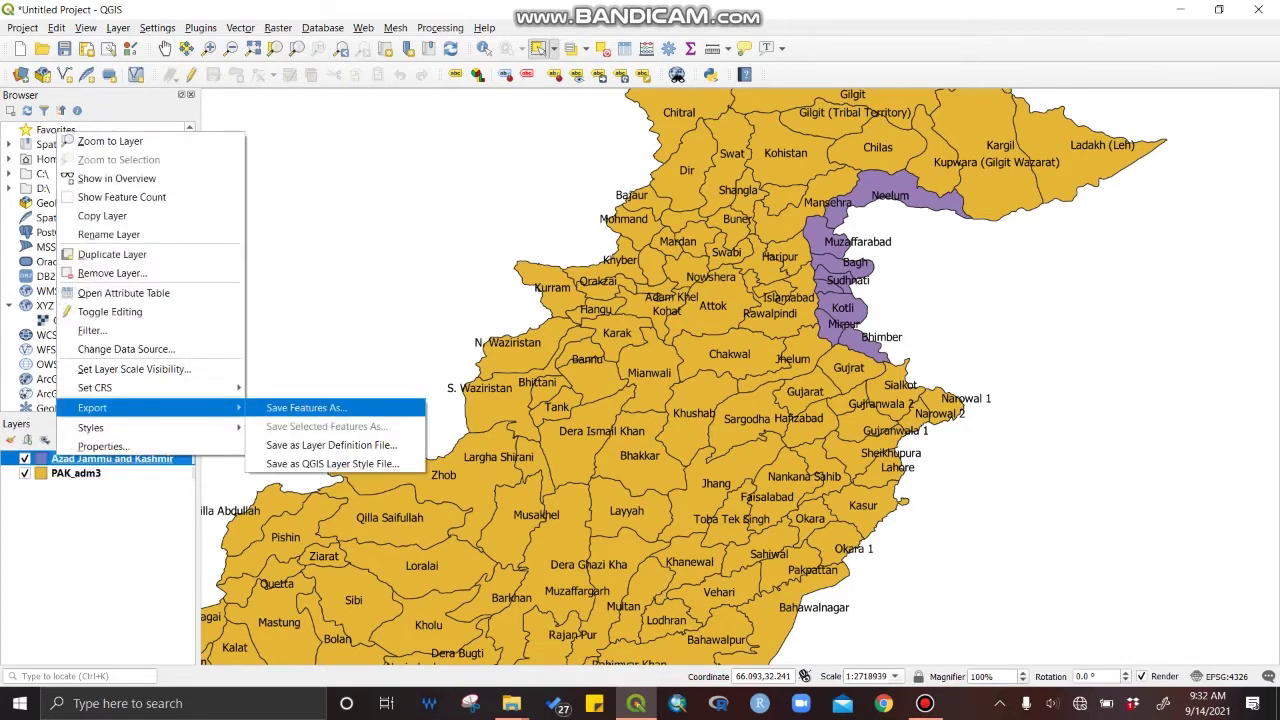
pyautogui.click(300, 408)
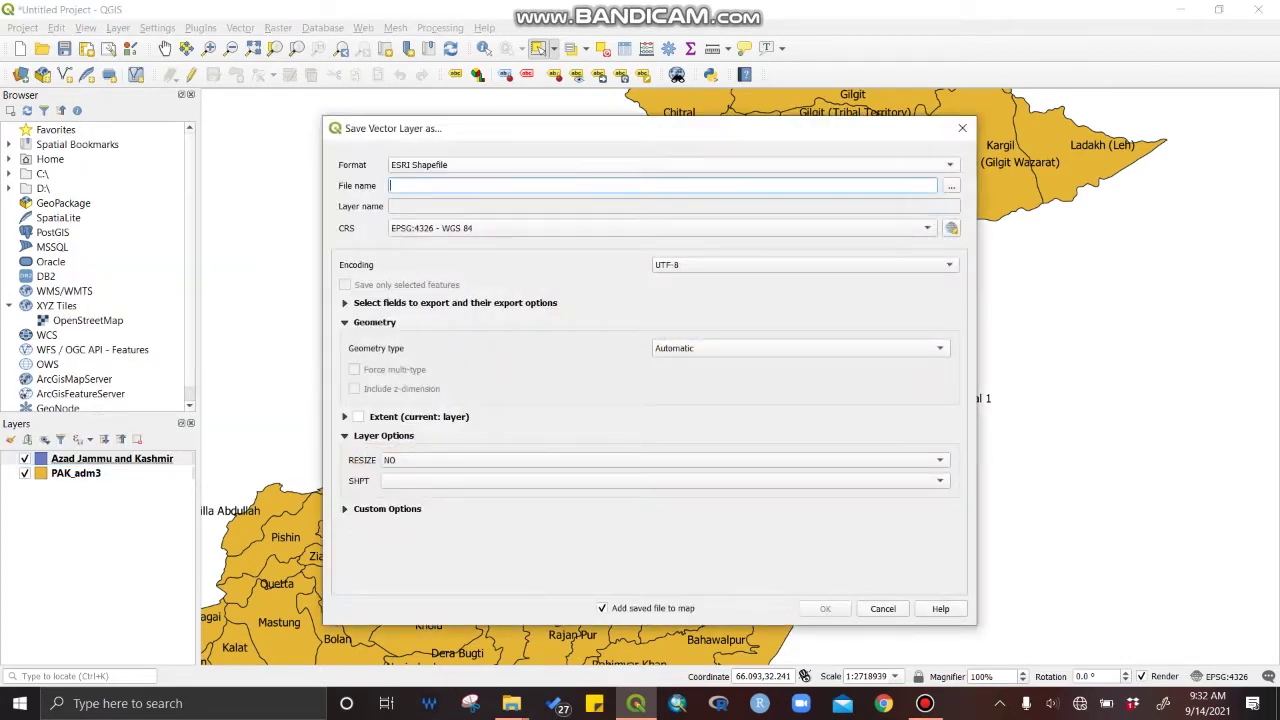
pyautogui.click(920, 165)
pyautogui.press('Down')
pyautogui.press('Down')
pyautogui.press('Down')
pyautogui.press('Down')
pyautogui.press('Down')
pyautogui.press('Down')
pyautogui.press('Down')
pyautogui.press('Down')
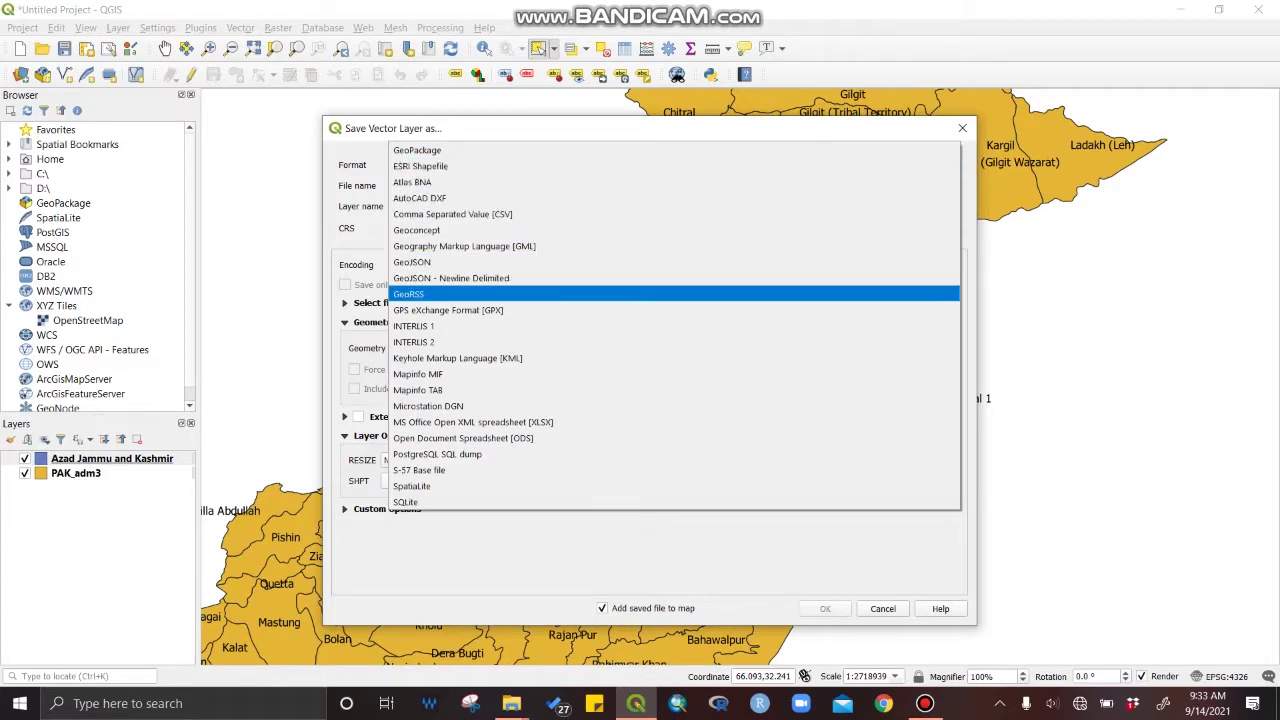
pyautogui.press('Down')
pyautogui.press('Up')
pyautogui.press('Up')
pyautogui.press('Up')
pyautogui.press('Up')
pyautogui.press('Up')
pyautogui.press('Up')
pyautogui.press('Up')
pyautogui.press('Up')
pyautogui.press('Down')
pyautogui.press('Down')
pyautogui.press('Down')
pyautogui.press('Down')
pyautogui.press('Down')
pyautogui.press('Down')
pyautogui.press('Down')
pyautogui.press('Down')
pyautogui.press('Down')
pyautogui.press('Down')
pyautogui.press('Down')
pyautogui.press('Down')
pyautogui.press('Down')
pyautogui.press('Up')
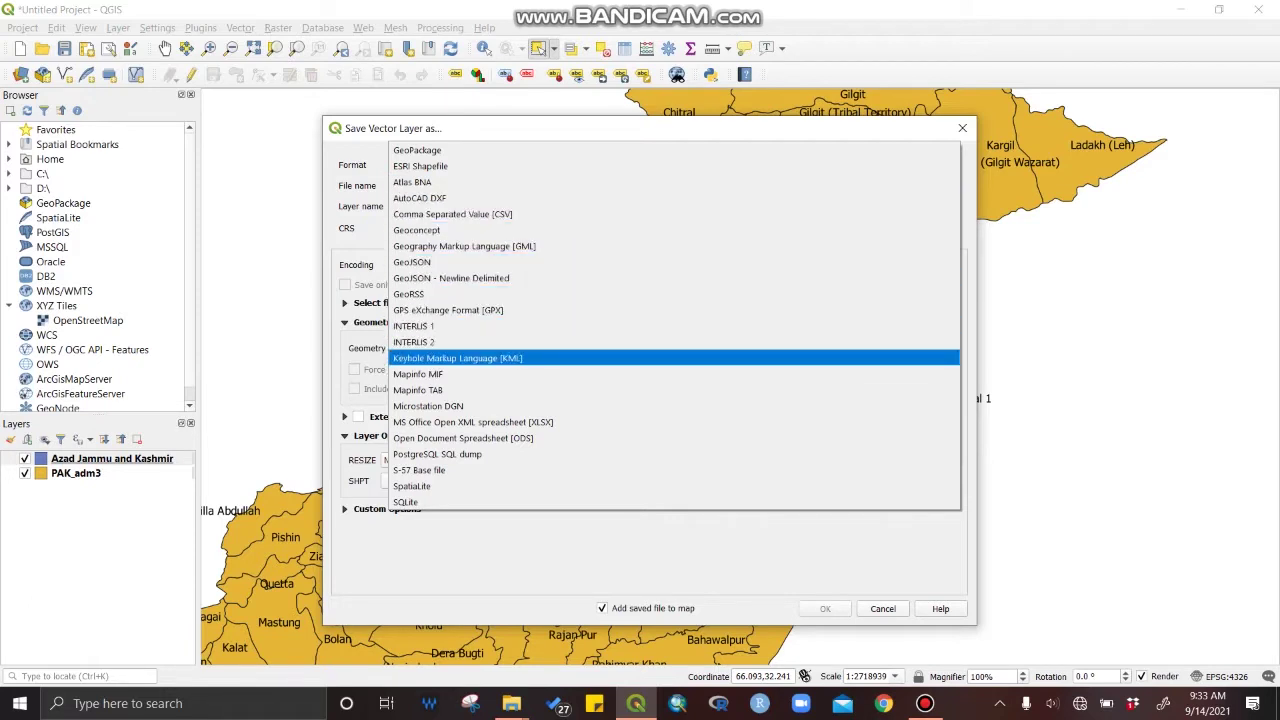
pyautogui.press('Return')
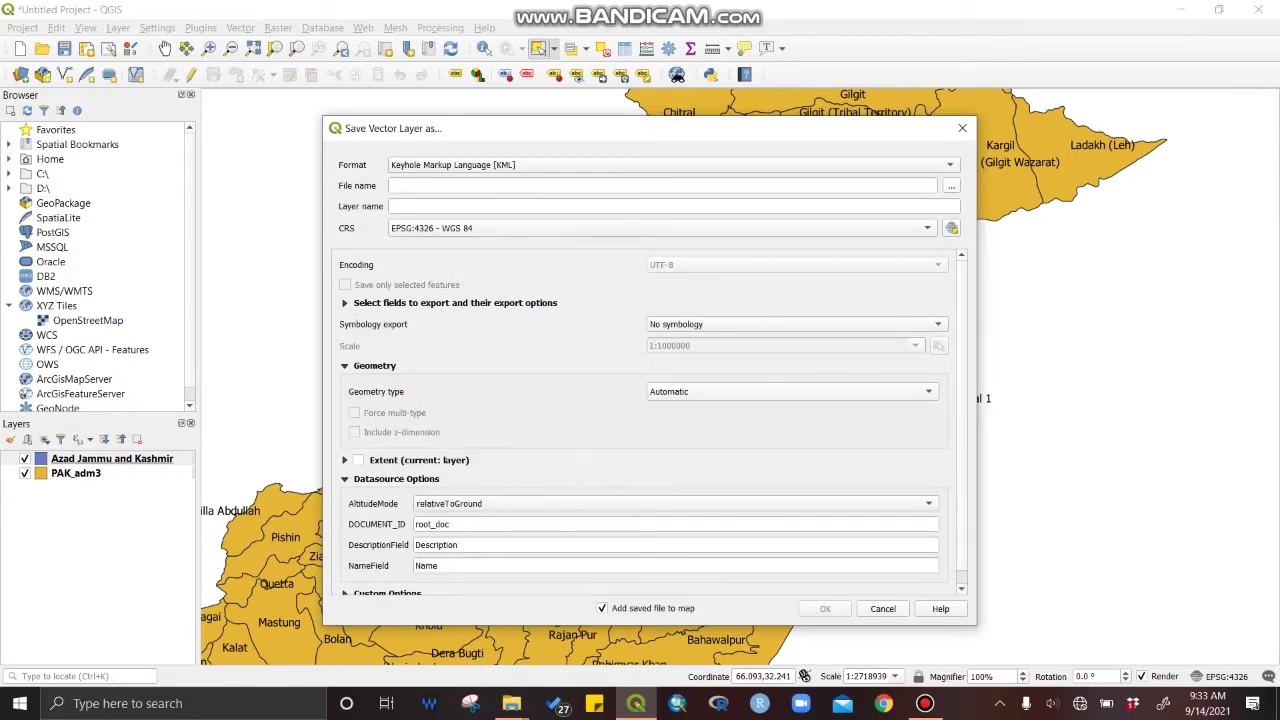
# Name the KML file "Azad Jammu and Kashmir" in the whole AJK shp files folder and export the layer to it.
pyautogui.press('Tab')
pyautogui.press('Tab')
pyautogui.press('space')
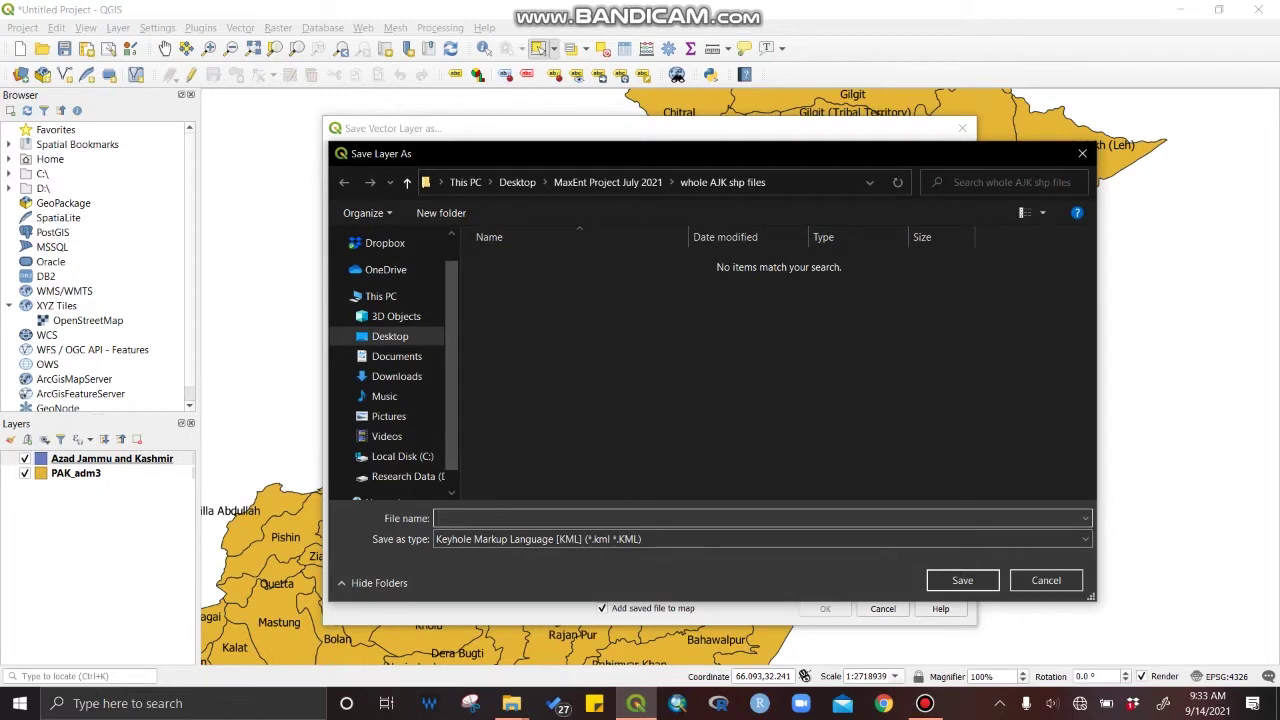
pyautogui.write('A')
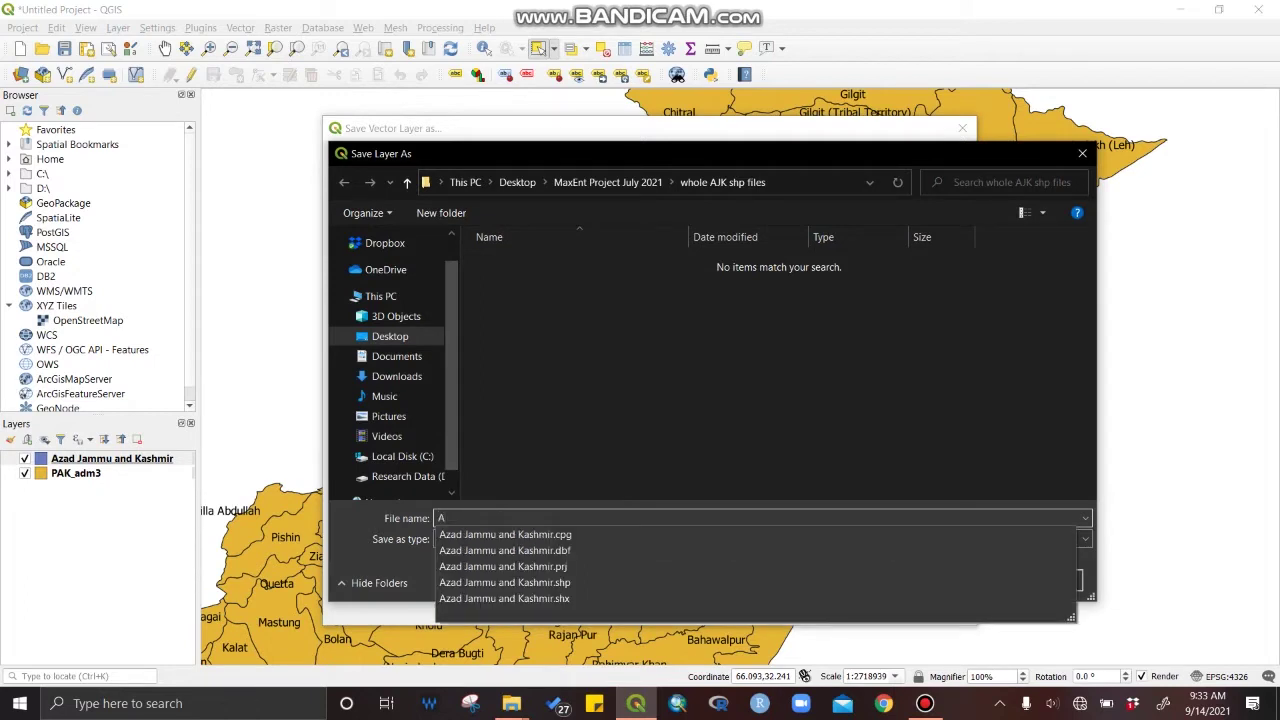
pyautogui.press('Down')
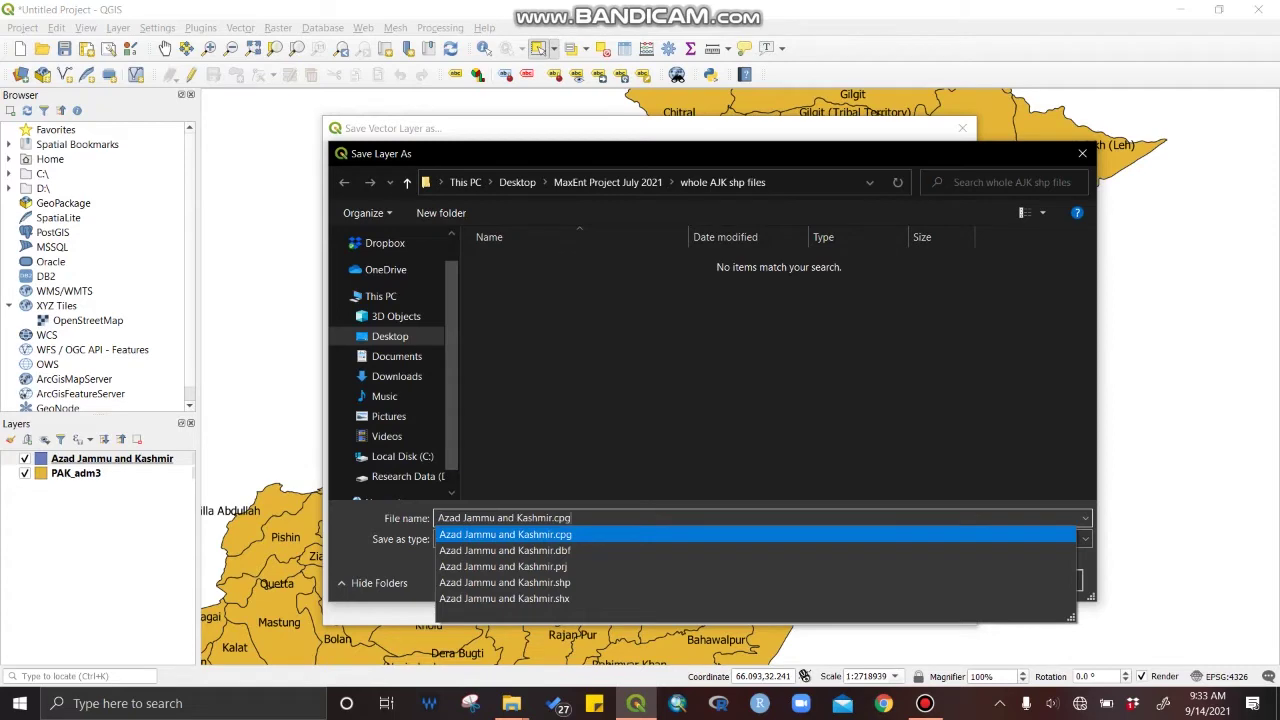
pyautogui.press('BackSpace')
pyautogui.press('BackSpace')
pyautogui.press('BackSpace')
pyautogui.press('BackSpace')
pyautogui.click(762, 517)
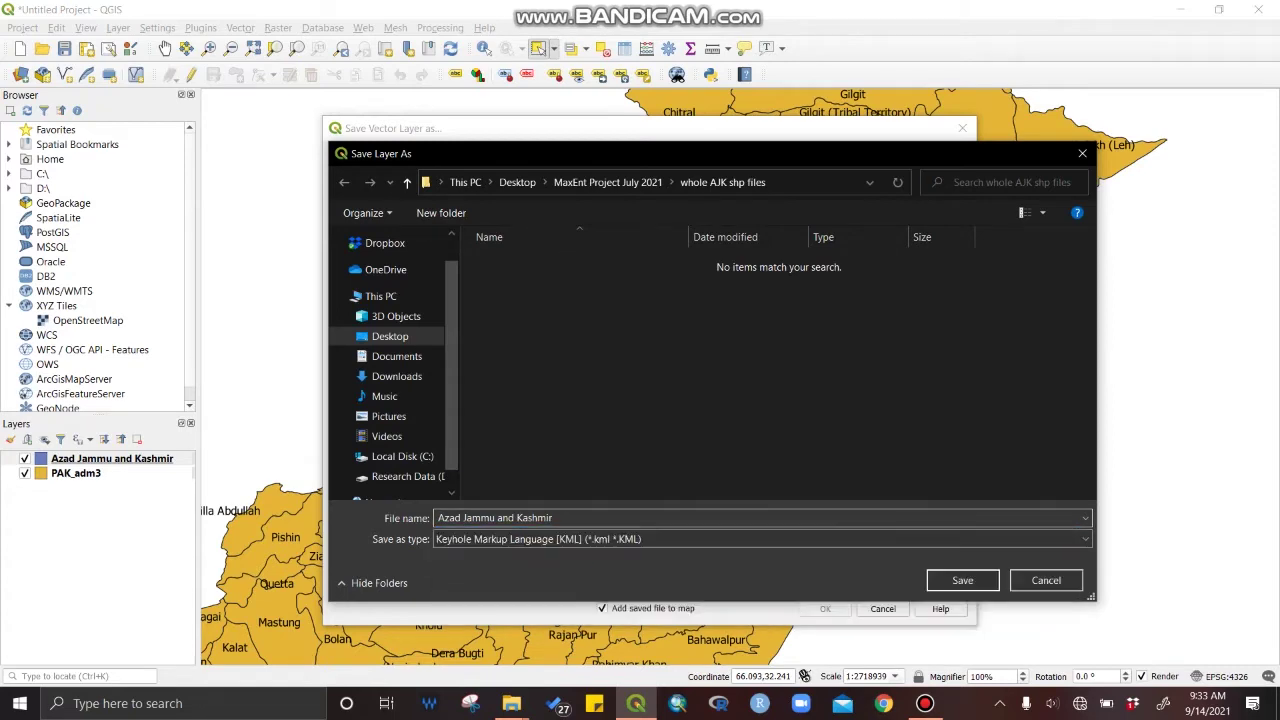
pyautogui.click(961, 581)
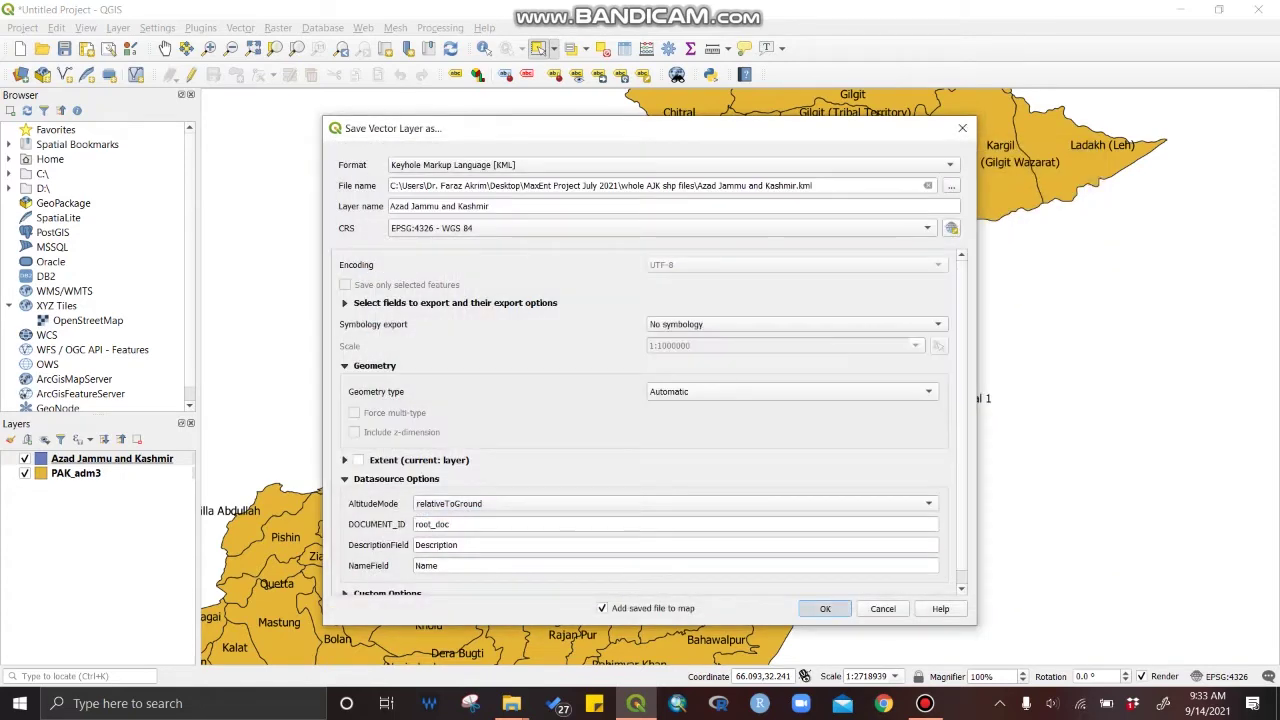
pyautogui.click(840, 612)
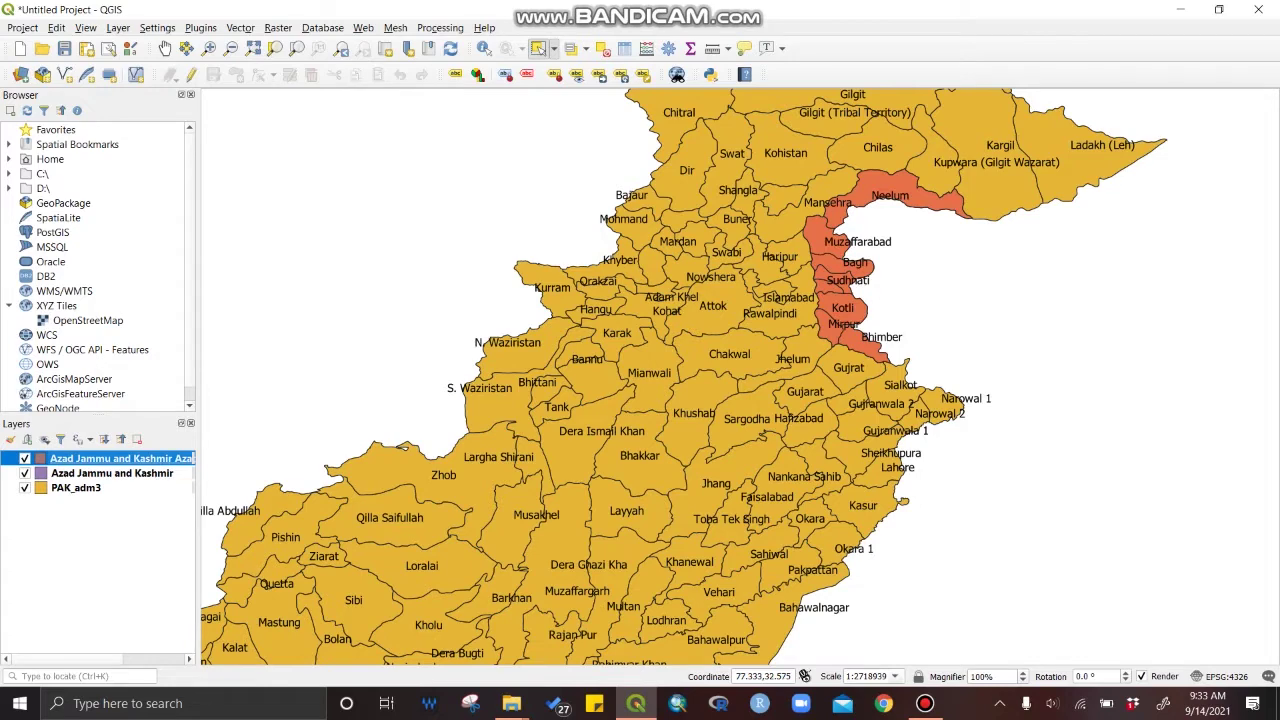
# Examine the exported .cpg, .prj, .shp and .shx files in the whole AJK shp files folder in File Explorer.
pyautogui.click(924, 703)
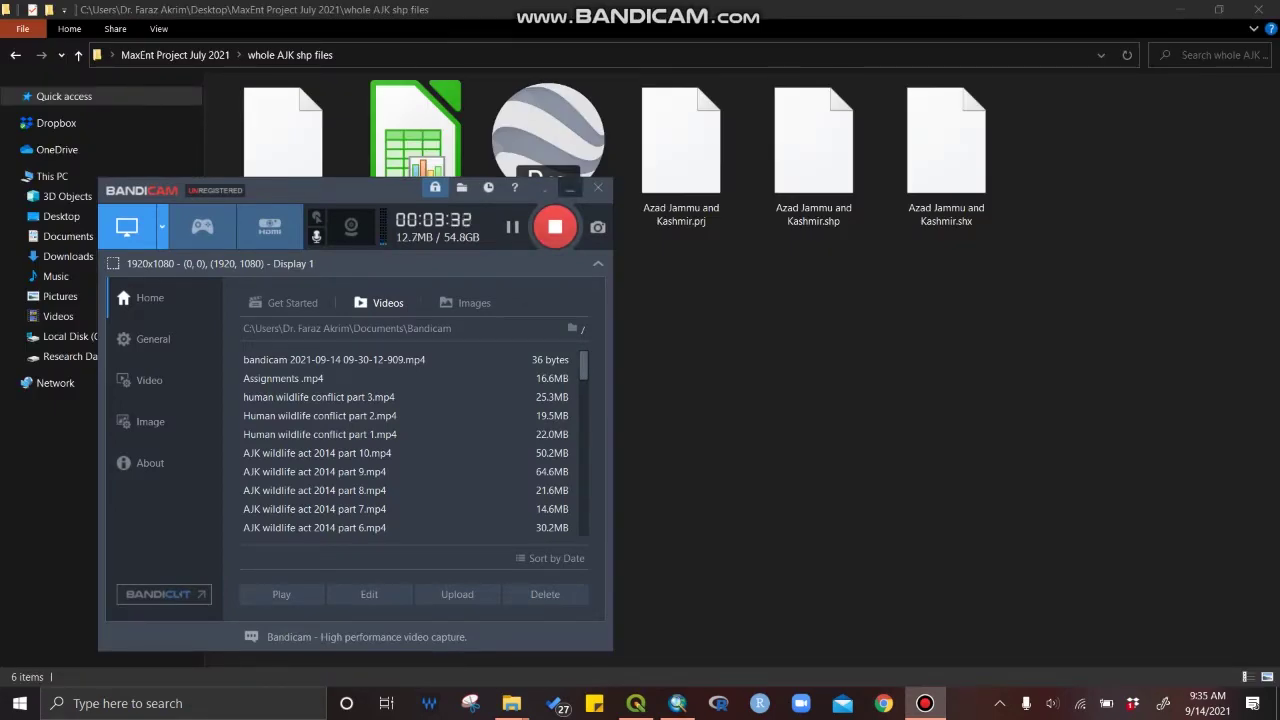
pyautogui.click(569, 188)
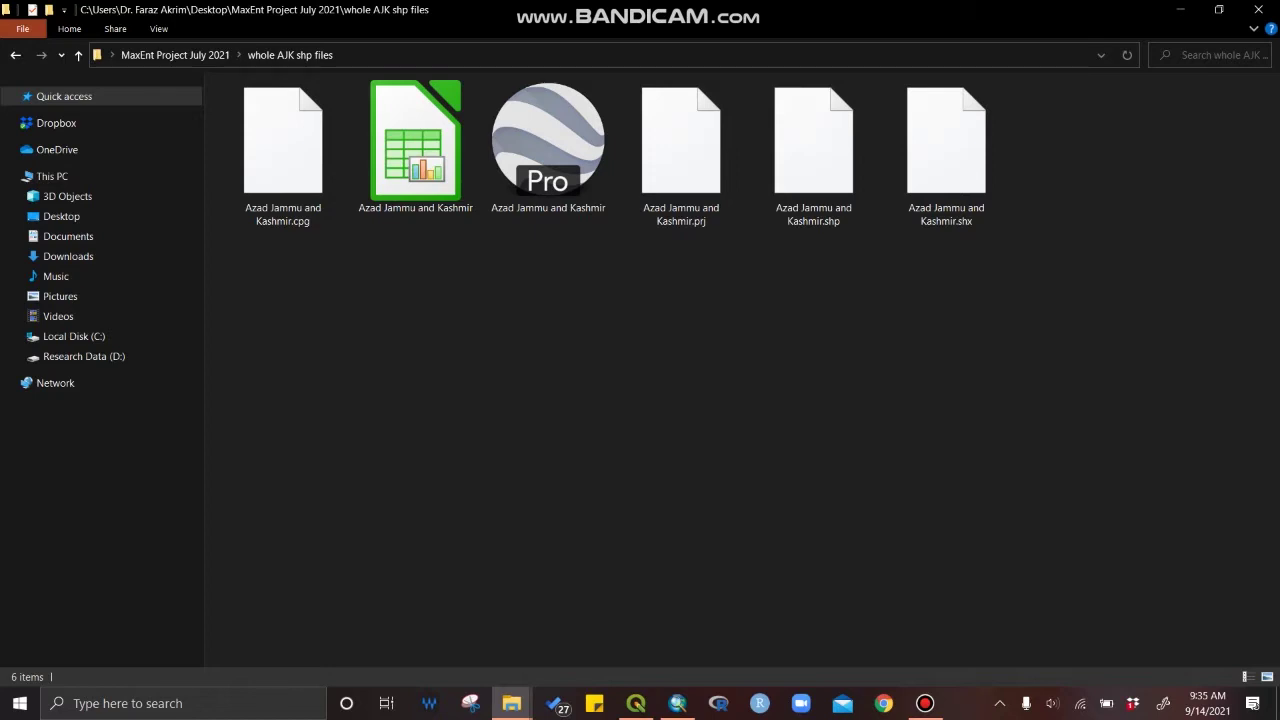
pyautogui.click(283, 150)
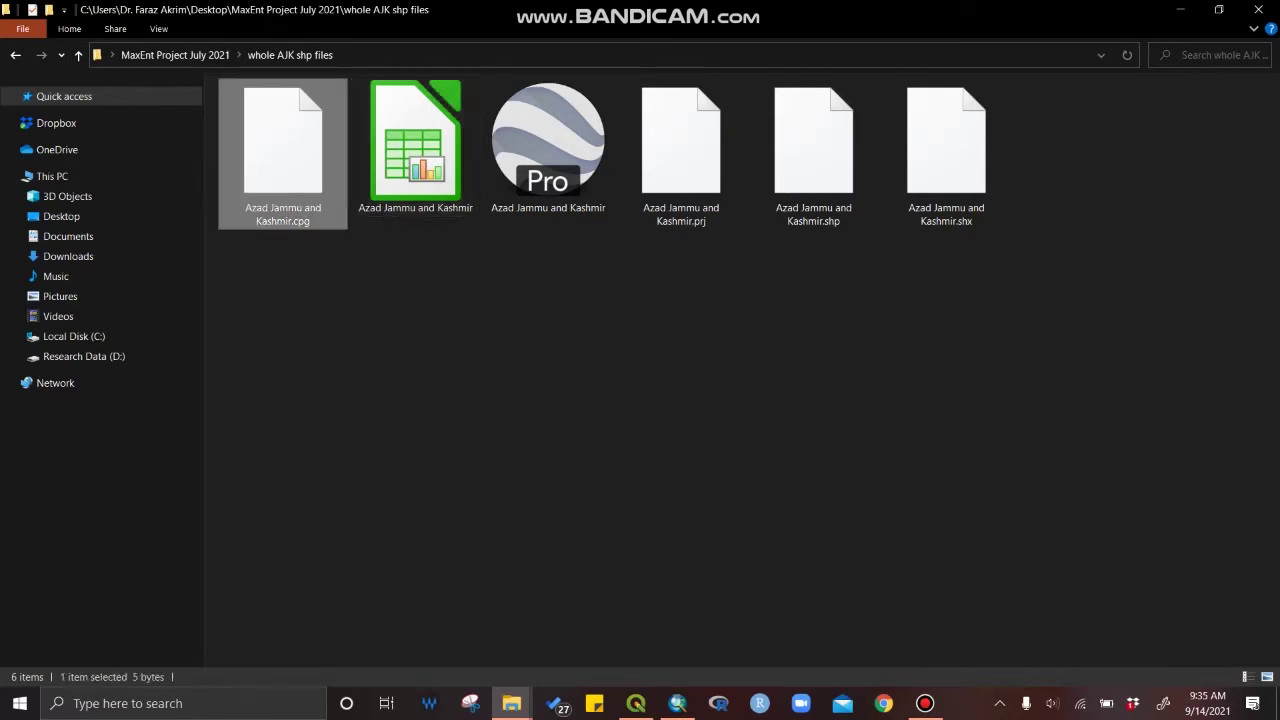
pyautogui.click(680, 153)
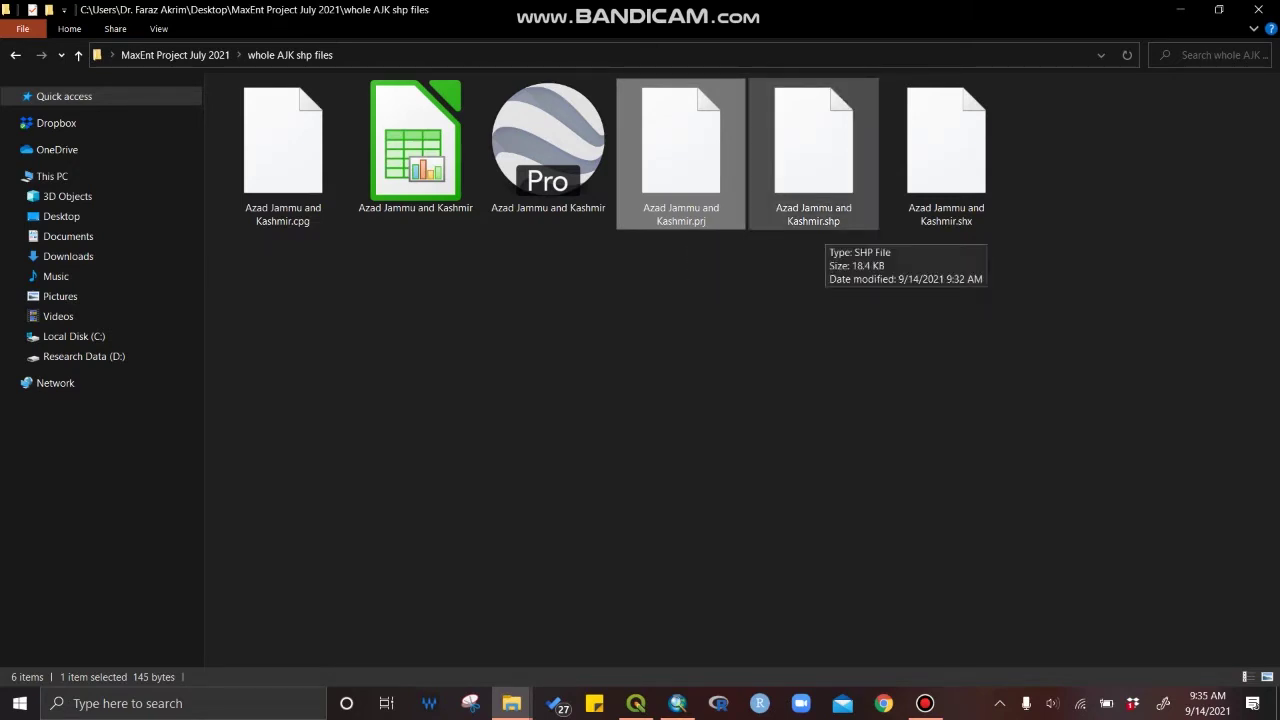
pyautogui.click(824, 220)
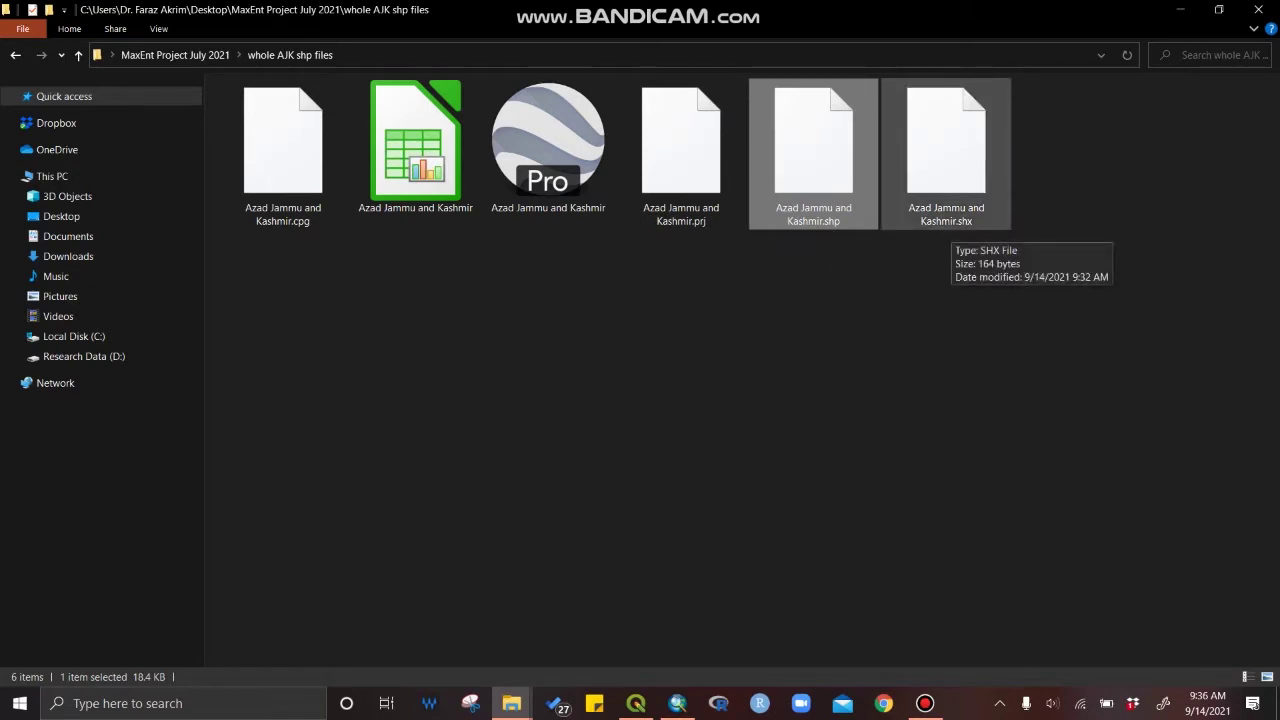
pyautogui.click(962, 246)
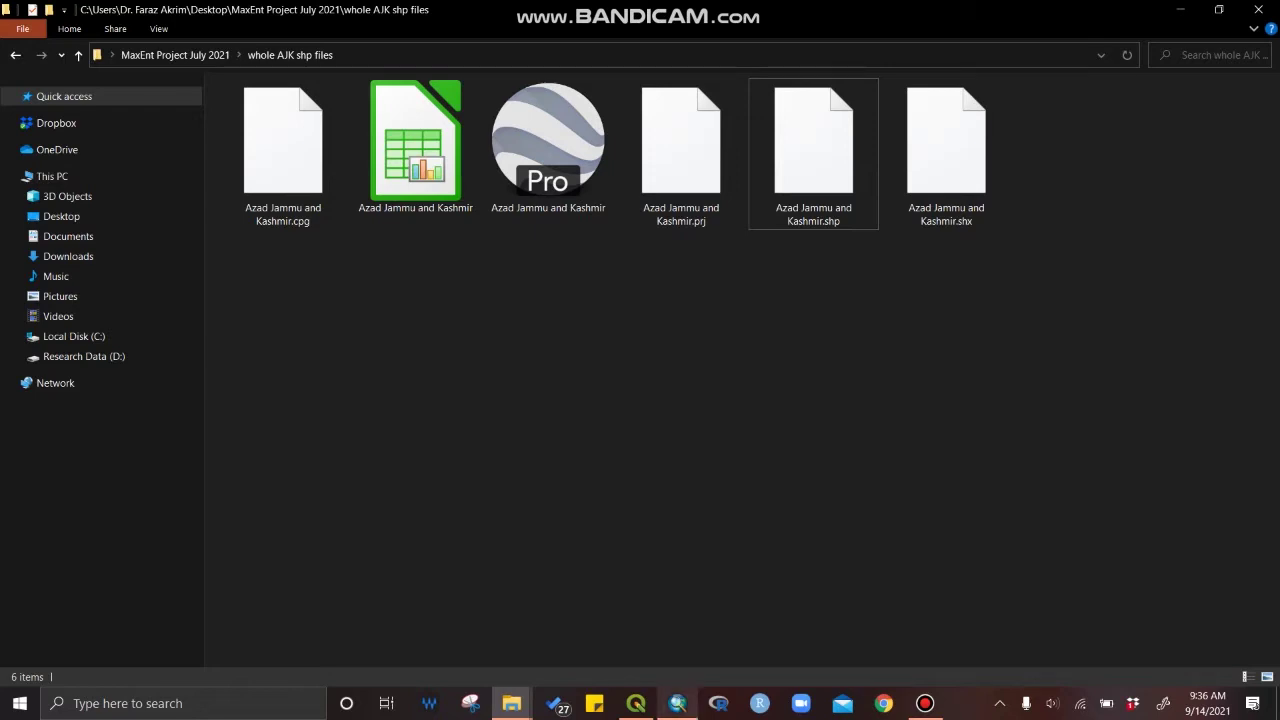
# Switch to ArcMap and load Azad Jammu and Kashmir.shp from the export folder as a layer.
pyautogui.moveTo(677, 703)
pyautogui.click(677, 703)
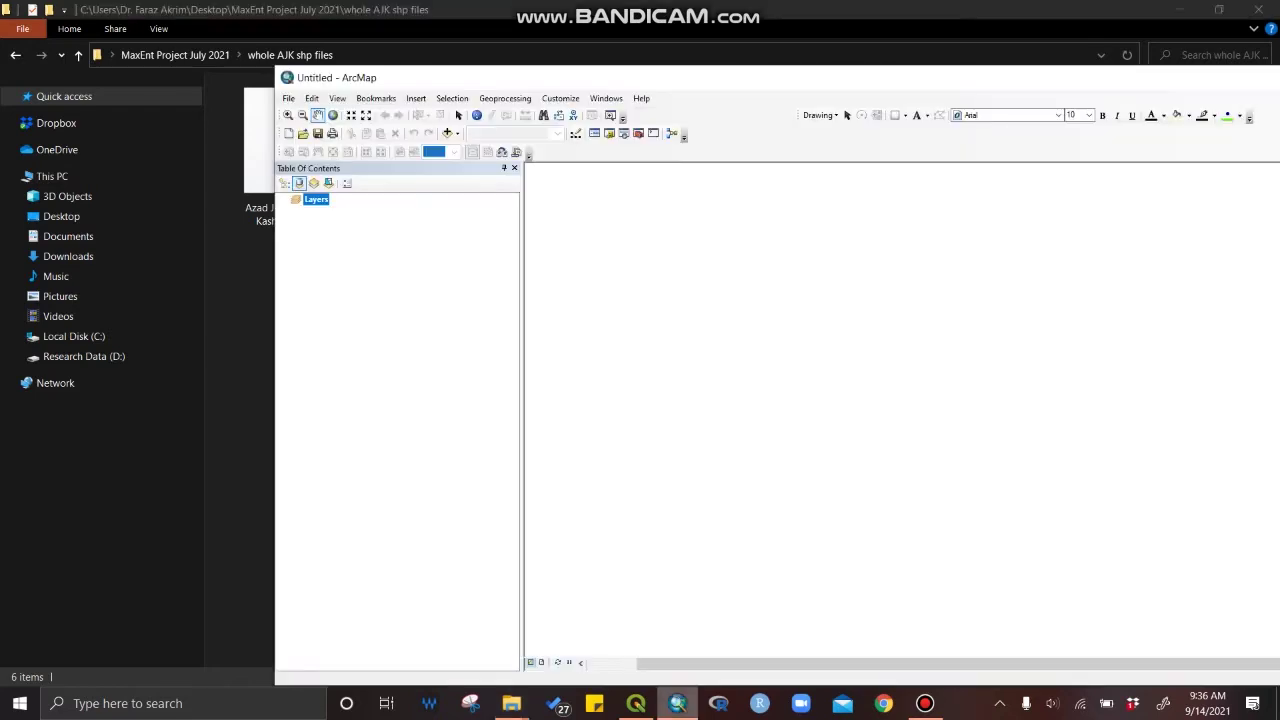
pyautogui.moveTo(400, 77); pyautogui.dragTo(299, 267)
pyautogui.click(813, 150)
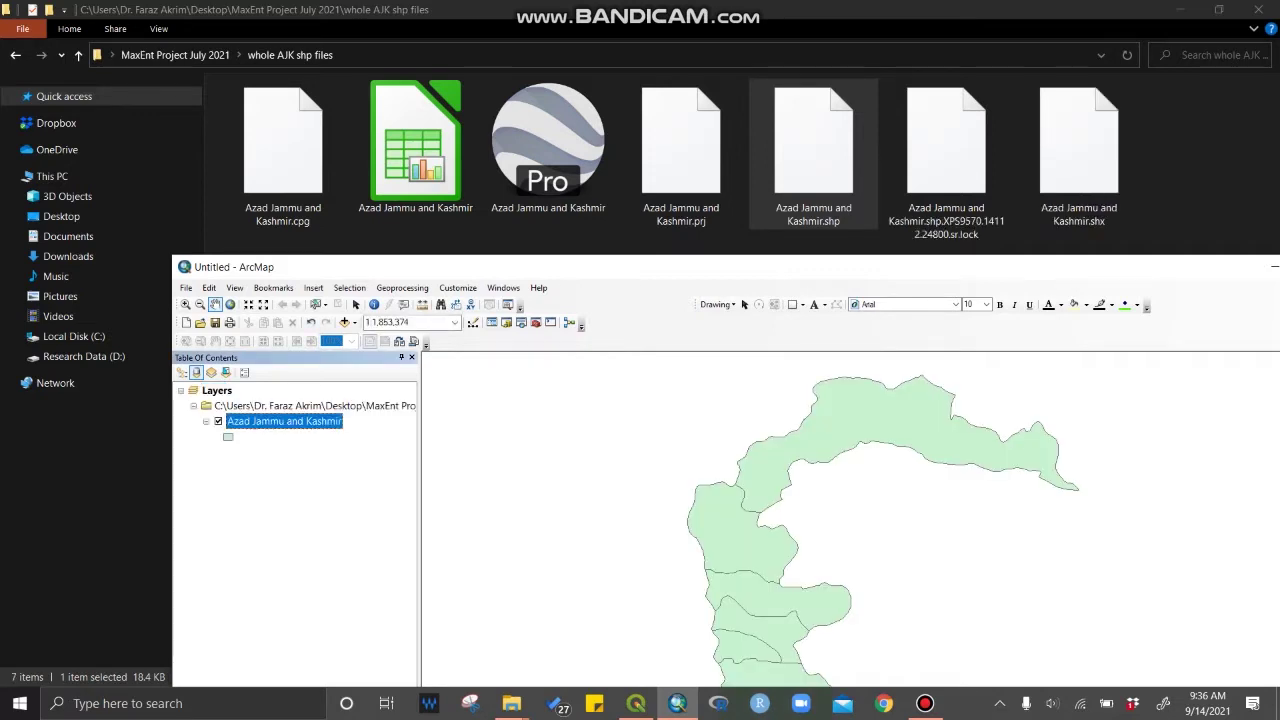
# Return to the export folder and check the type of the Azad Jammu and Kashmir KML and spreadsheet files.
pyautogui.click(548, 145)
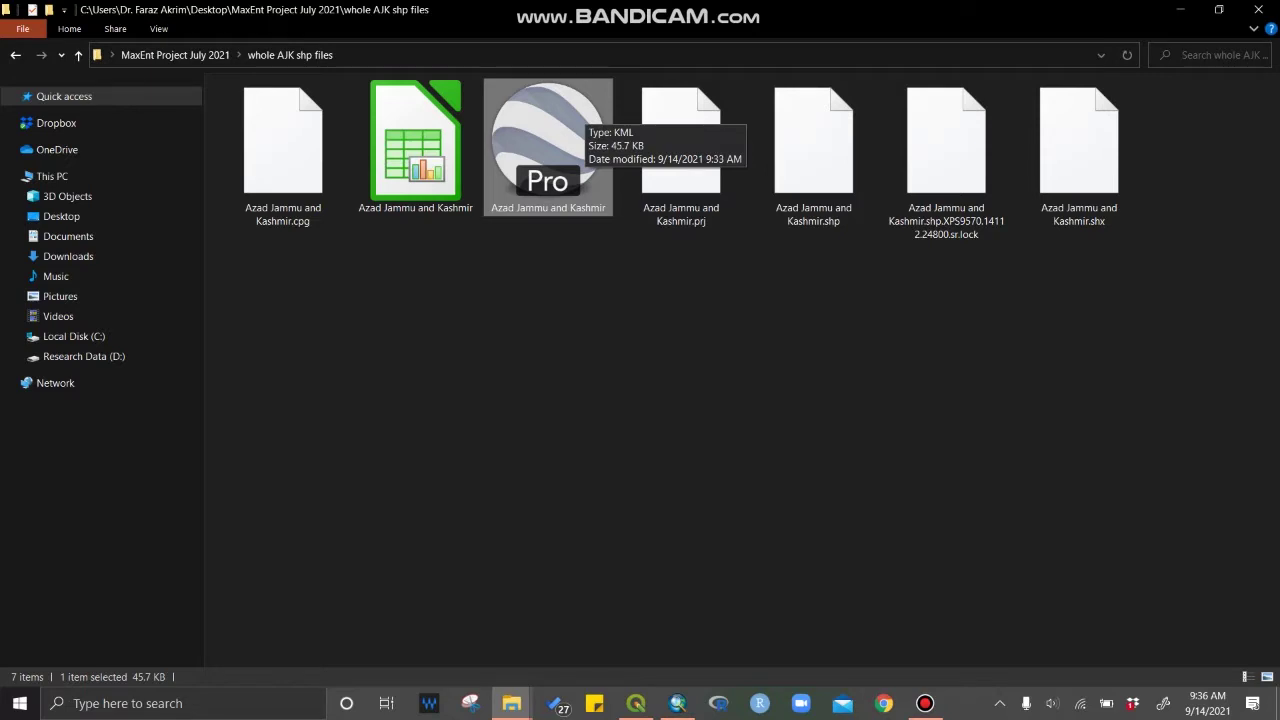
pyautogui.click(415, 145)
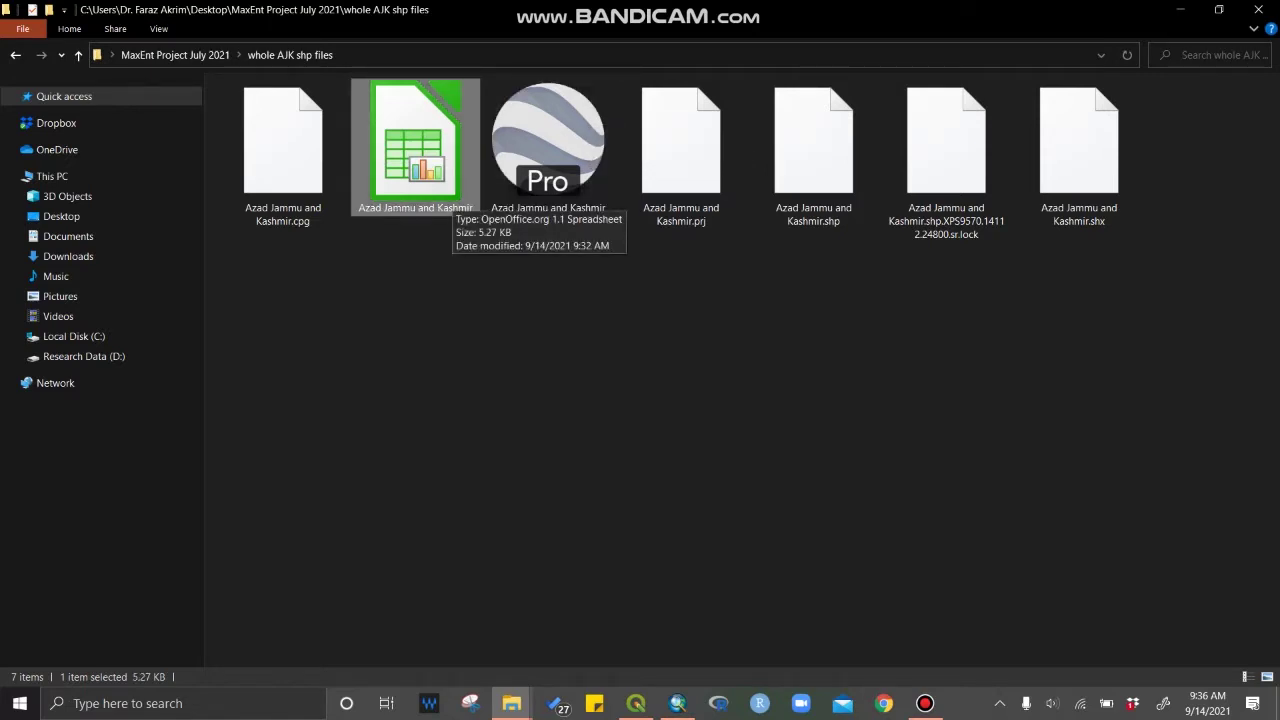
pyautogui.click(548, 145)
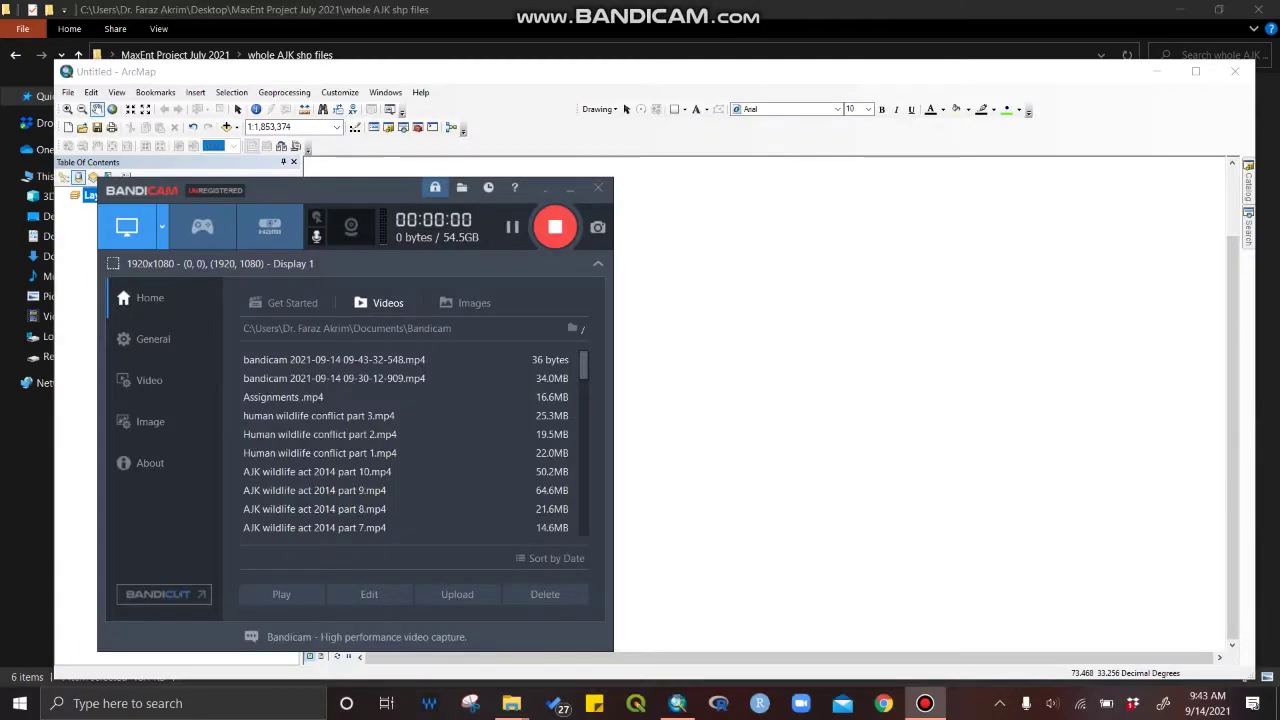
# Add Azad Jammu and Kashmir.shp from the folder to the empty ArcMap document and maximize the ArcMap window.
pyautogui.moveTo(650, 71); pyautogui.dragTo(620, 226)
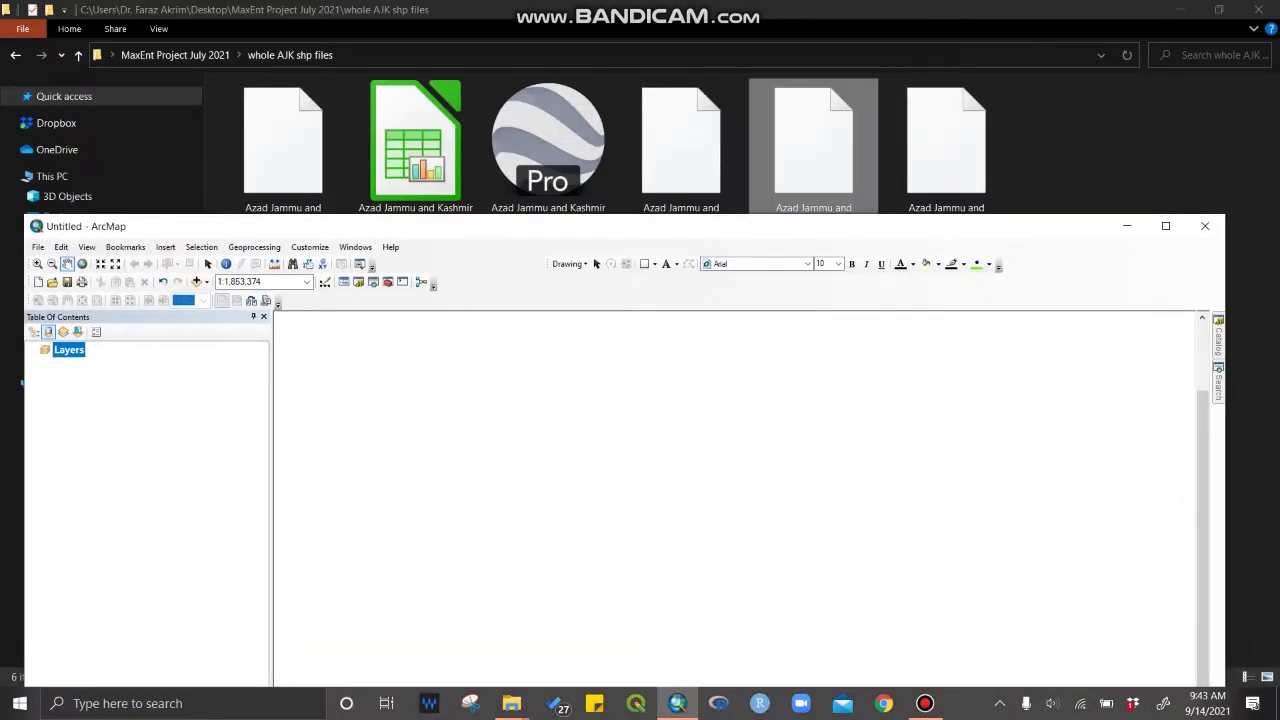
pyautogui.moveTo(813, 140); pyautogui.dragTo(780, 450)
pyautogui.moveTo(775, 226); pyautogui.dragTo(759, 2)
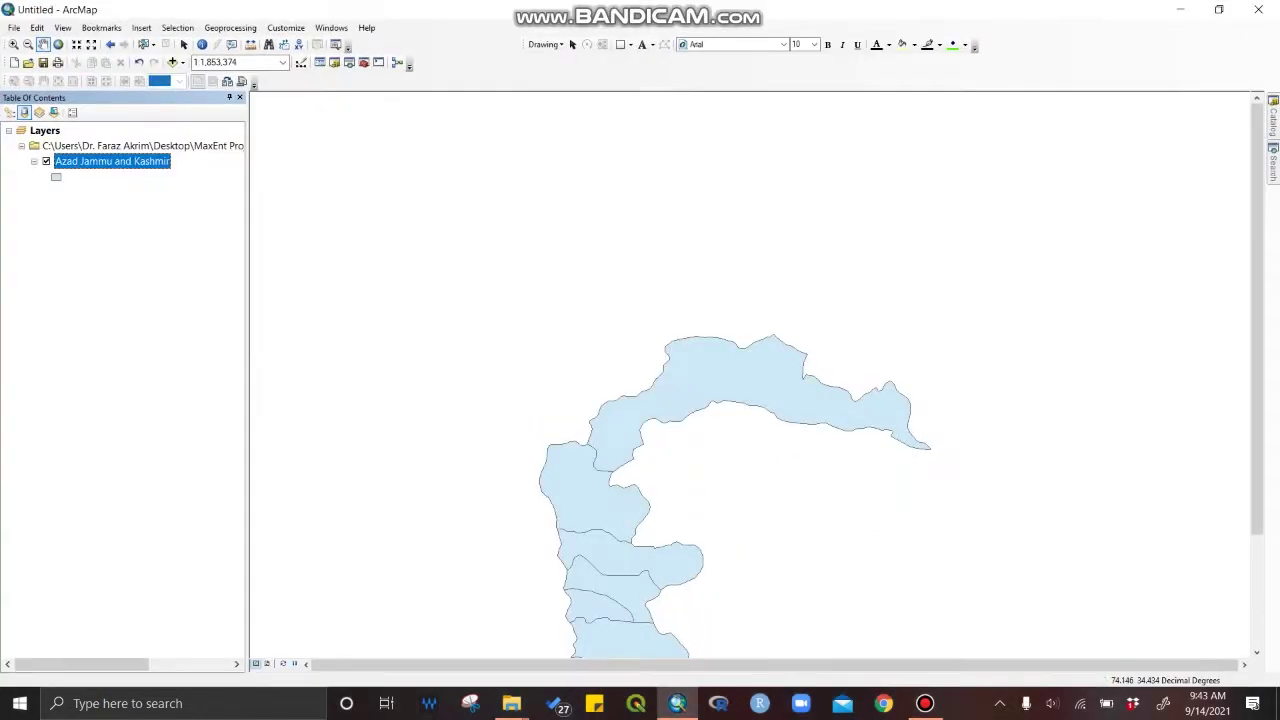
# Change the Azad Jammu and Kashmir layer's symbol to a black outline without fill.
pyautogui.moveTo(540, 470); pyautogui.dragTo(589, 229)
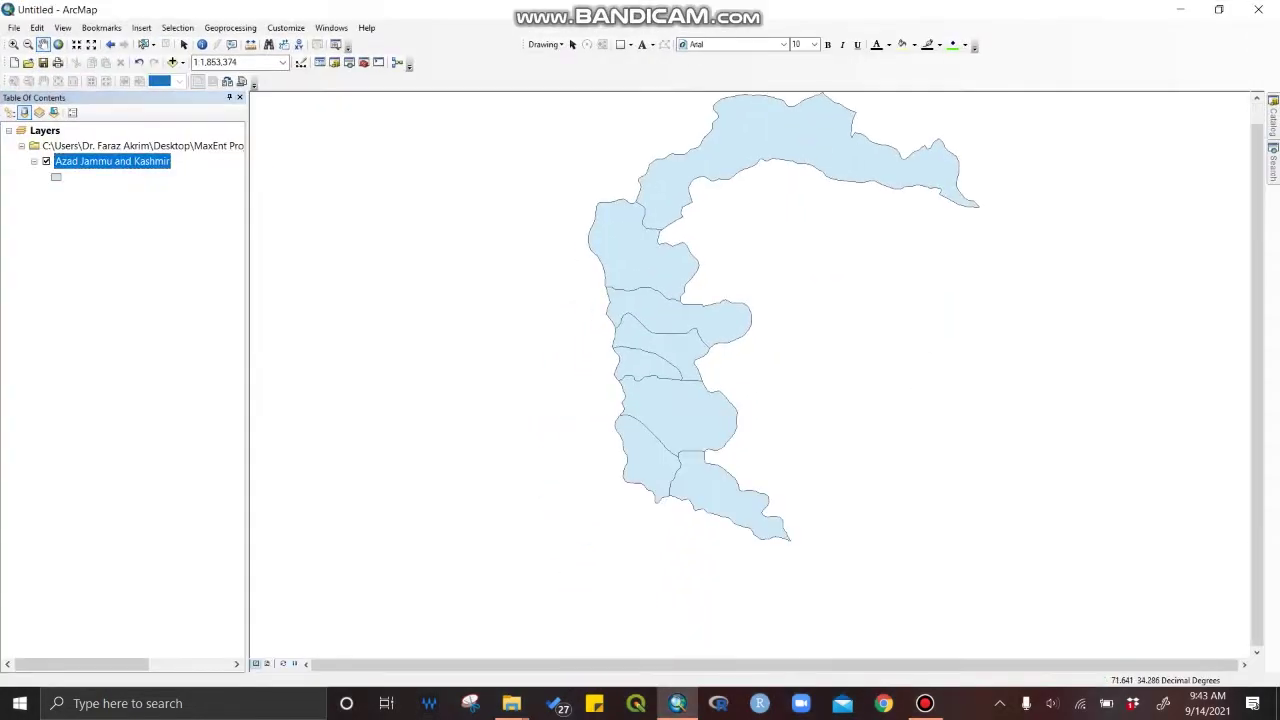
pyautogui.click(56, 177)
pyautogui.doubleClick(545, 169)
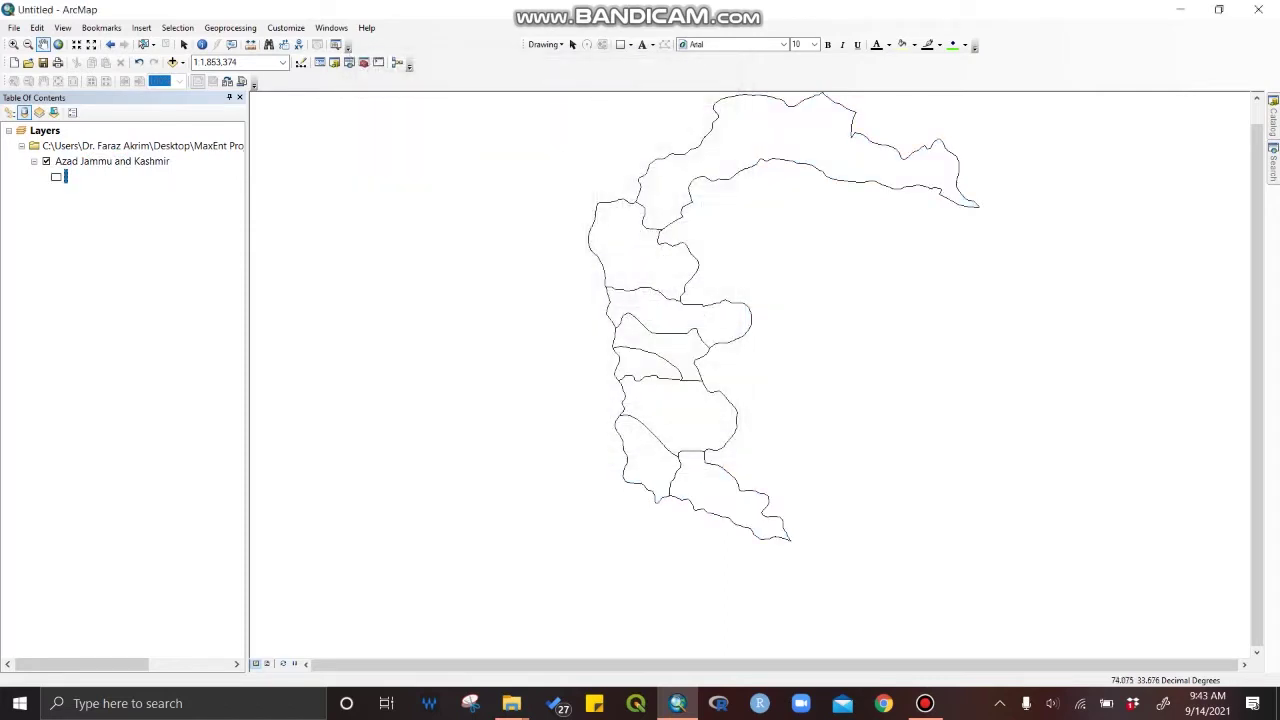
# Set the Azad Jammu and Kashmir layer's label field to NAME_3 and turn on its feature labels.
pyautogui.rightClick(96, 160)
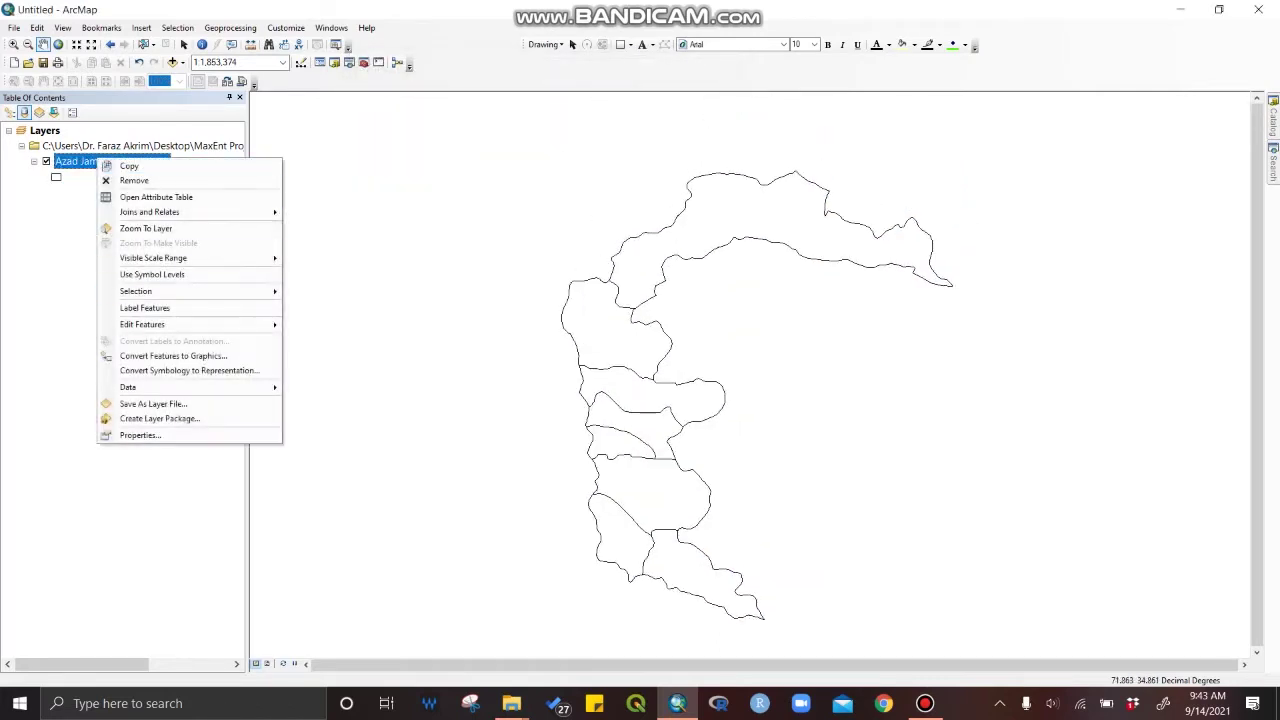
pyautogui.click(140, 435)
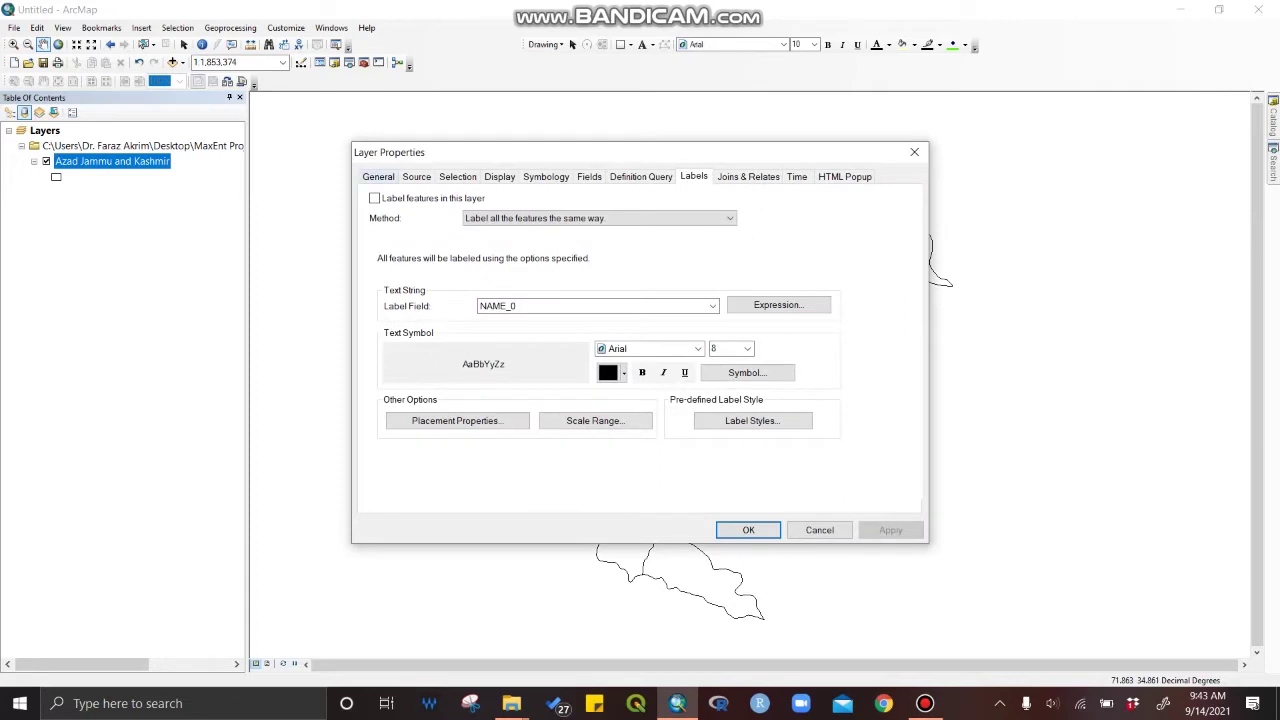
pyautogui.click(499, 176)
pyautogui.click(545, 176)
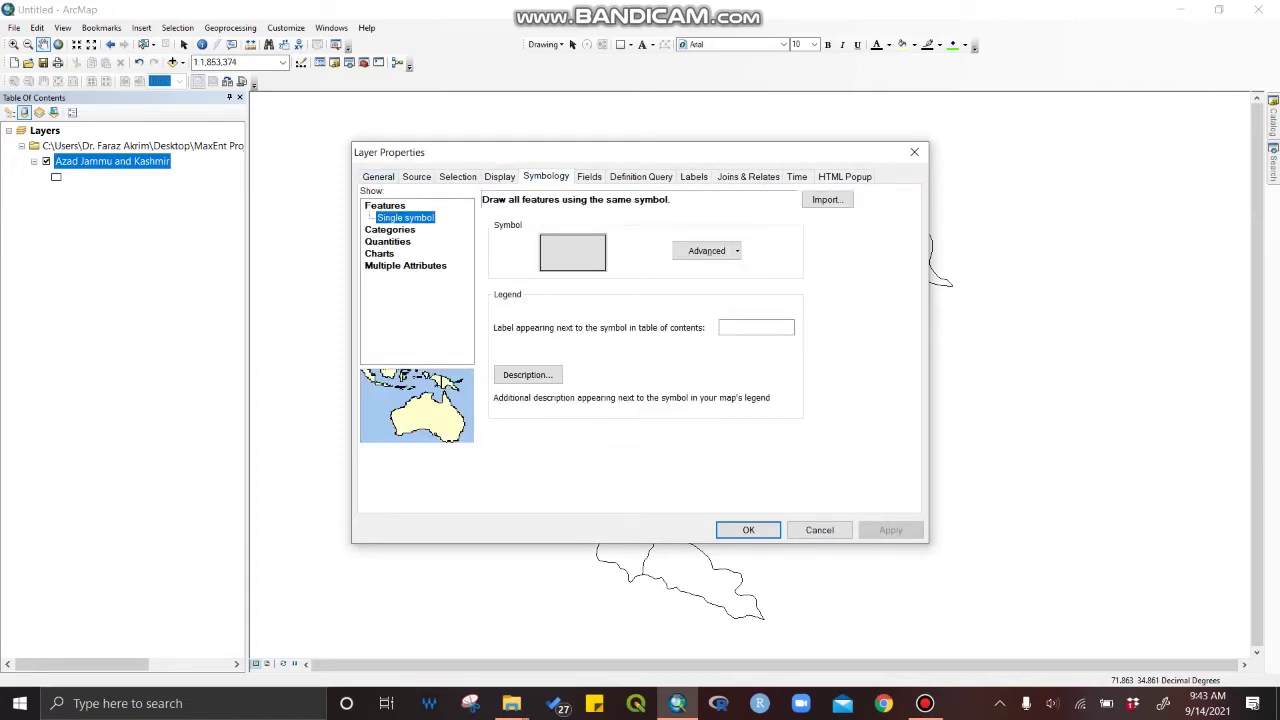
pyautogui.click(693, 176)
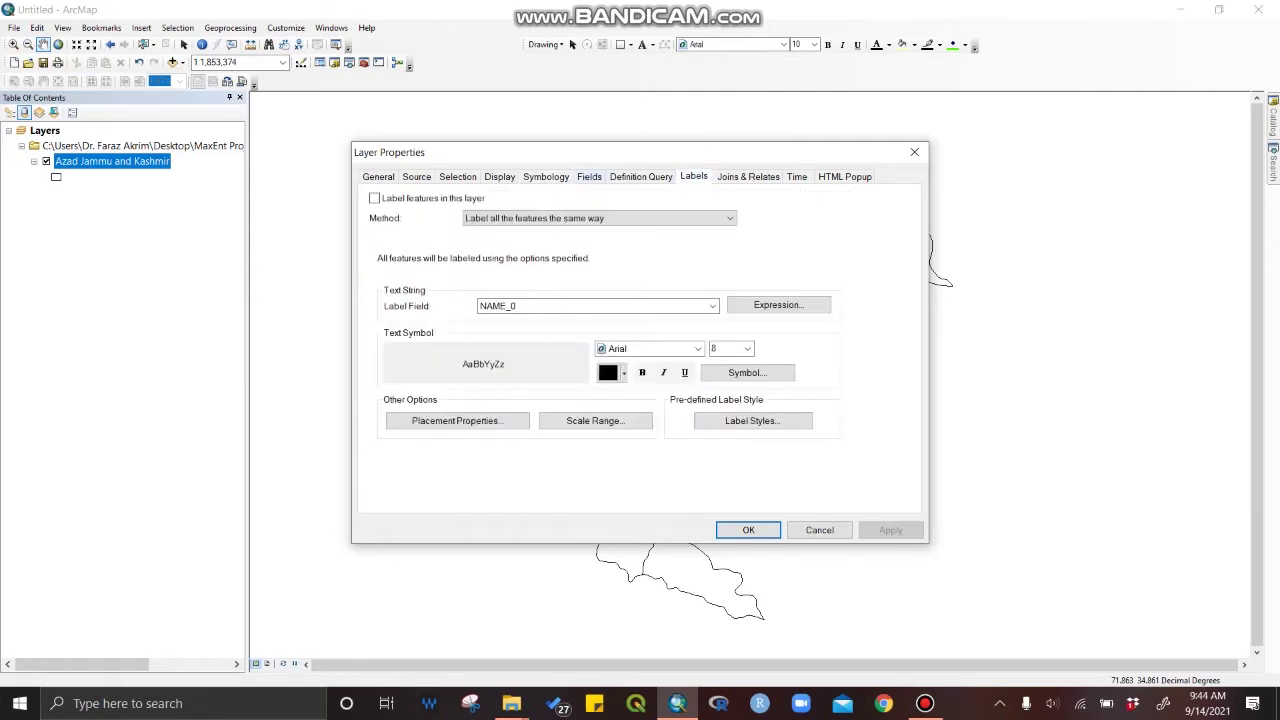
pyautogui.click(712, 306)
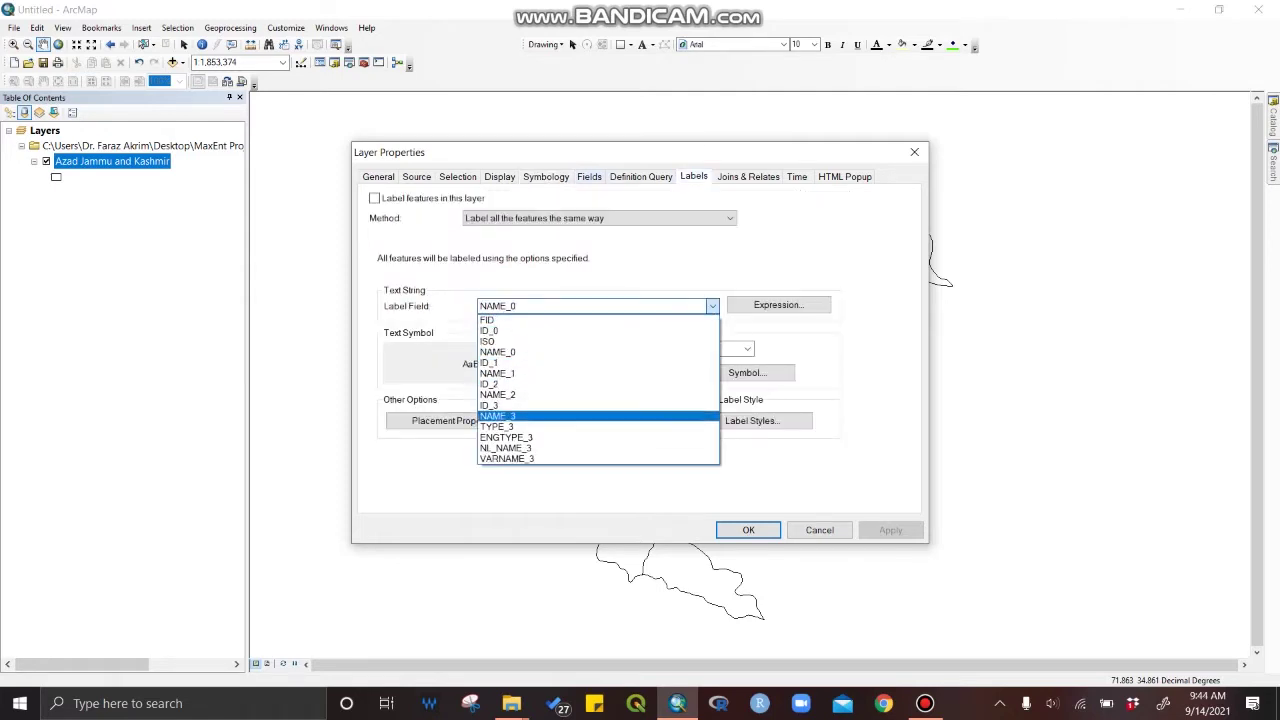
pyautogui.click(497, 415)
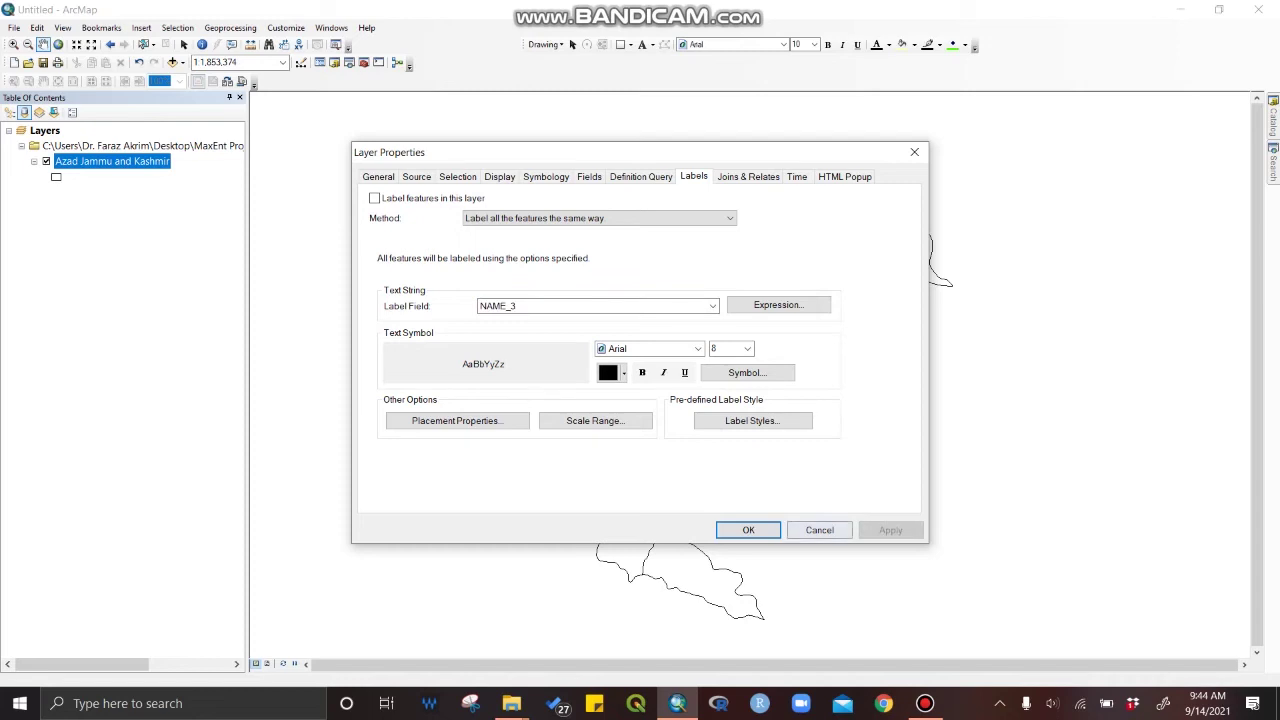
pyautogui.press('Return')
pyautogui.rightClick(146, 160)
pyautogui.click(186, 308)
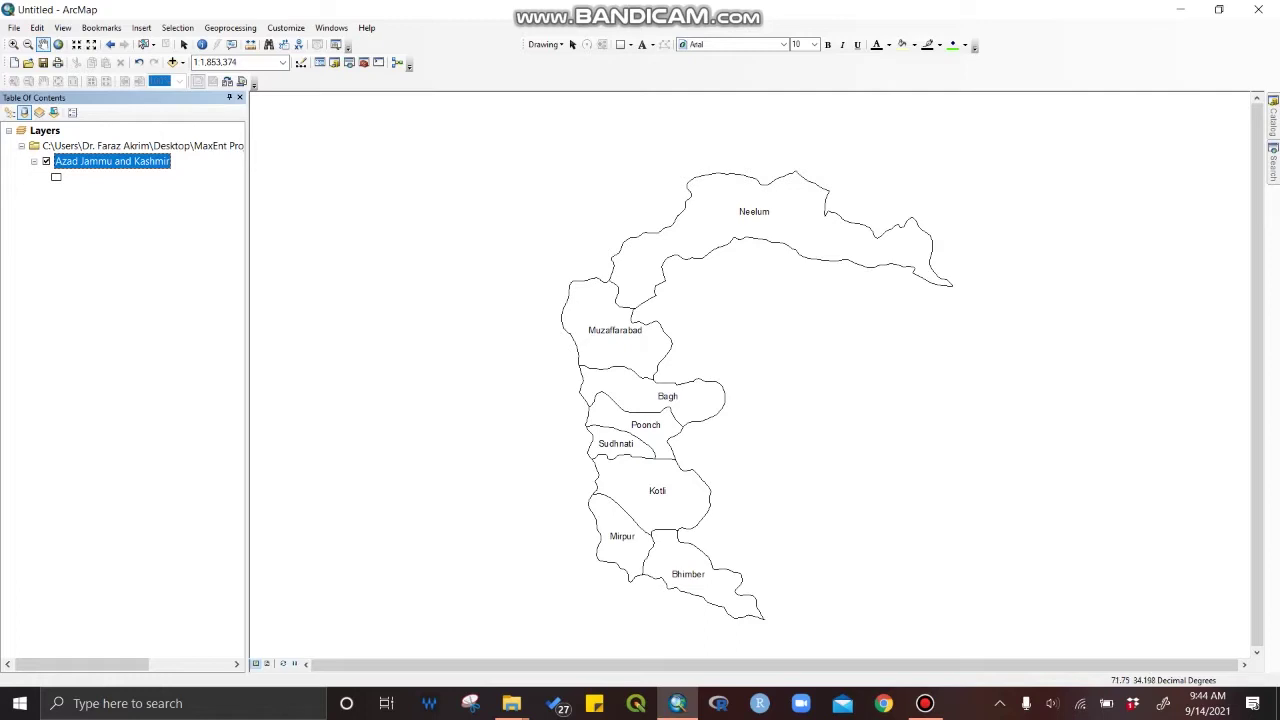
# Switch the layer's feature labels off and on again in its layer properties, applying each change.
pyautogui.rightClick(140, 160)
pyautogui.click(180, 439)
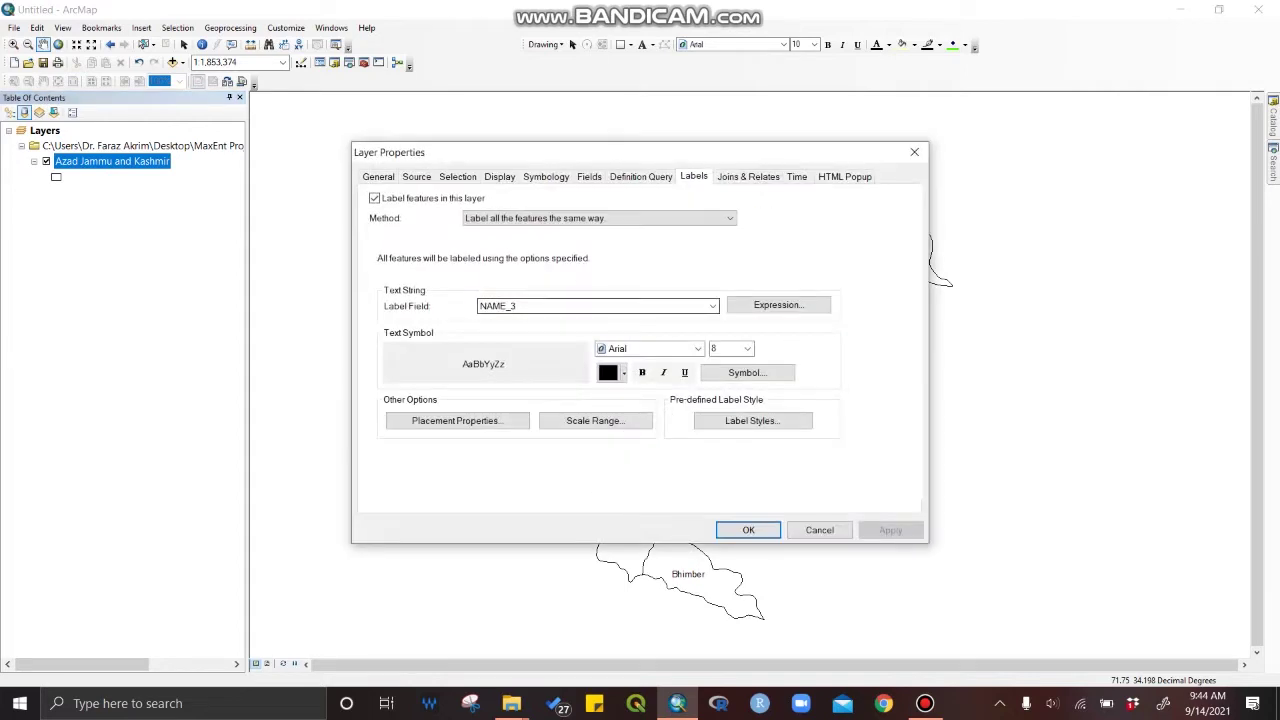
pyautogui.click(374, 198)
pyautogui.moveTo(600, 152); pyautogui.dragTo(300, 224)
pyautogui.click(590, 601)
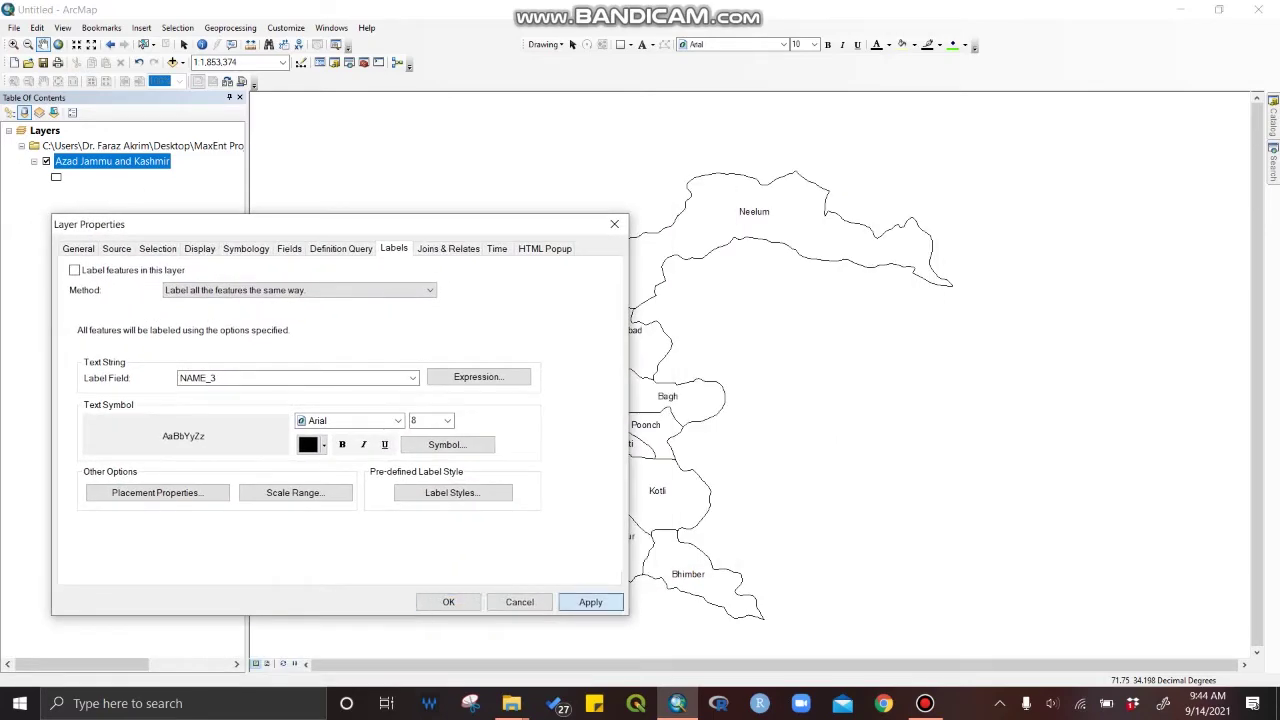
pyautogui.click(74, 270)
pyautogui.click(590, 601)
pyautogui.click(448, 601)
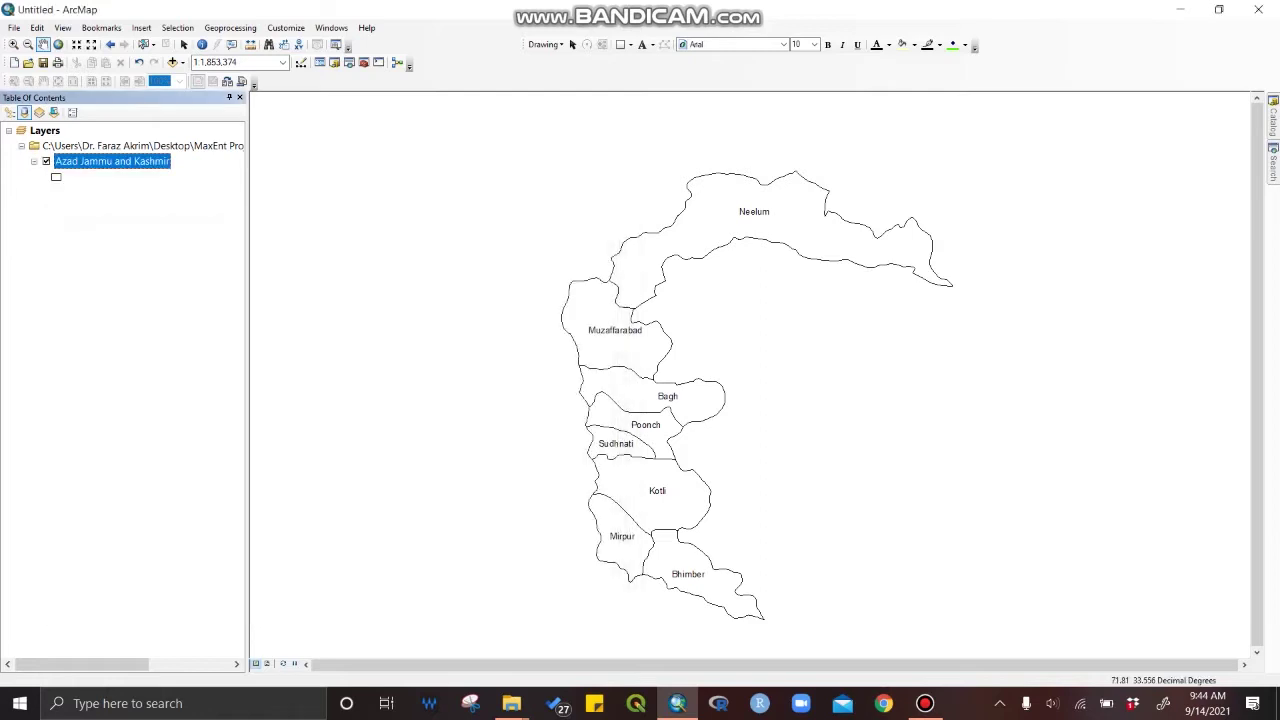
# Open the Azad Jammu and Kashmir attribute table and examine its columns from Shape through NAME_1, and NAME_3.
pyautogui.rightClick(110, 161)
pyautogui.click(160, 203)
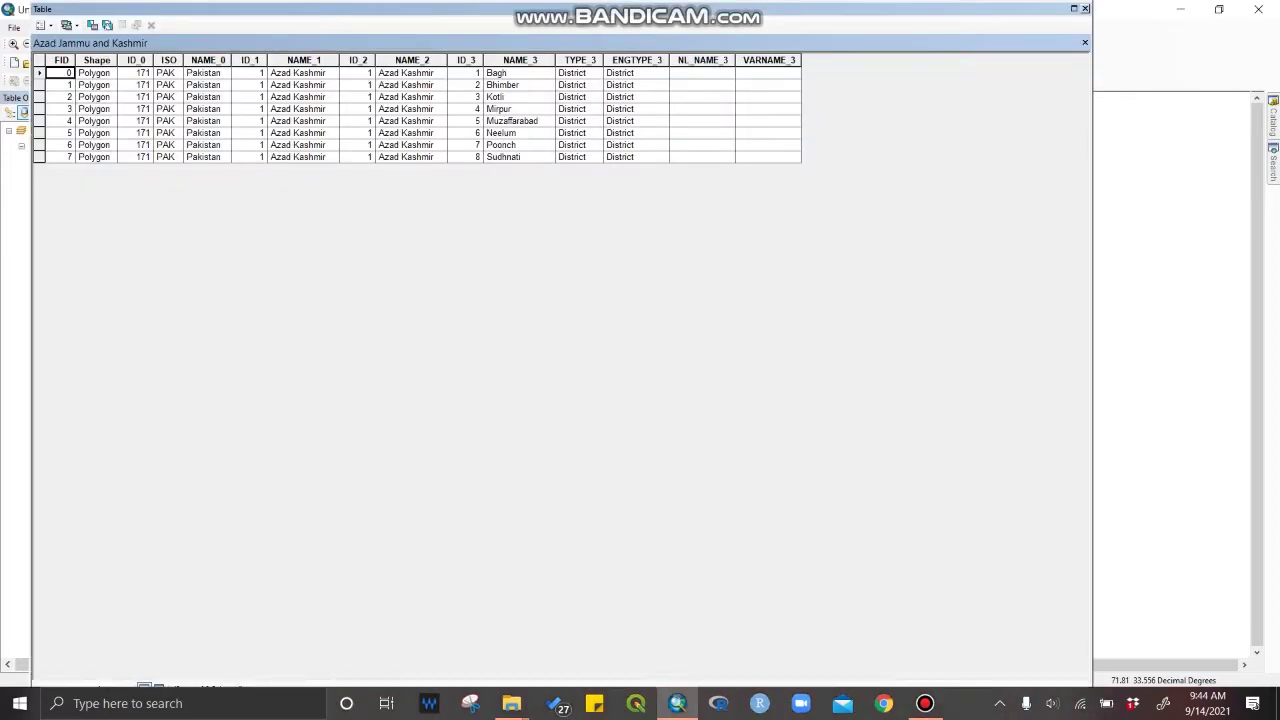
pyautogui.click(96, 60)
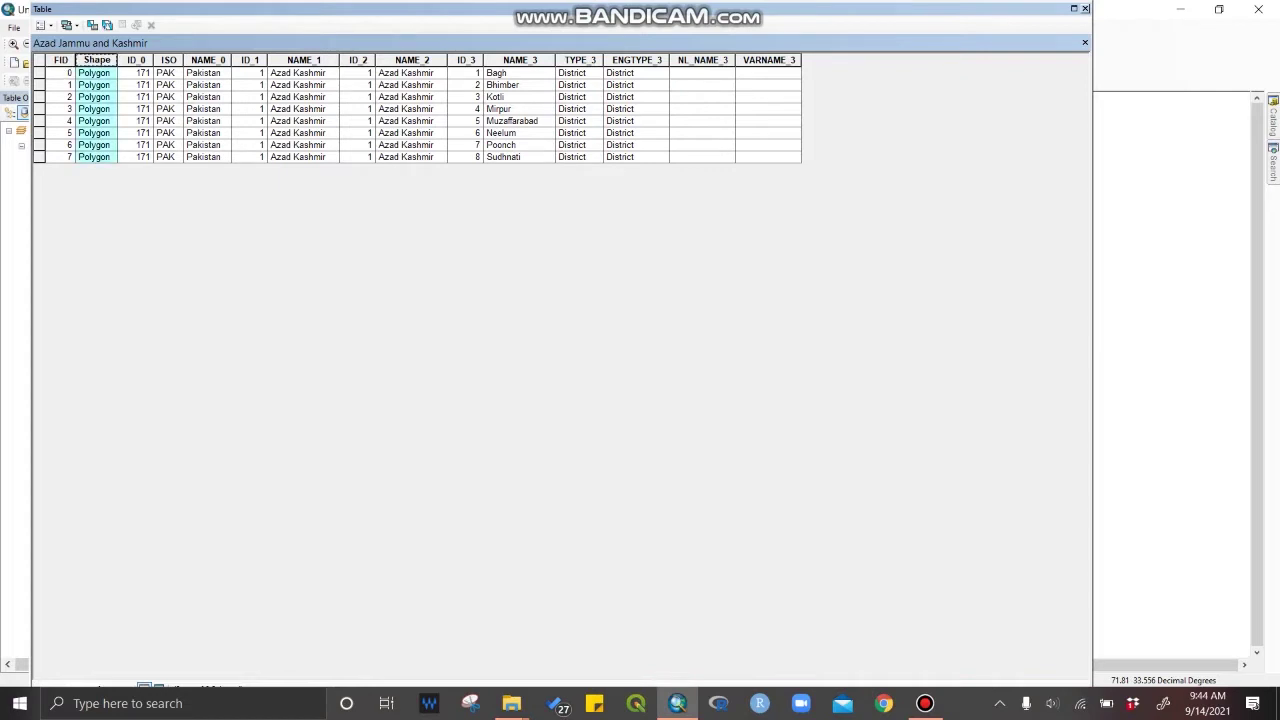
pyautogui.click(136, 60)
pyautogui.click(168, 60)
pyautogui.click(207, 60)
pyautogui.click(249, 60)
pyautogui.click(312, 60)
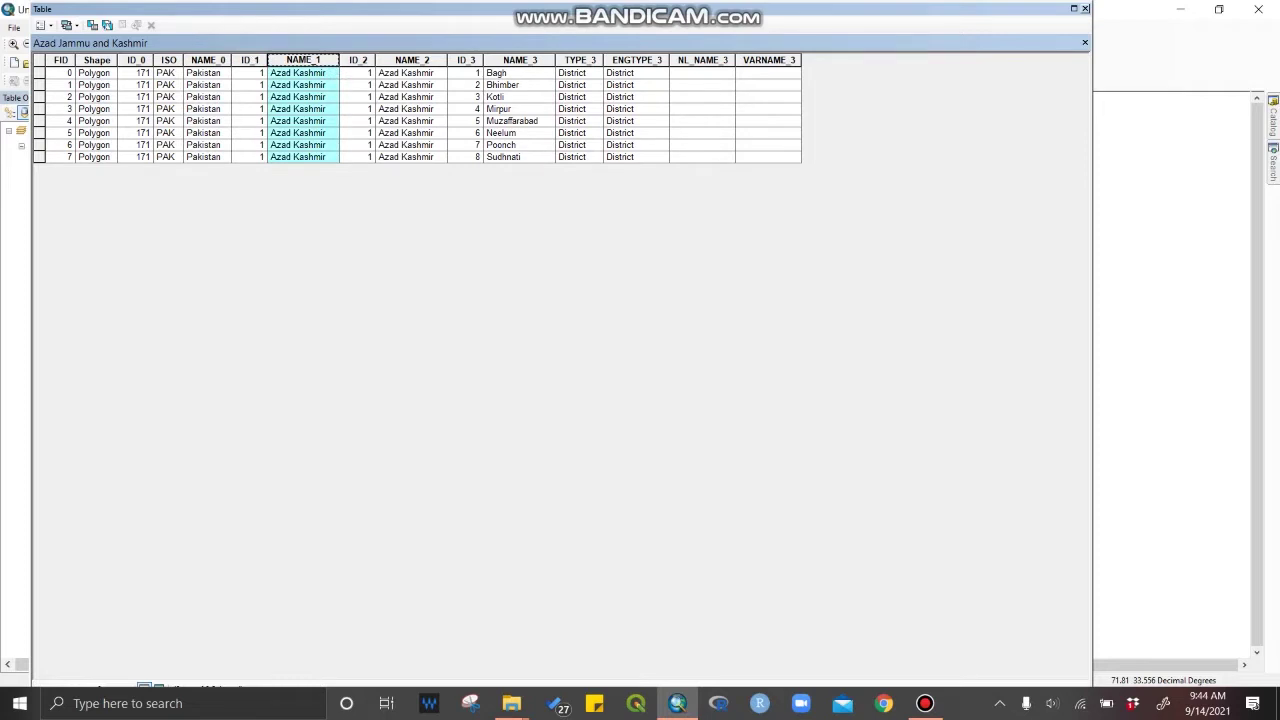
pyautogui.click(529, 60)
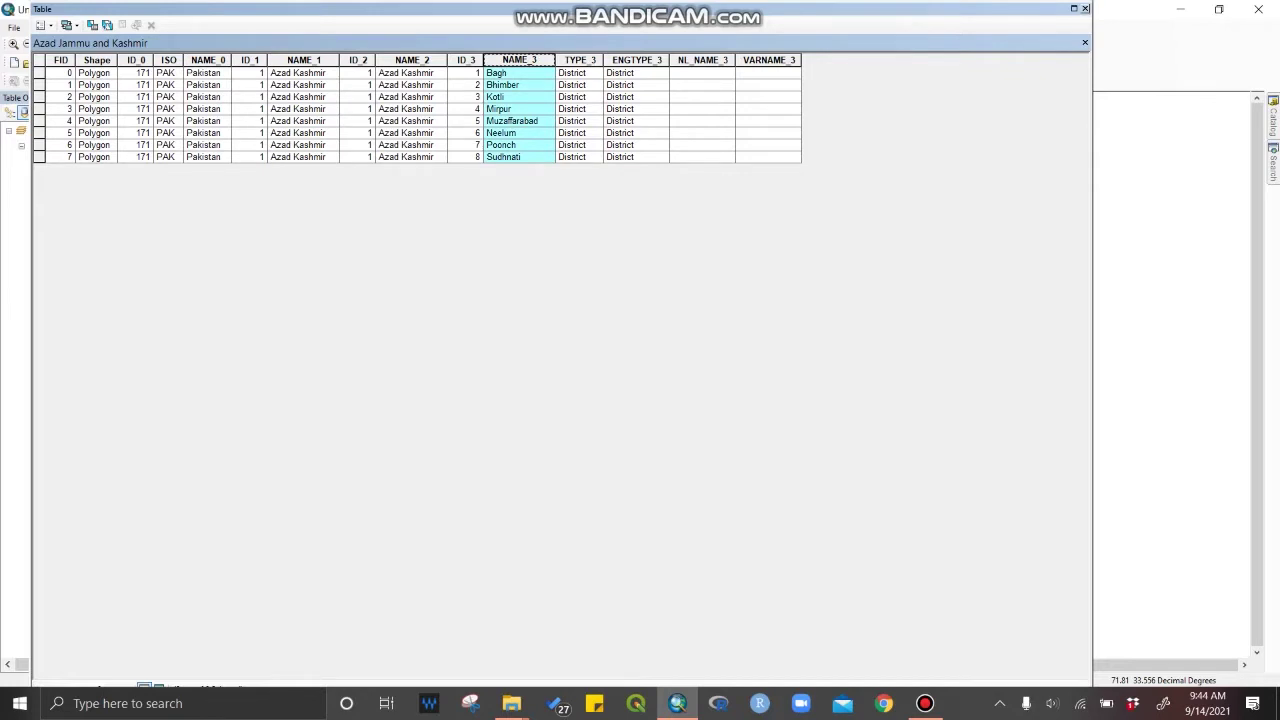
# Close the attribute table and set the Azad Jammu and Kashmir layer's outline width to 1.
pyautogui.click(1084, 8)
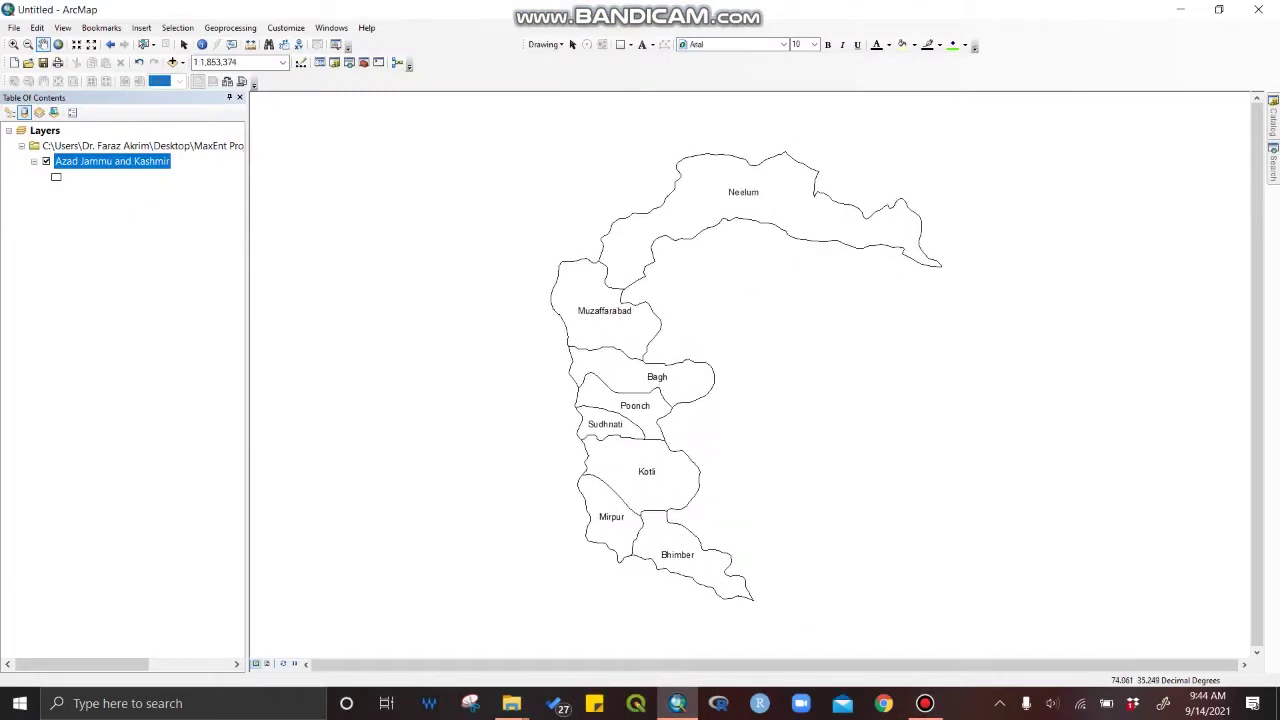
pyautogui.click(56, 176)
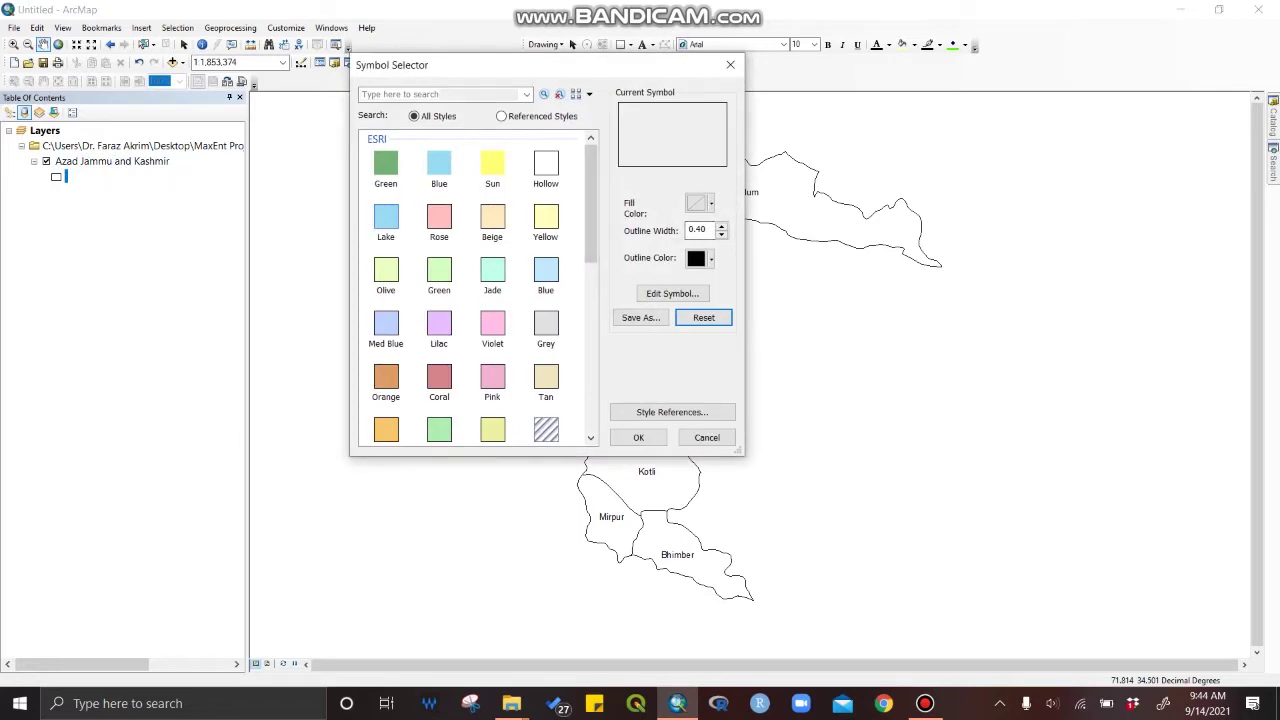
pyautogui.click(721, 226)
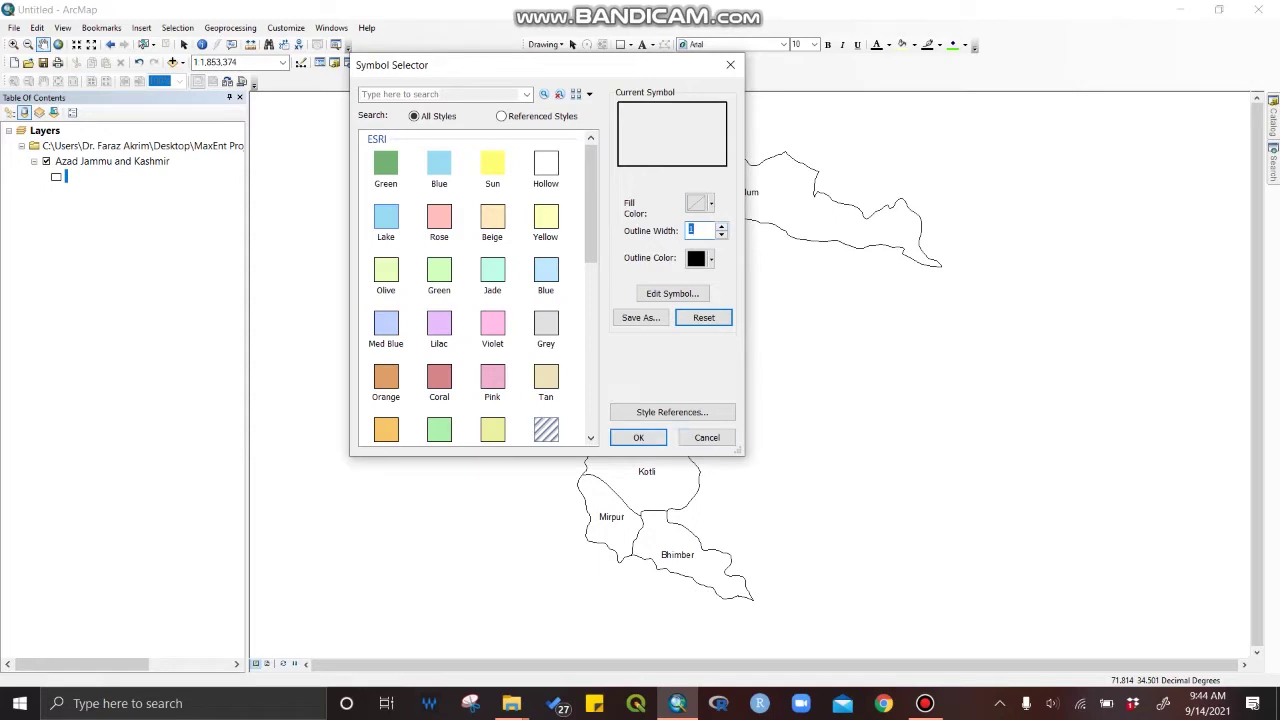
pyautogui.press('Return')
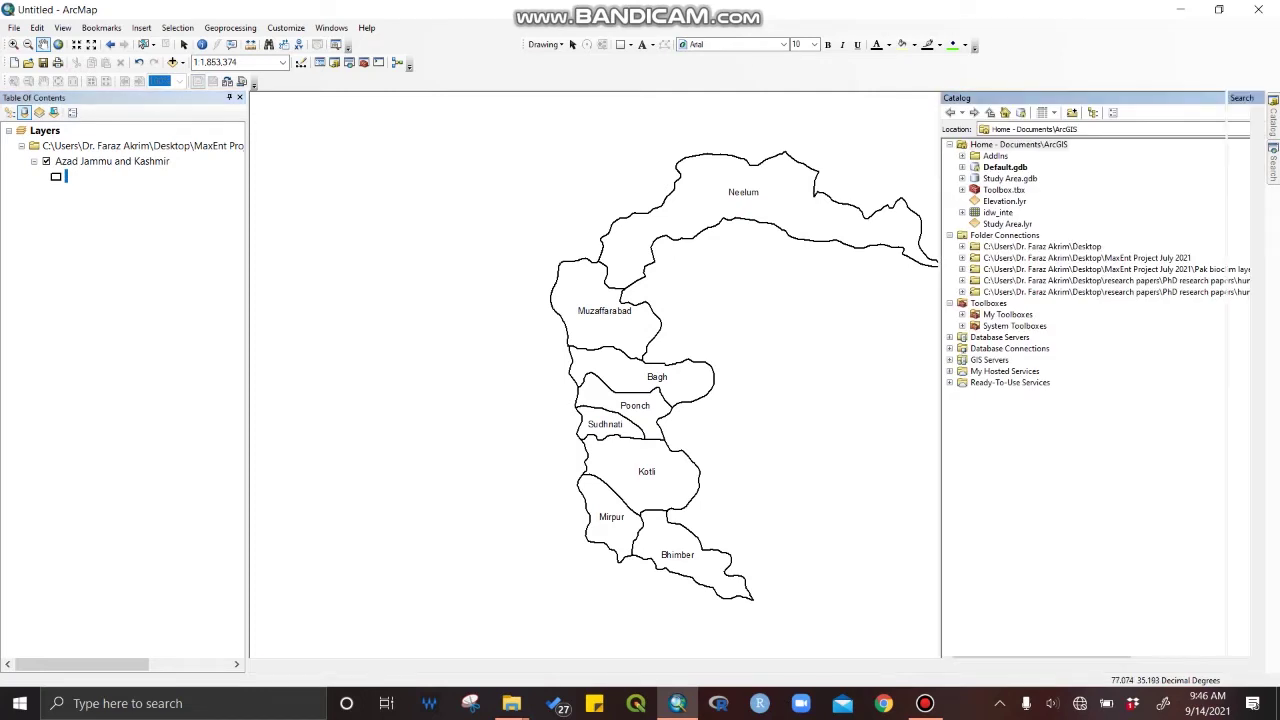
# Search the tools for "grid index" and open the Grid Index Features tool.
pyautogui.click(1273, 160)
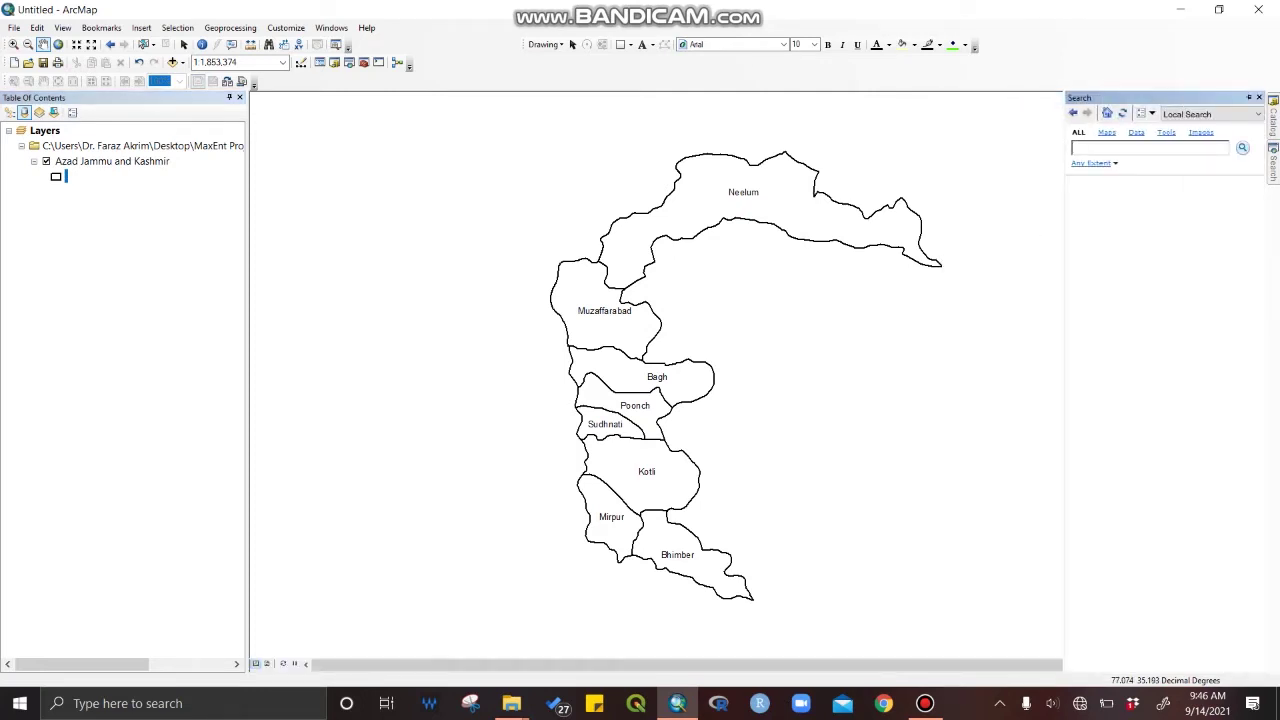
pyautogui.write('grid index')
pyautogui.press('Return')
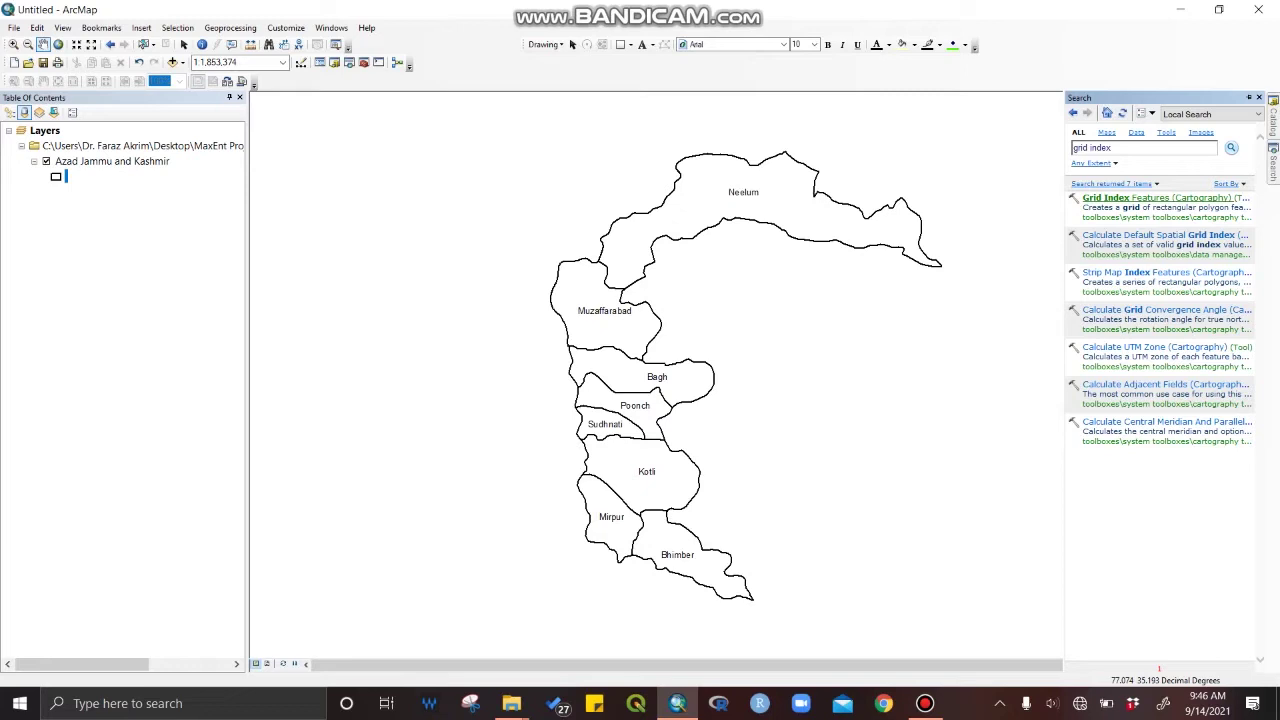
pyautogui.click(1156, 197)
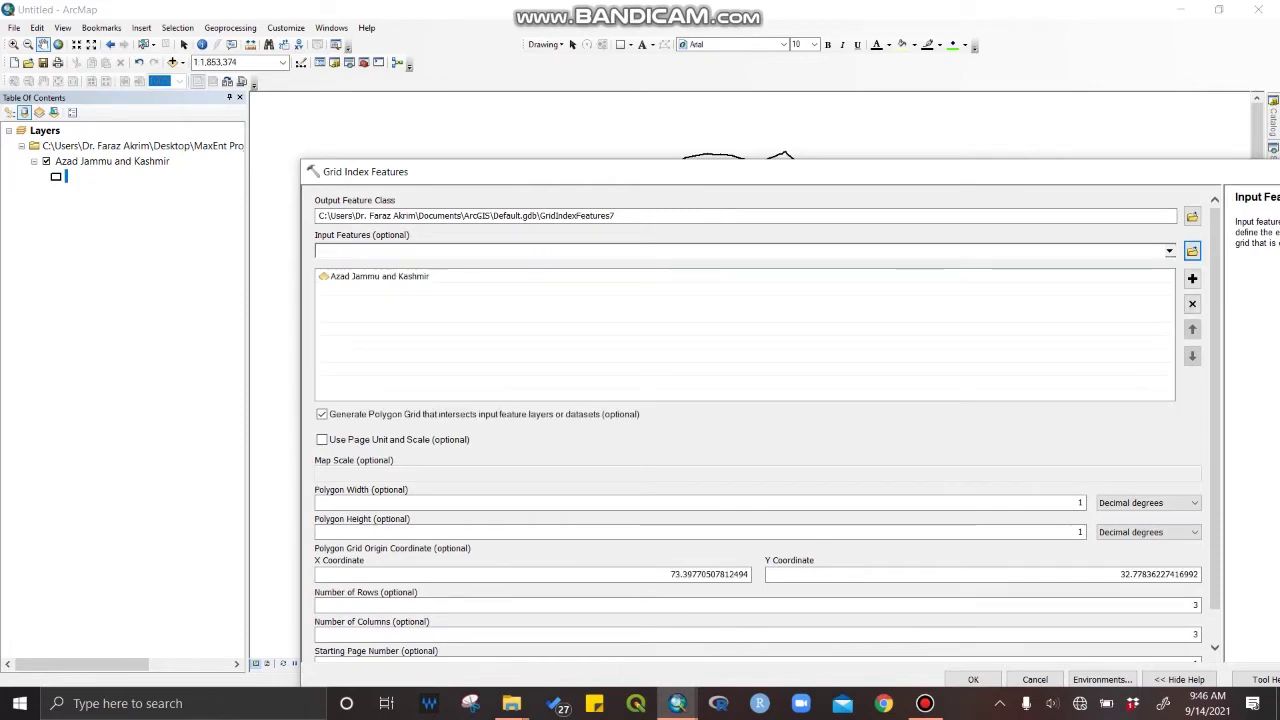
# Generate a polygon grid intersecting the Azad Jammu and Kashmir layer, with polygon width and height of 5 kilometers.
pyautogui.moveTo(760, 171); pyautogui.dragTo(693, 63)
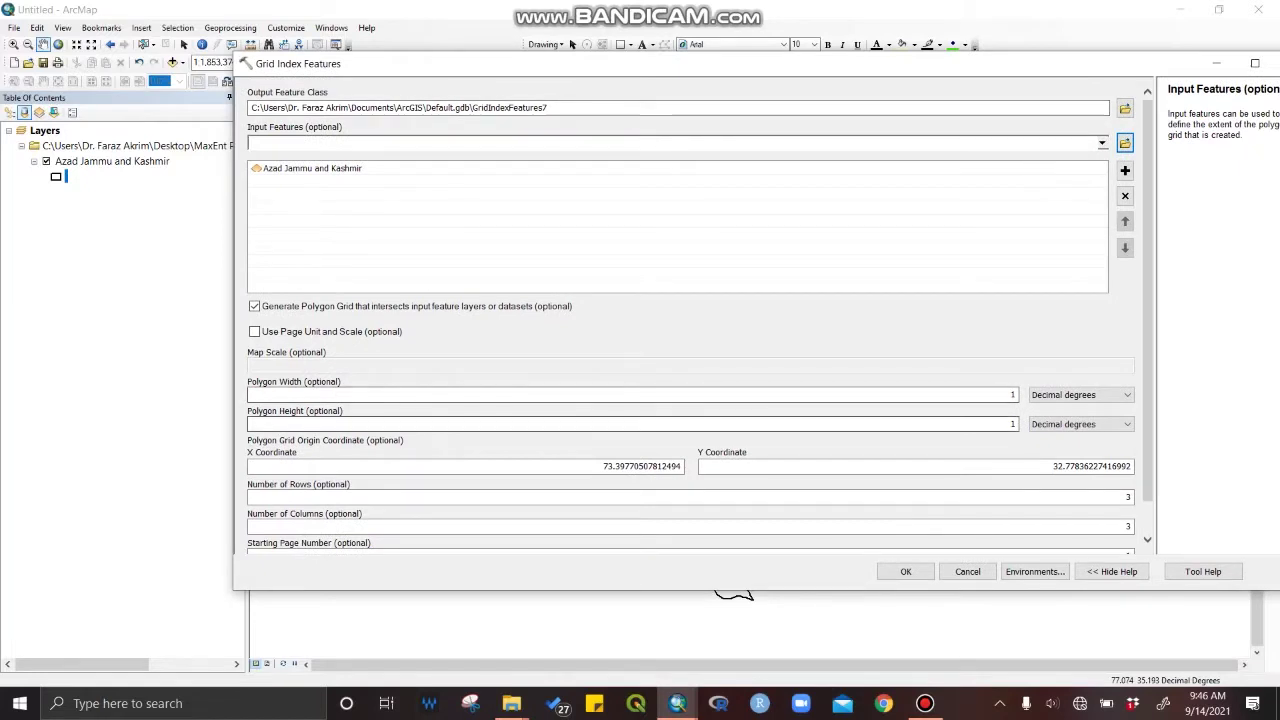
pyautogui.scroll(-1, 690, 320)
pyautogui.scroll(-1, 690, 320)
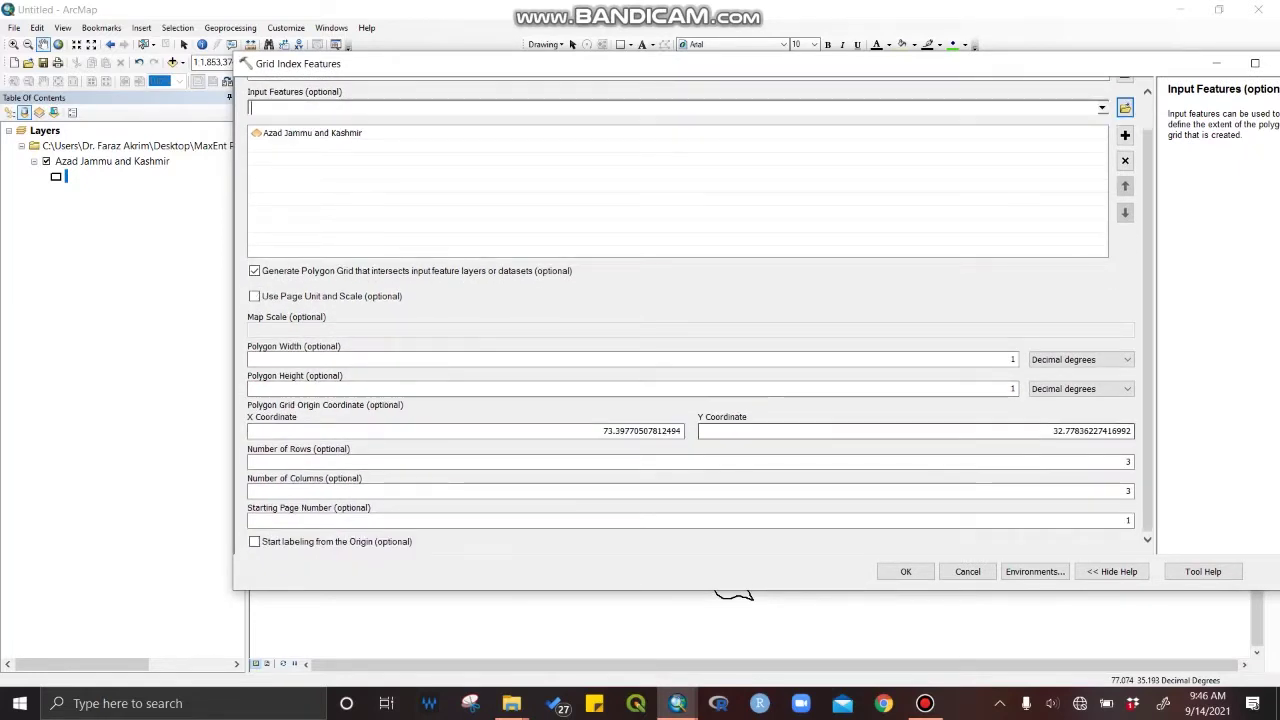
pyautogui.click(1081, 359)
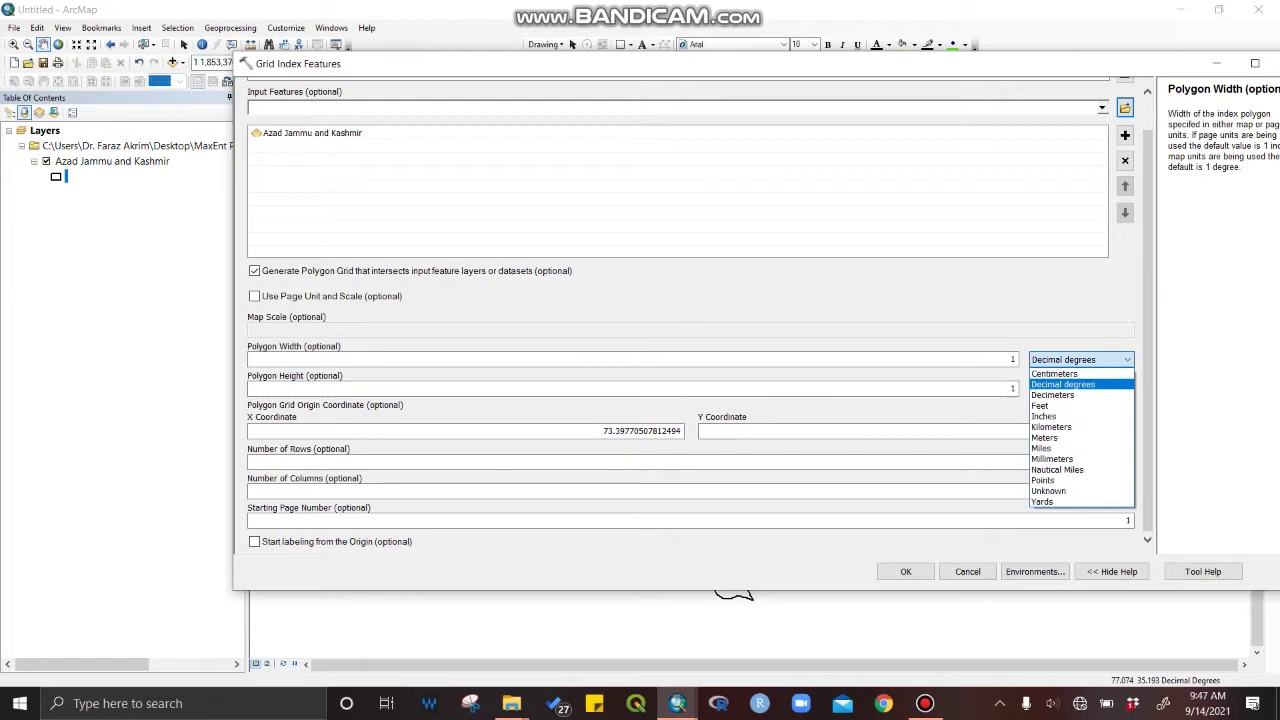
pyautogui.click(1051, 427)
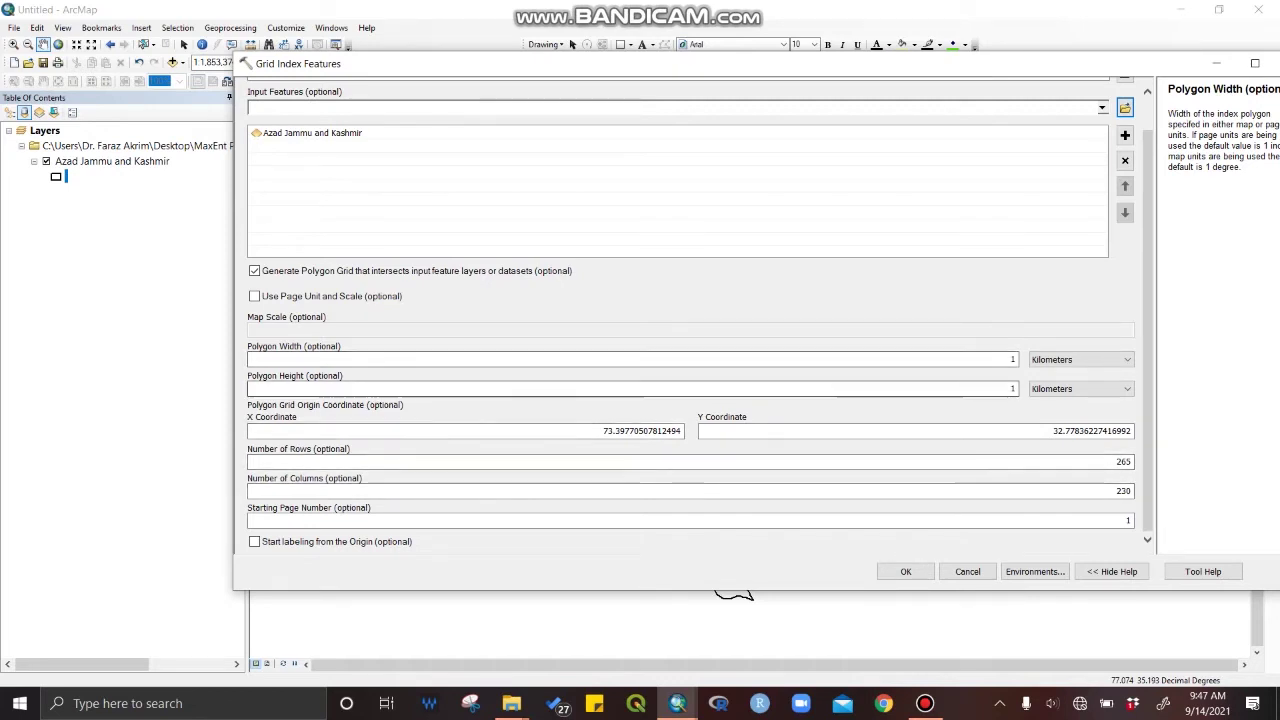
pyautogui.doubleClick(1011, 359)
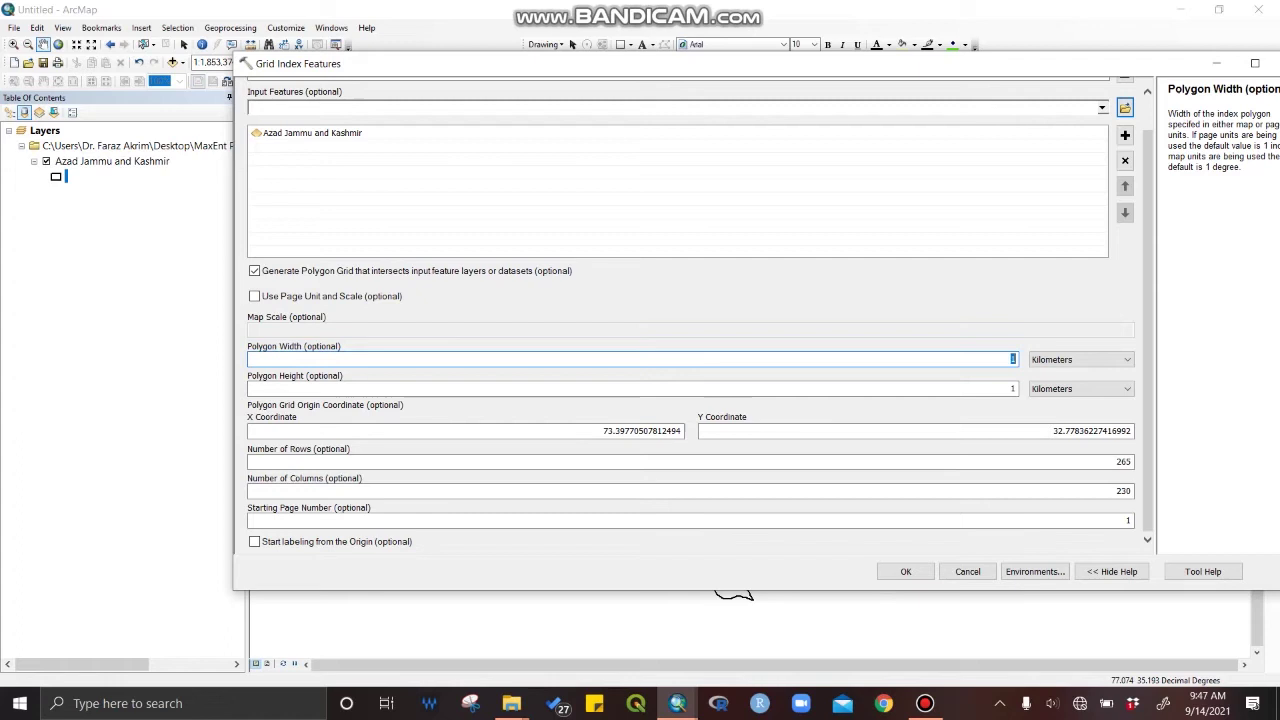
pyautogui.write('5')
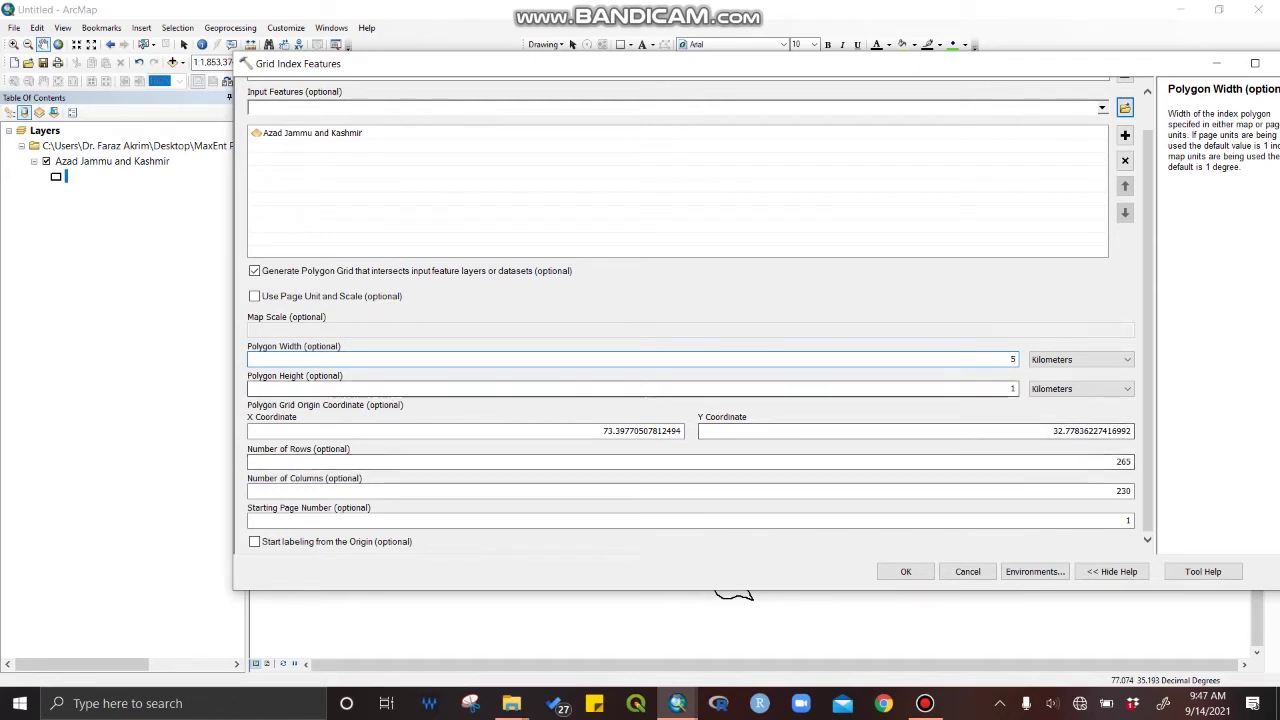
pyautogui.press('Tab')
pyautogui.write('5')
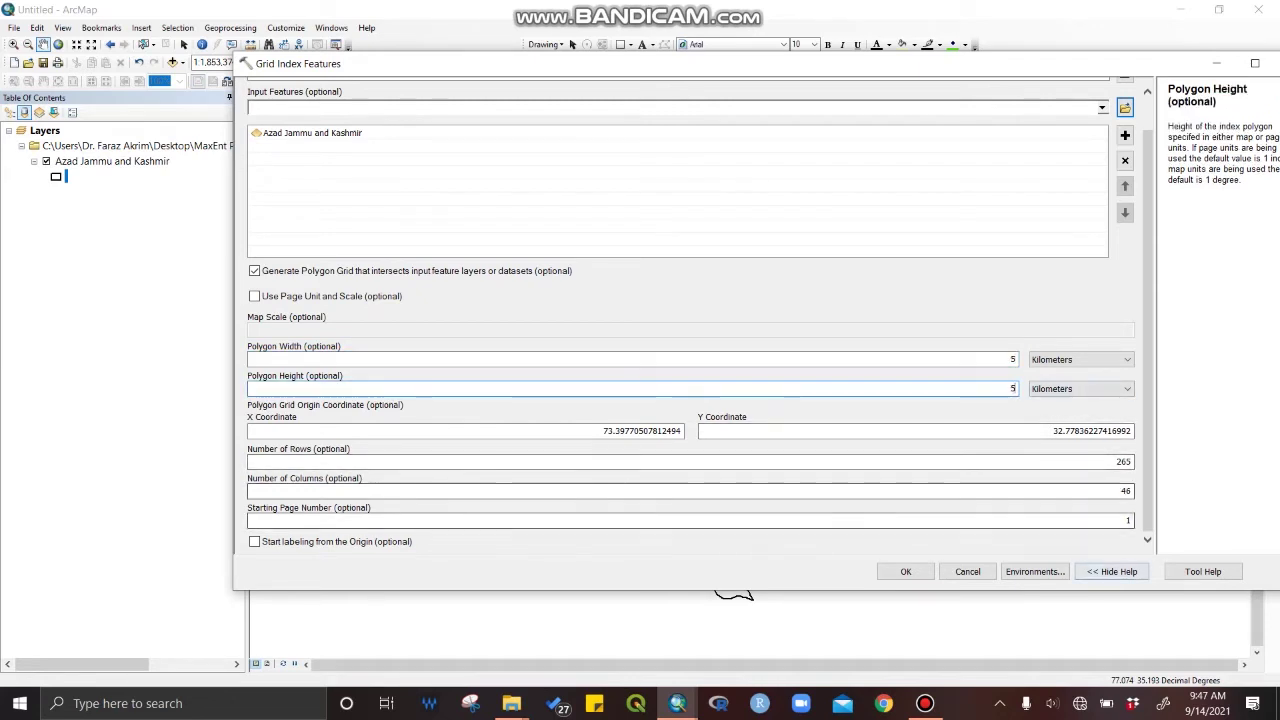
pyautogui.press('Return')
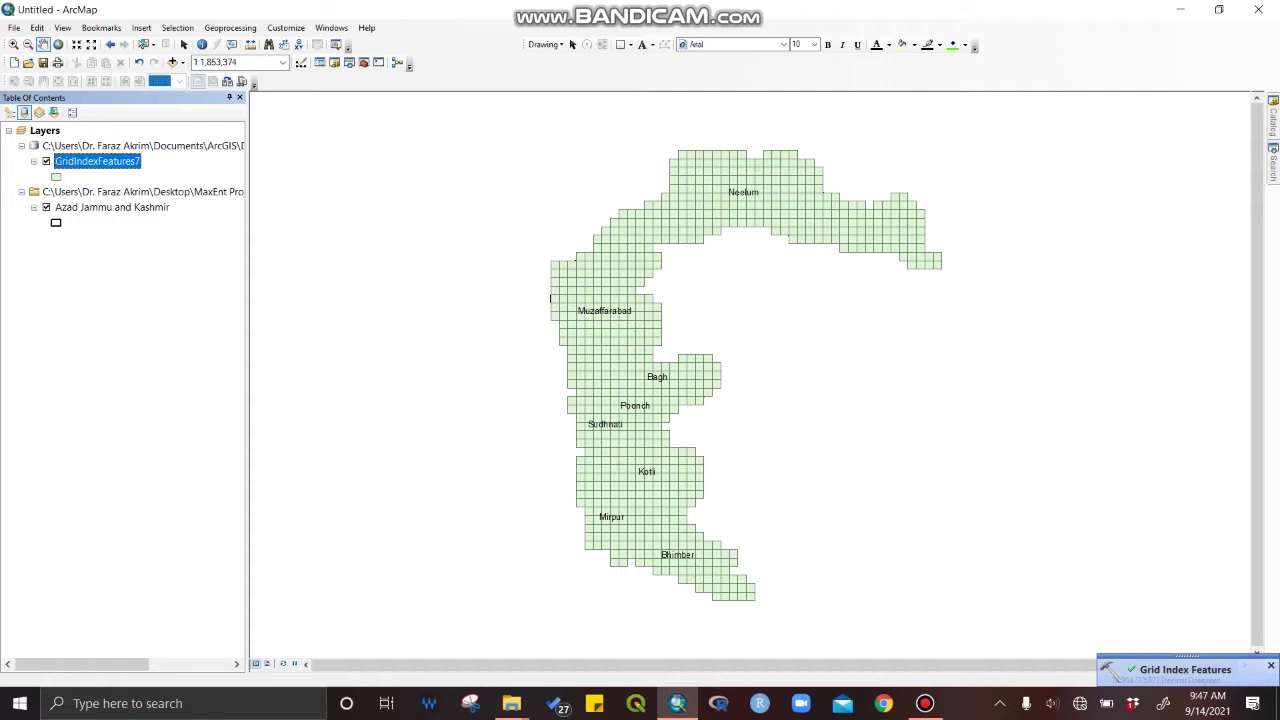
# Turn on feature labels for the GridIndexFeatures7 layer.
pyautogui.scroll(3, 722, 356)
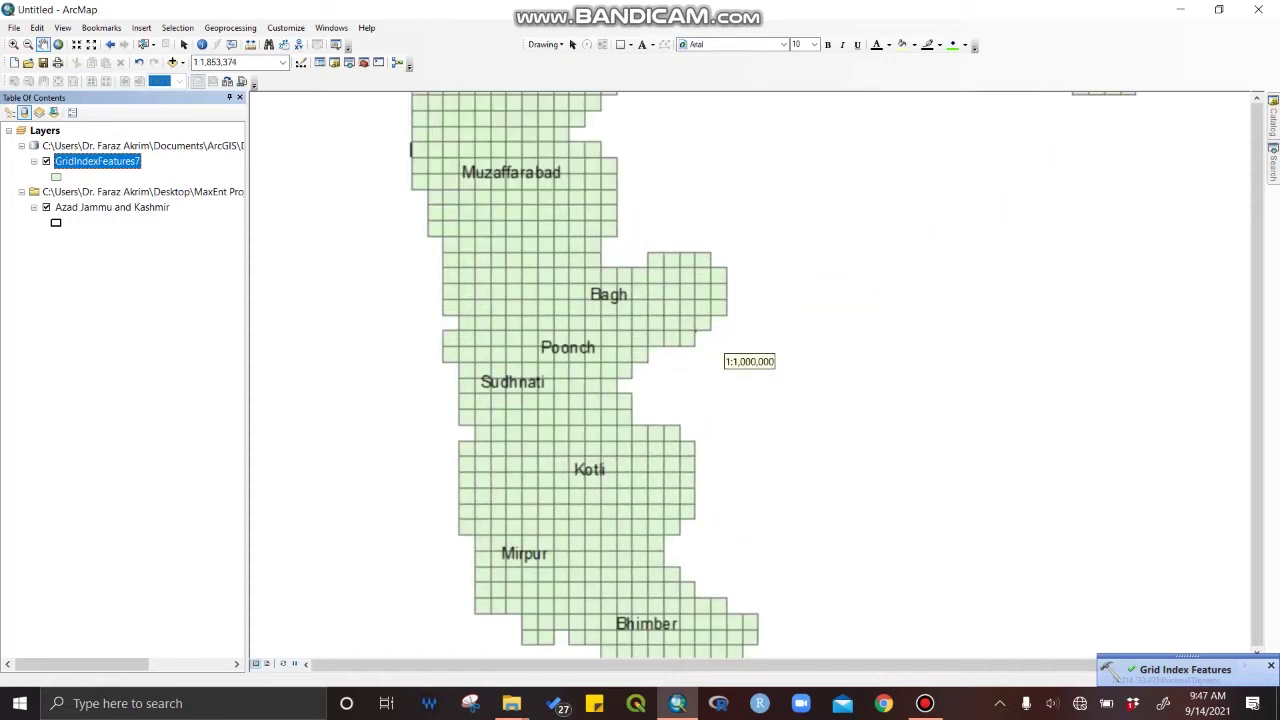
pyautogui.moveTo(582, 536); pyautogui.dragTo(562, 410)
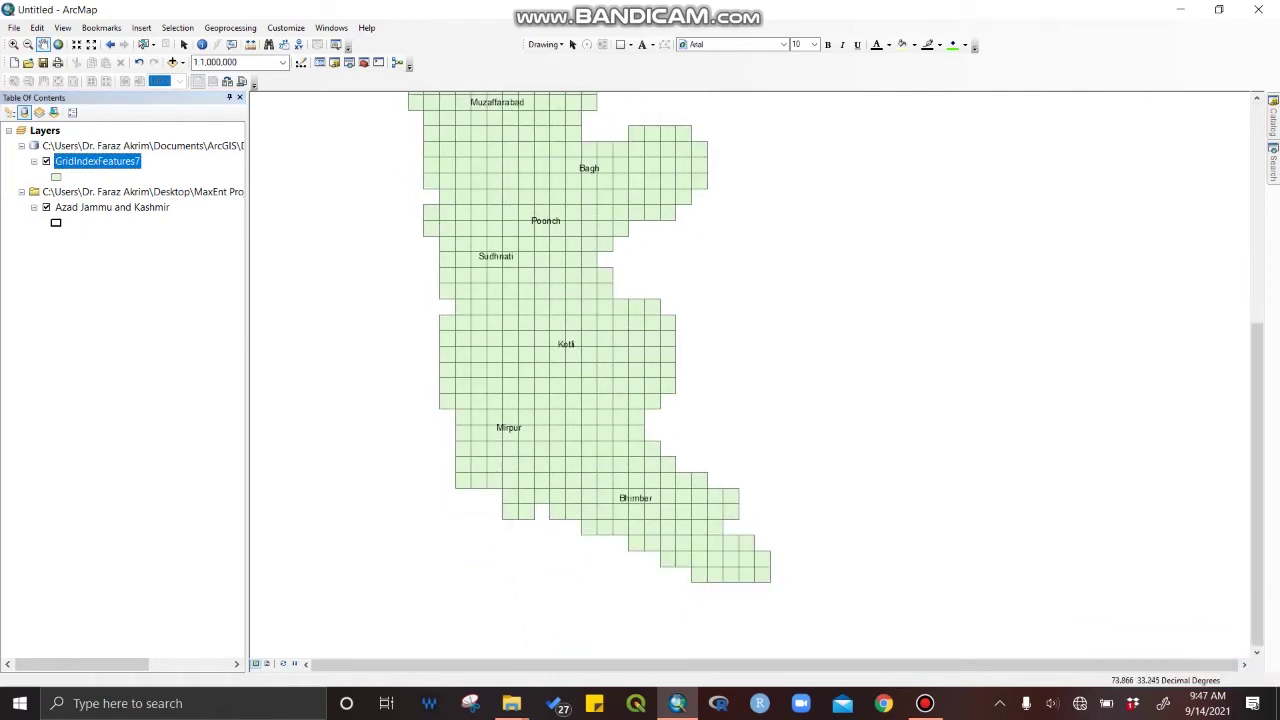
pyautogui.moveTo(640, 380); pyautogui.dragTo(734, 416)
pyautogui.moveTo(837, 253); pyautogui.dragTo(749, 526)
pyautogui.moveTo(853, 300); pyautogui.dragTo(850, 241)
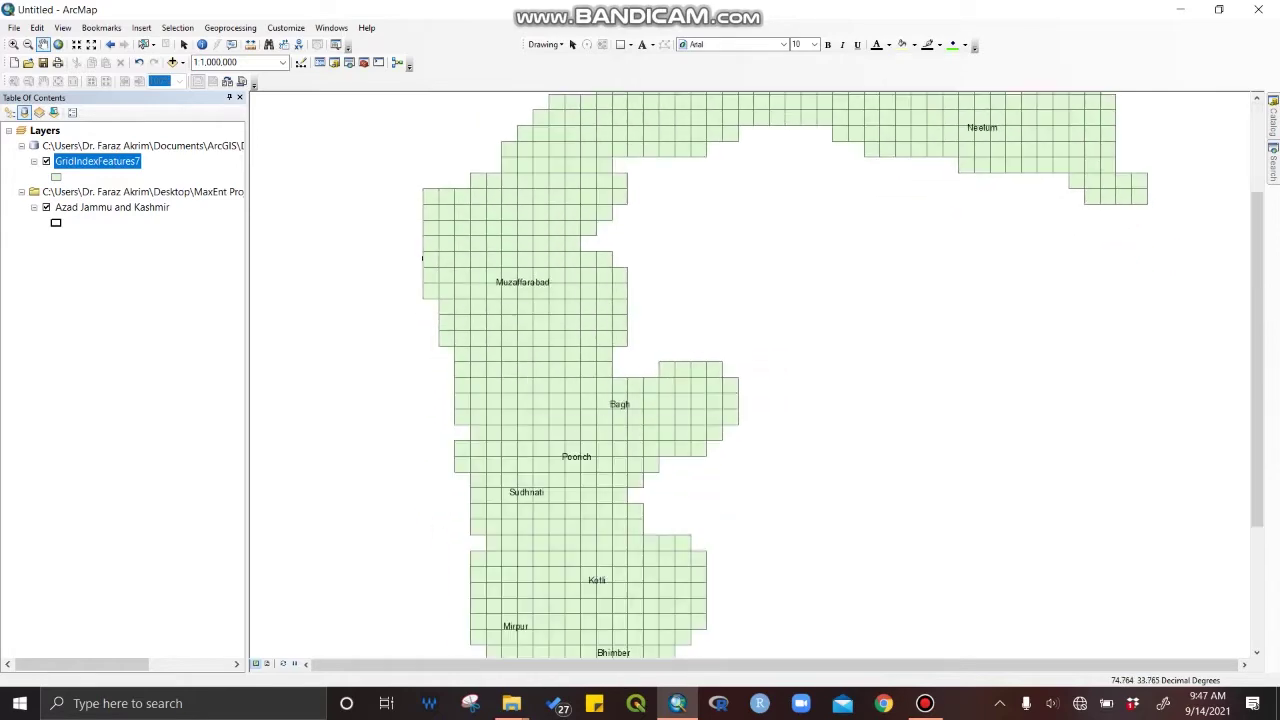
pyautogui.moveTo(905, 470); pyautogui.dragTo(894, 269)
pyautogui.moveTo(793, 453); pyautogui.dragTo(821, 407)
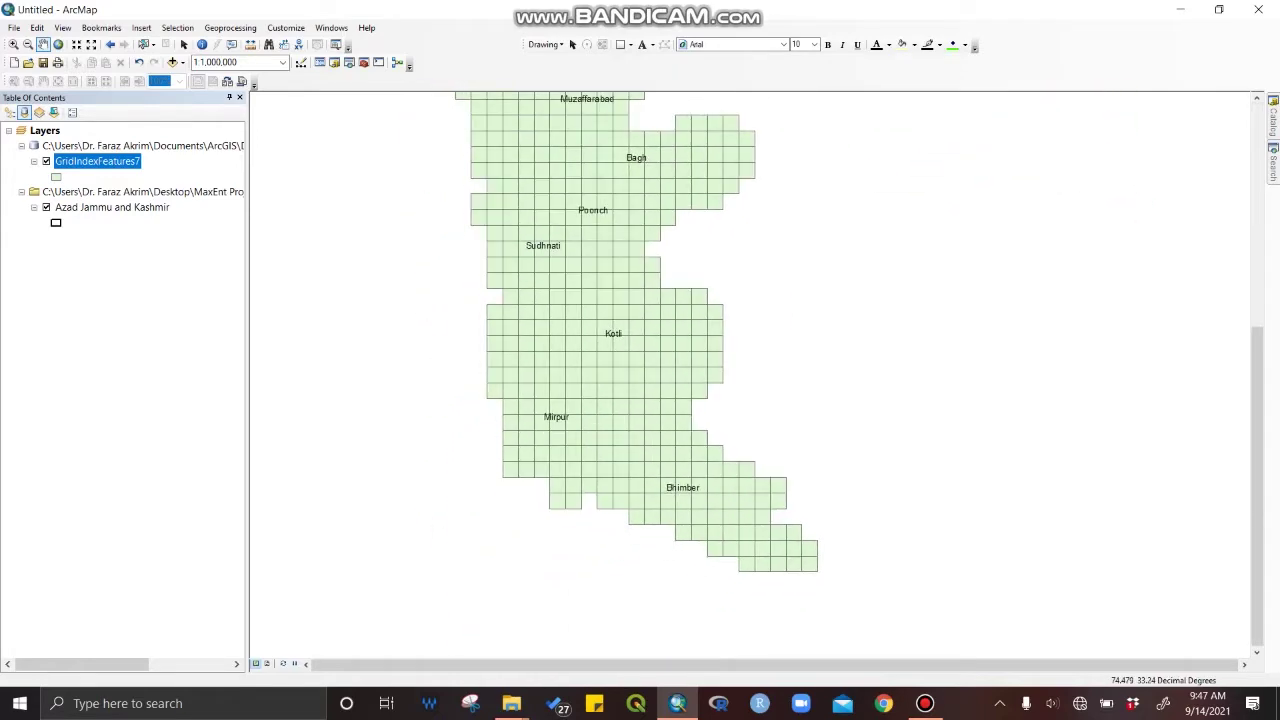
pyautogui.rightClick(127, 162)
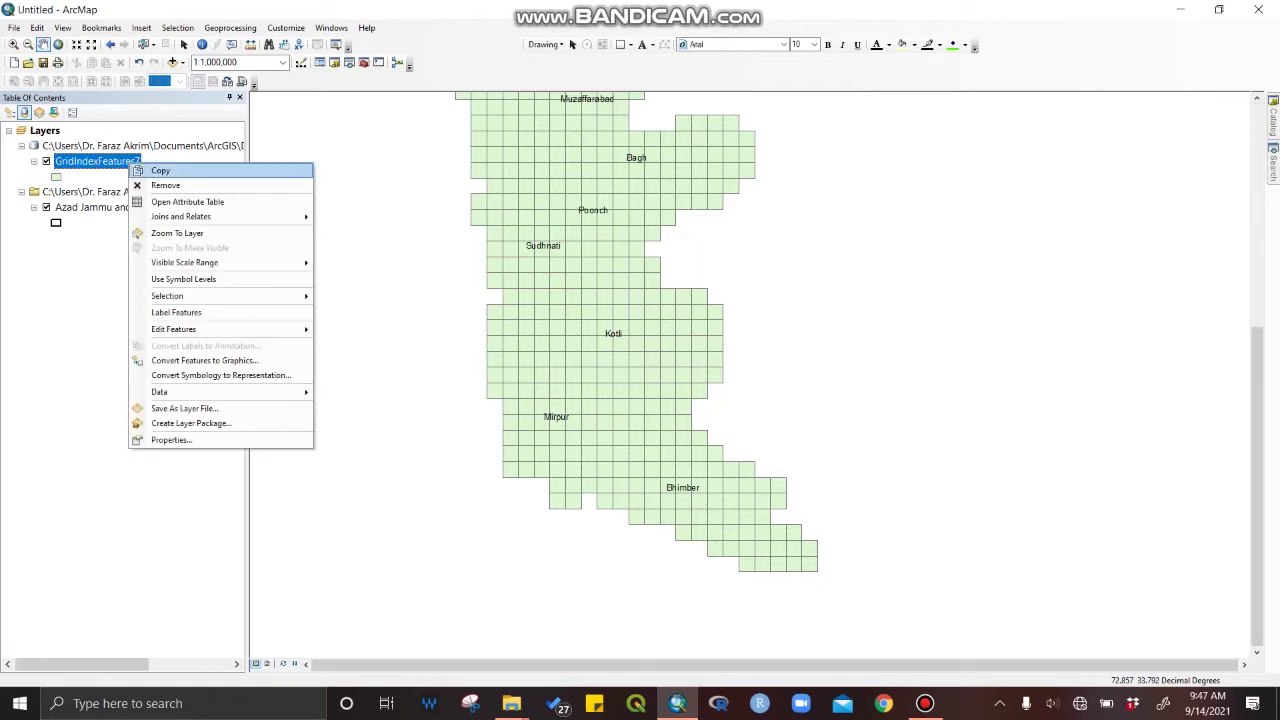
pyautogui.click(176, 312)
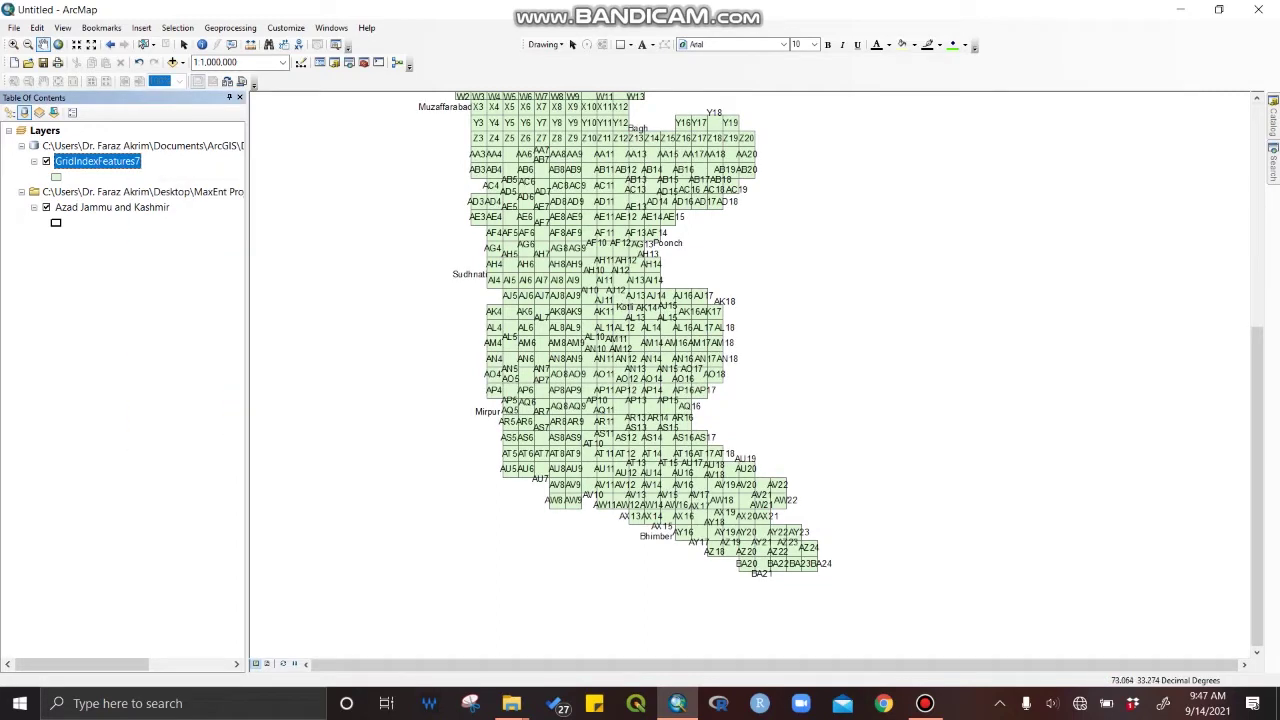
# Open the GridIndexFeatures7 attribute table, examine its rows from first to last, and close the table.
pyautogui.rightClick(118, 161)
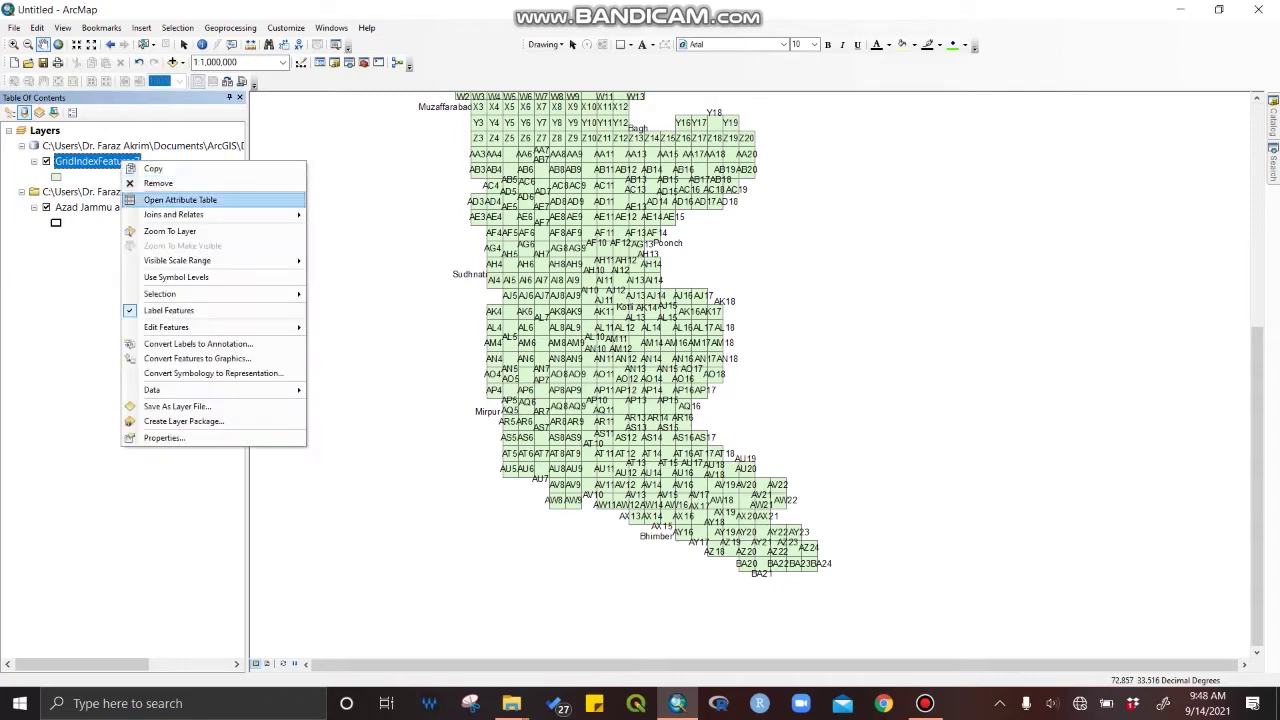
pyautogui.click(165, 195)
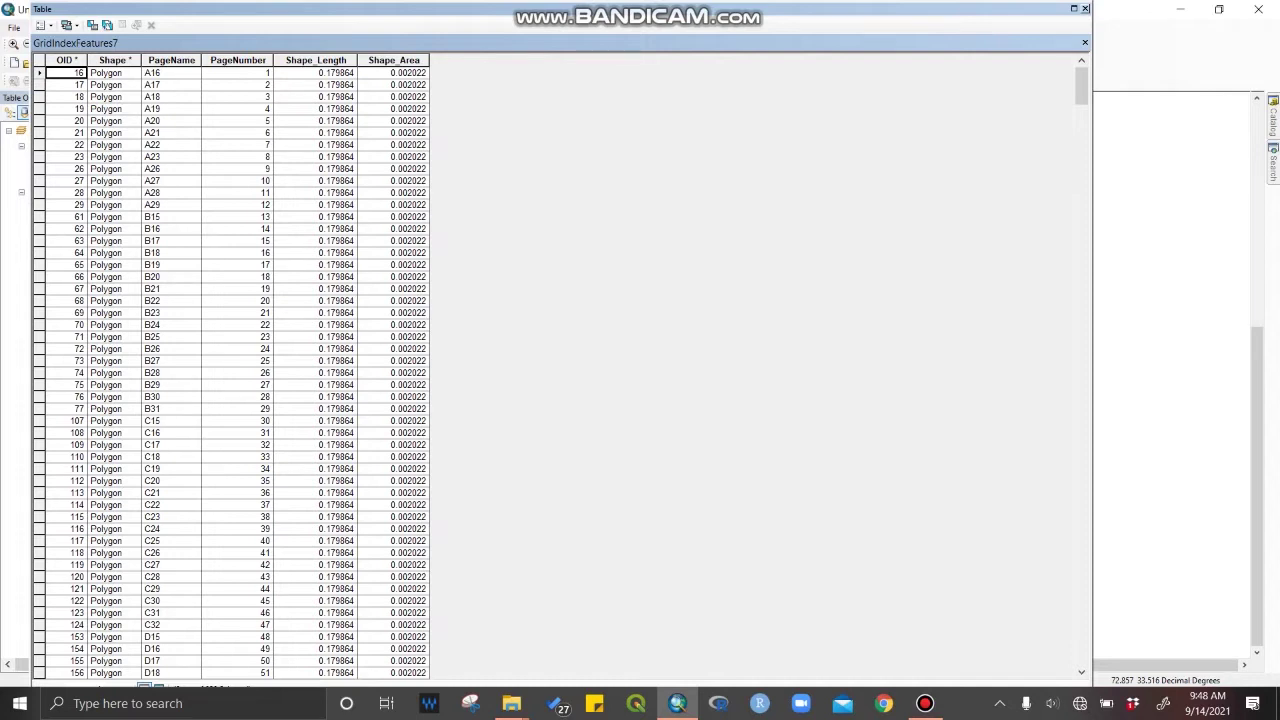
pyautogui.scroll(-14, 561, 370)
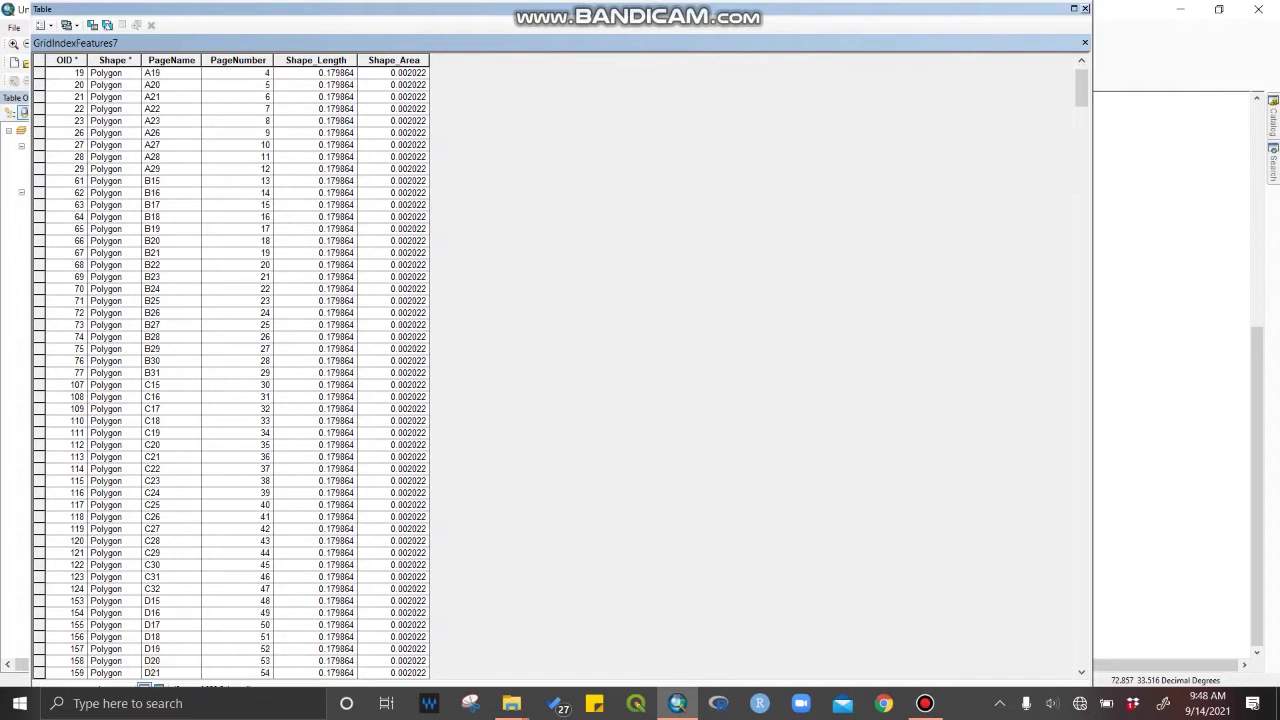
pyautogui.scroll(-20, 561, 370)
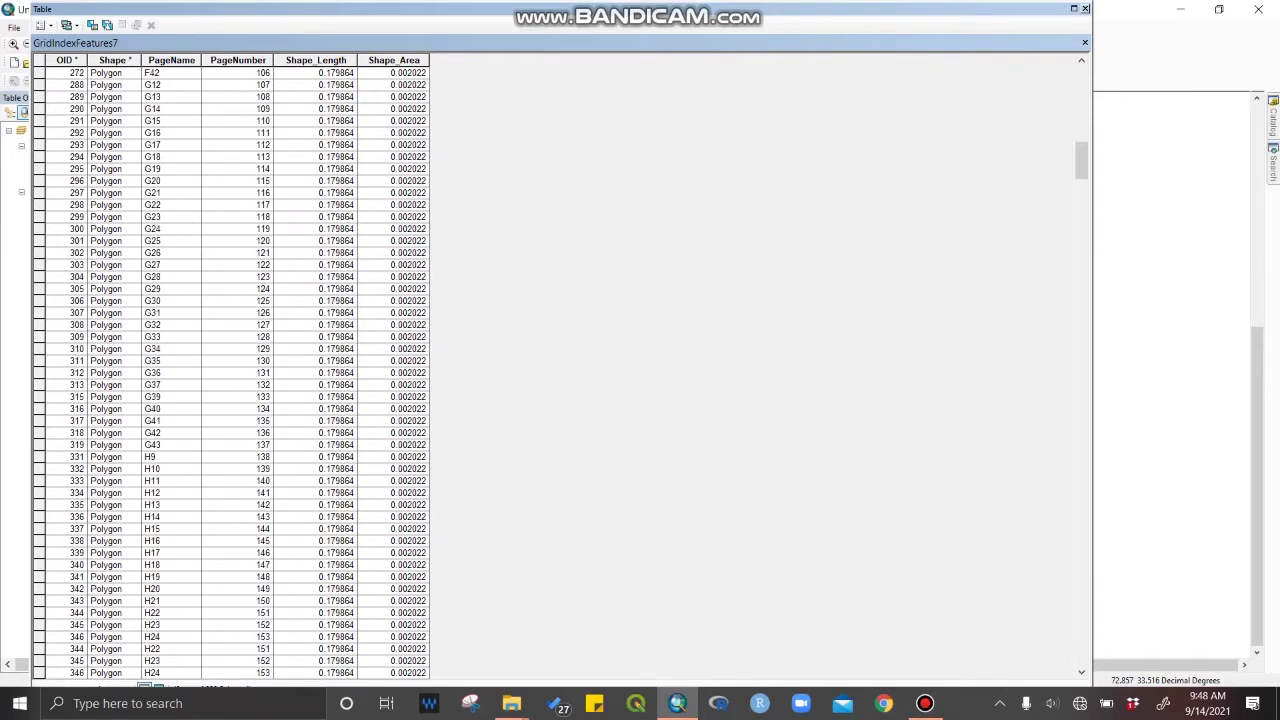
pyautogui.scroll(-20, 561, 370)
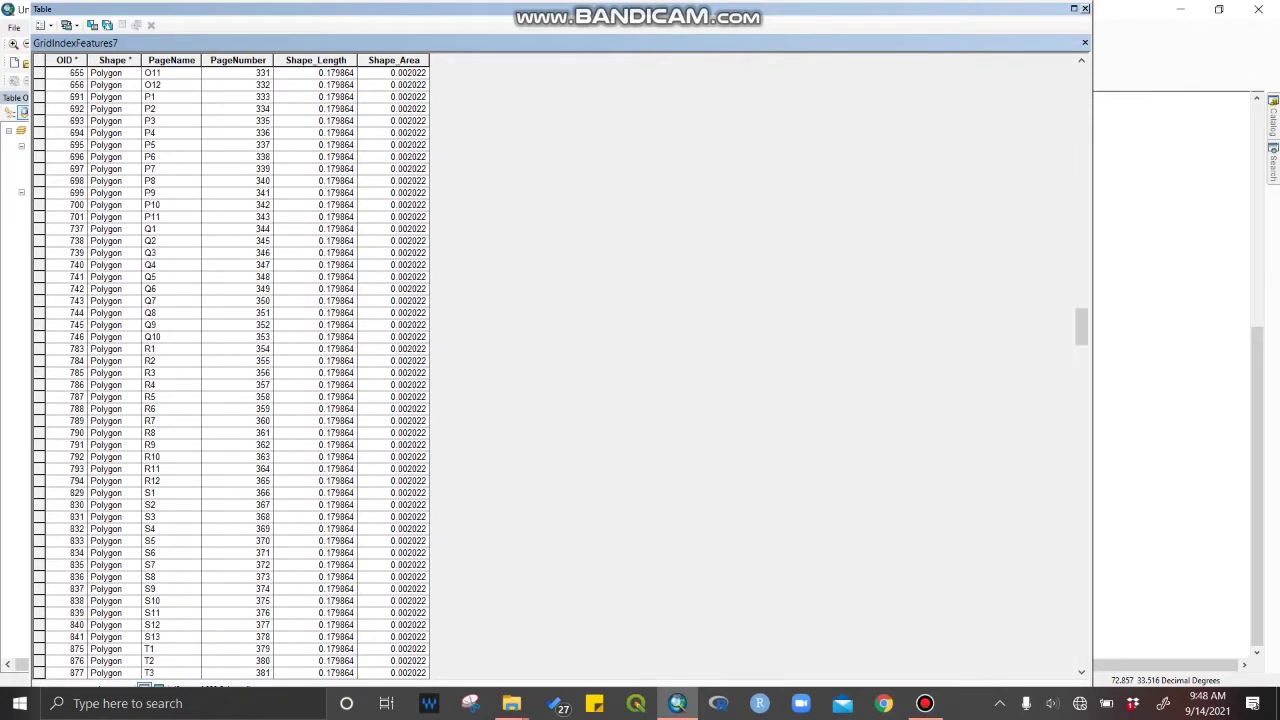
pyautogui.scroll(-20, 561, 370)
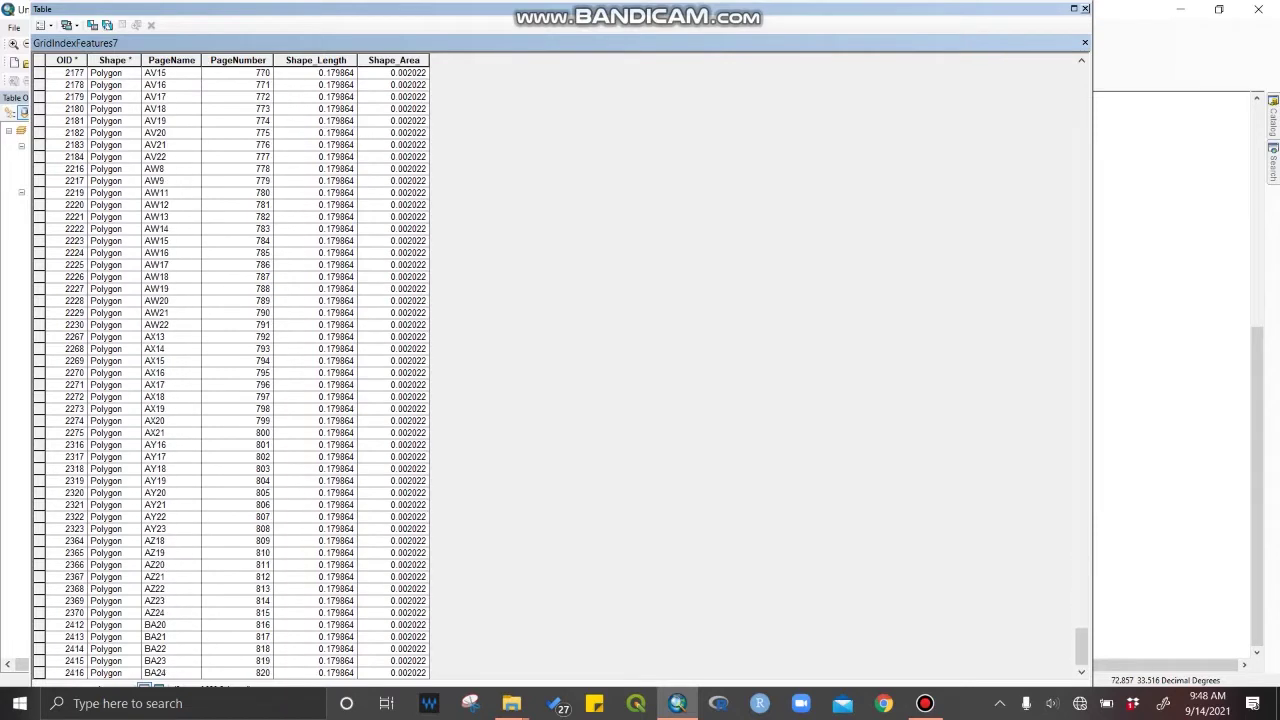
pyautogui.scroll(16, 561, 370)
pyautogui.scroll(20, 561, 370)
pyautogui.scroll(20, 561, 370)
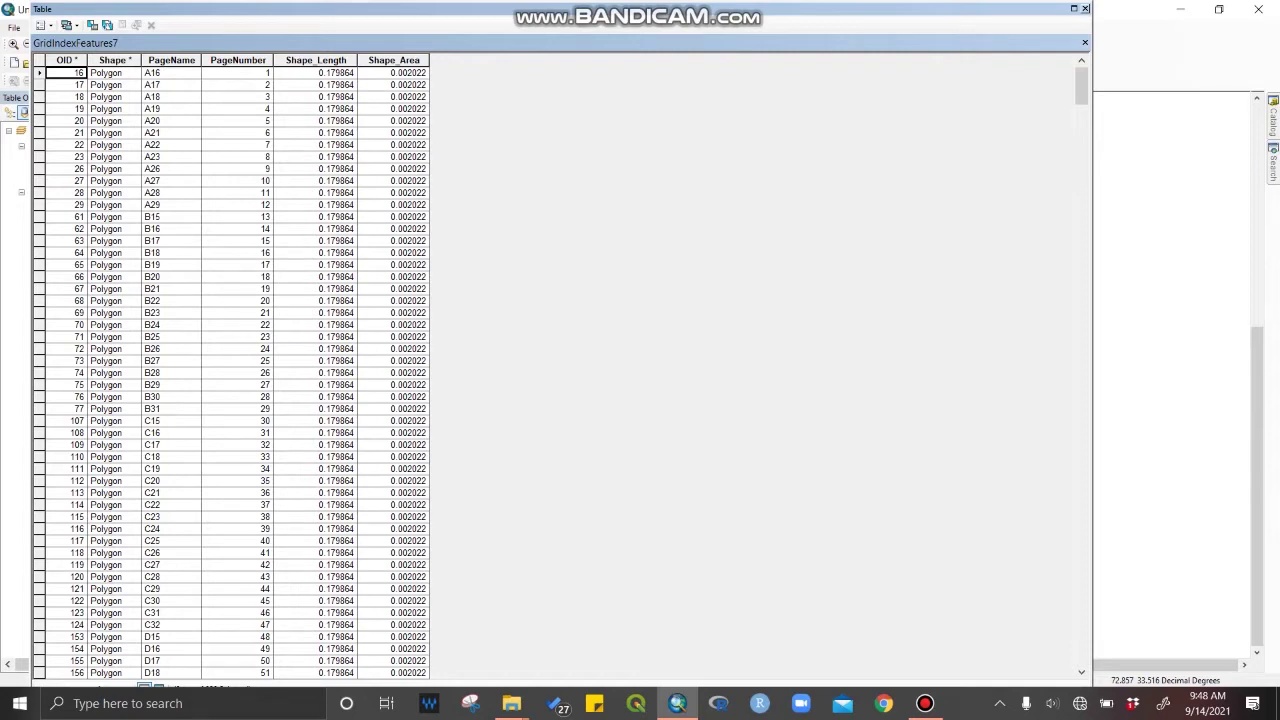
pyautogui.click(1085, 8)
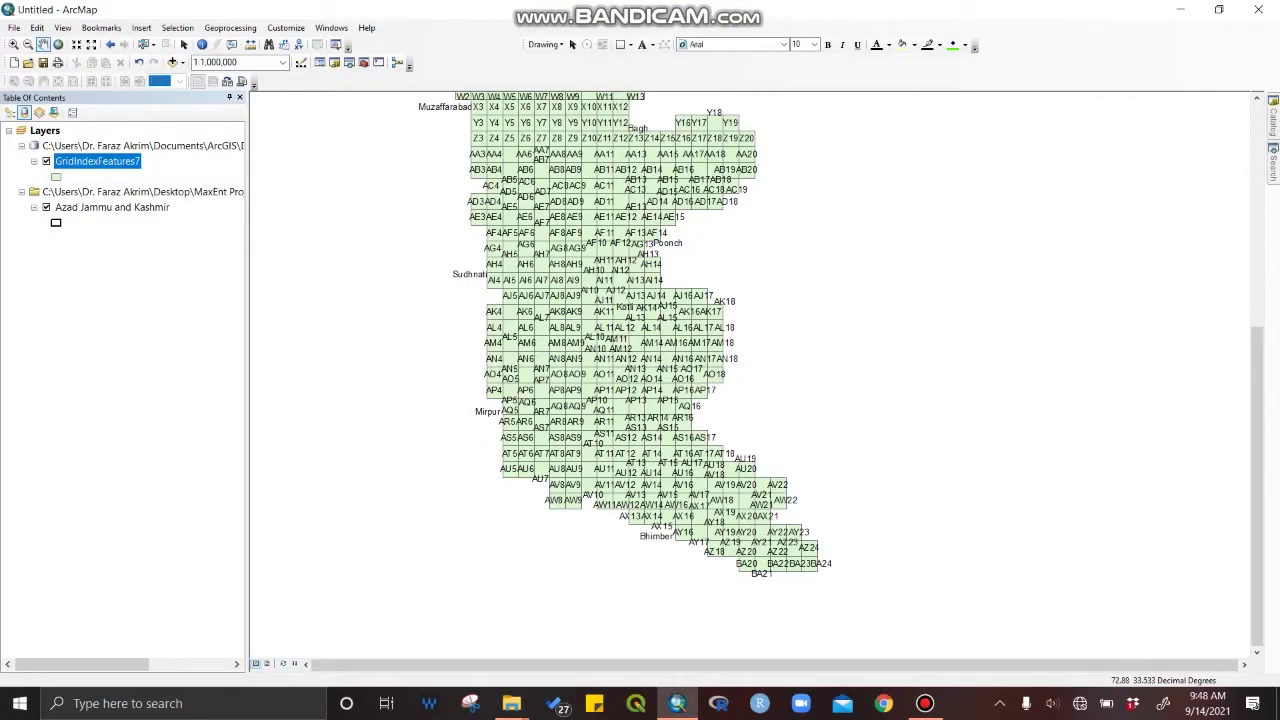
# Set the GridIndexFeatures7 layer's label field to OID and apply it to the grid cells on the map.
pyautogui.rightClick(110, 161)
pyautogui.click(150, 438)
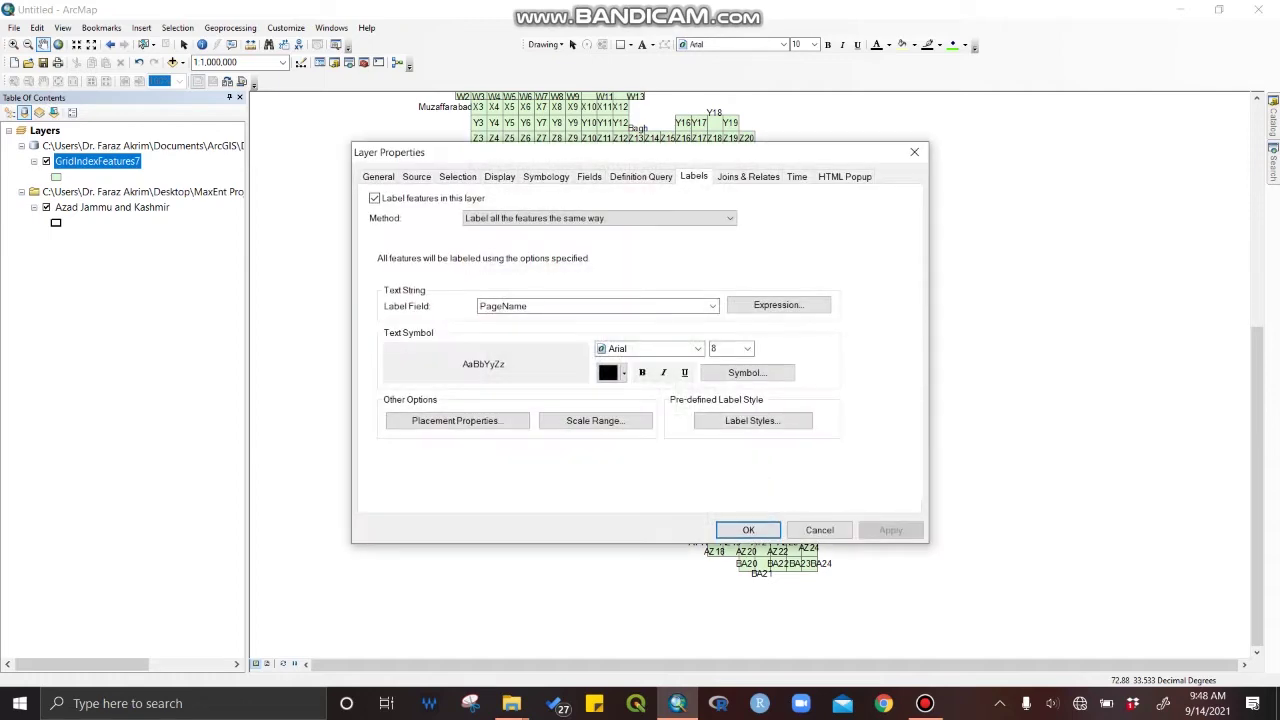
pyautogui.moveTo(637, 152); pyautogui.dragTo(315, 195)
pyautogui.click(315, 260)
pyautogui.click(315, 260)
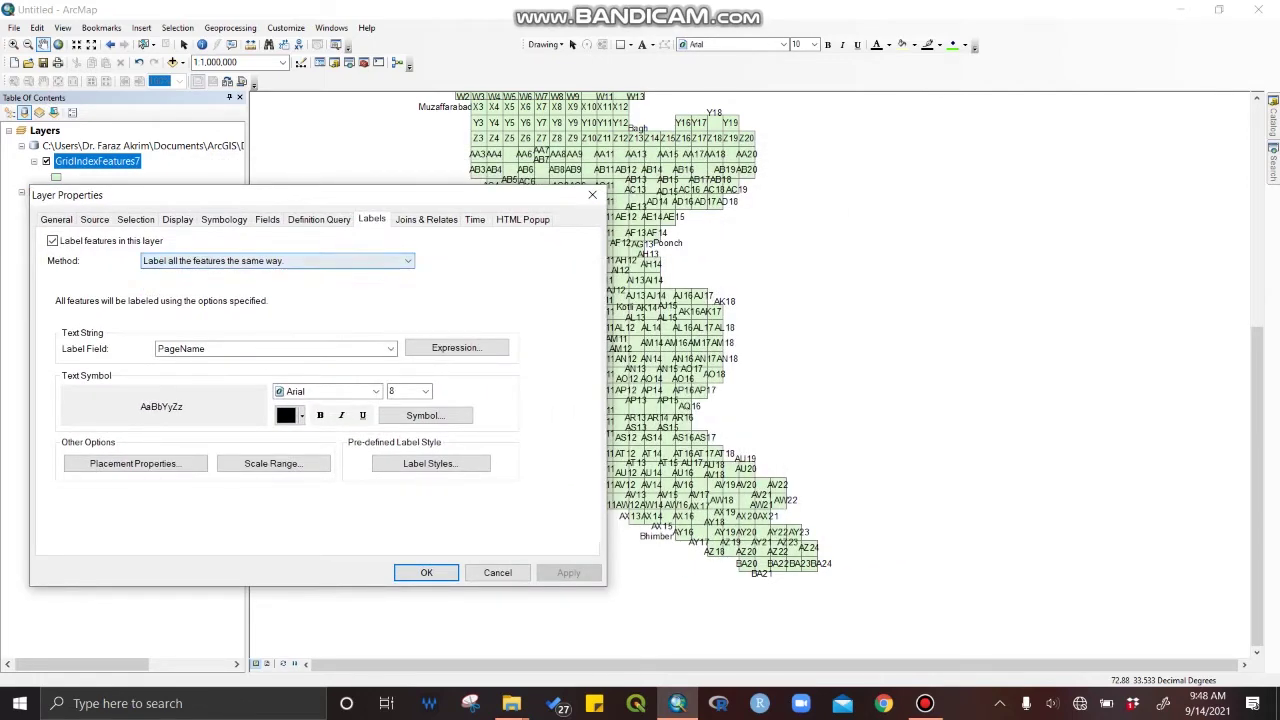
pyautogui.click(390, 348)
pyautogui.click(175, 360)
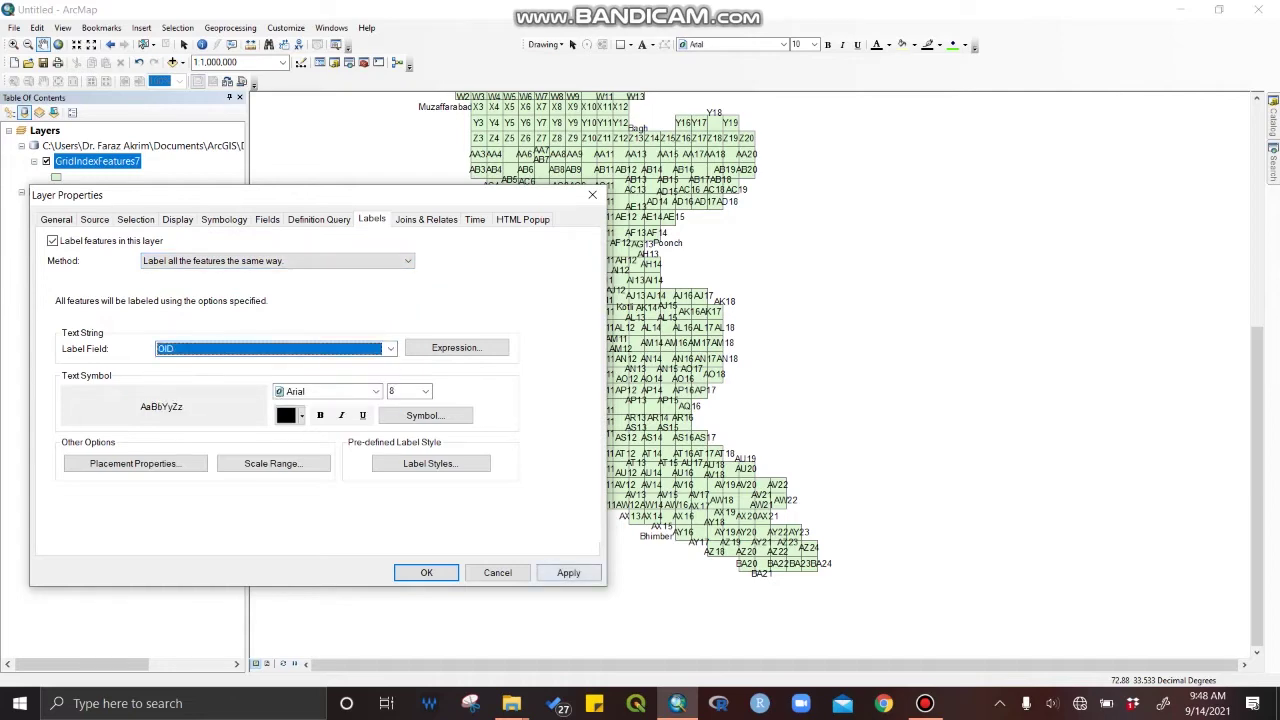
pyautogui.click(568, 572)
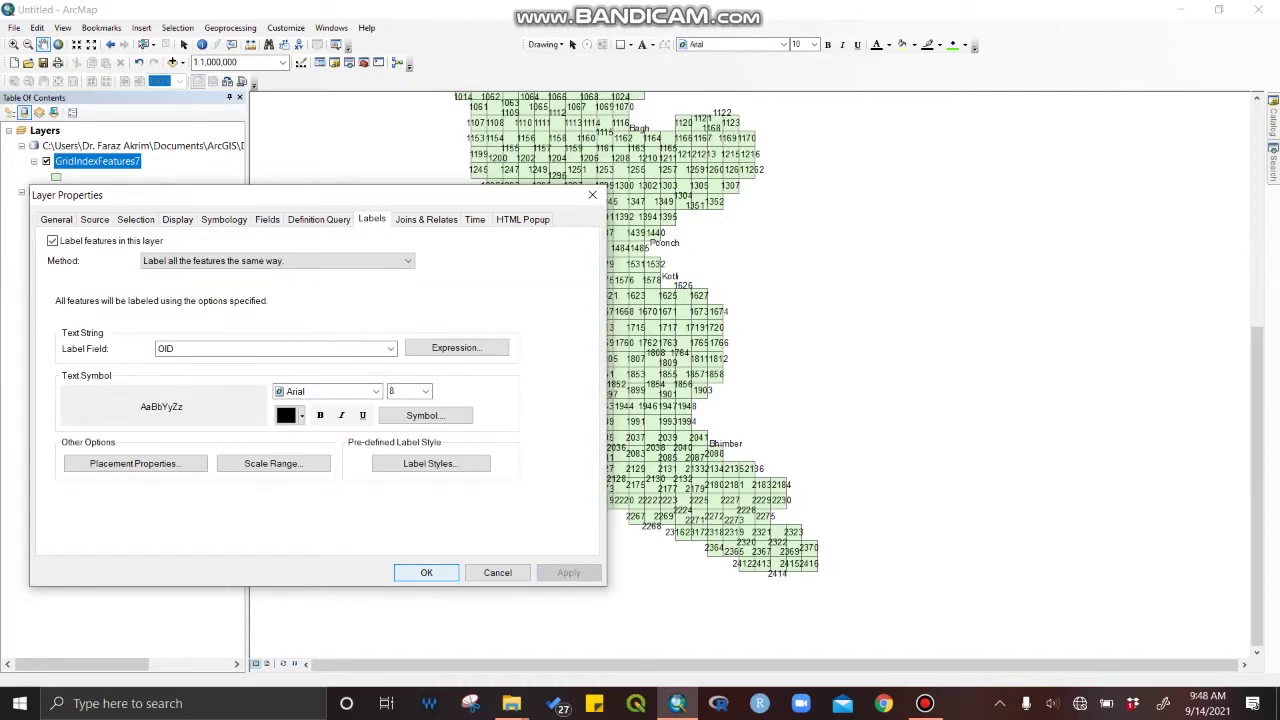
pyautogui.click(426, 572)
pyautogui.scroll(2, 422, 270)
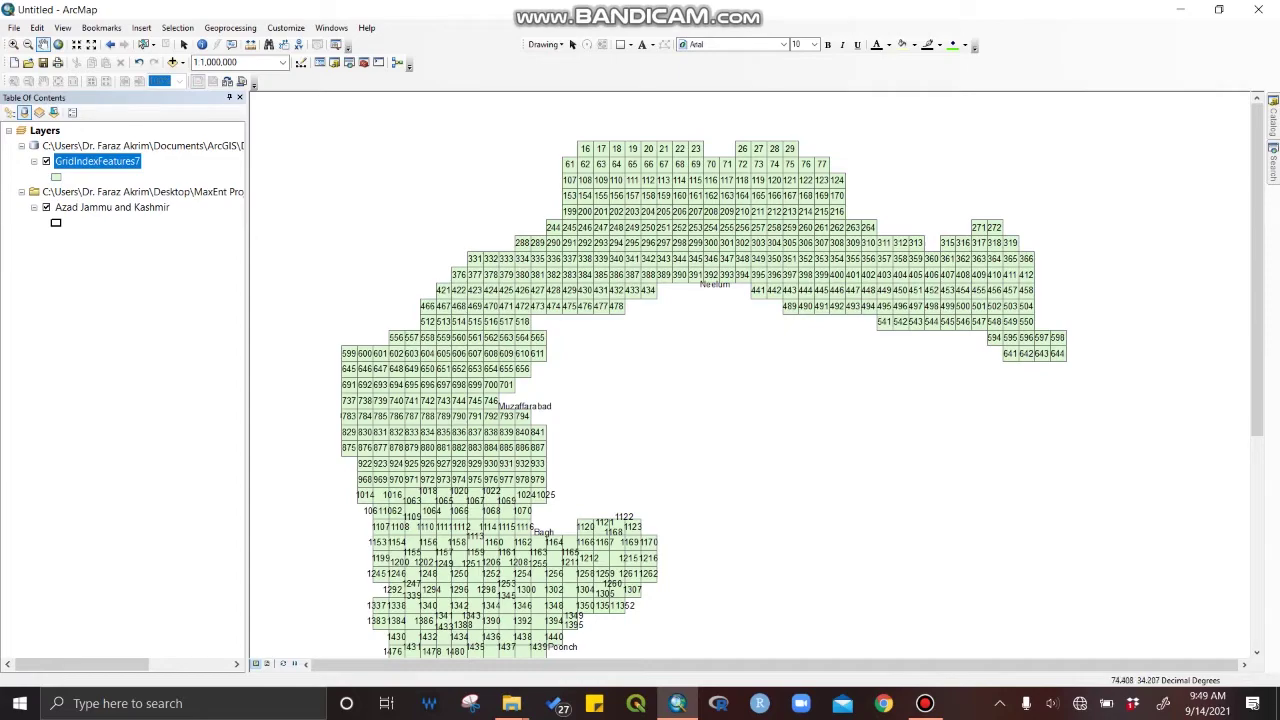
pyautogui.moveTo(762, 526); pyautogui.dragTo(938, 290)
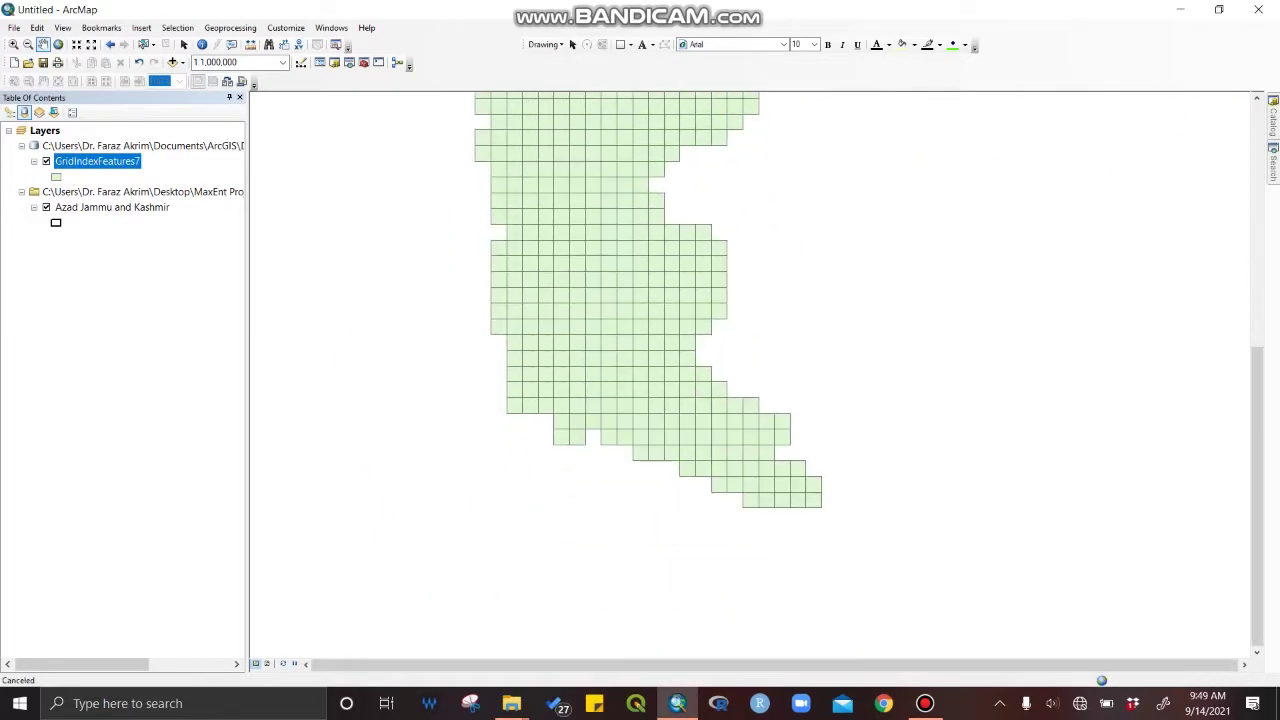
# Change the GridIndexFeatures7 layer's symbol to Hollow and examine the numbered grid cells over the Bhimber, Mirpur and Kotli districts.
pyautogui.click(544, 168)
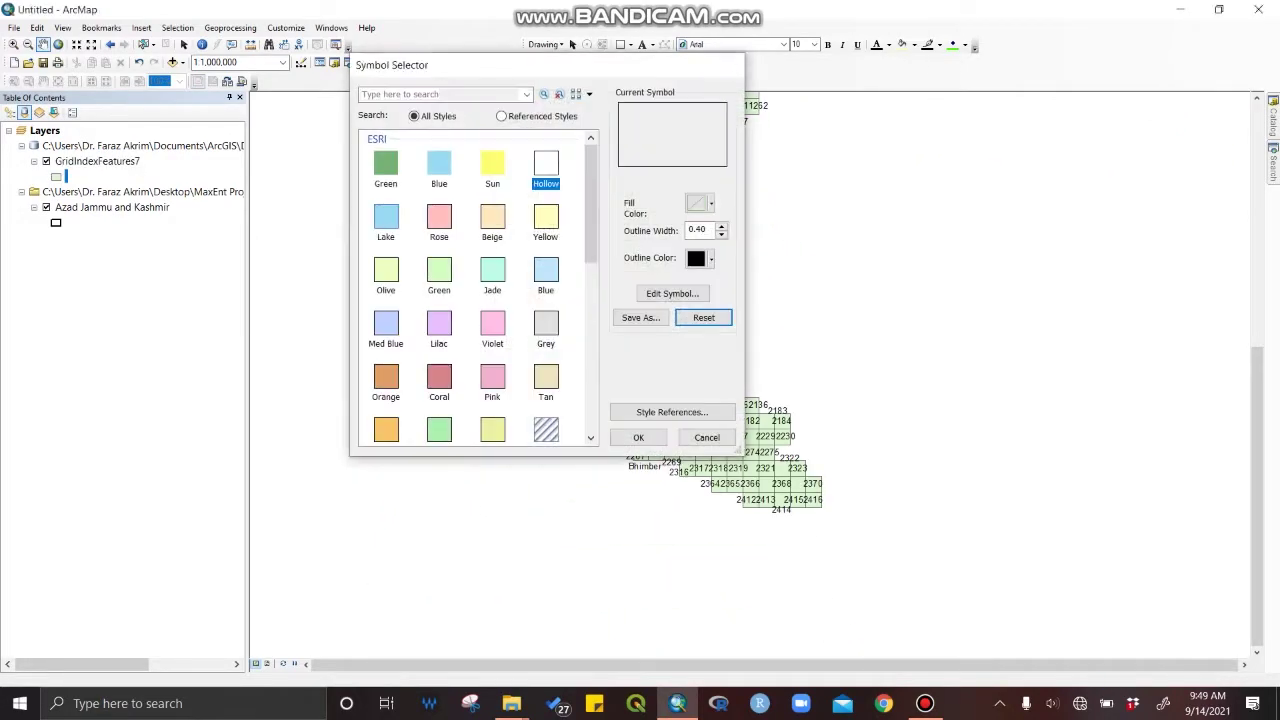
pyautogui.click(639, 436)
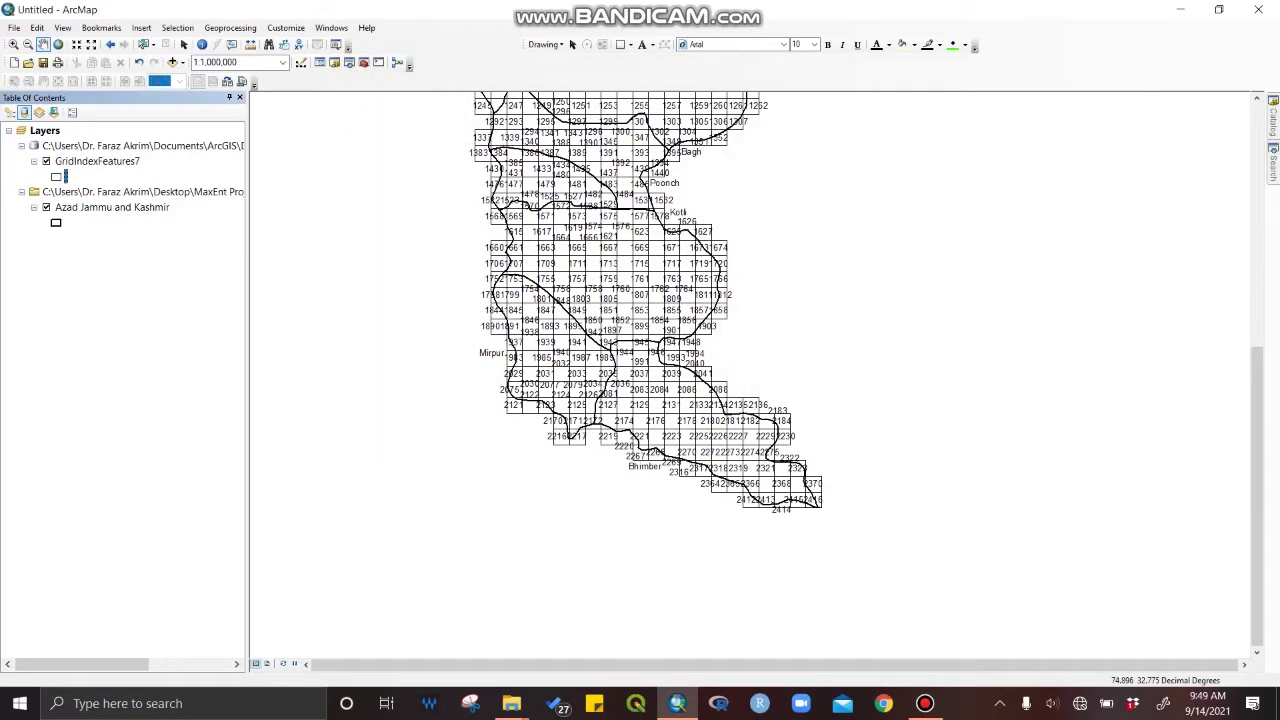
pyautogui.scroll(-3, 745, 358)
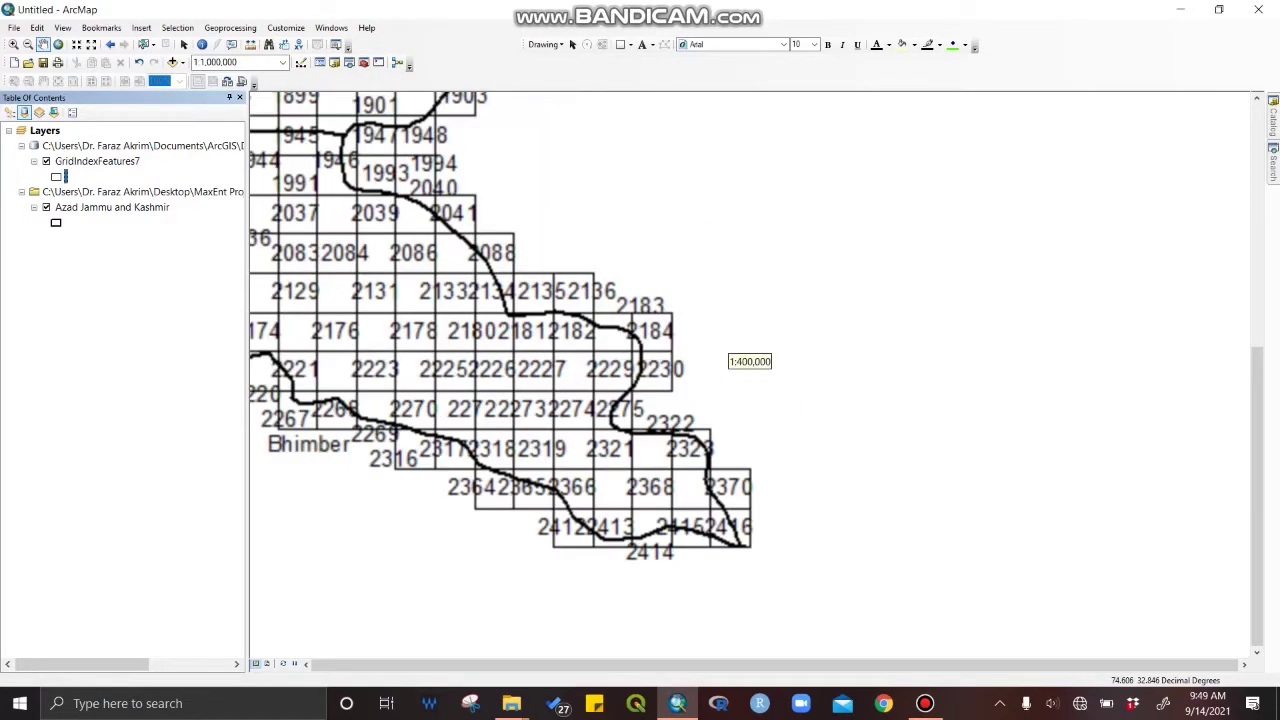
pyautogui.moveTo(732, 346); pyautogui.dragTo(922, 300)
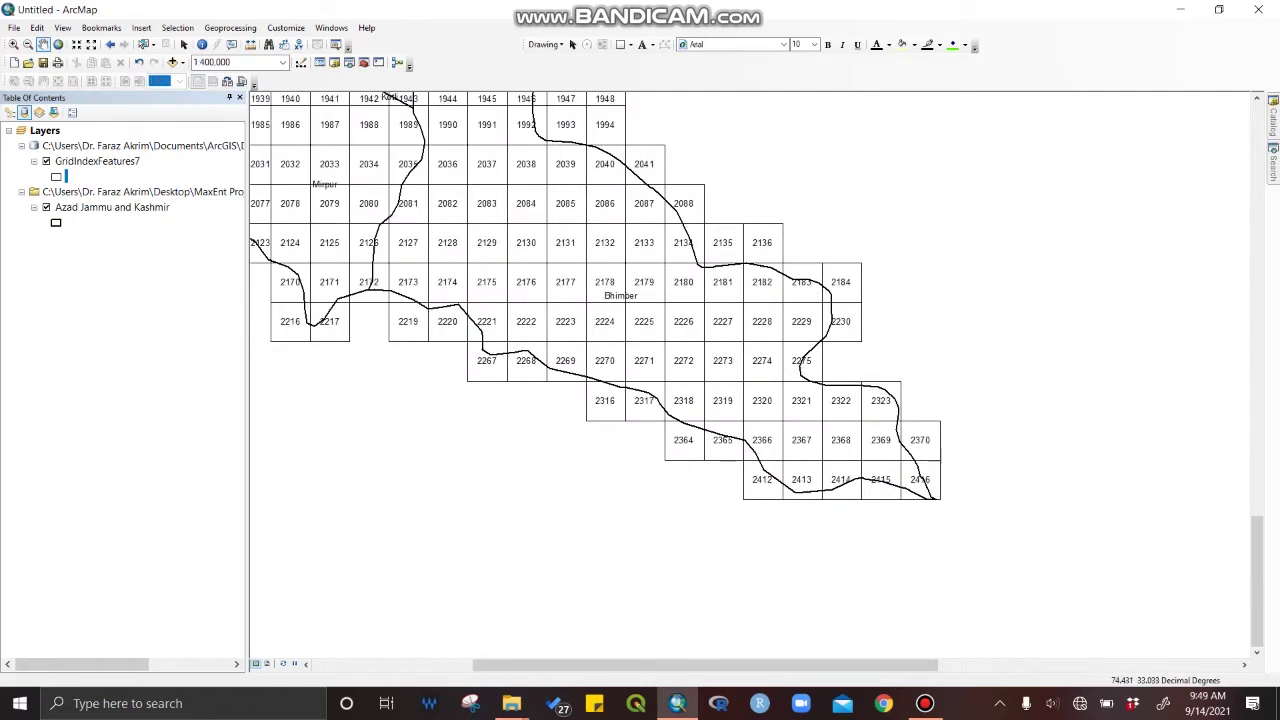
pyautogui.moveTo(862, 200); pyautogui.dragTo(952, 287)
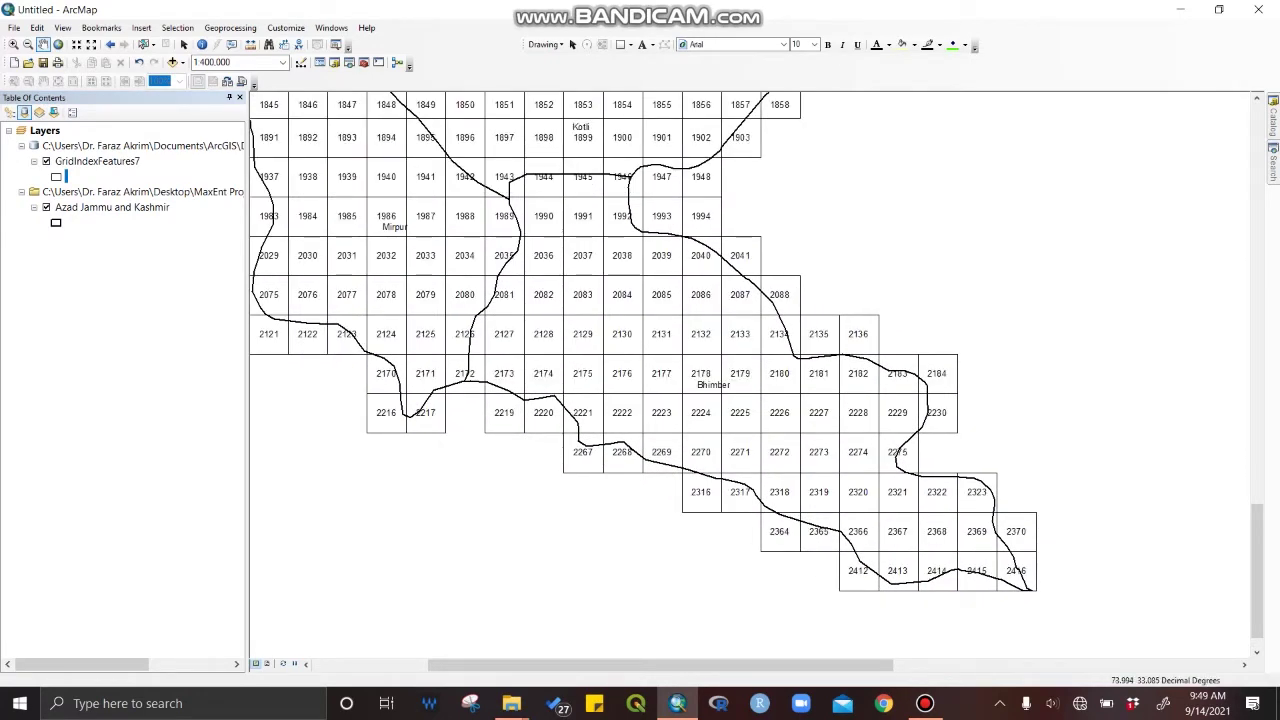
pyautogui.moveTo(900, 242); pyautogui.dragTo(1025, 309)
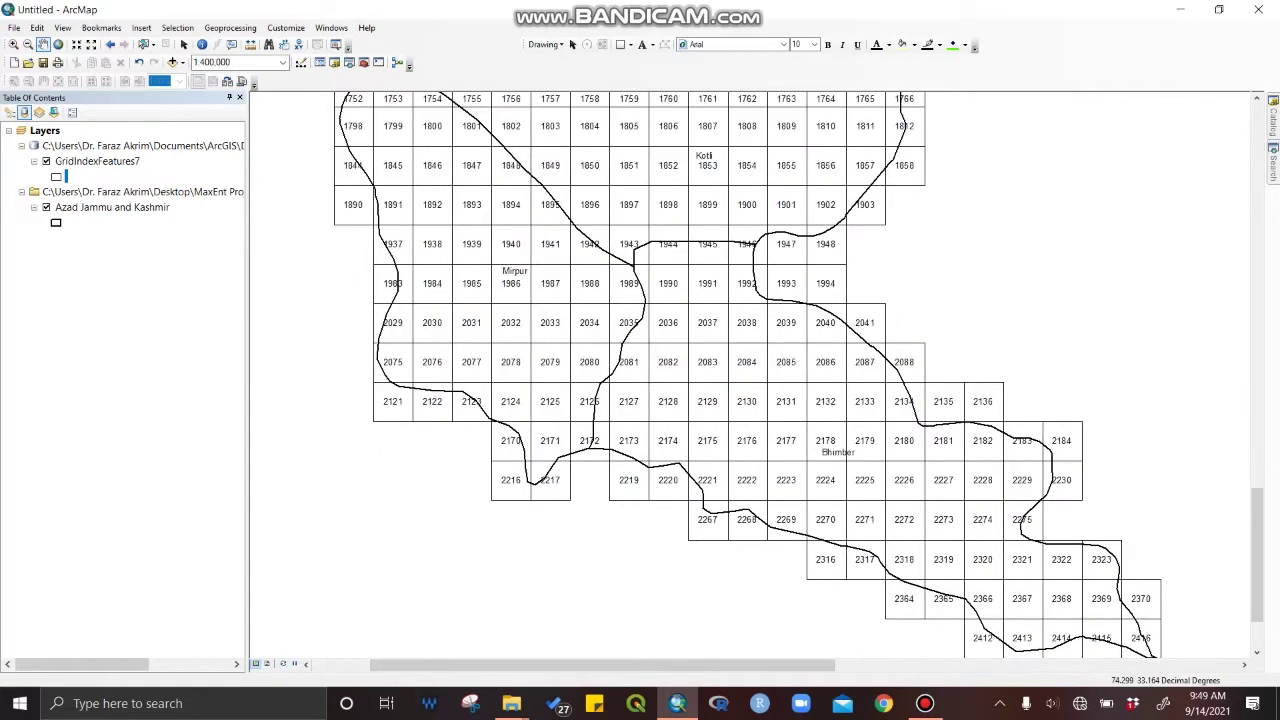
pyautogui.click(925, 703)
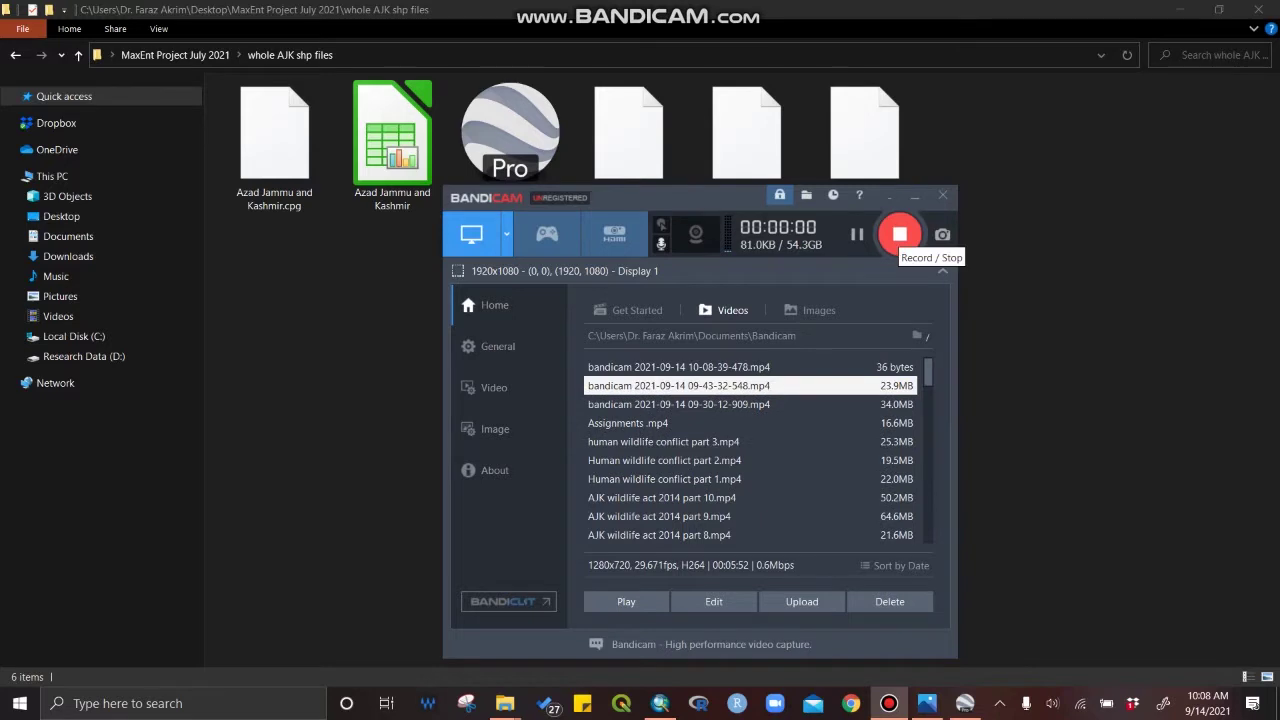
pyautogui.click(914, 195)
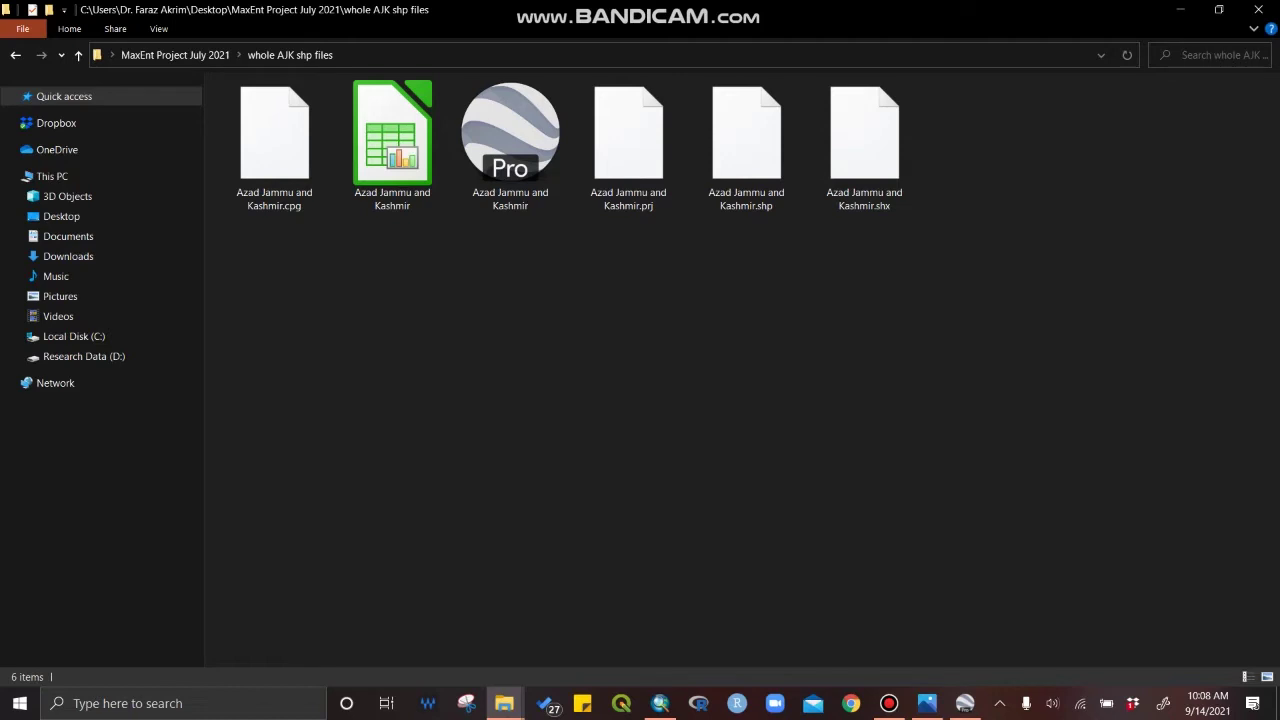
# Examine the Azad Jammu and Kashmir component files in the whole AJK shp files folder, including the cpg, prj, shp and shx files.
pyautogui.click(274, 146)
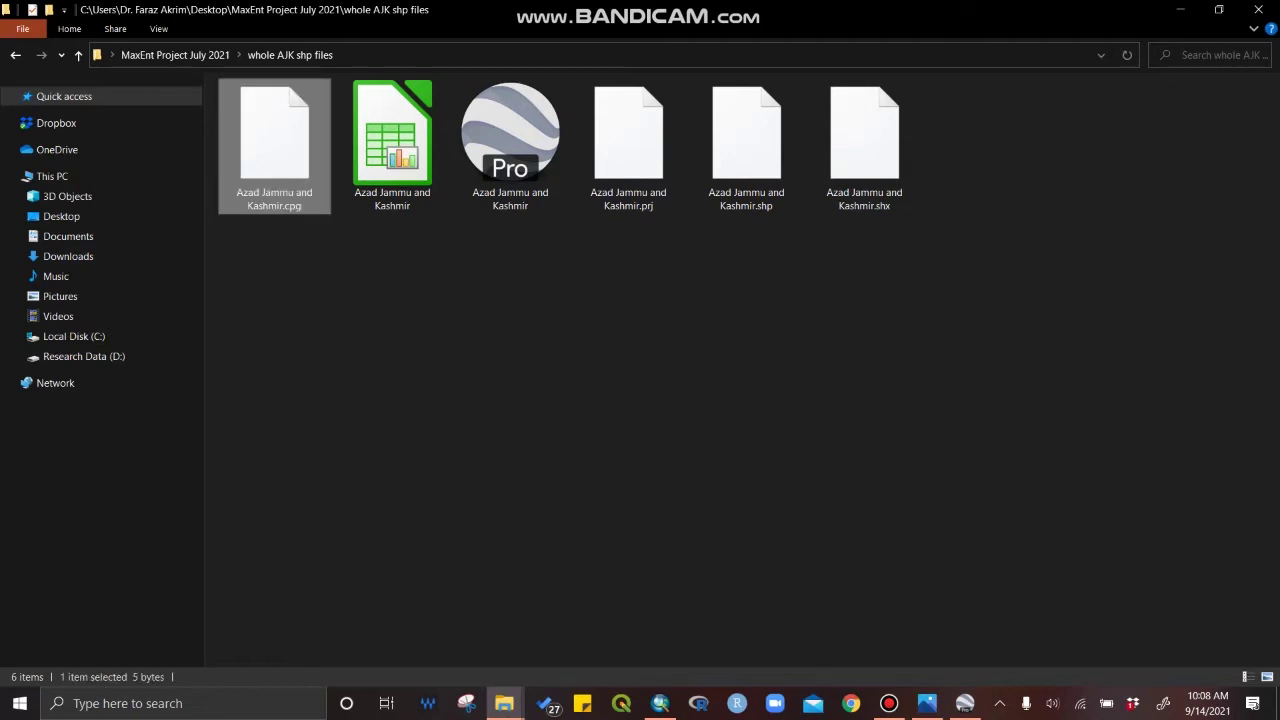
pyautogui.click(628, 145)
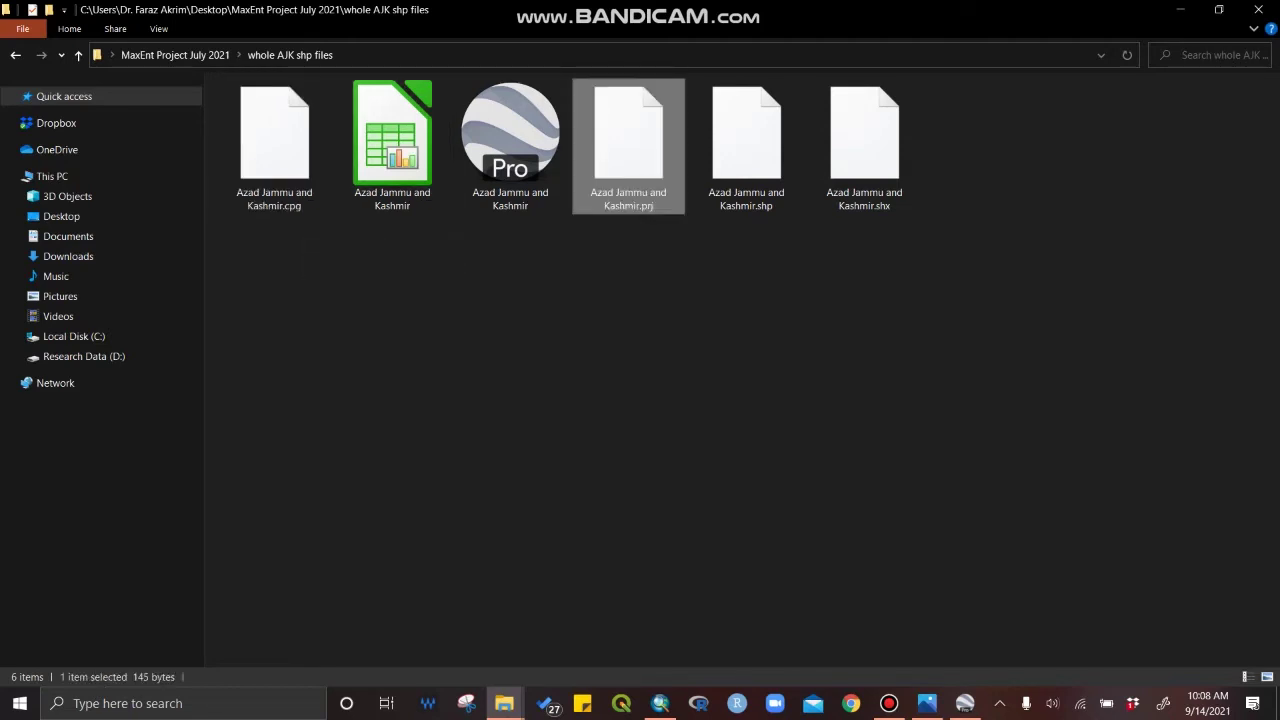
pyautogui.click(746, 145)
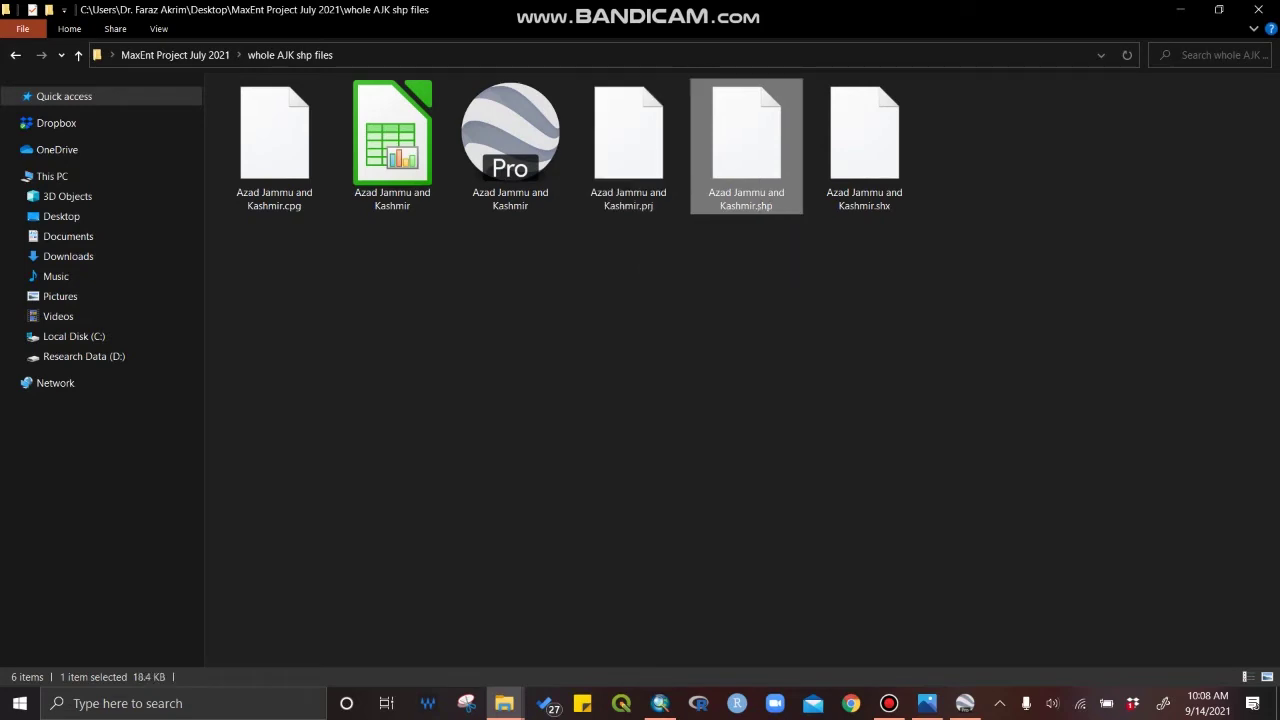
pyautogui.click(876, 204)
pyautogui.moveTo(900, 275); pyautogui.dragTo(578, 212)
pyautogui.click(294, 249)
pyautogui.click(275, 200)
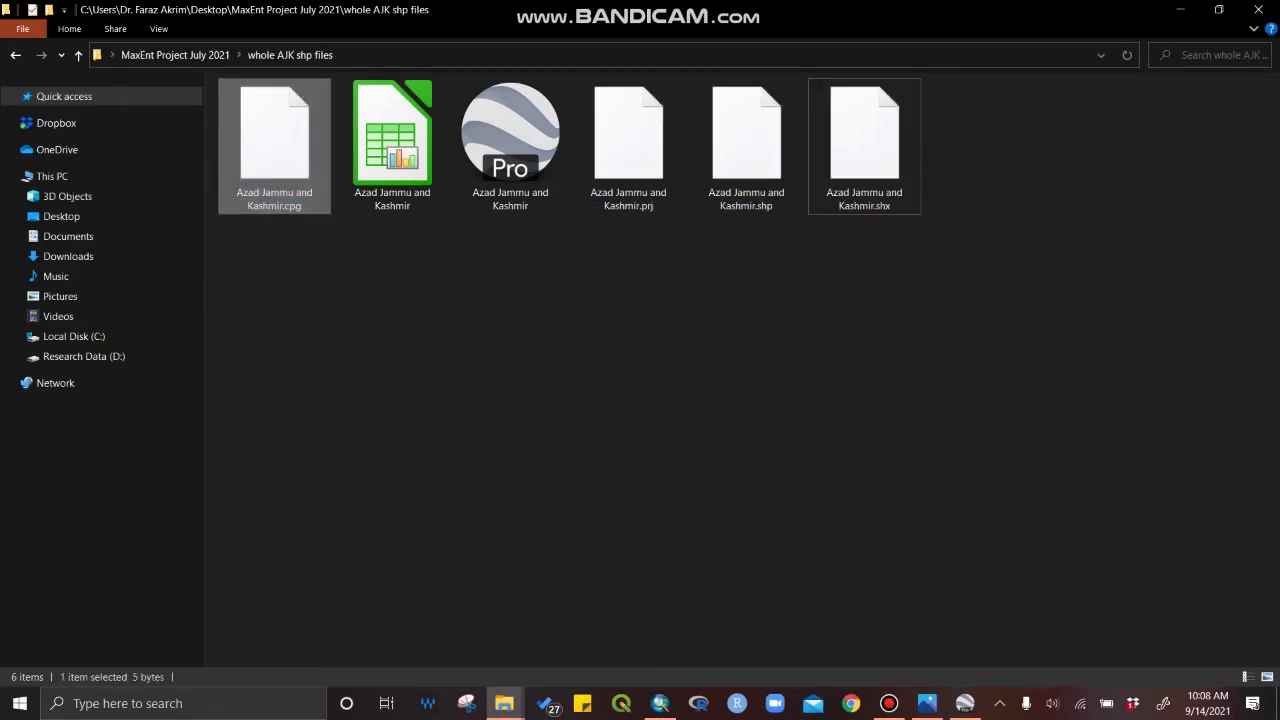
pyautogui.click(392, 200)
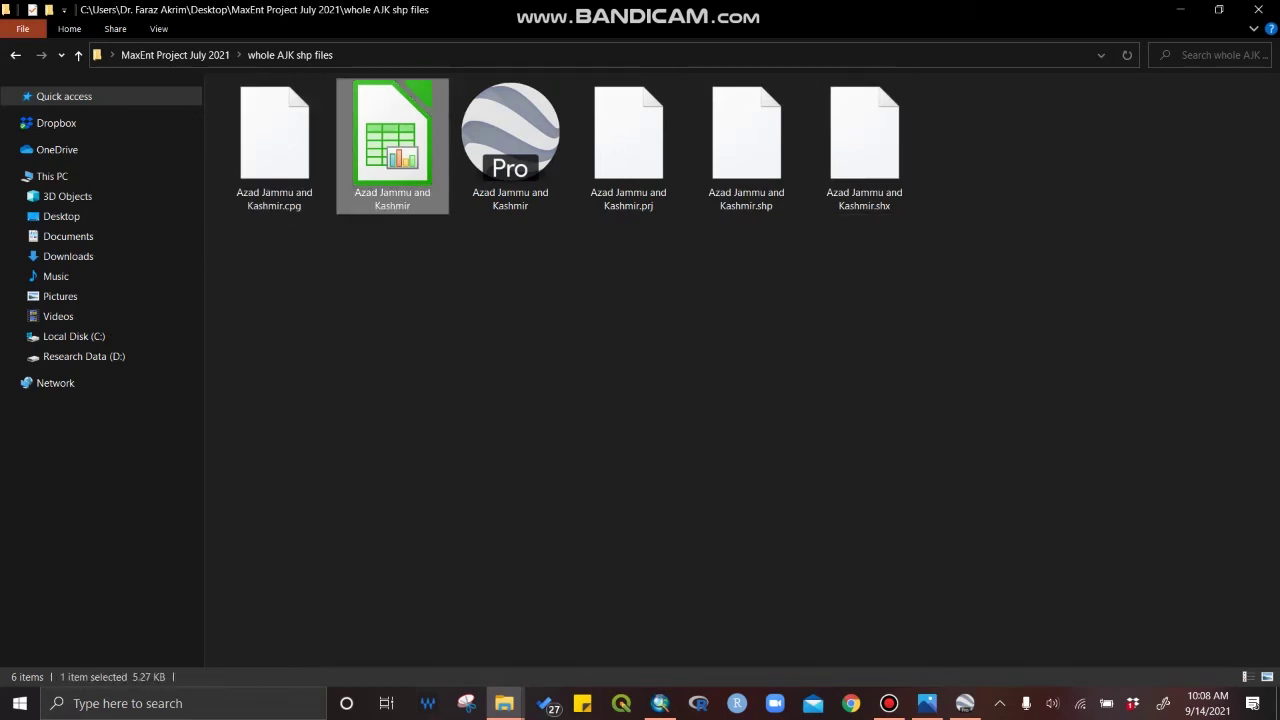
pyautogui.click(510, 198)
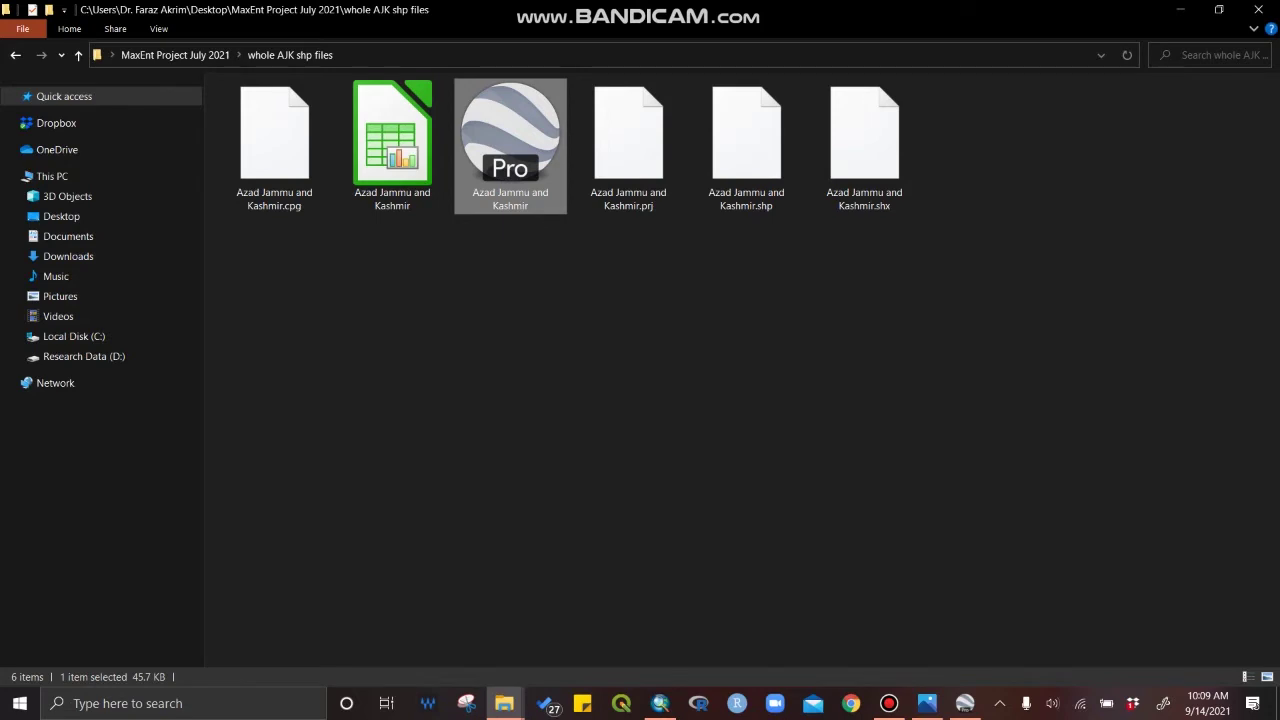
# Check the file properties of the Azad Jammu and Kashmir Google Earth file and close them.
pyautogui.rightClick(525, 163)
pyautogui.click(250, 609)
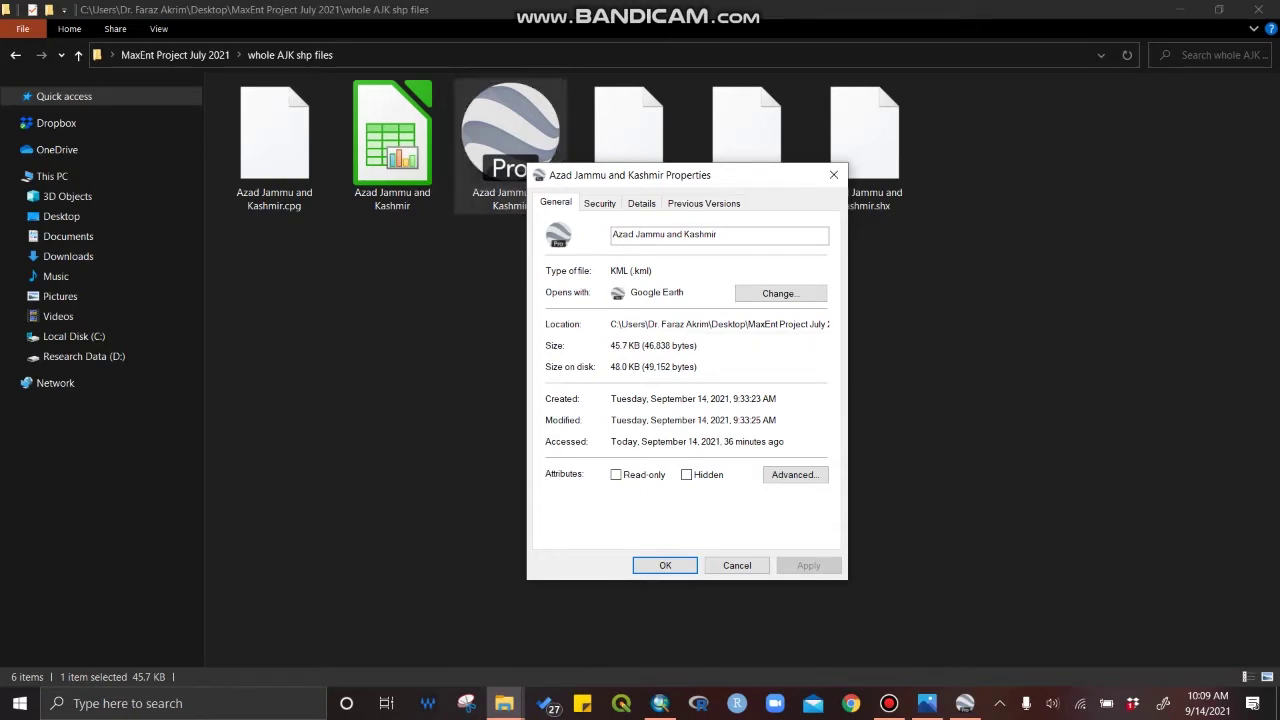
pyautogui.click(833, 174)
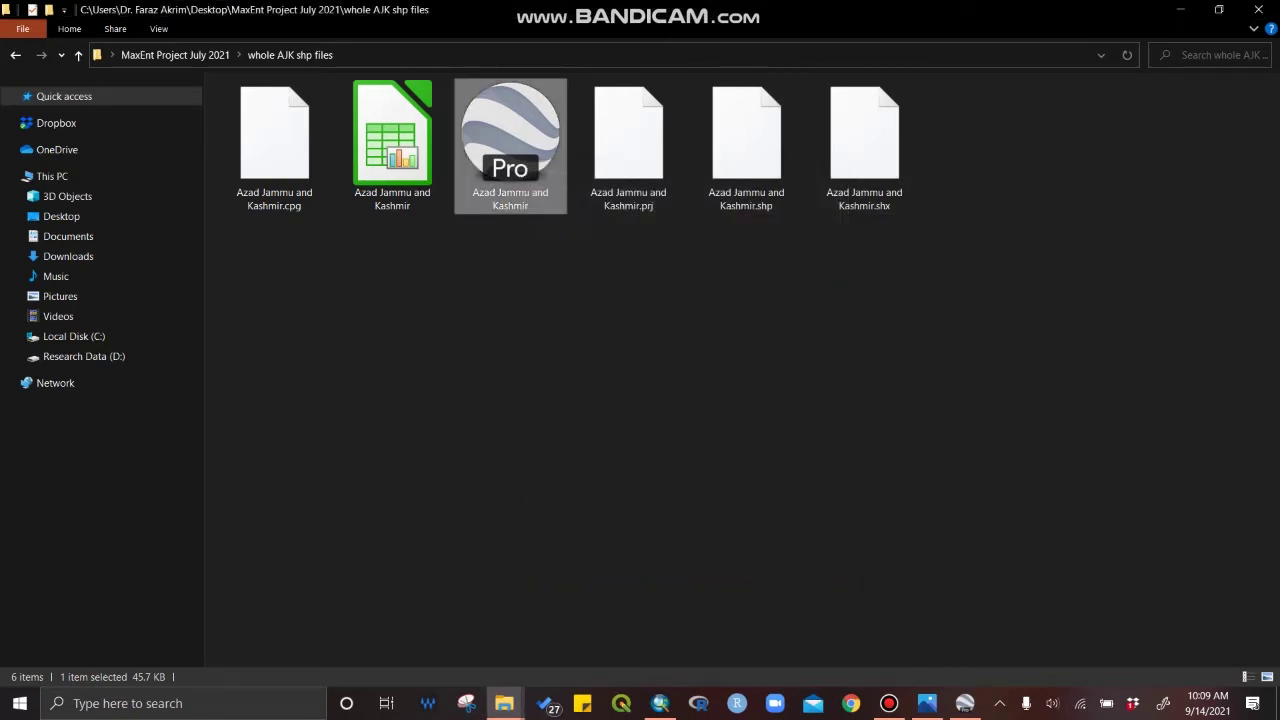
pyautogui.moveTo(532, 256); pyautogui.dragTo(386, 92)
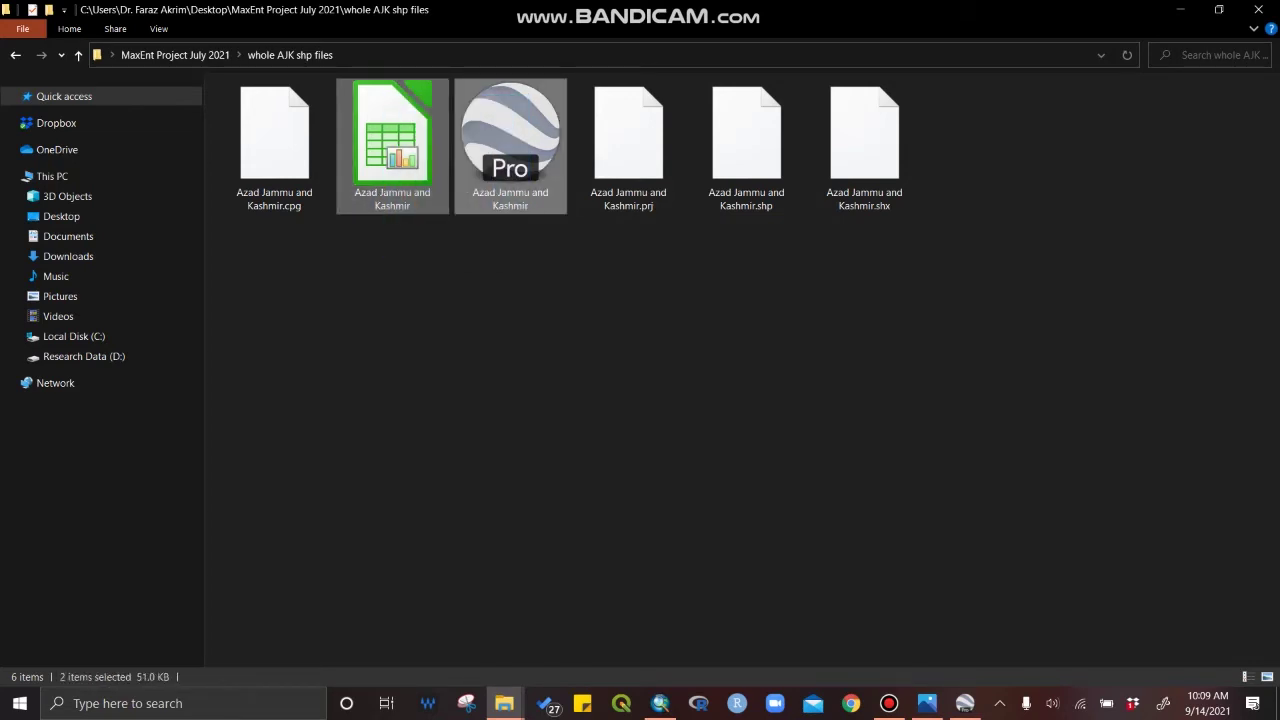
pyautogui.moveTo(954, 276); pyautogui.dragTo(618, 170)
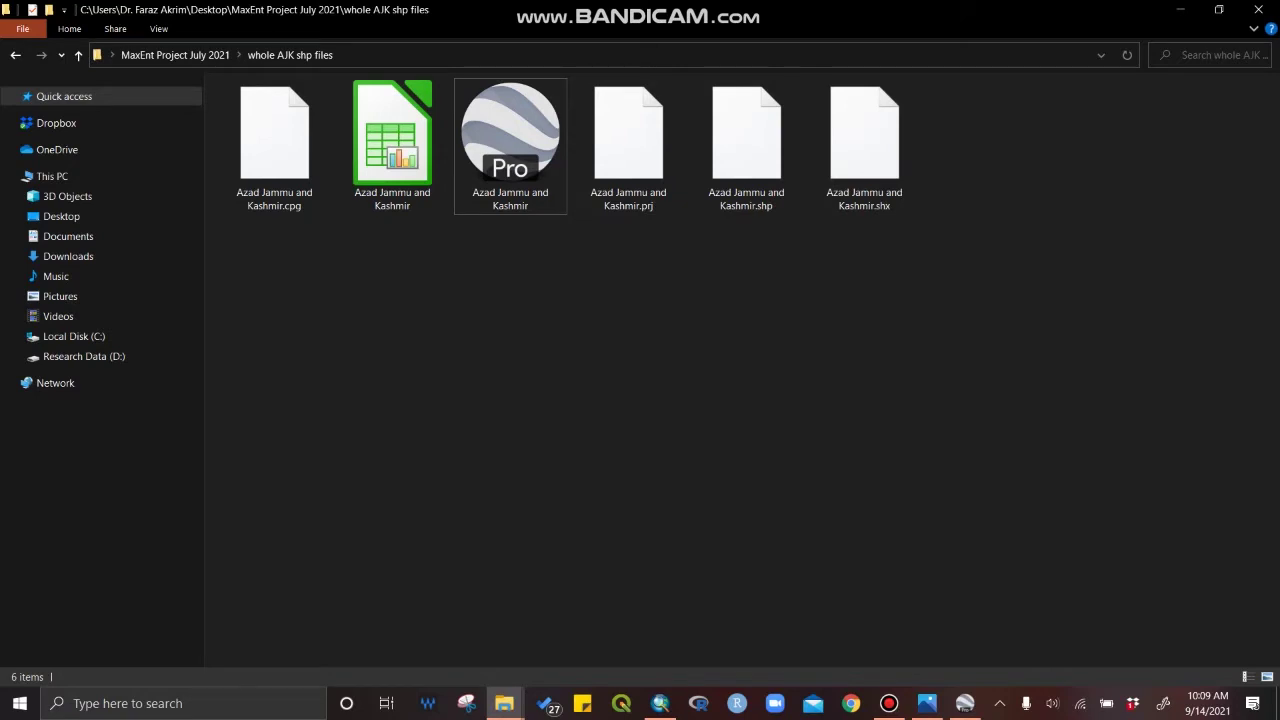
# Switch to ArcMap and add Azad Jammu and Kashmir.shp from the folder to the empty map, with the map window maximized.
pyautogui.click(746, 146)
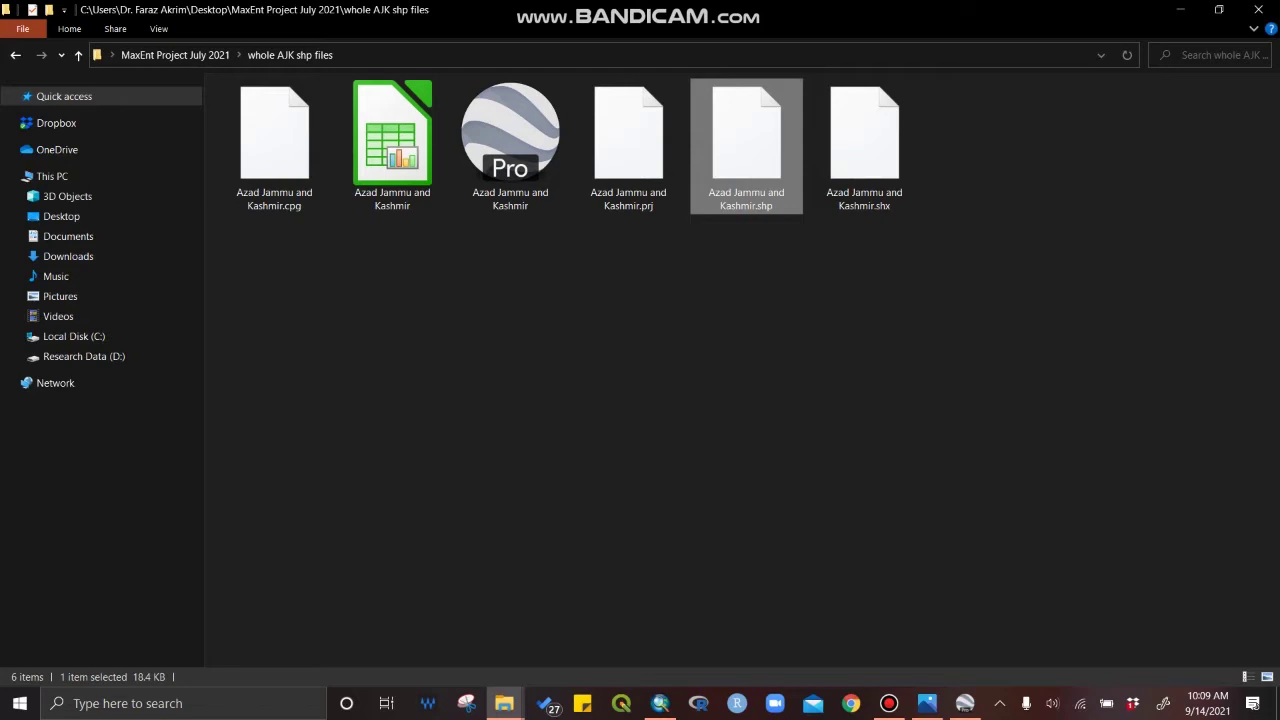
pyautogui.click(660, 703)
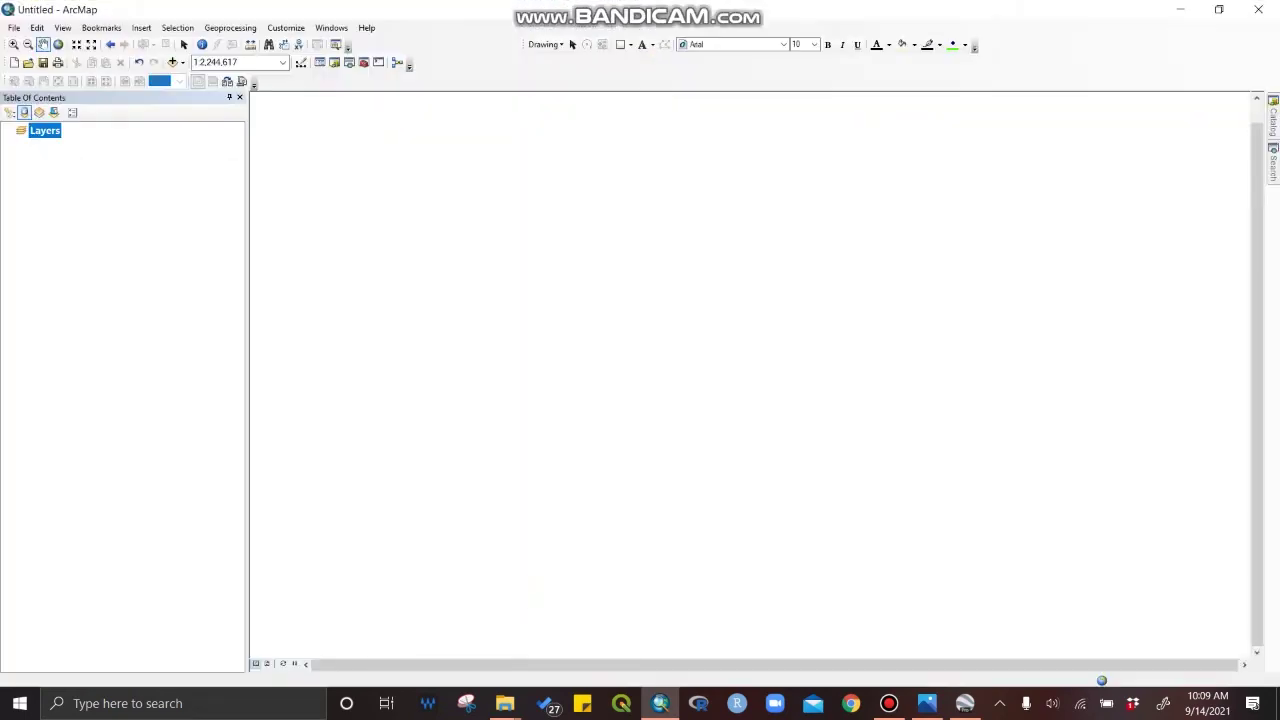
pyautogui.moveTo(740, 9); pyautogui.dragTo(736, 252)
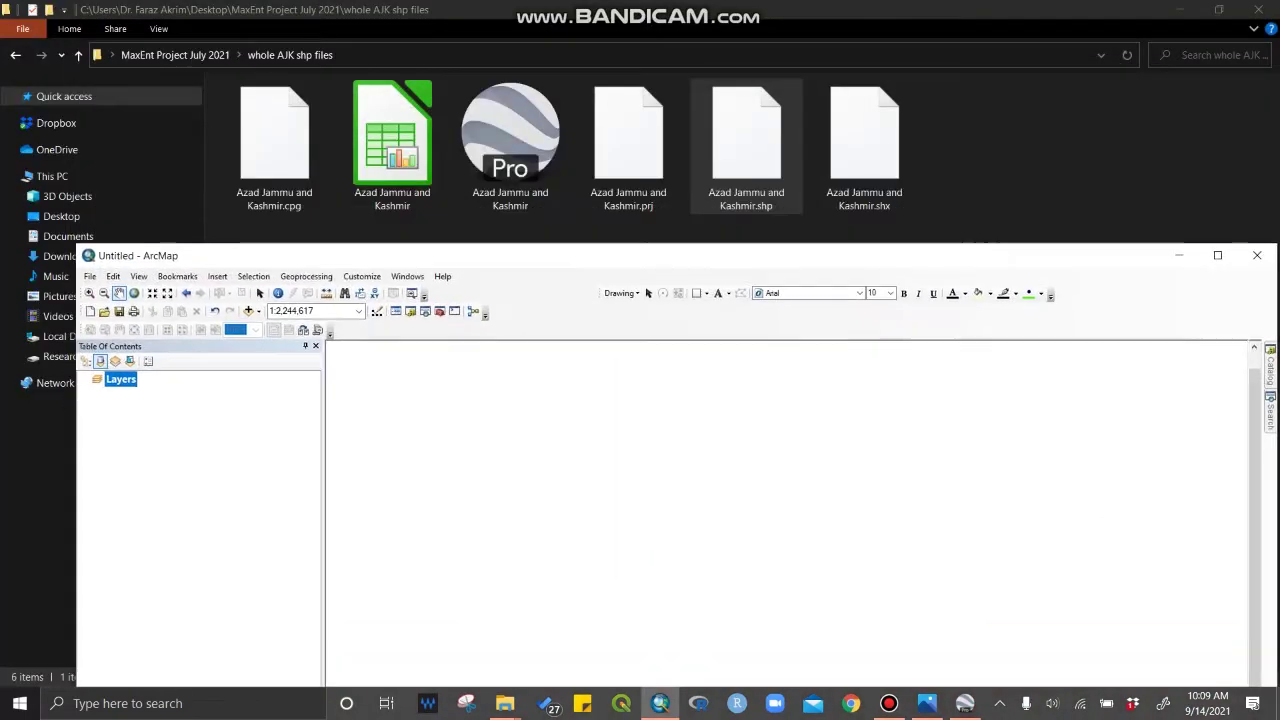
pyautogui.moveTo(746, 145); pyautogui.dragTo(660, 480)
pyautogui.press('super+Up')
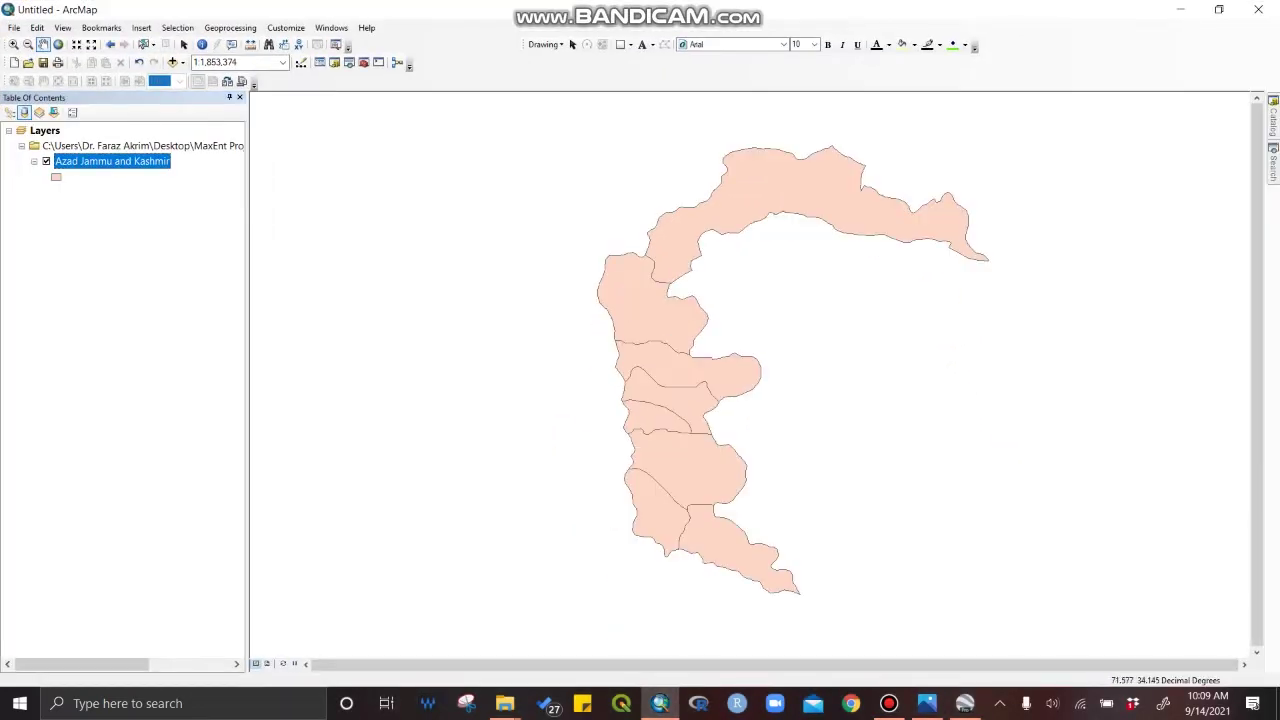
# Set the Azad Jammu and Kashmir layer's symbol to Hollow with an outline width of 2.
pyautogui.click(56, 176)
pyautogui.moveTo(3, 400); pyautogui.dragTo(424, 120)
pyautogui.click(422, 224)
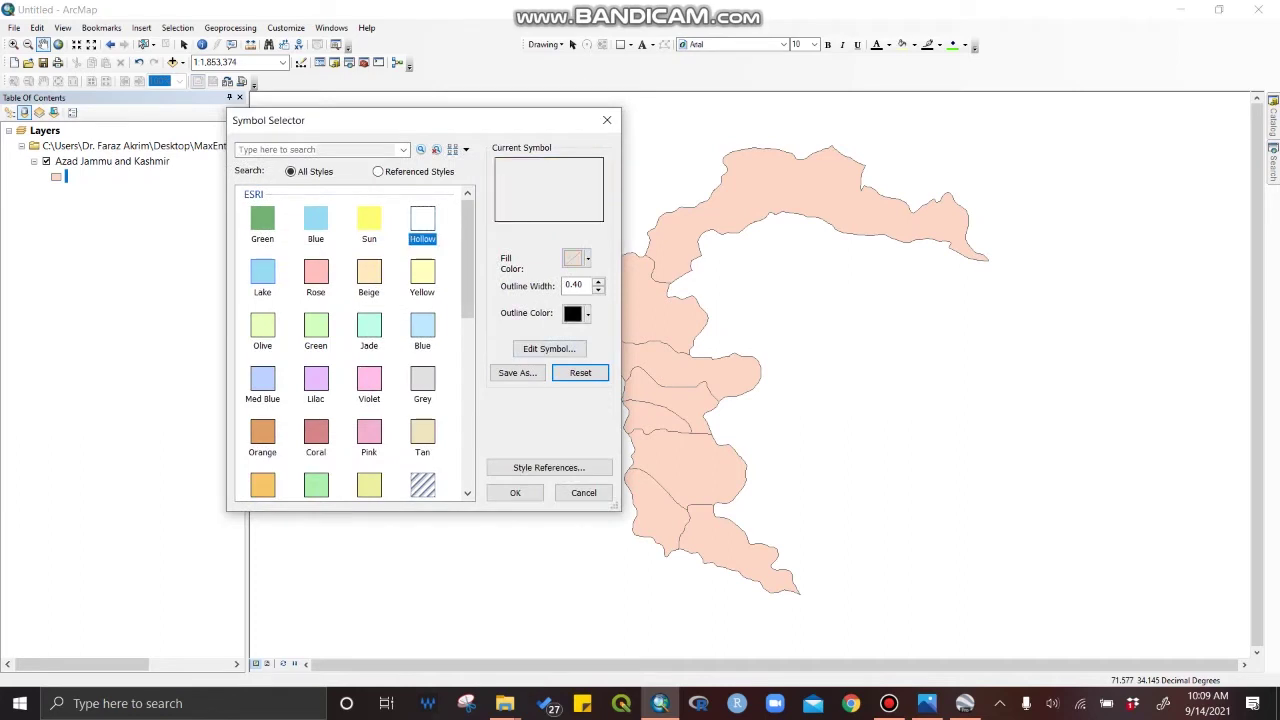
pyautogui.click(598, 281)
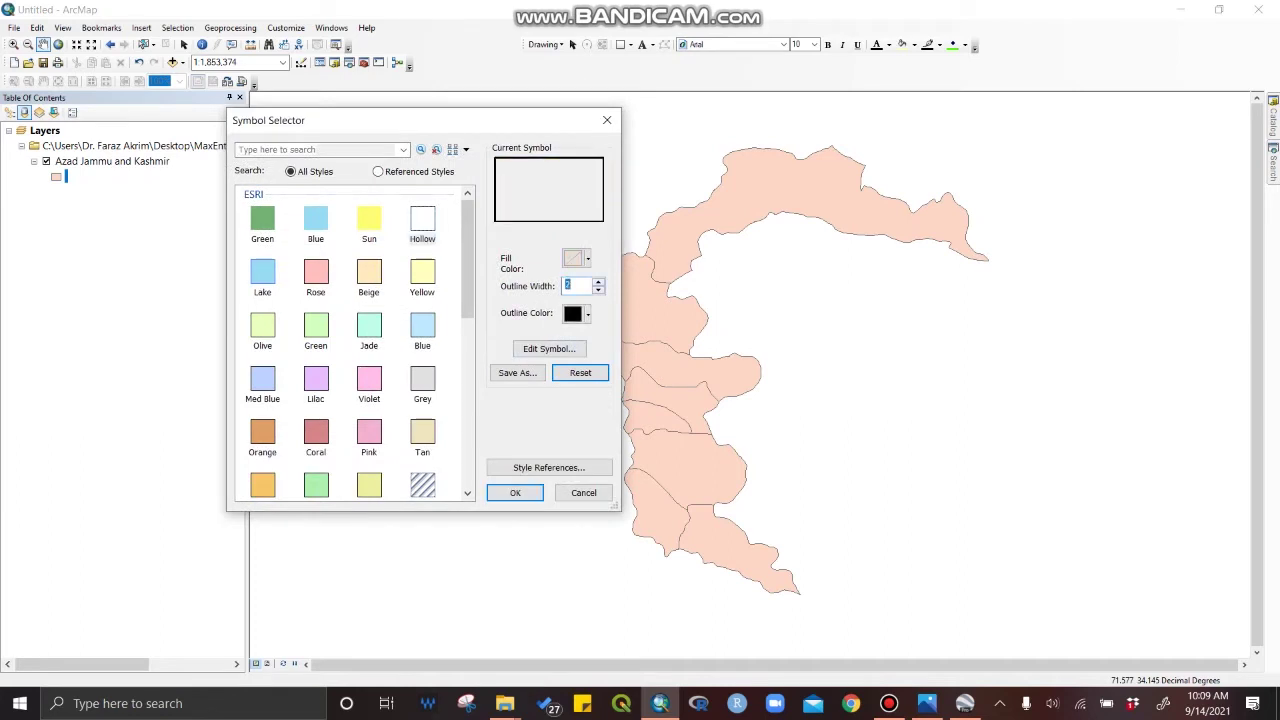
pyautogui.press('Return')
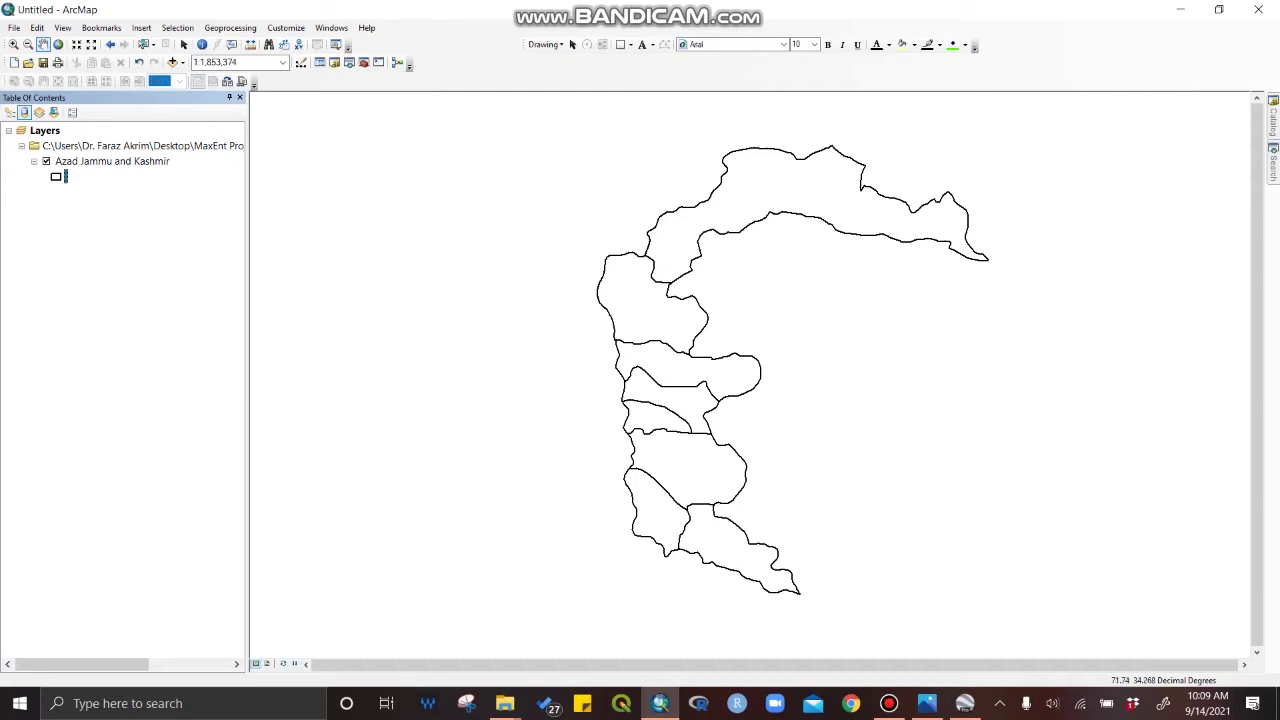
# Open the Azad Jammu and Kashmir layer's properties and review its settings, including source and symbology, through to the label options.
pyautogui.rightClick(132, 161)
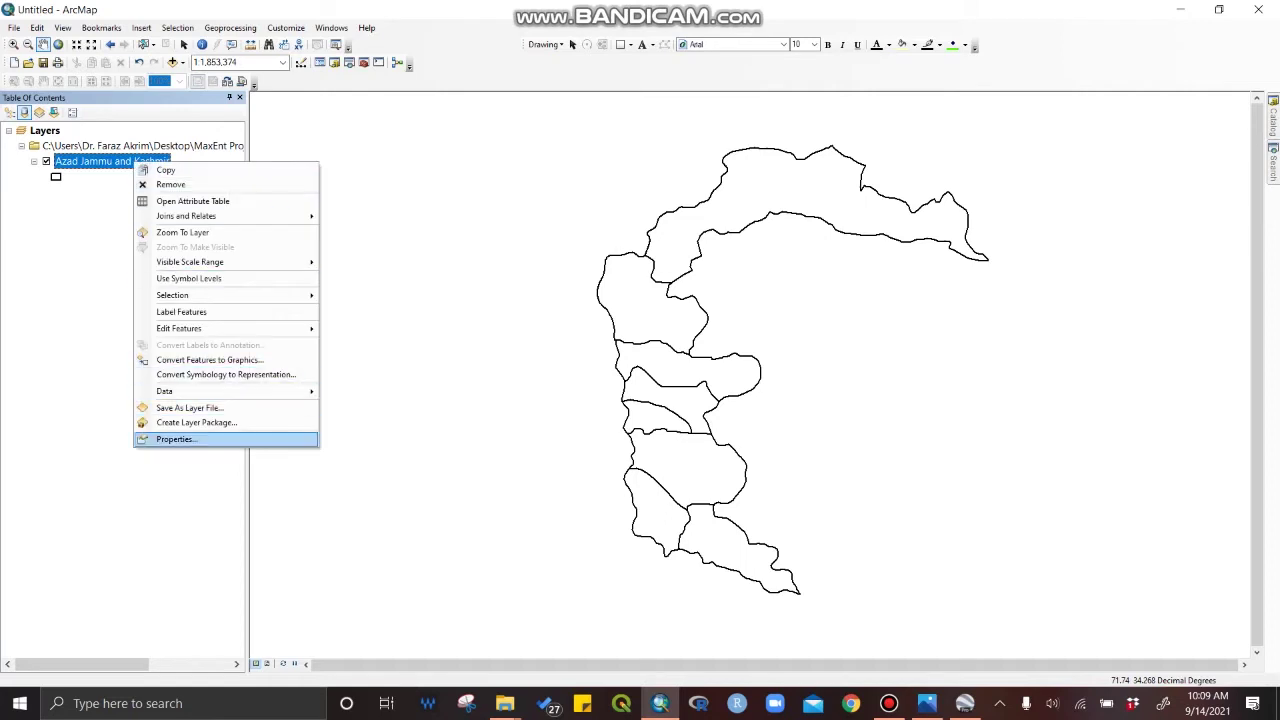
pyautogui.click(170, 440)
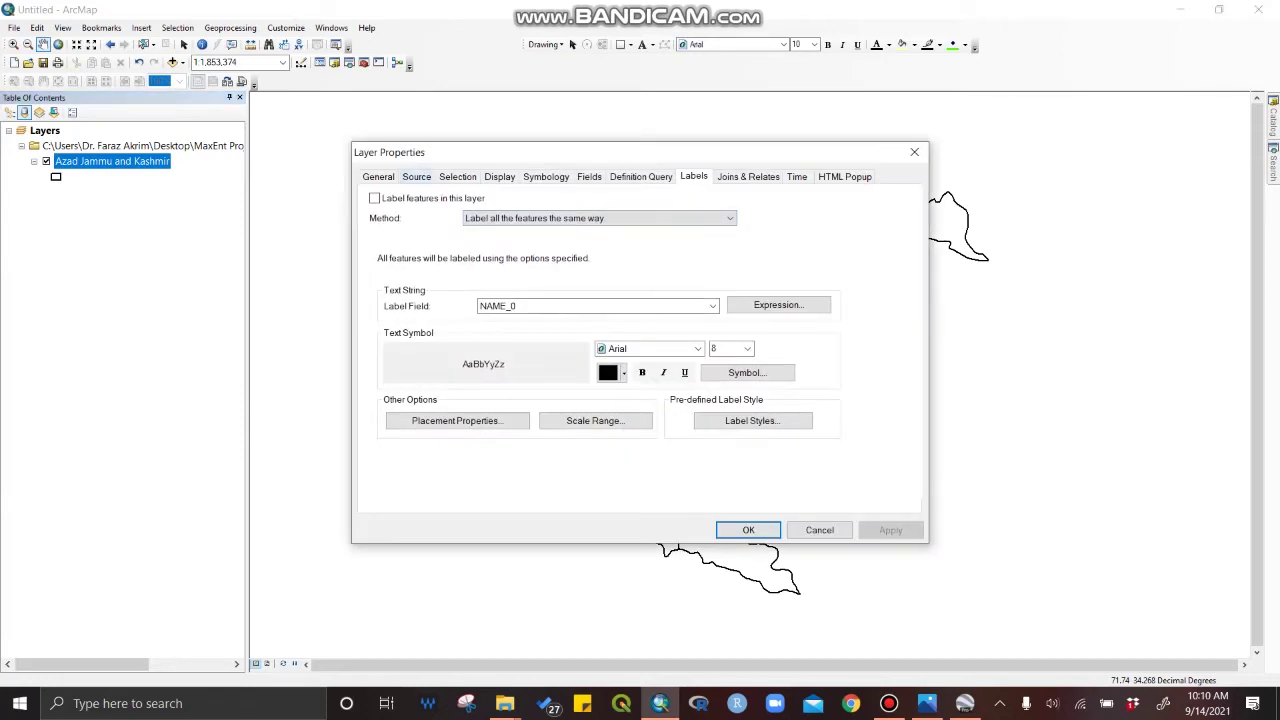
pyautogui.click(378, 176)
pyautogui.hotkey('ctrl', 'Tab')
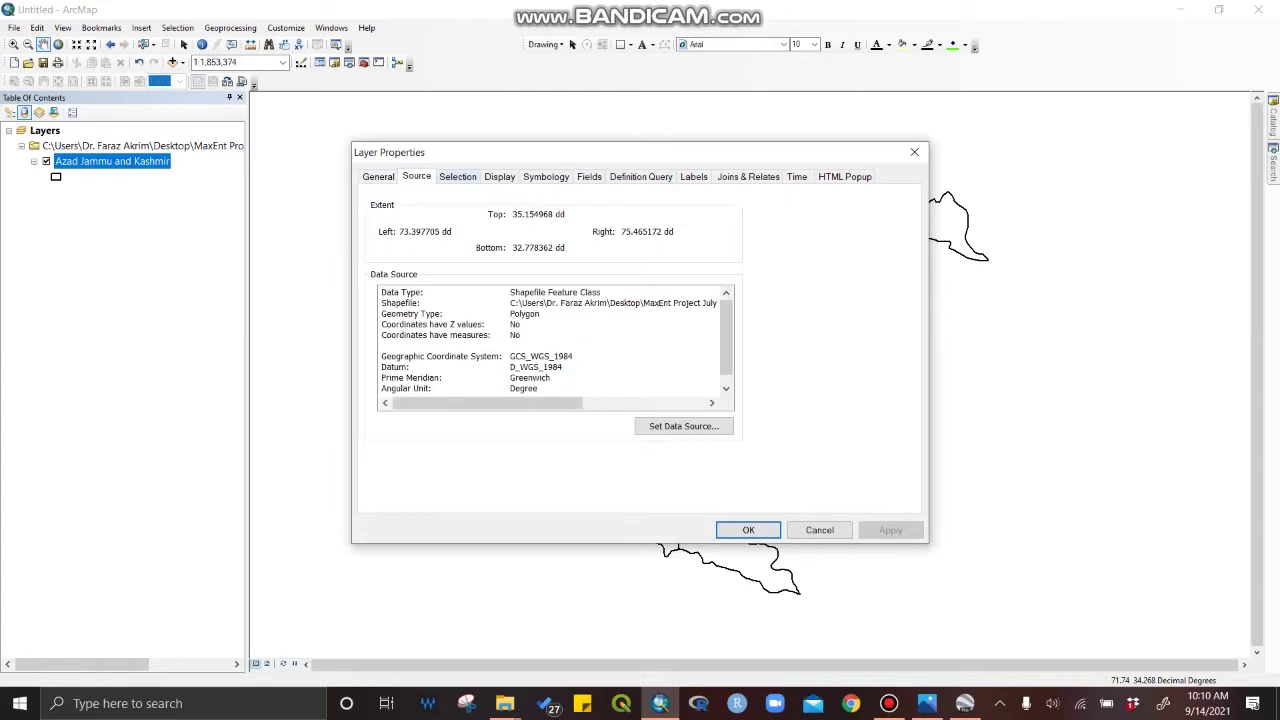
pyautogui.hotkey('ctrl', 'Tab')
pyautogui.hotkey('ctrl', 'Tab')
pyautogui.hotkey('ctrl', 'Tab')
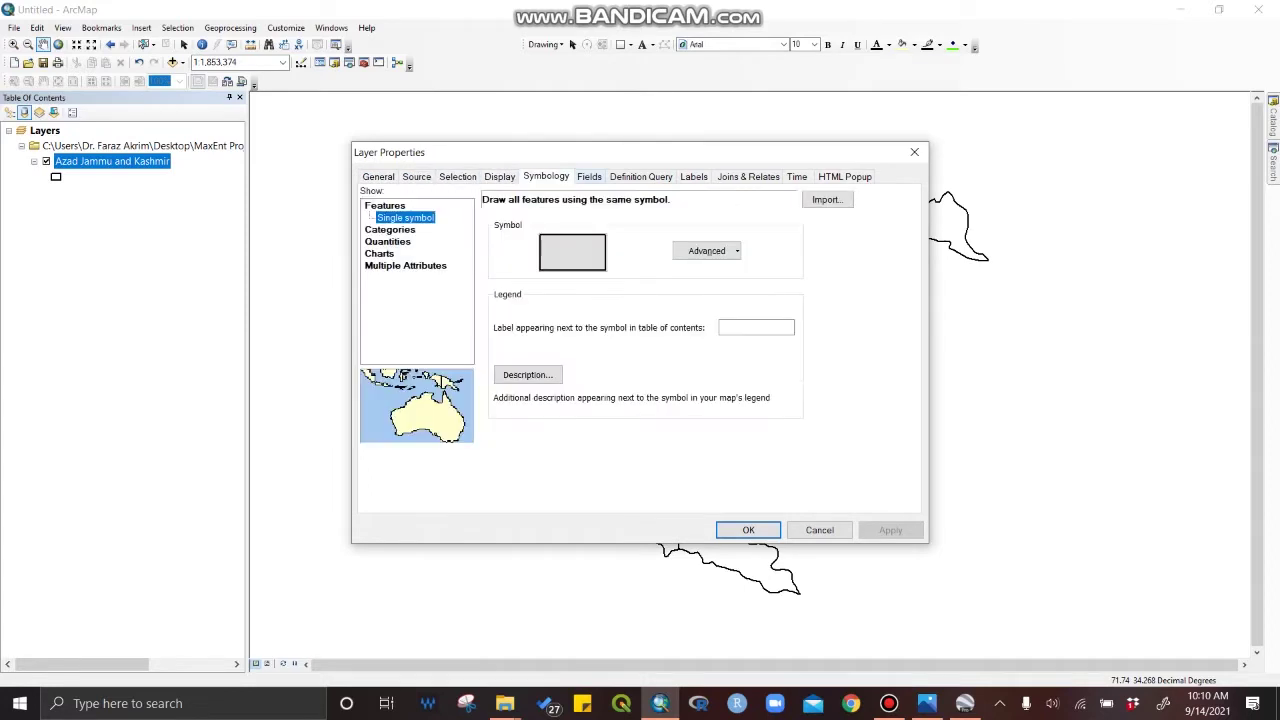
pyautogui.hotkey('ctrl', 'Tab')
pyautogui.hotkey('ctrl', 'Tab')
pyautogui.hotkey('ctrl', 'Tab')
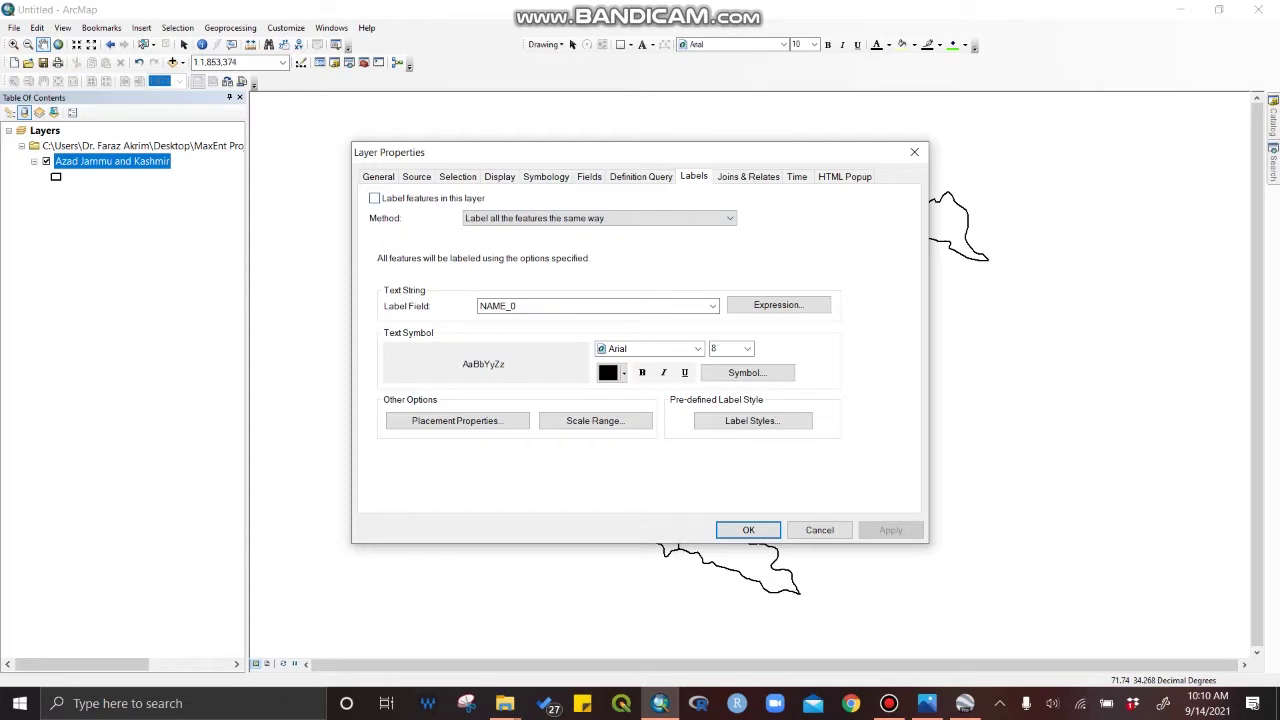
# Enable labels for the Azad Jammu and Kashmir layer and set the label field to NAME_3.
pyautogui.click(374, 198)
pyautogui.click(649, 218)
pyautogui.click(649, 218)
pyautogui.click(649, 306)
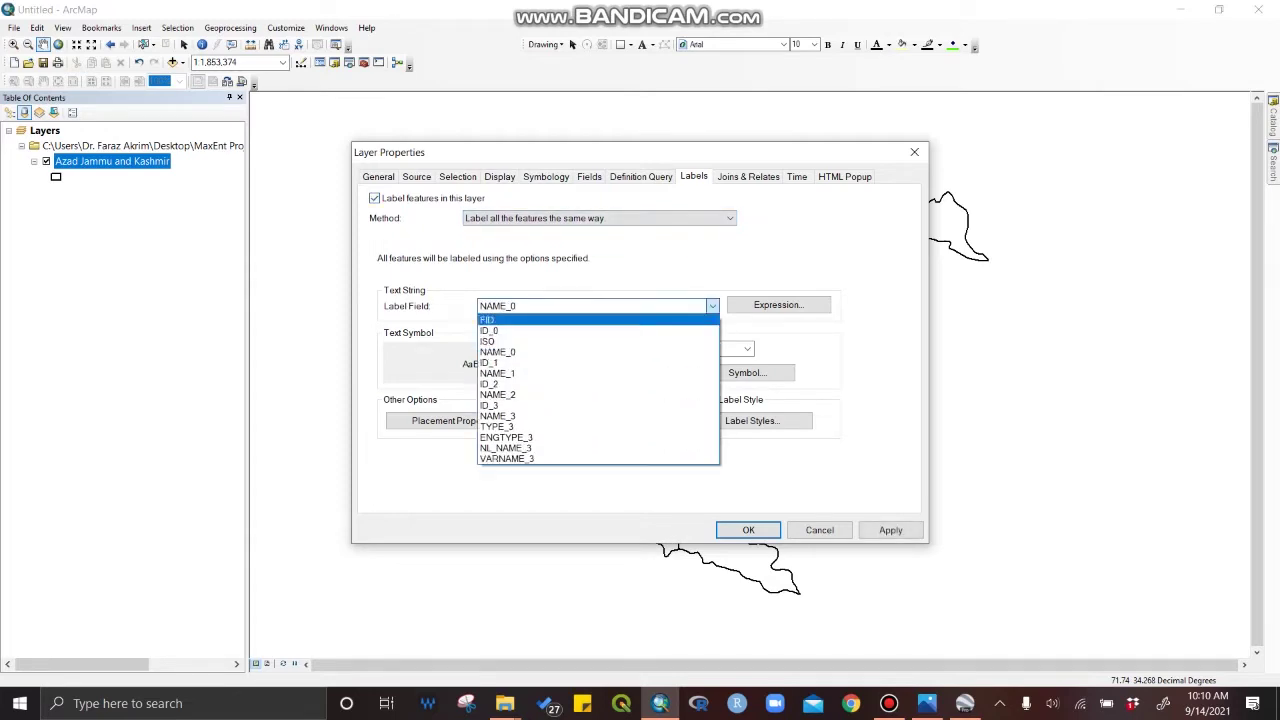
pyautogui.press('Down')
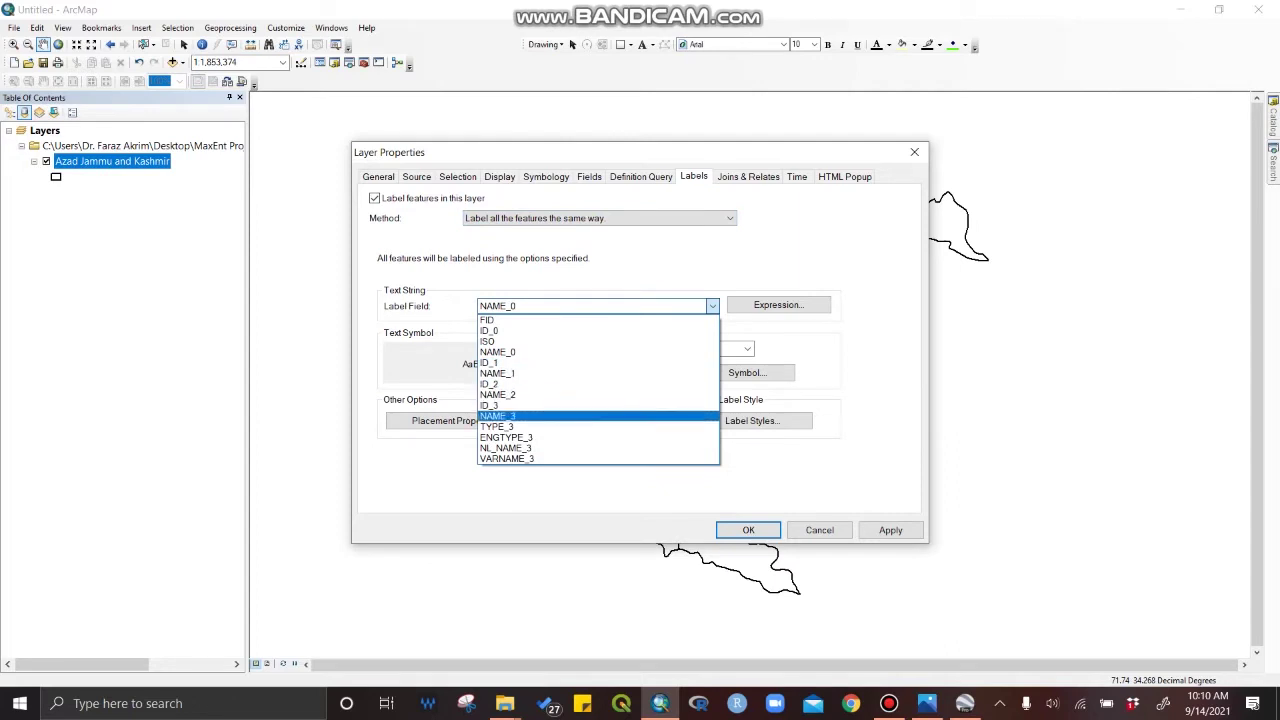
pyautogui.press('Return')
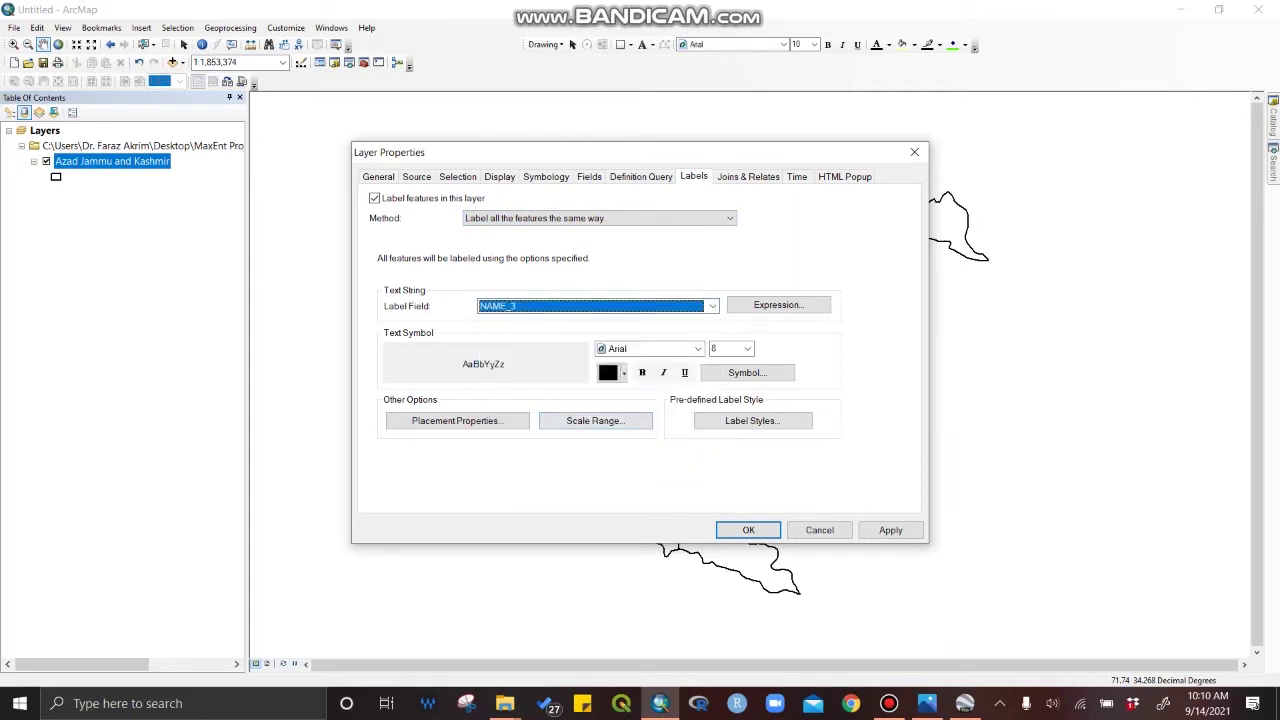
# Set the district labels' text symbol to Times New Roman at size 12 and apply it.
pyautogui.click(747, 348)
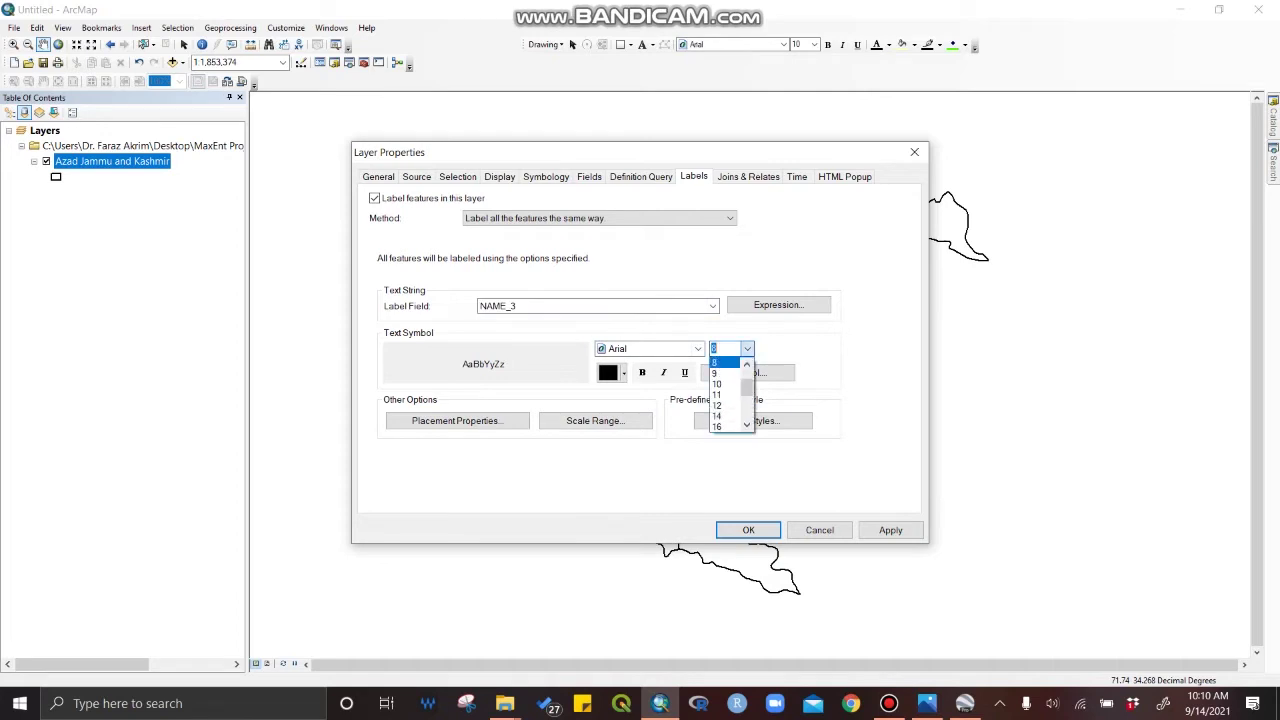
pyautogui.click(725, 403)
pyautogui.click(697, 348)
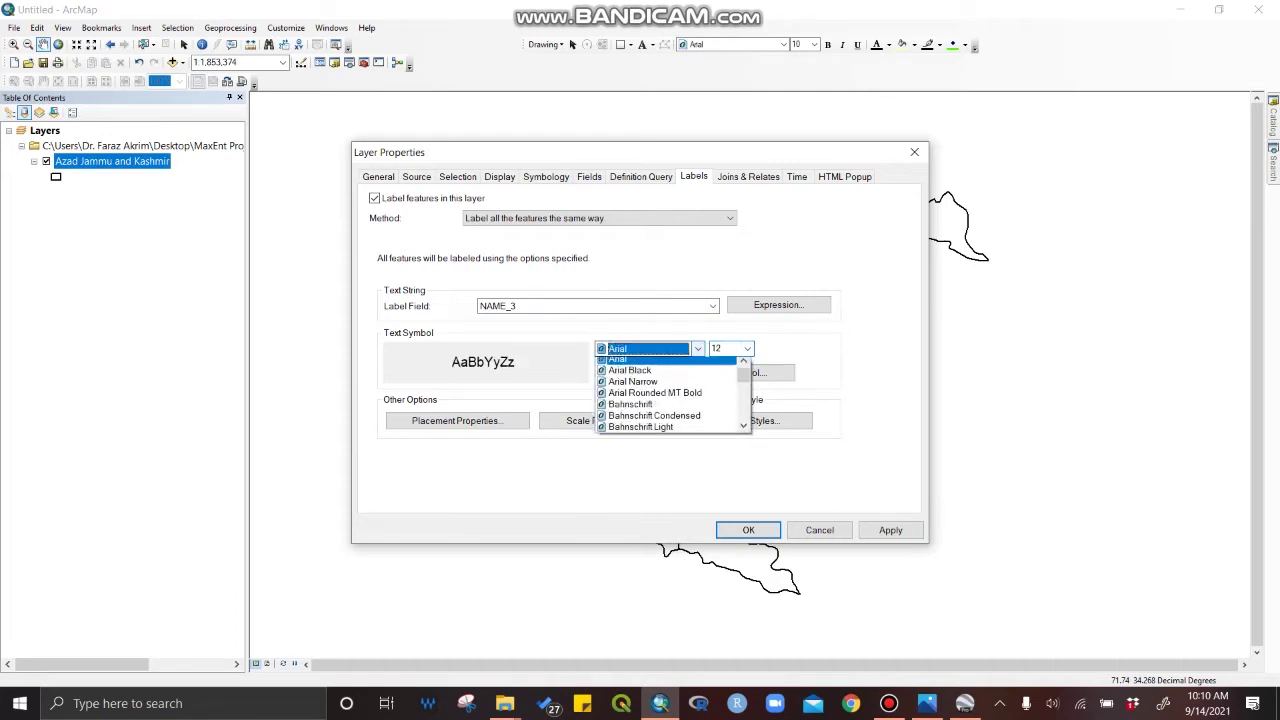
pyautogui.write('ti')
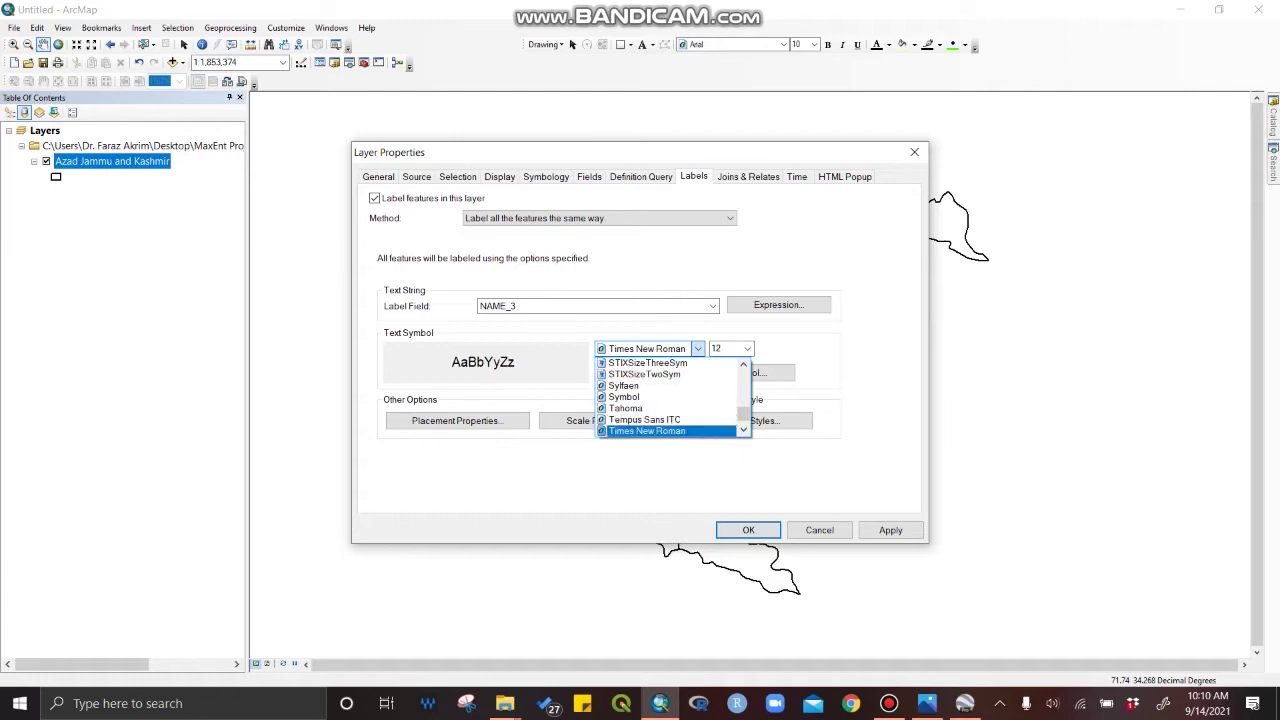
pyautogui.click(647, 430)
pyautogui.click(889, 530)
# Reduce the district label size to 10 and accept the layer properties.
pyautogui.moveTo(560, 152); pyautogui.dragTo(573, 123)
pyautogui.click(760, 320)
pyautogui.scroll(1, 740, 365)
pyautogui.click(740, 334)
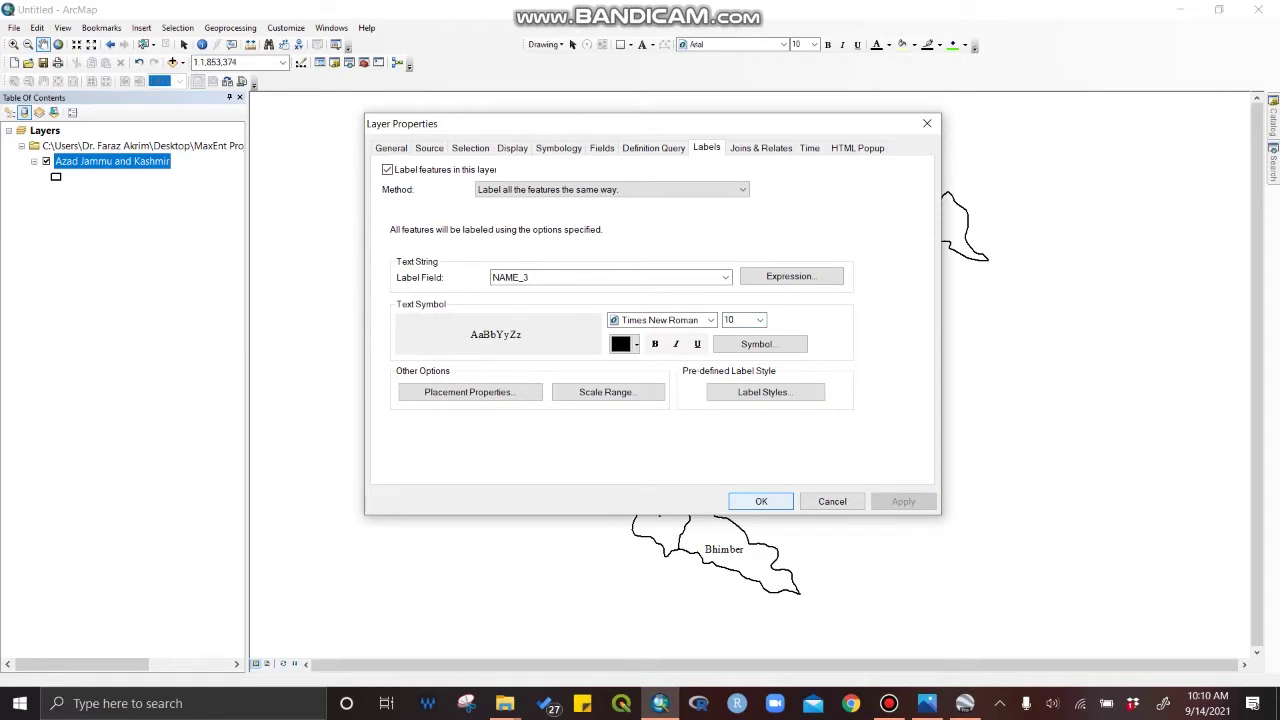
pyautogui.click(760, 501)
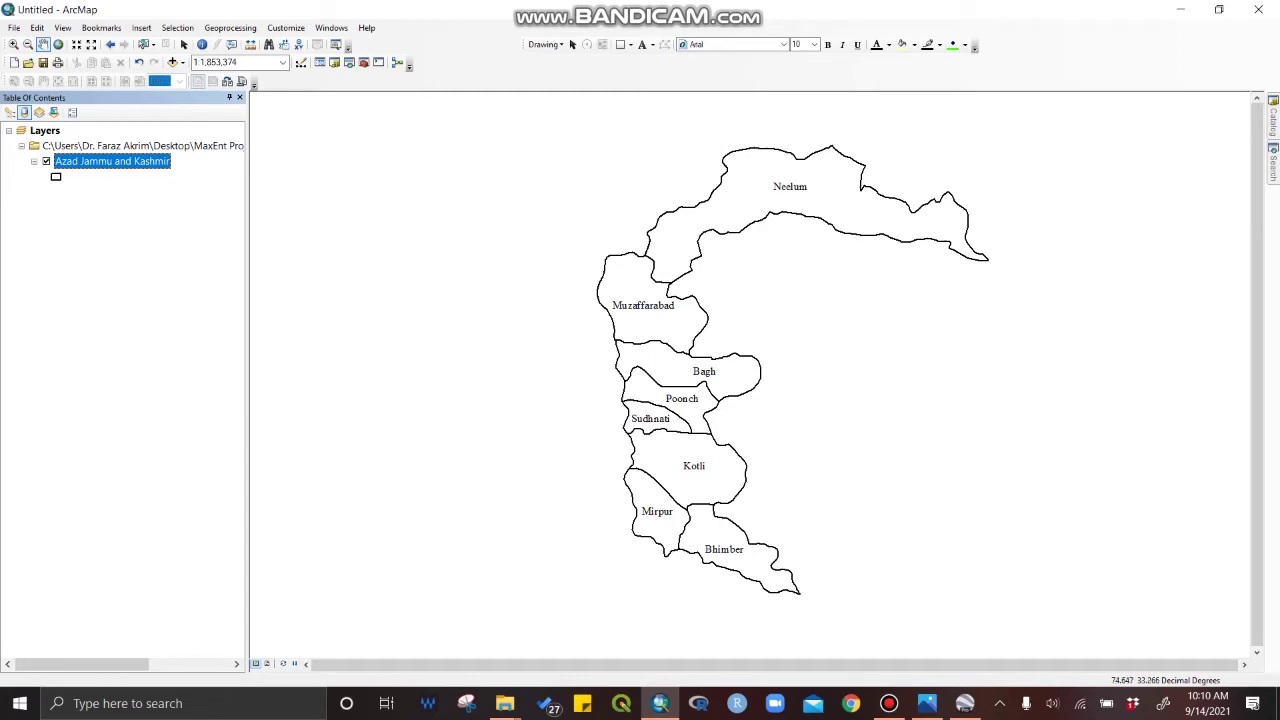
# Examine the NAME_3, NAME_2, NAME_1 and NAME_0 fields in the Azad Jammu and Kashmir attribute table.
pyautogui.rightClick(152, 161)
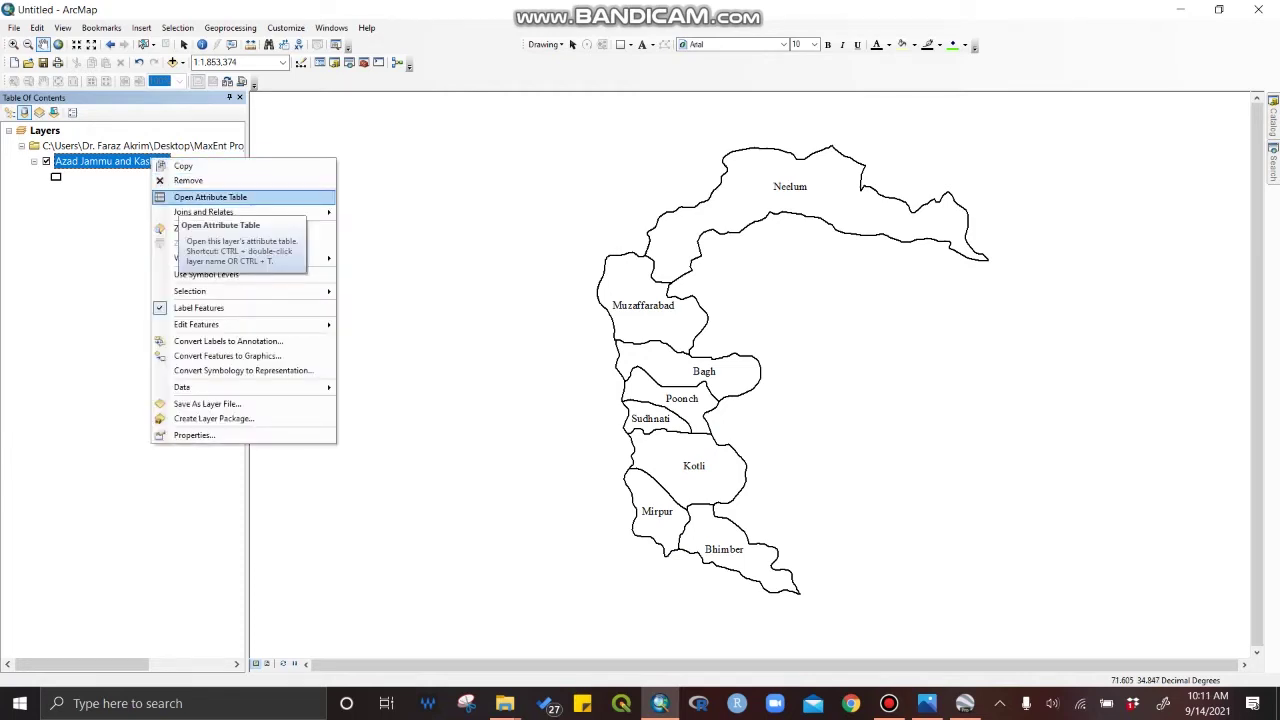
pyautogui.click(210, 197)
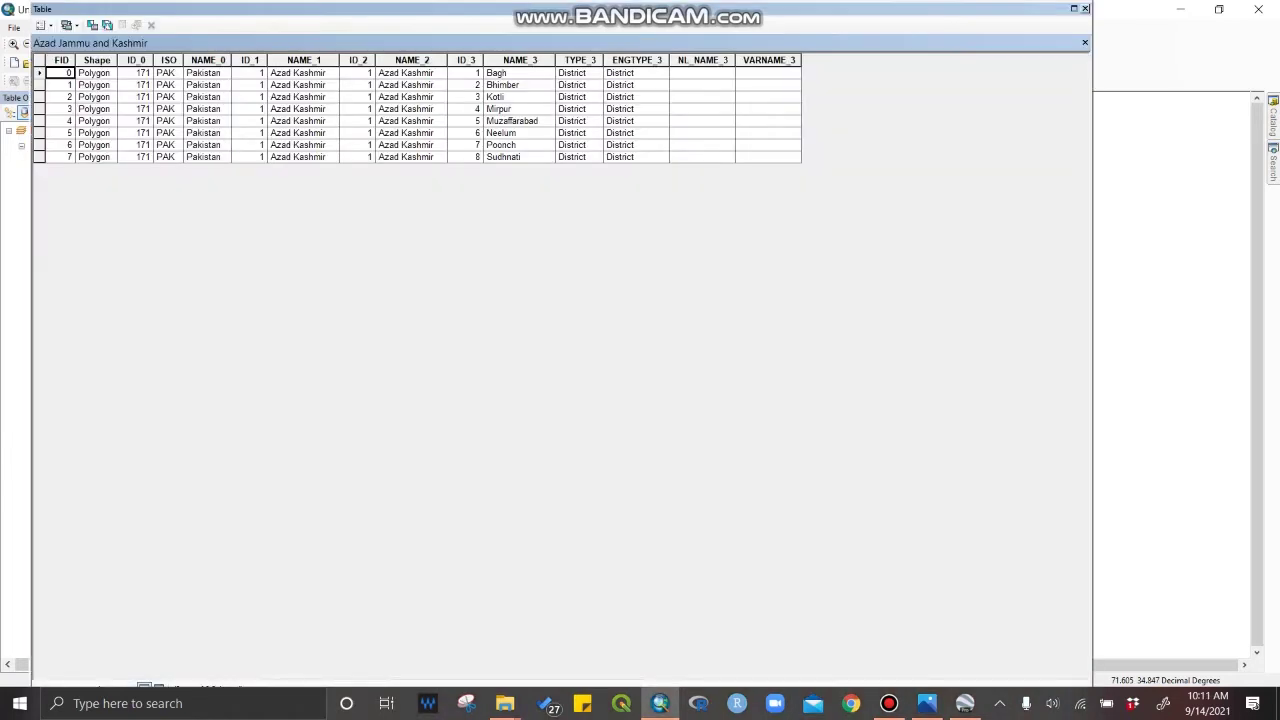
pyautogui.click(530, 61)
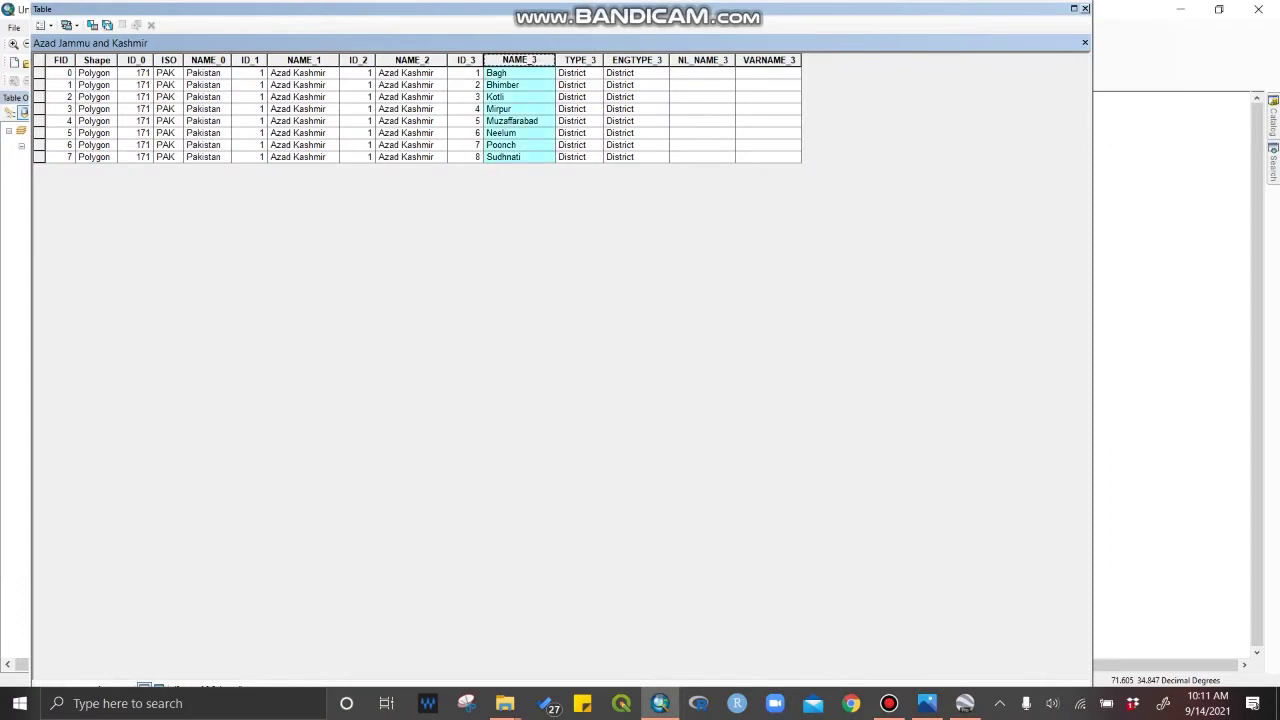
pyautogui.click(424, 61)
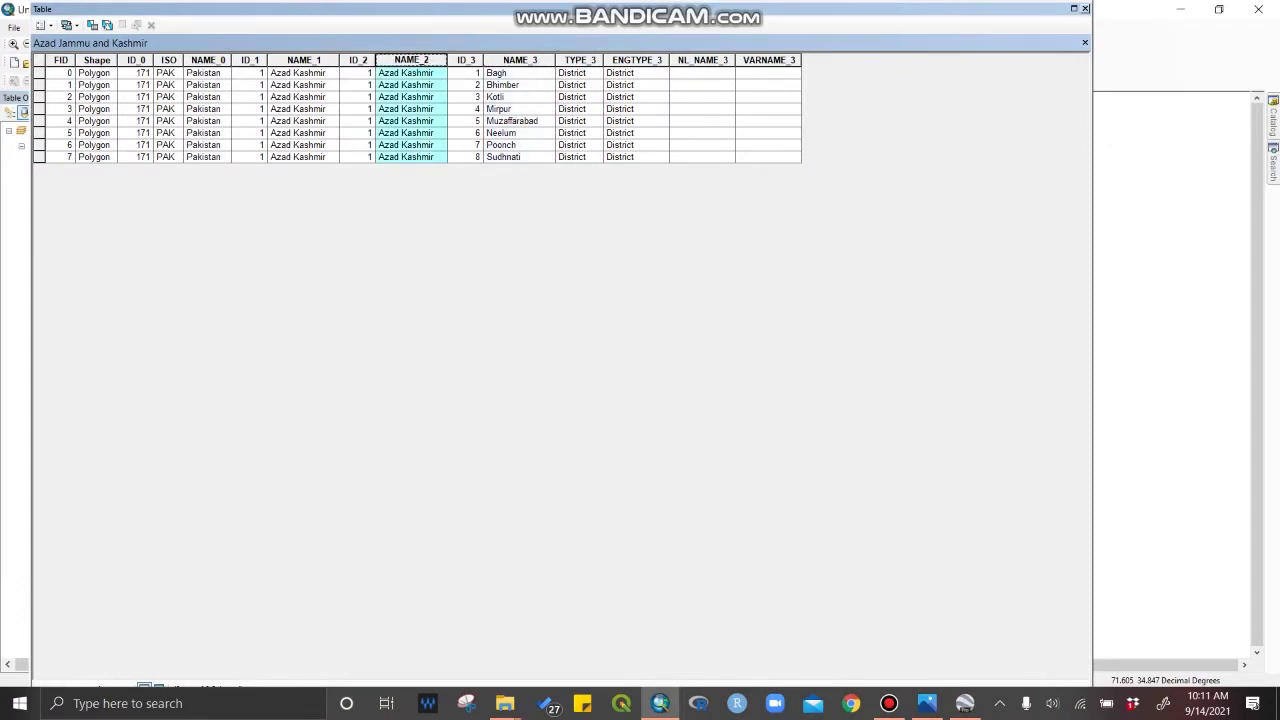
pyautogui.click(312, 61)
pyautogui.click(216, 61)
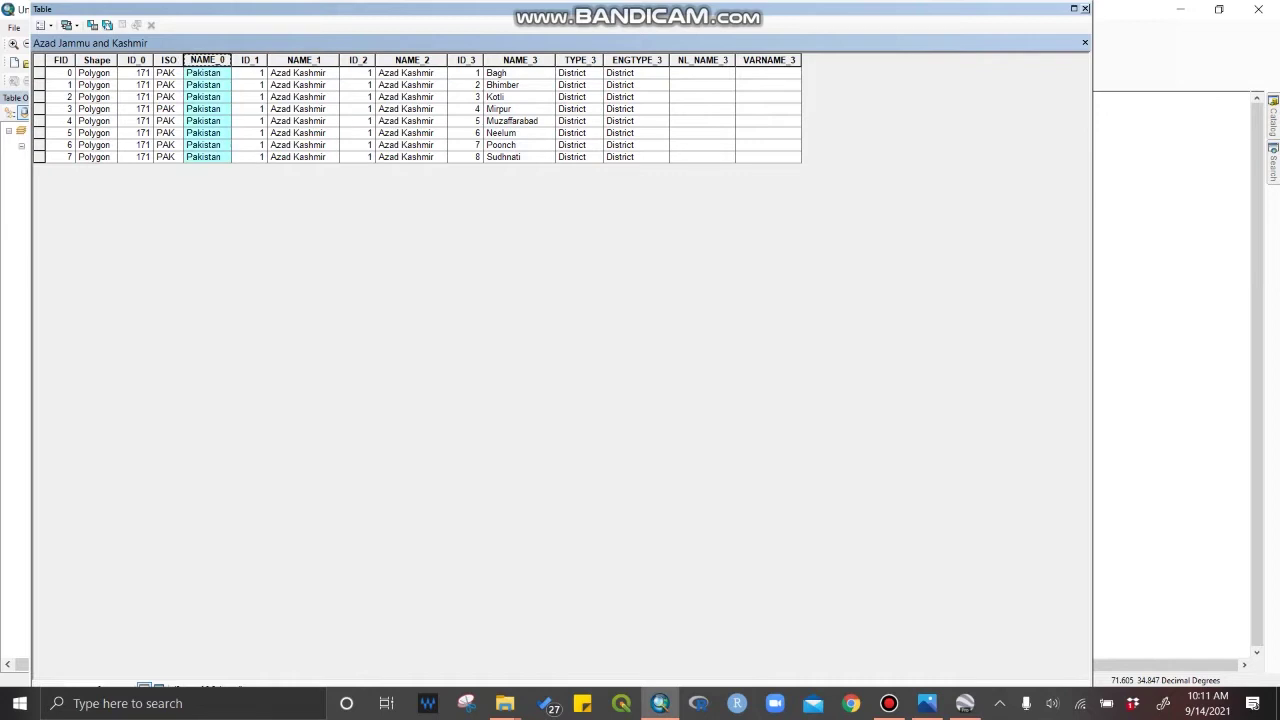
pyautogui.click(1085, 8)
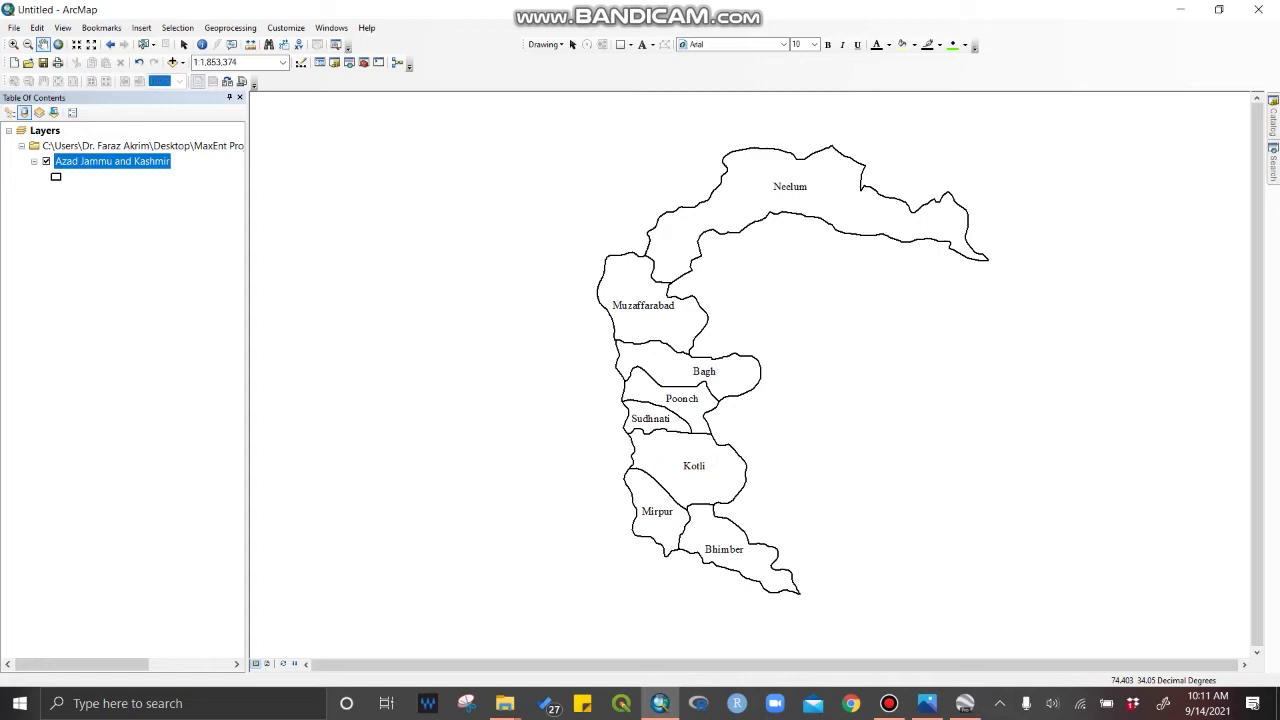
# Open the Grid Index Features tool with Azad Jammu and Kashmir as input and set the polygon units to Kilometers.
pyautogui.hotkey('ctrl', 'f')
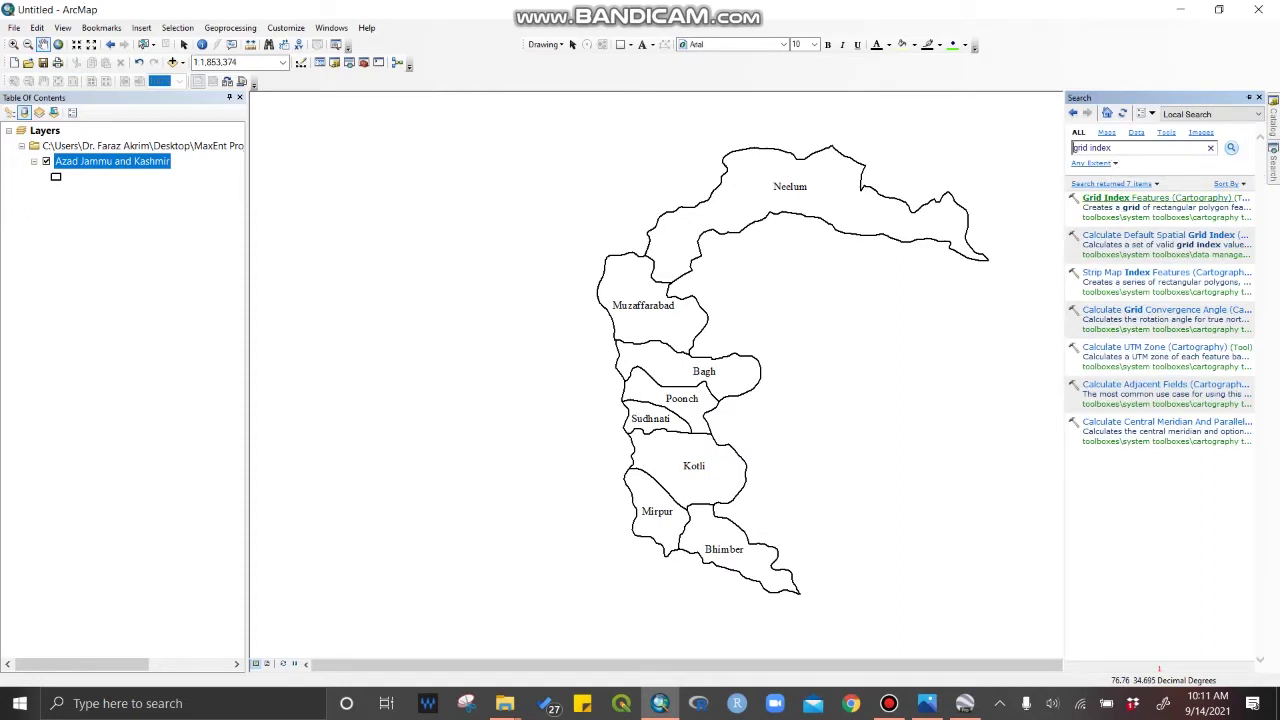
pyautogui.click(1110, 198)
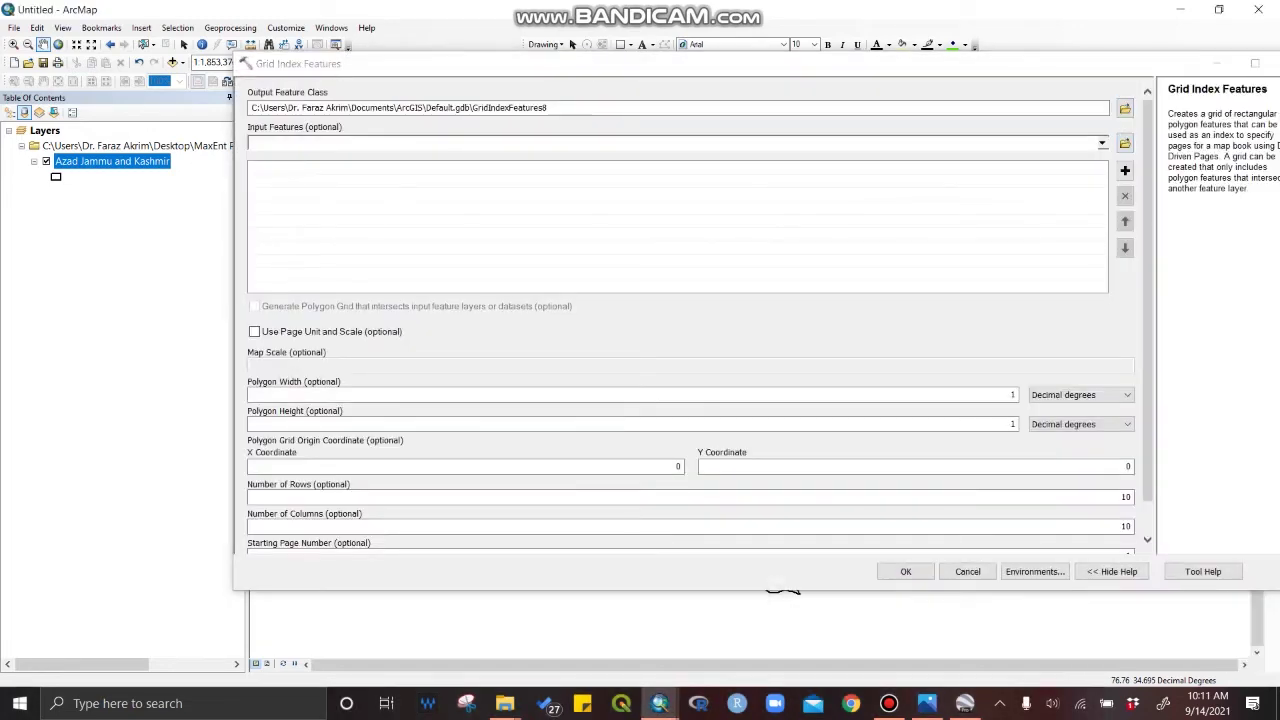
pyautogui.click(1102, 143)
pyautogui.click(333, 159)
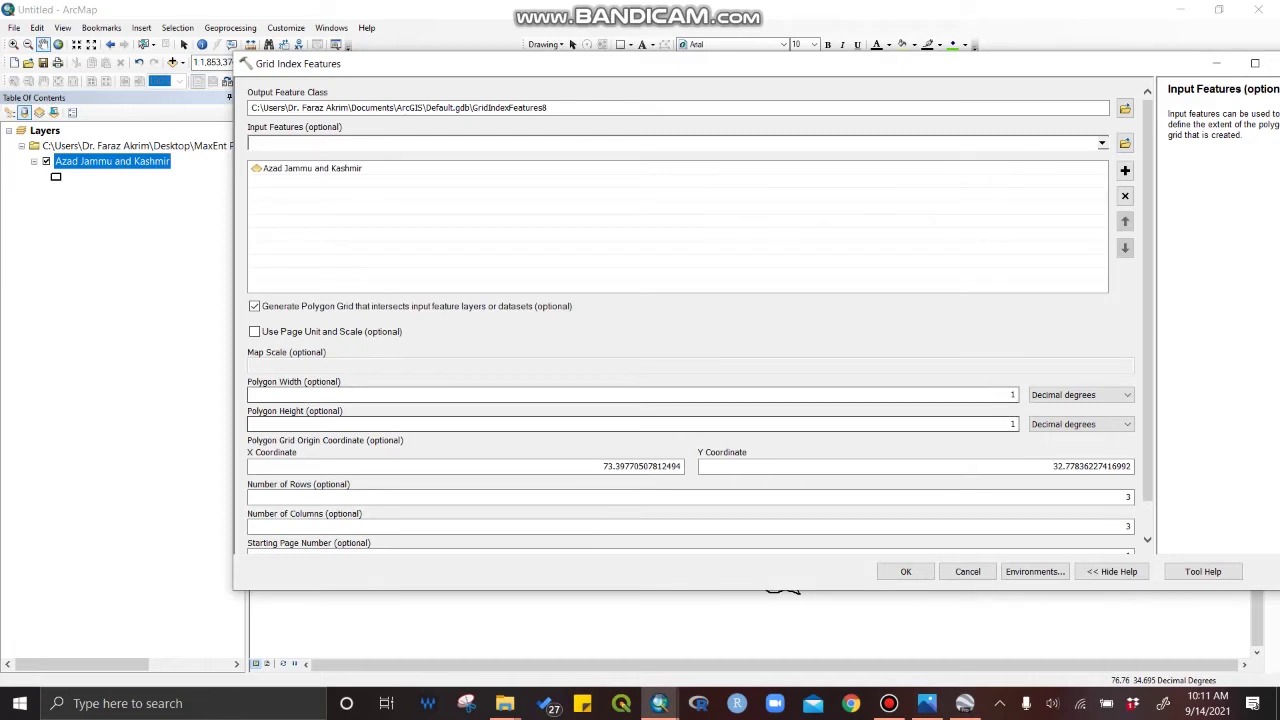
pyautogui.click(1081, 394)
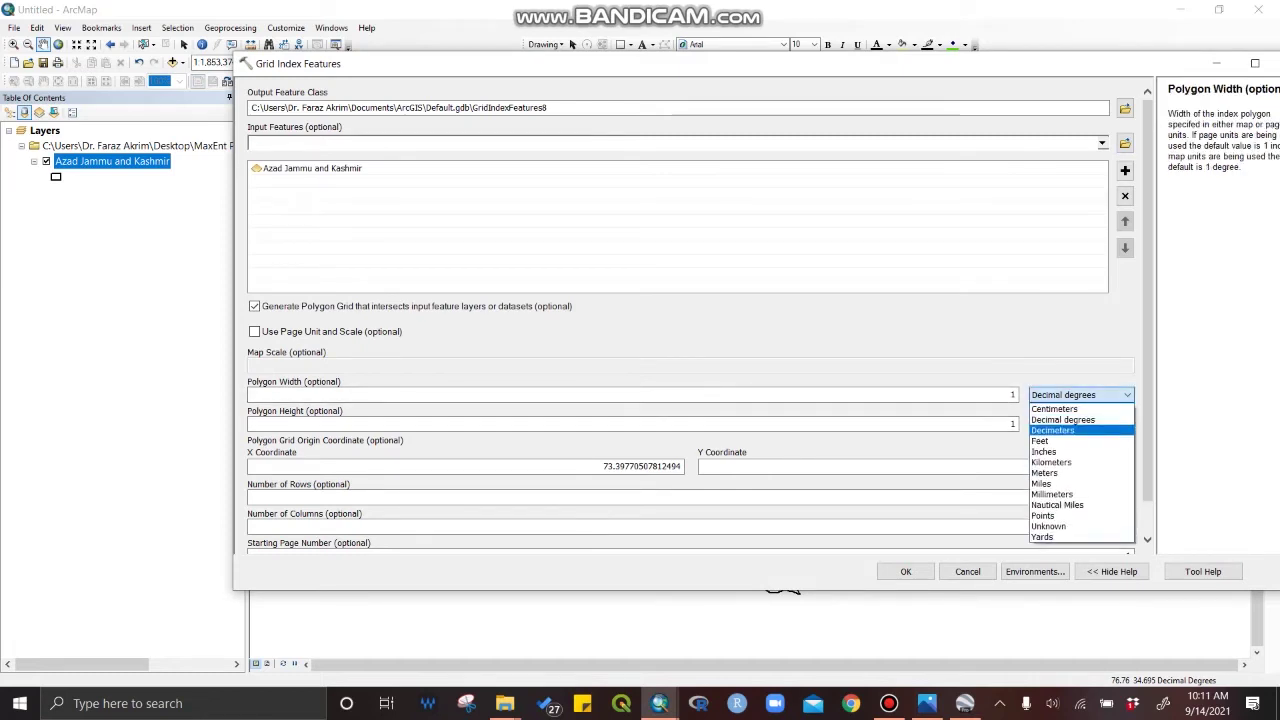
pyautogui.click(1051, 462)
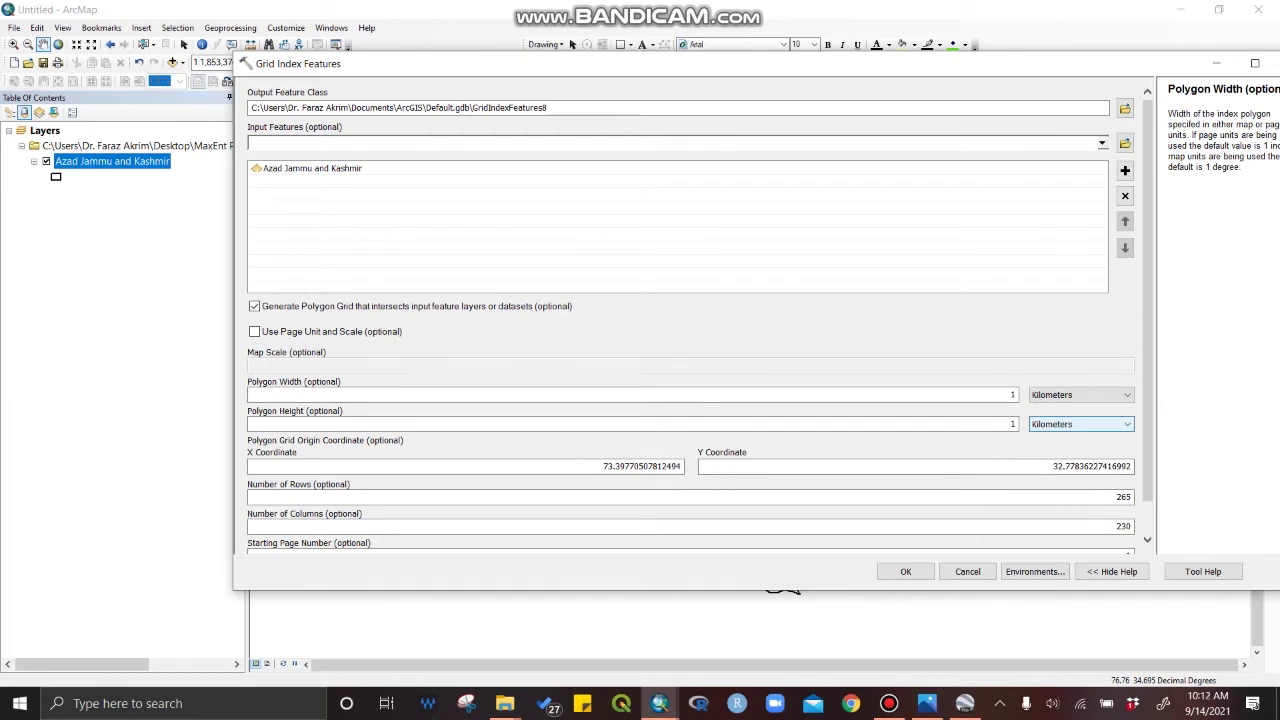
# Set the grid's polygon width and height to 5 kilometers and run the Grid Index Features tool.
pyautogui.moveTo(234, 53); pyautogui.dragTo(401, 135)
pyautogui.moveTo(700, 147); pyautogui.dragTo(555, 166)
pyautogui.moveTo(236, 154); pyautogui.dragTo(116, 84)
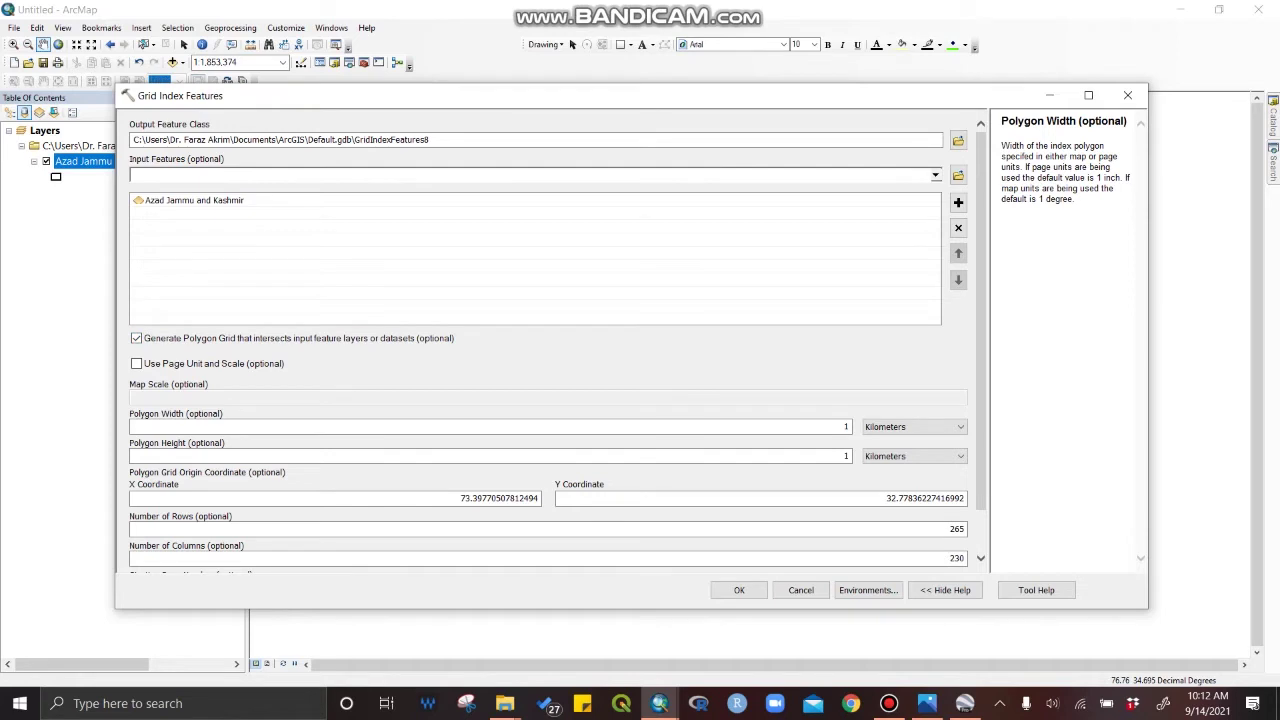
pyautogui.doubleClick(845, 426)
pyautogui.write('5')
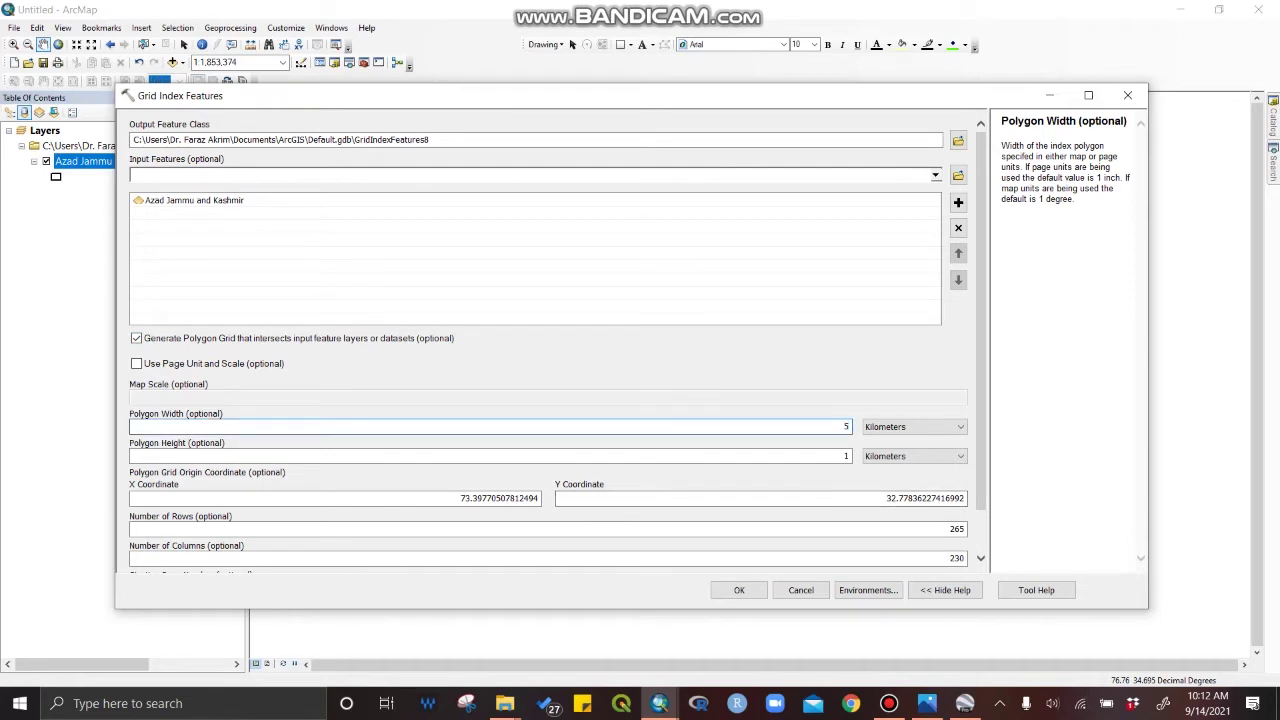
pyautogui.press('Tab')
pyautogui.doubleClick(846, 456)
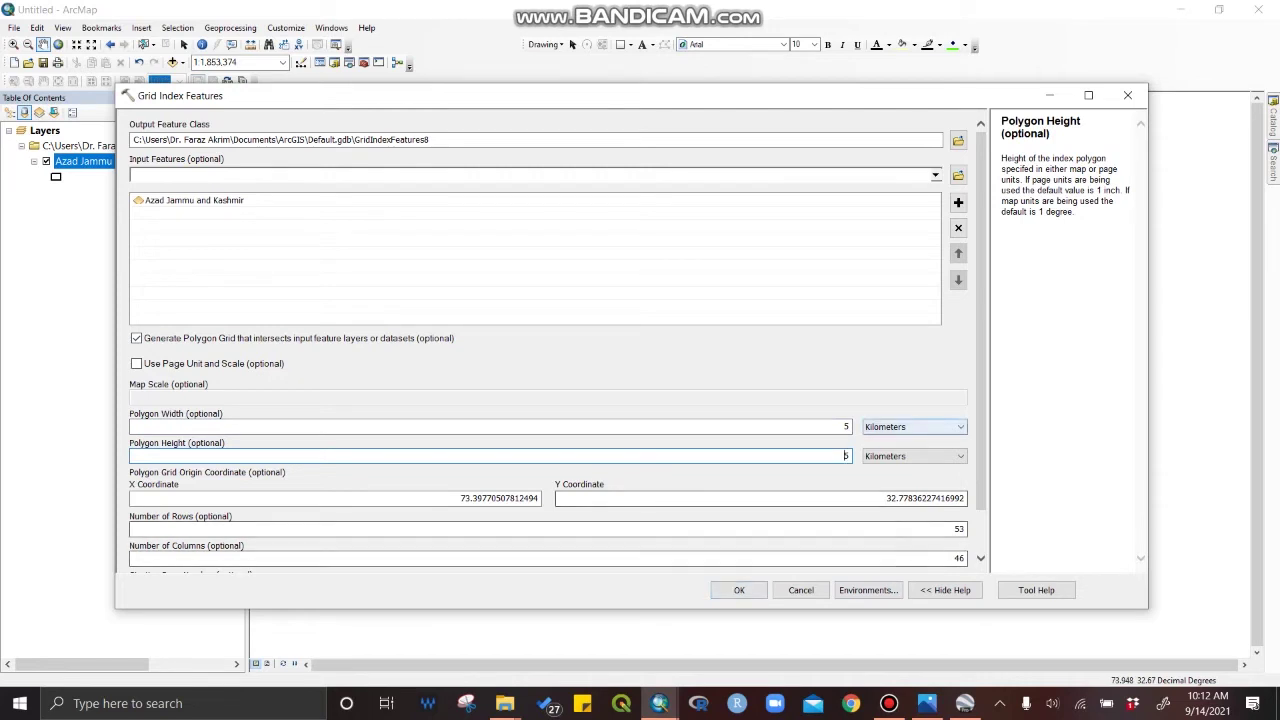
pyautogui.scroll(-3, 557, 344)
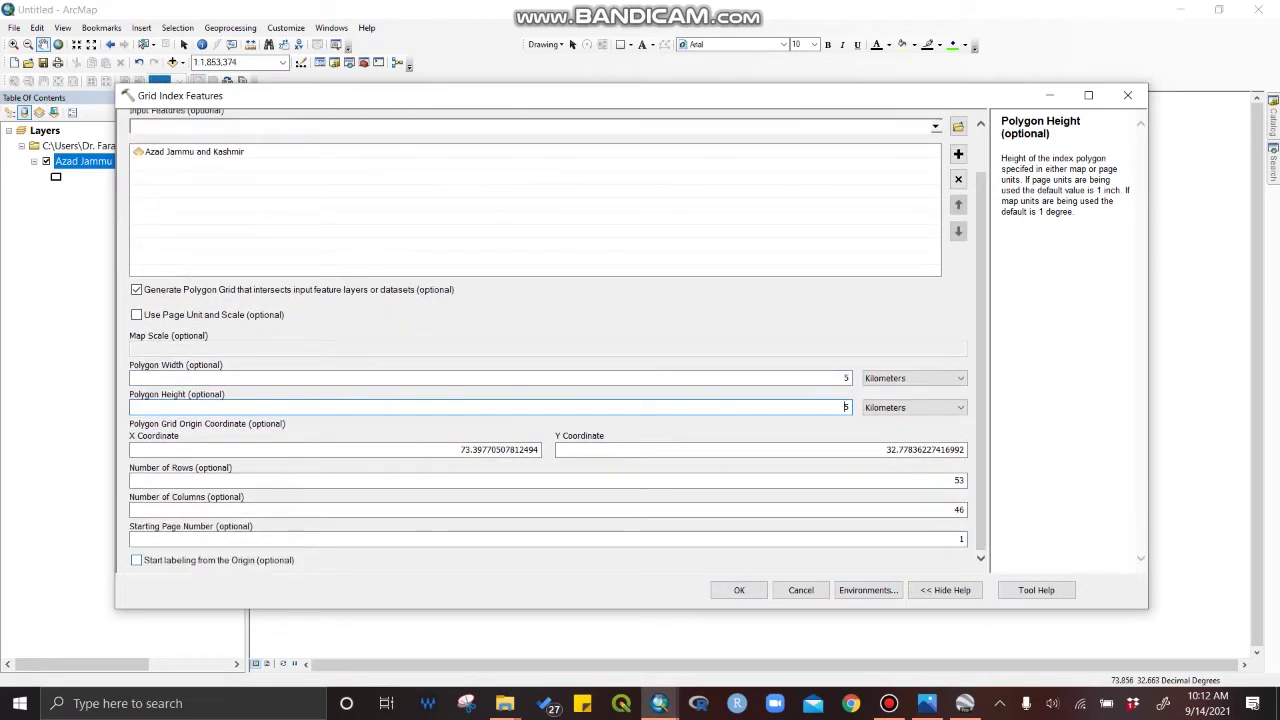
pyautogui.press('Return')
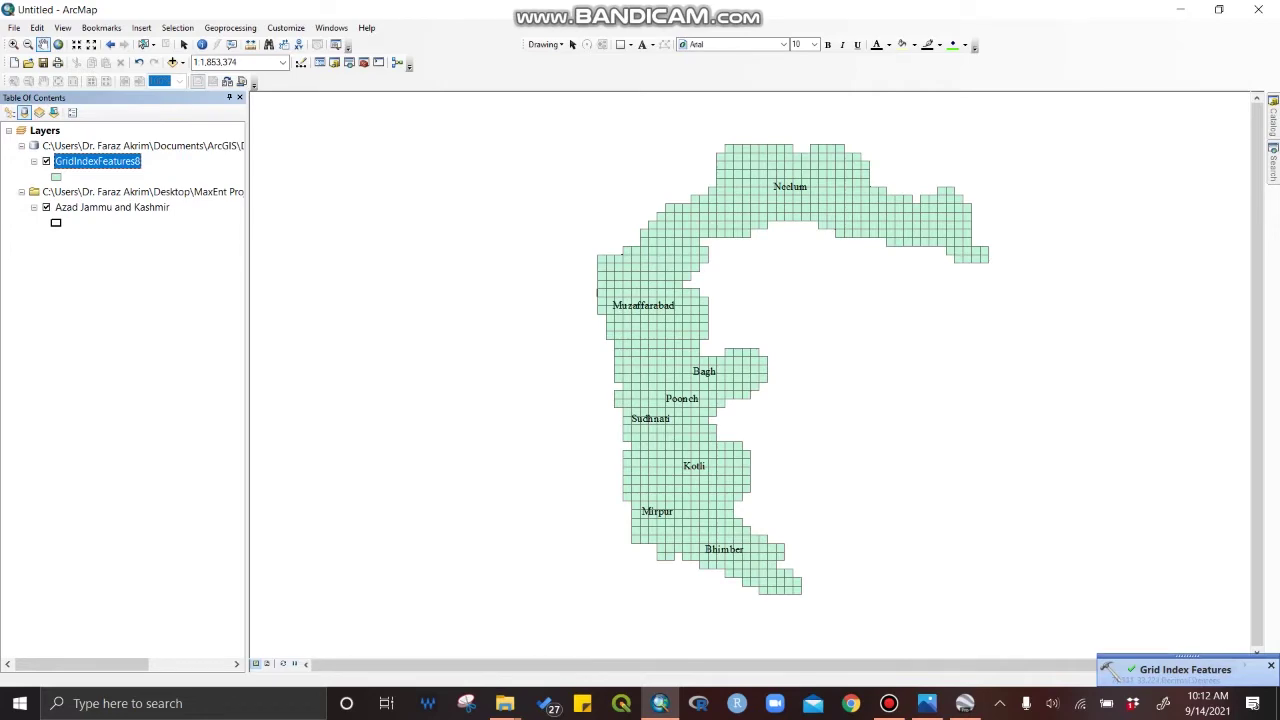
# Set the new grid layer's symbol to Hollow and check the cells against the district boundaries.
pyautogui.click(56, 176)
pyautogui.doubleClick(421, 225)
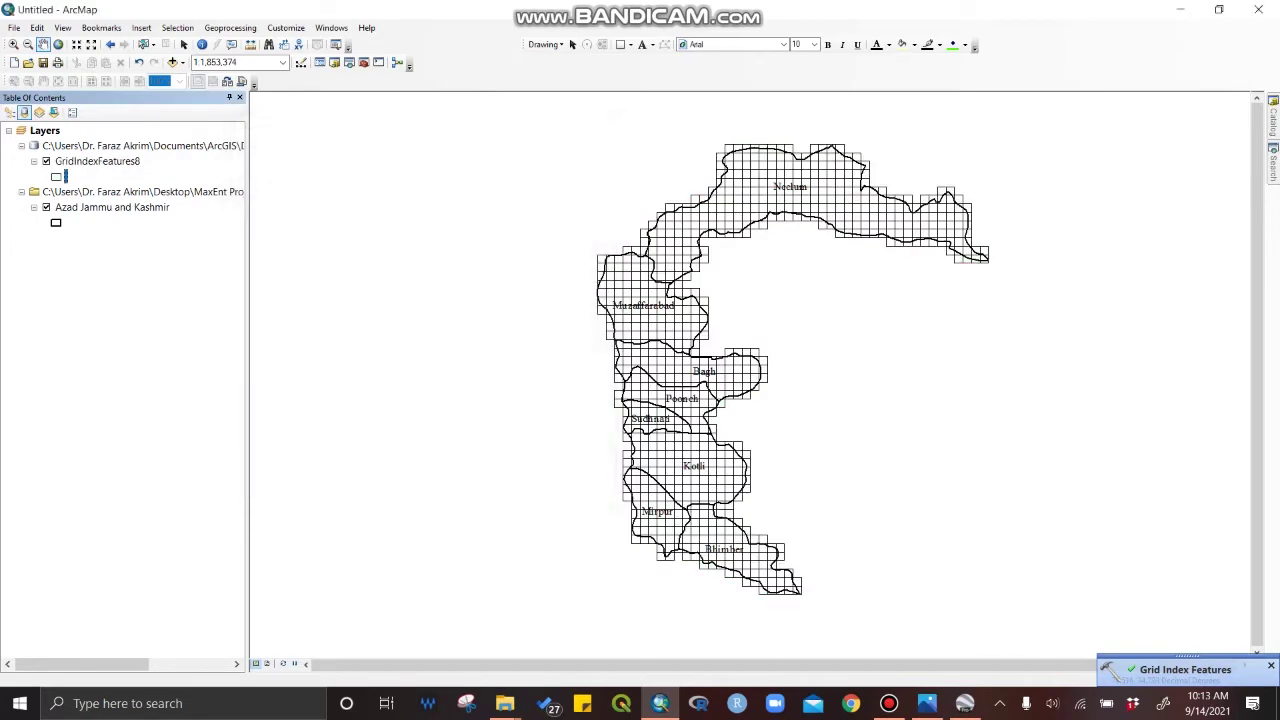
pyautogui.scroll(3, 806, 518)
pyautogui.scroll(-4, 801, 520)
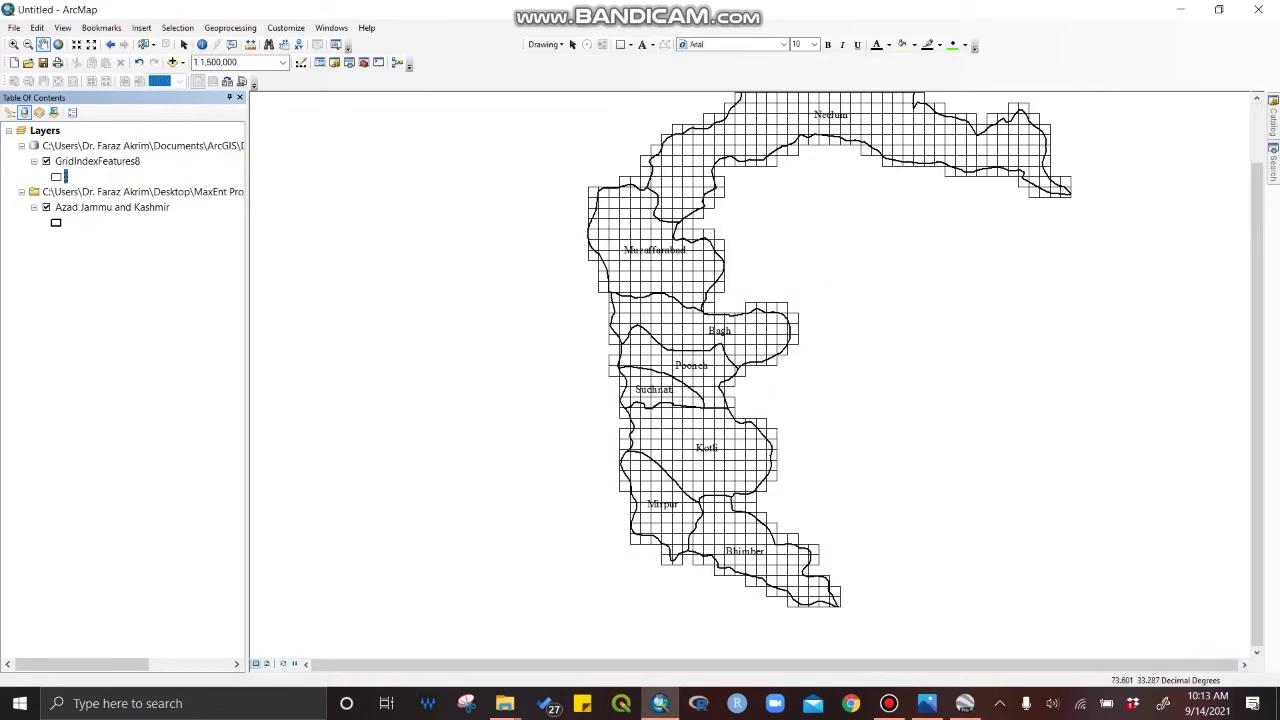
pyautogui.scroll(-2, 732, 358)
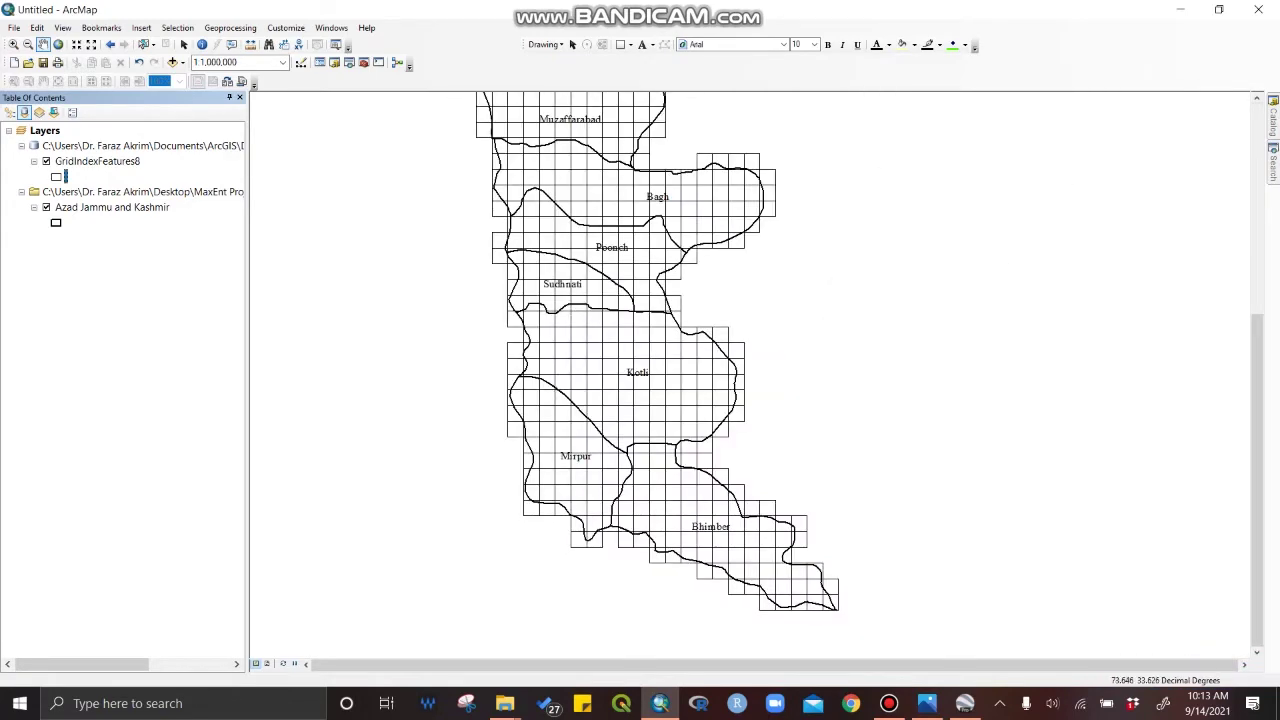
pyautogui.moveTo(800, 250); pyautogui.dragTo(782, 539)
pyautogui.moveTo(757, 210); pyautogui.dragTo(584, 498)
pyautogui.moveTo(680, 500); pyautogui.dragTo(891, 189)
pyautogui.moveTo(890, 417); pyautogui.dragTo(949, 207)
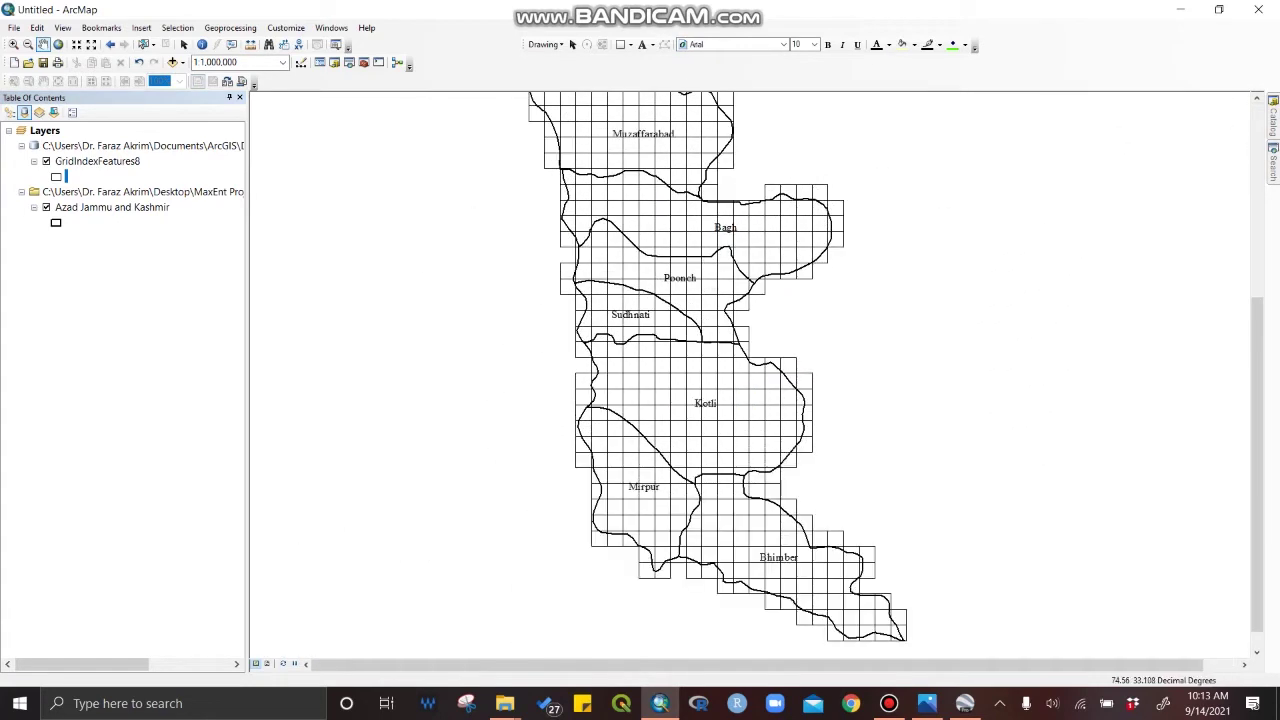
# Rename the grid index layer to Grid 5x5 in its layer properties.
pyautogui.rightClick(124, 161)
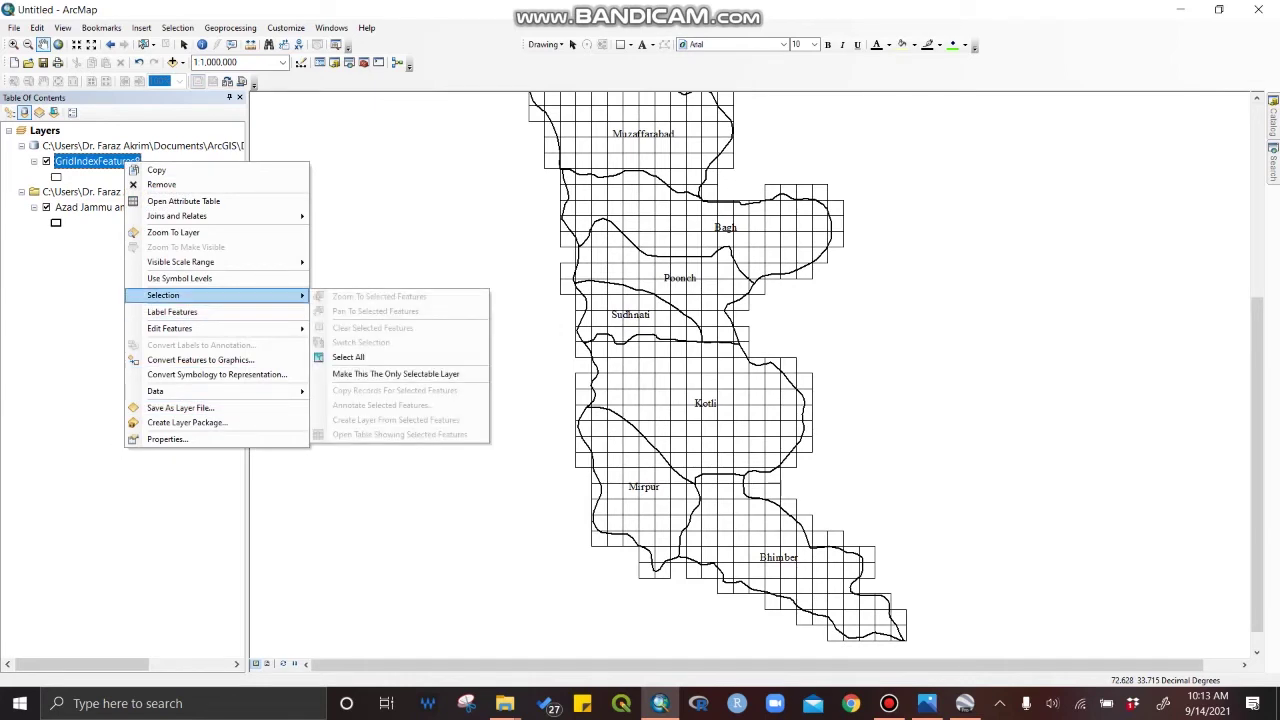
pyautogui.click(167, 439)
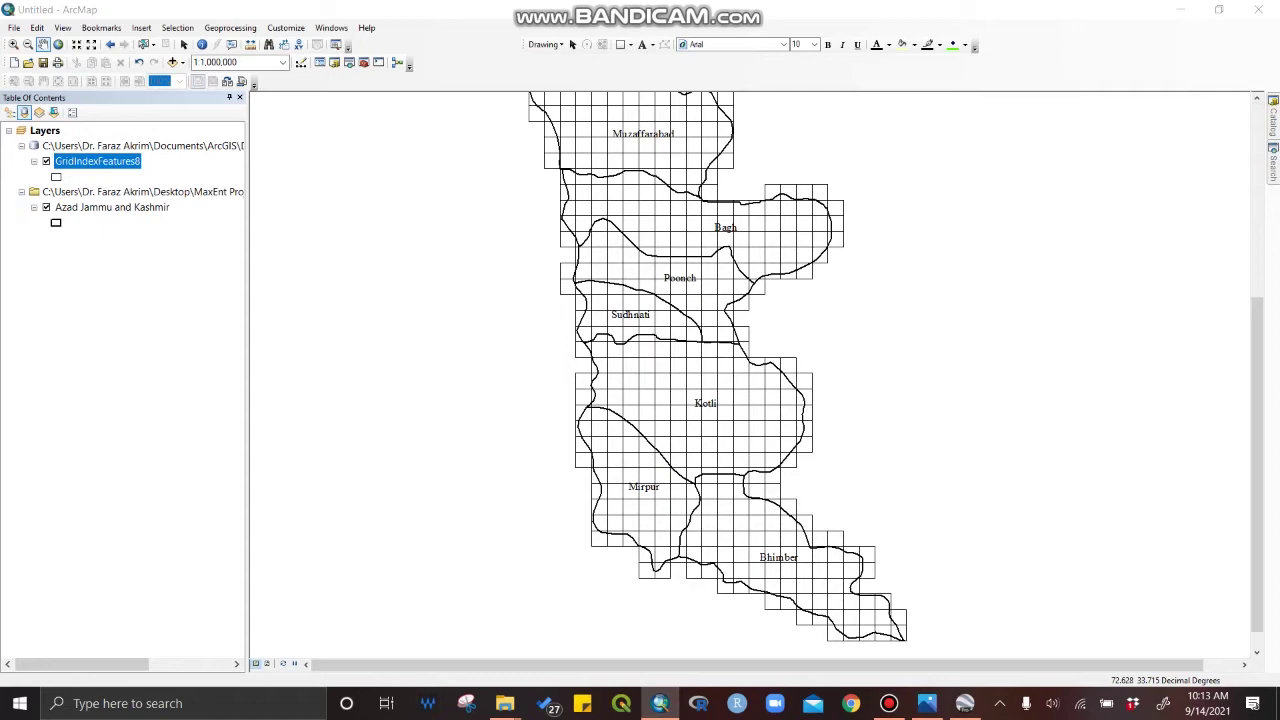
pyautogui.click(378, 176)
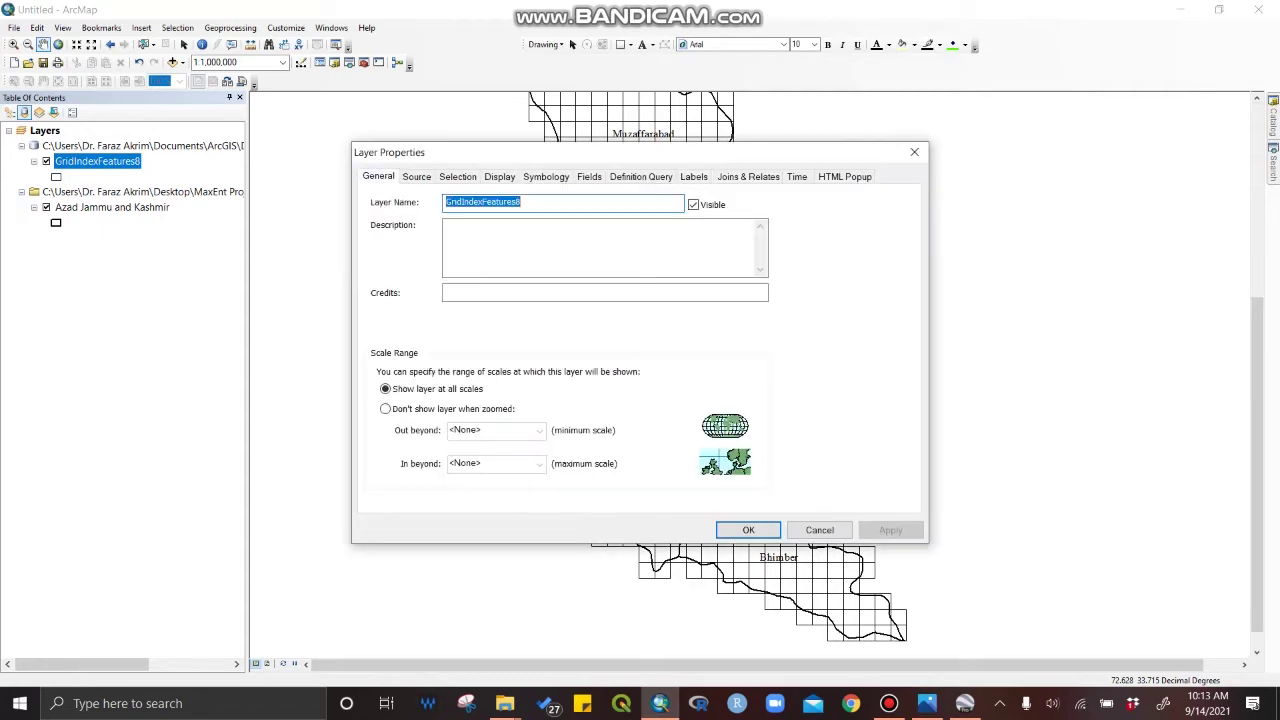
pyautogui.doubleClick(483, 202)
pyautogui.press('BackSpace')
pyautogui.write('Frid')
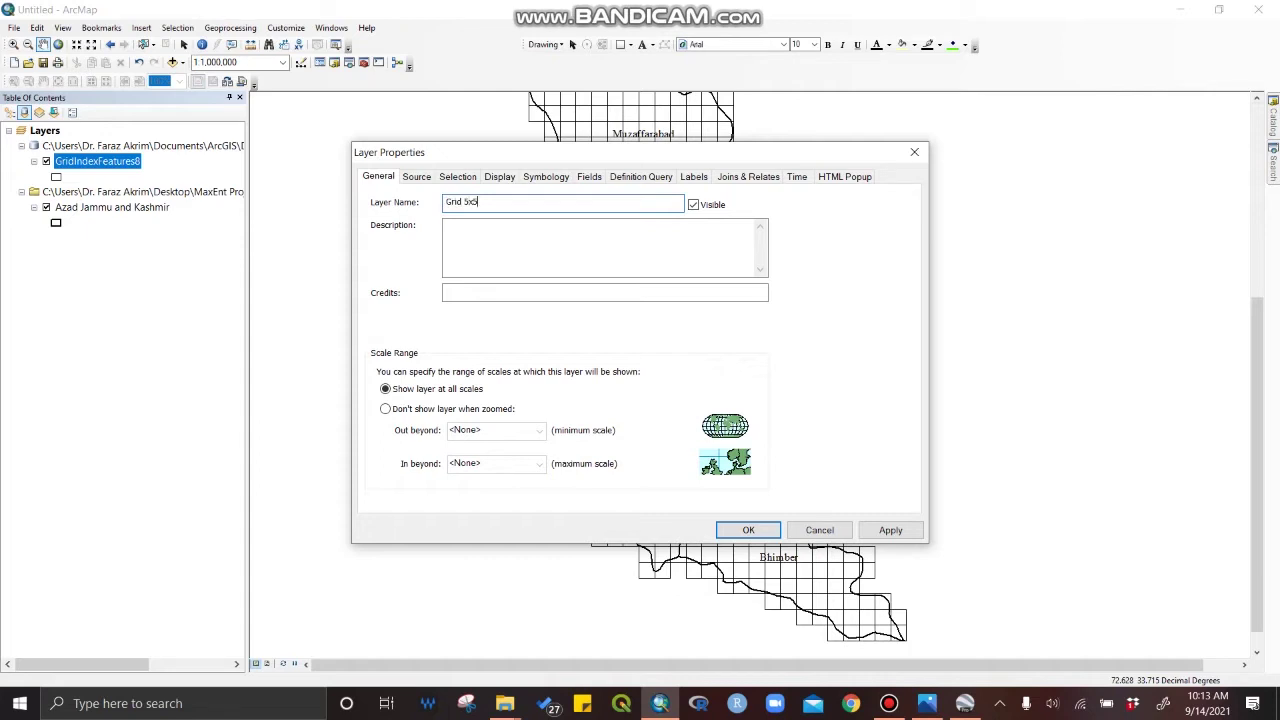
pyautogui.press('Return')
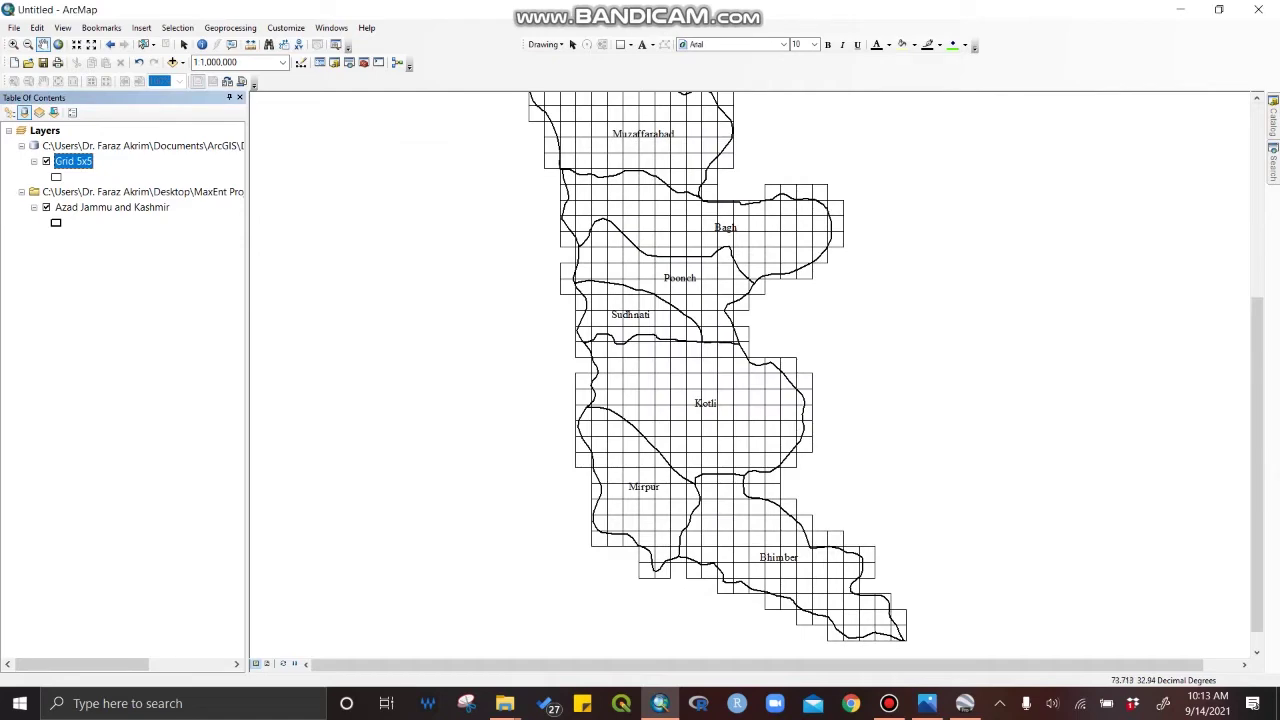
# Set the label field of the Grid 5x5 layer to OID and apply it.
pyautogui.rightClick(74, 161)
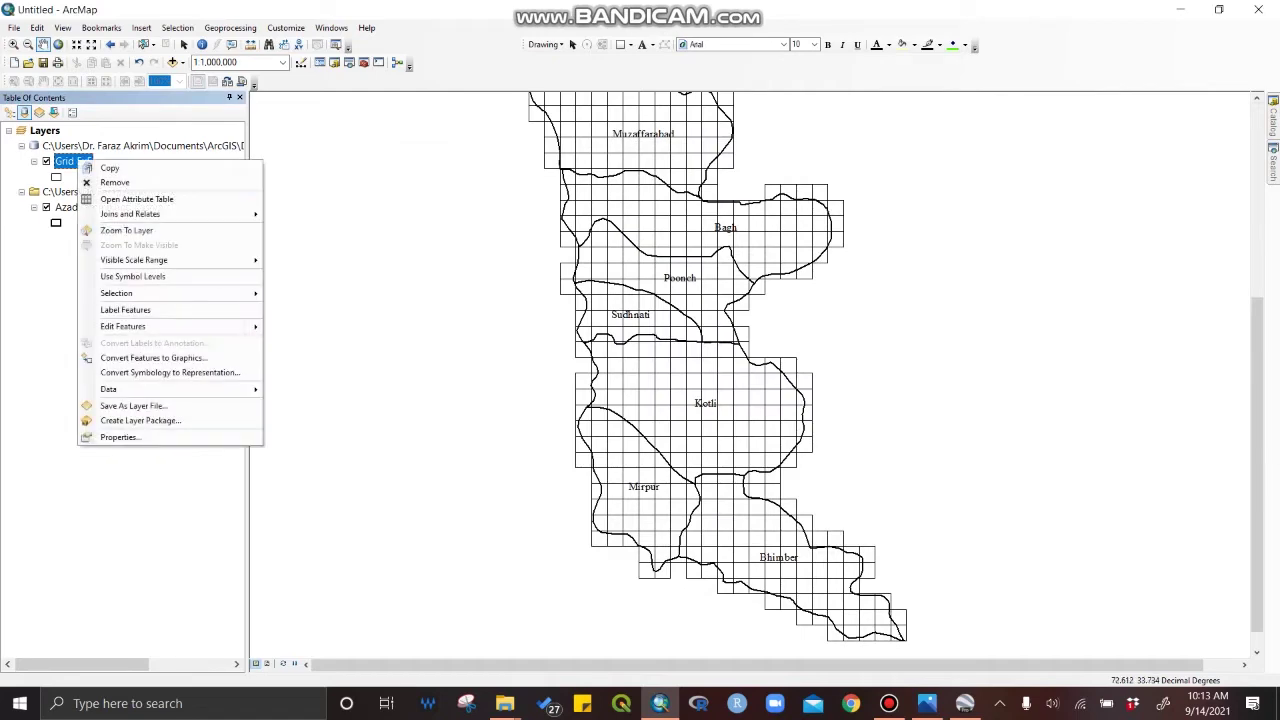
pyautogui.click(100, 438)
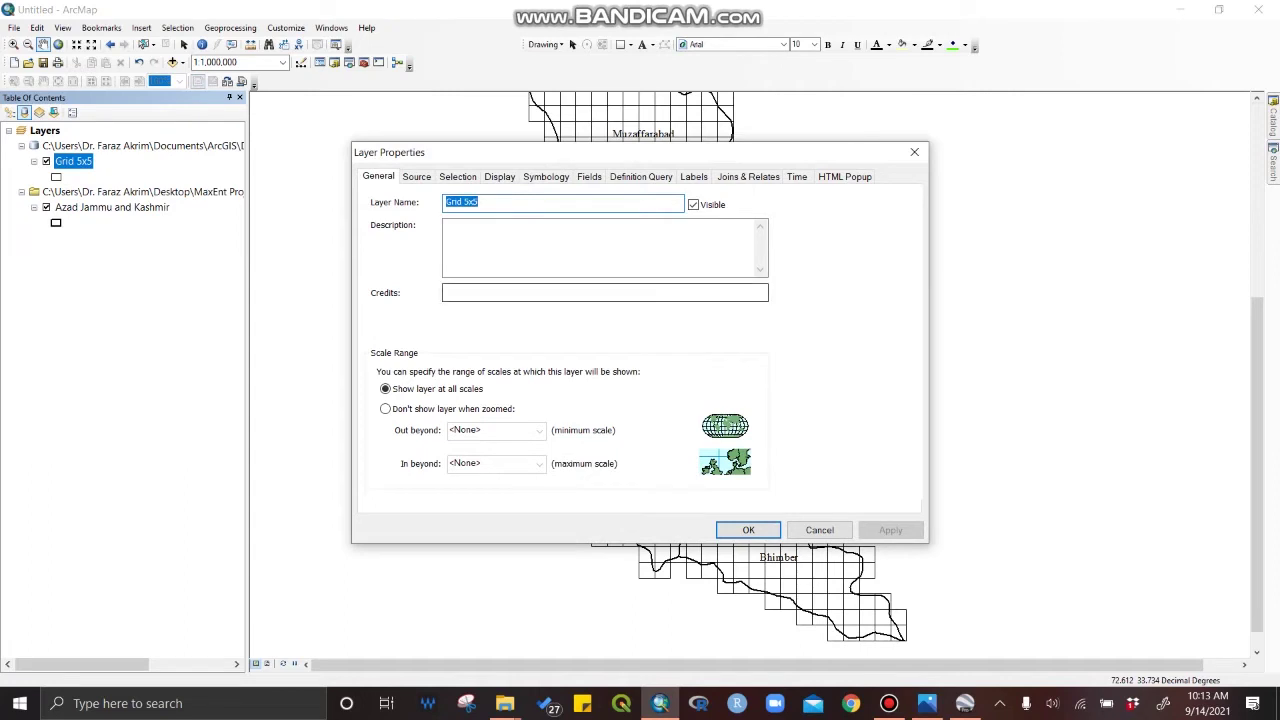
pyautogui.click(693, 176)
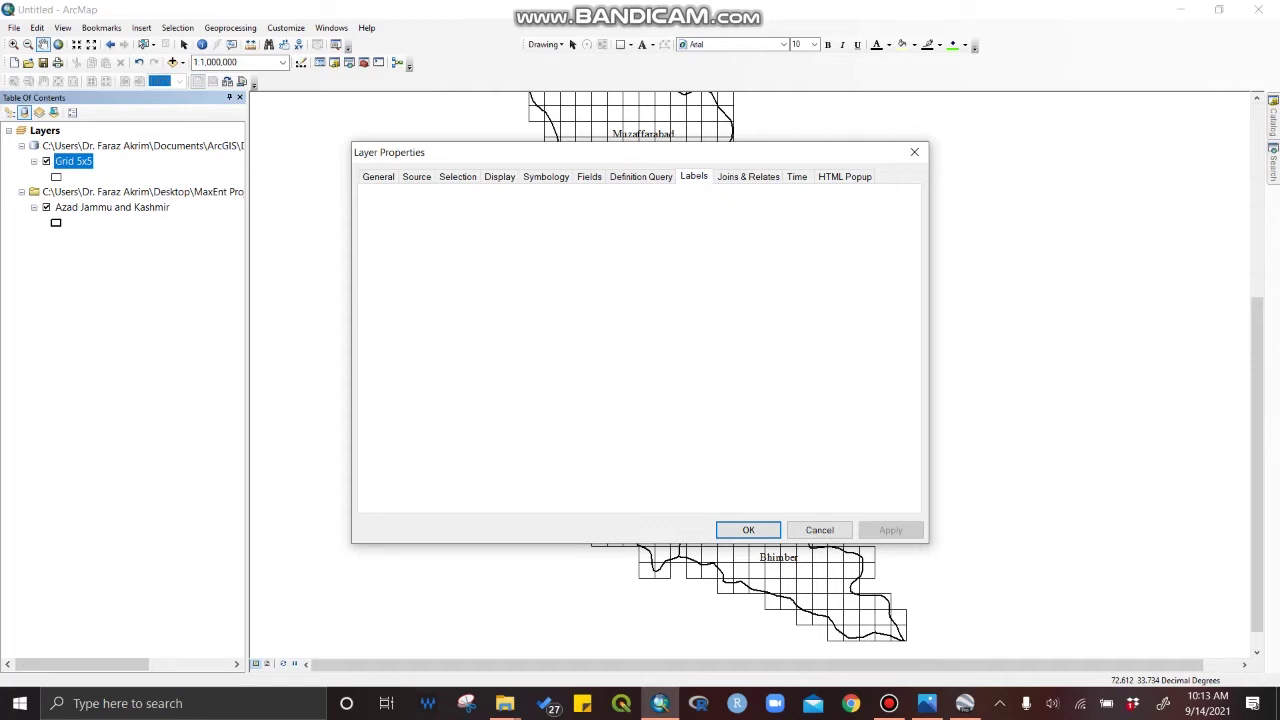
pyautogui.click(712, 306)
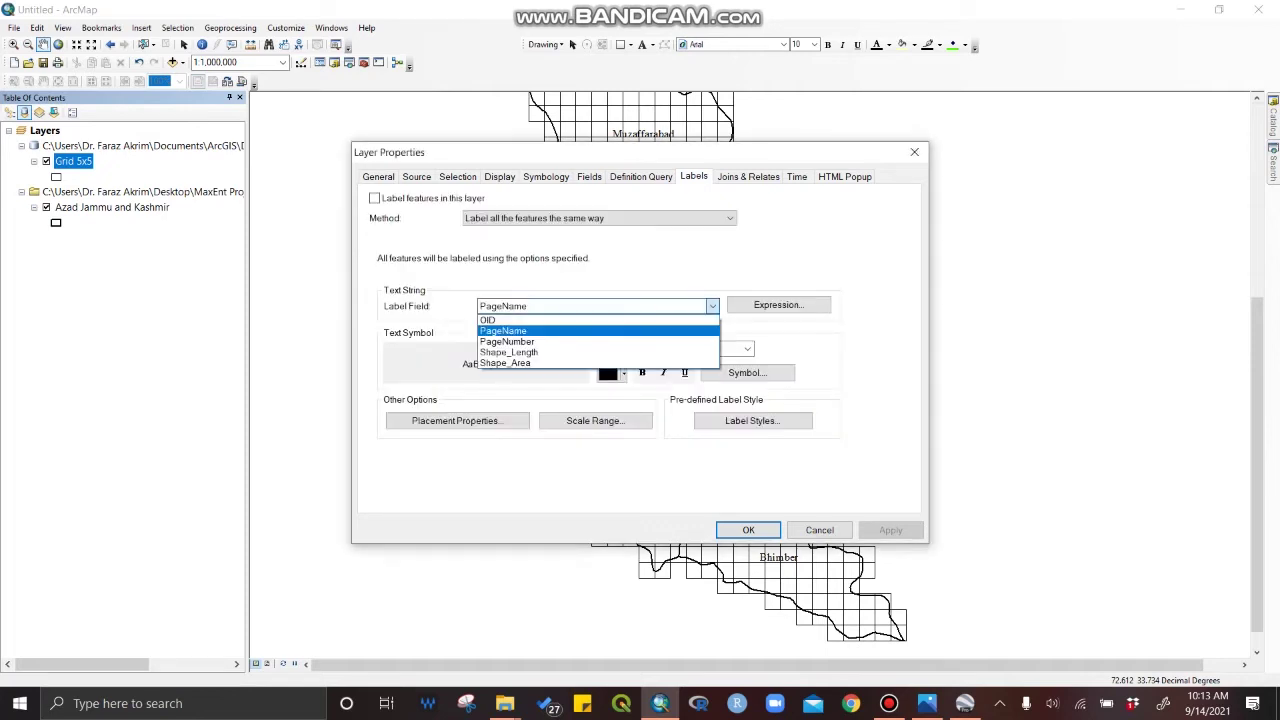
pyautogui.click(488, 319)
pyautogui.click(890, 530)
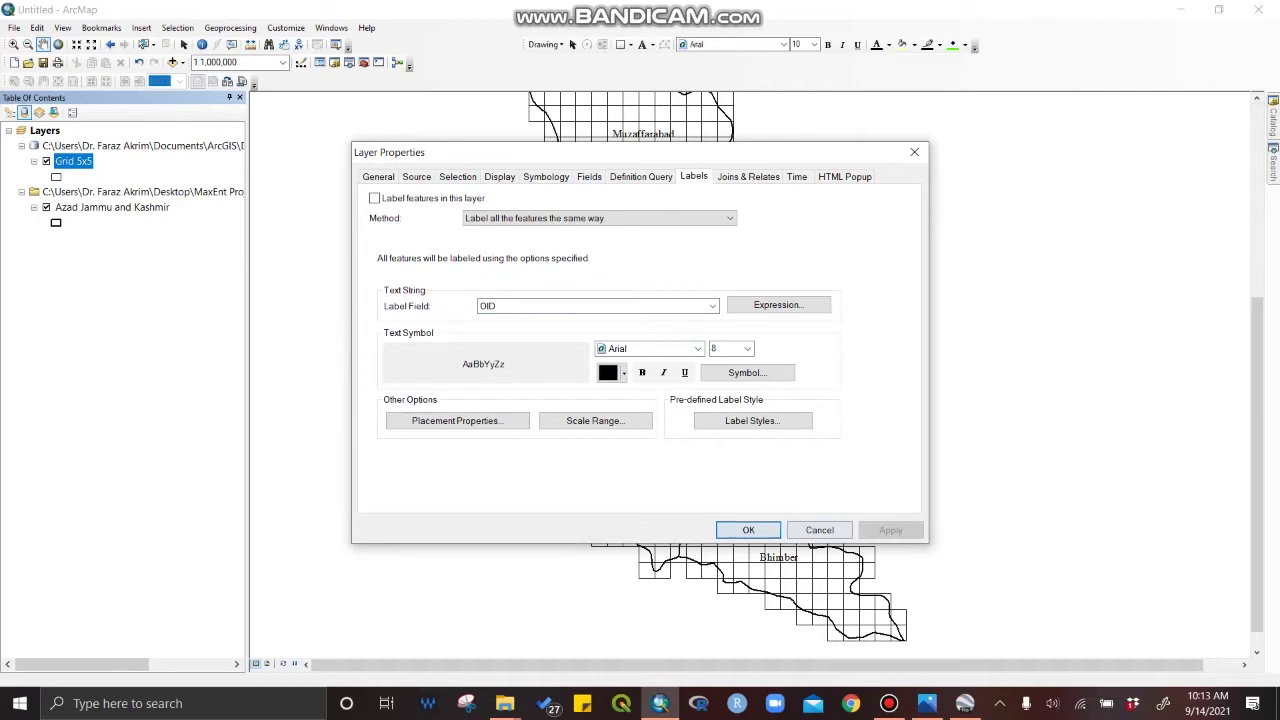
# Open the Grid 5x5 attribute table and compare the OID, PageName and PageNumber values across the records.
pyautogui.click(748, 530)
pyautogui.rightClick(78, 162)
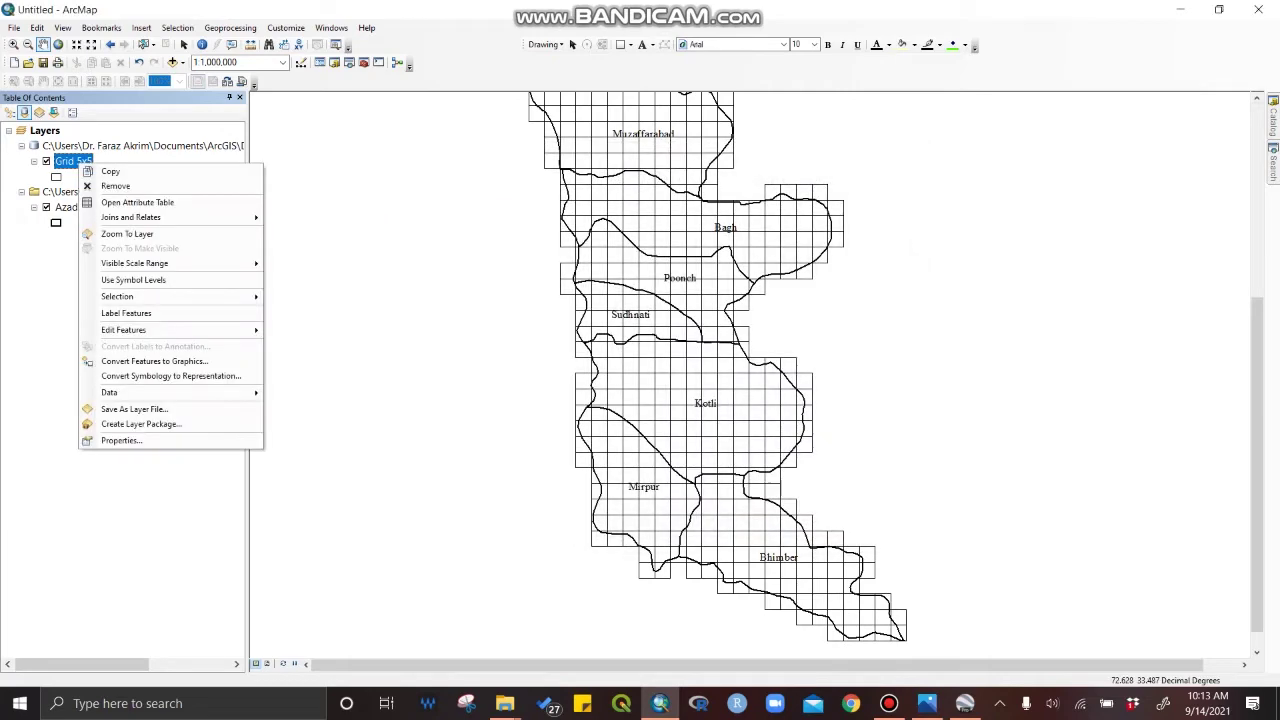
pyautogui.click(137, 202)
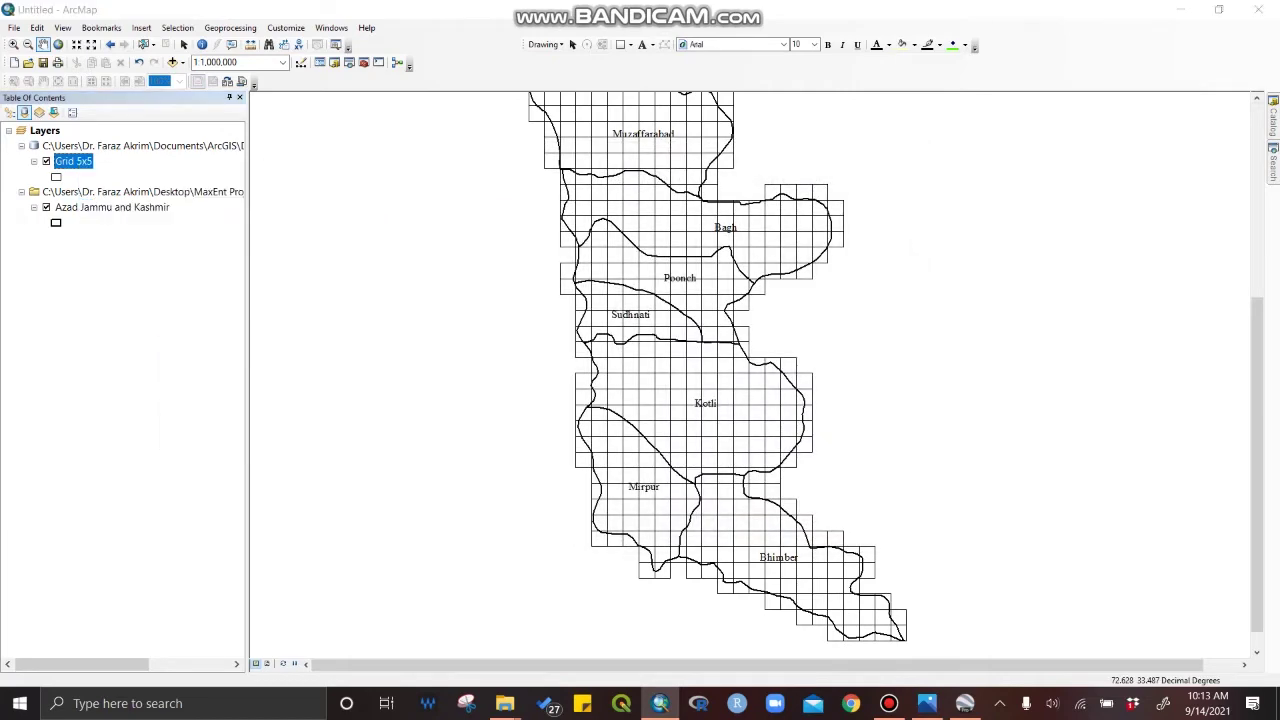
pyautogui.scroll(-20, 232, 370)
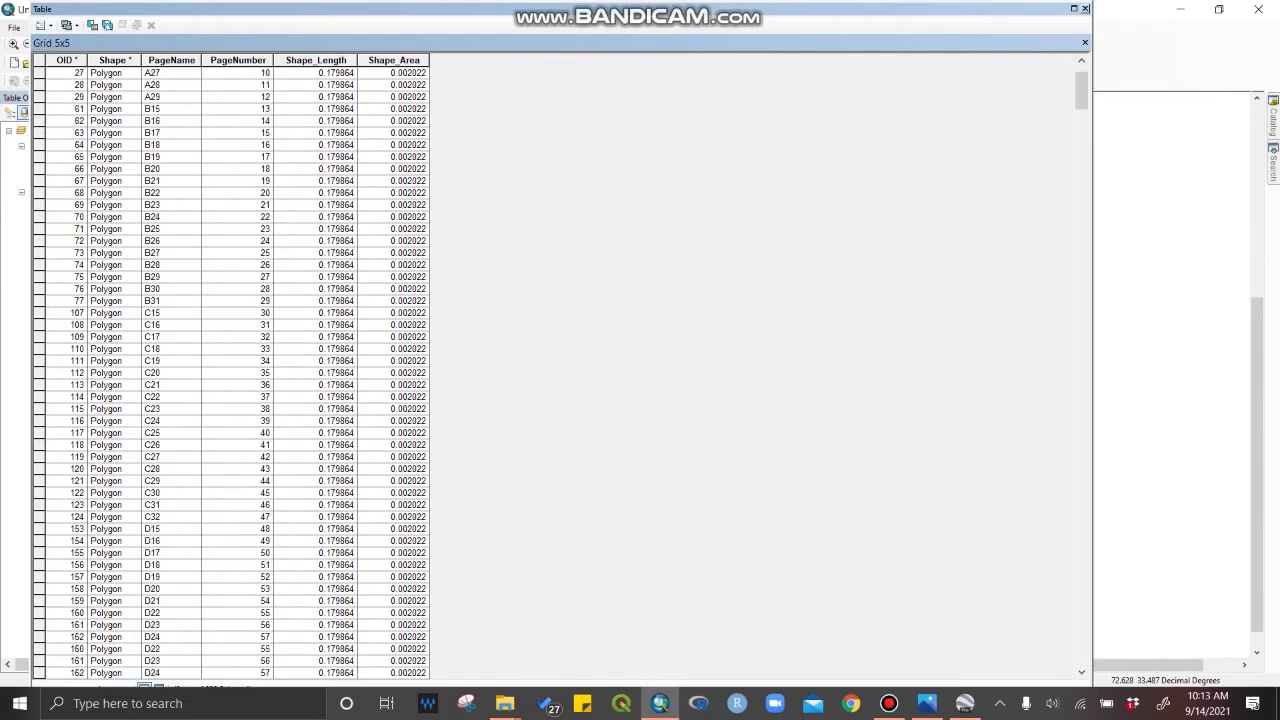
pyautogui.scroll(-20, 232, 370)
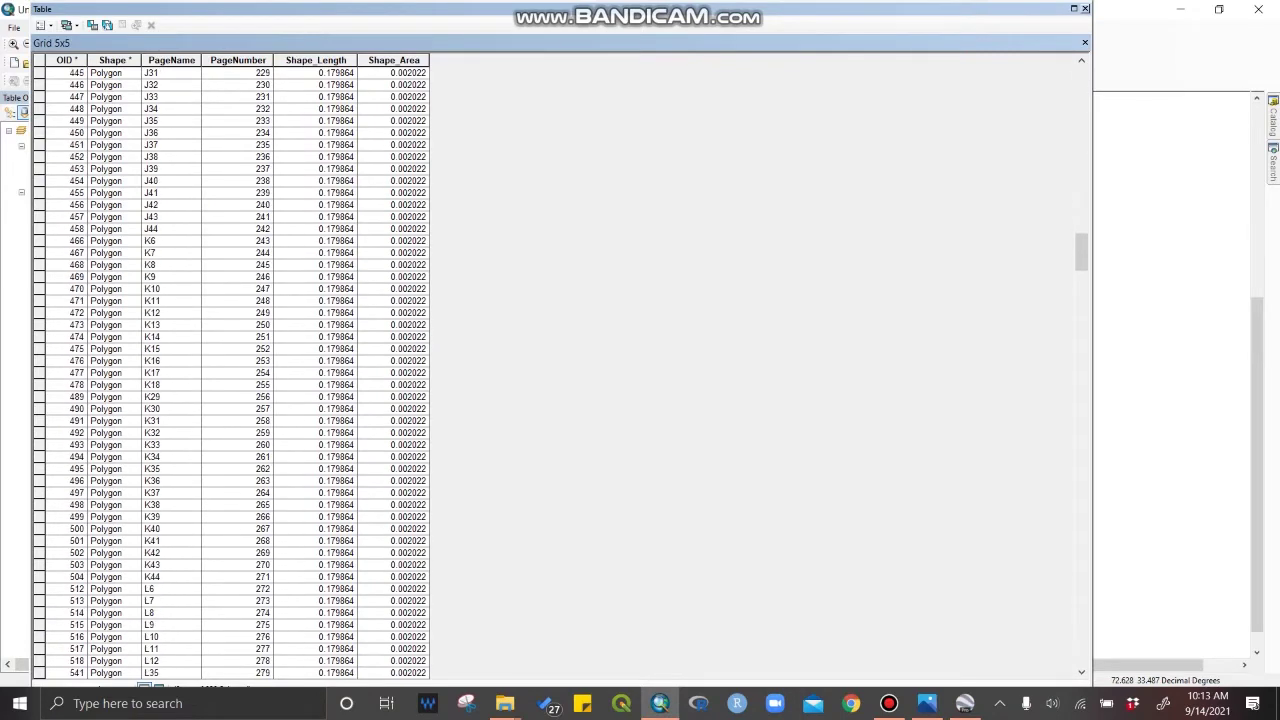
pyautogui.scroll(20, 232, 370)
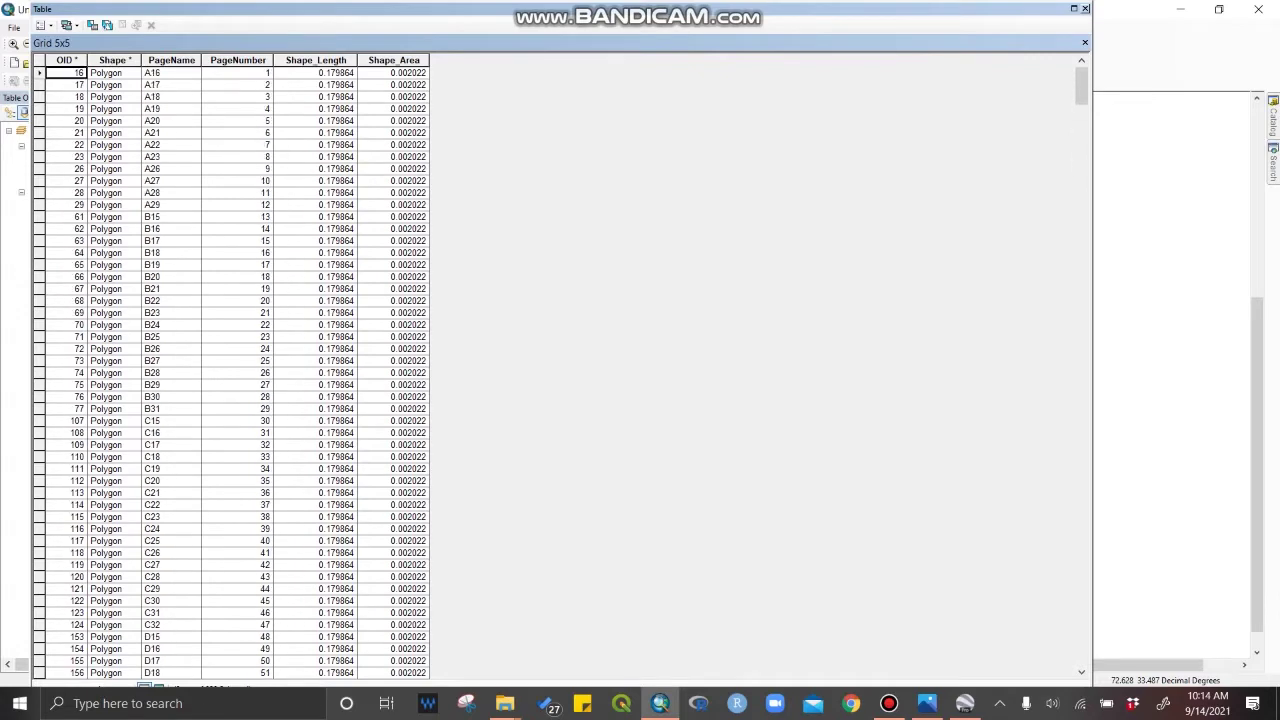
pyautogui.scroll(-20, 232, 370)
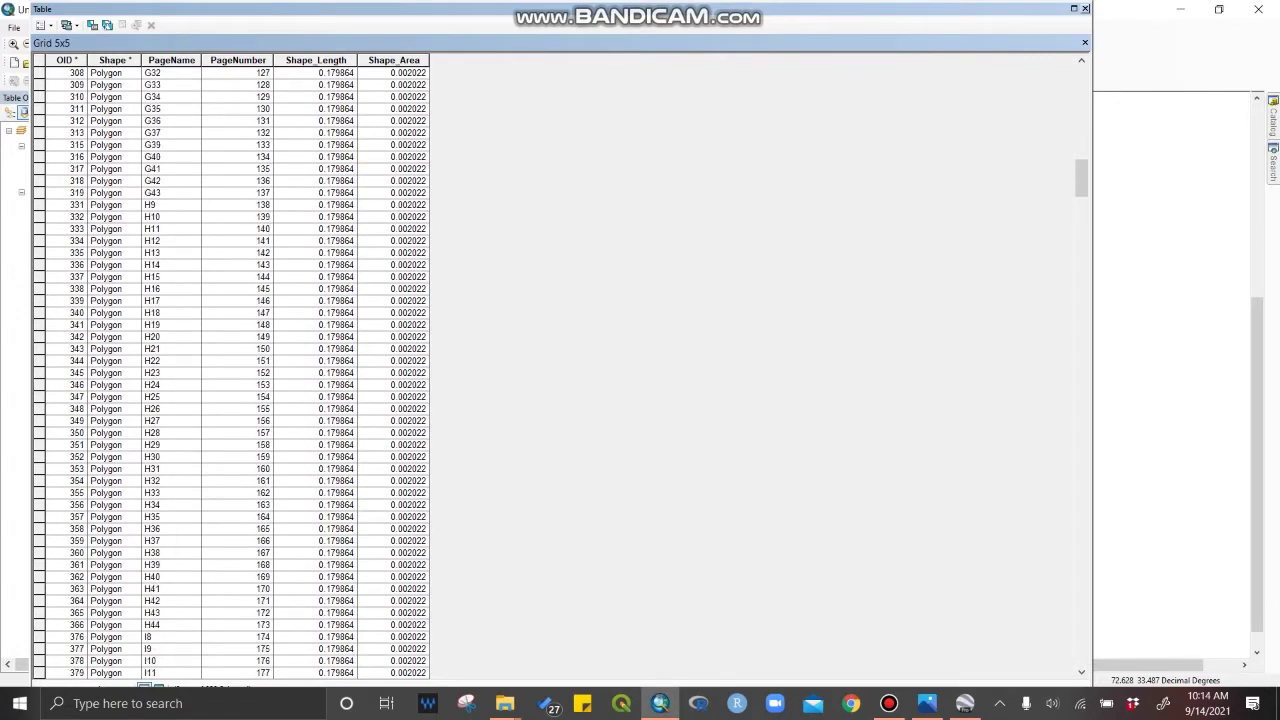
pyautogui.scroll(-20, 232, 370)
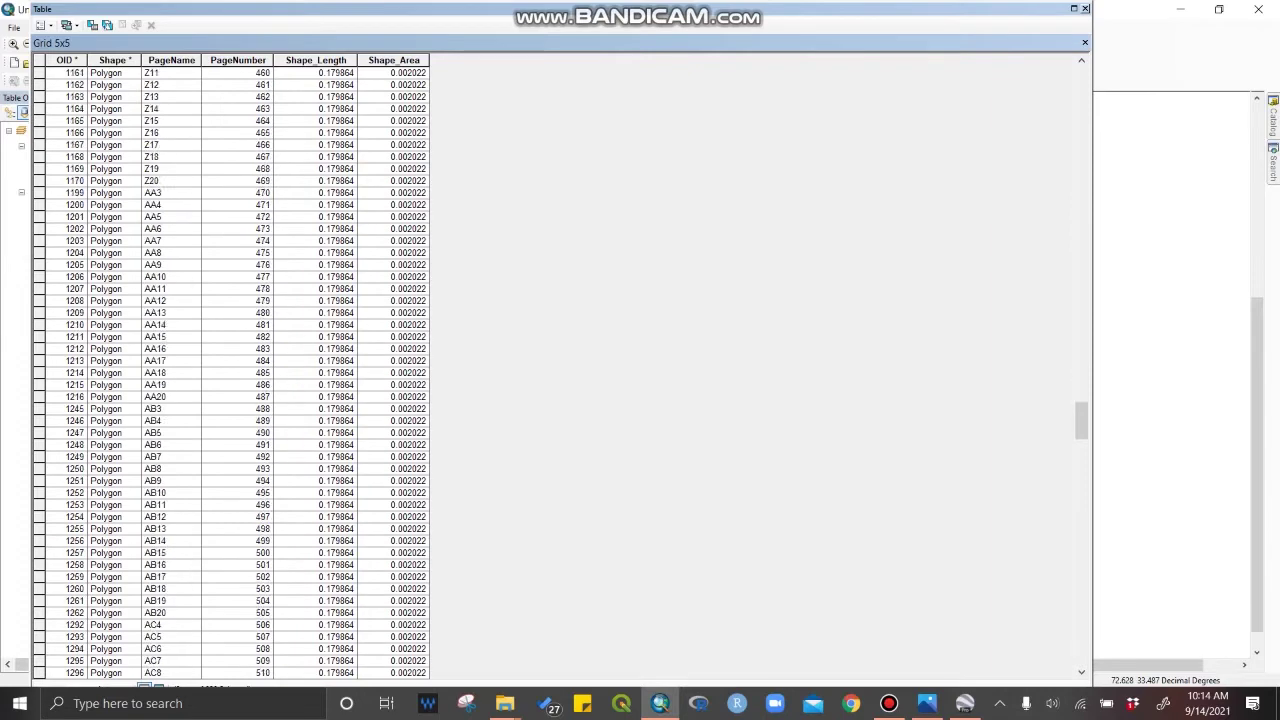
pyautogui.scroll(-20, 232, 370)
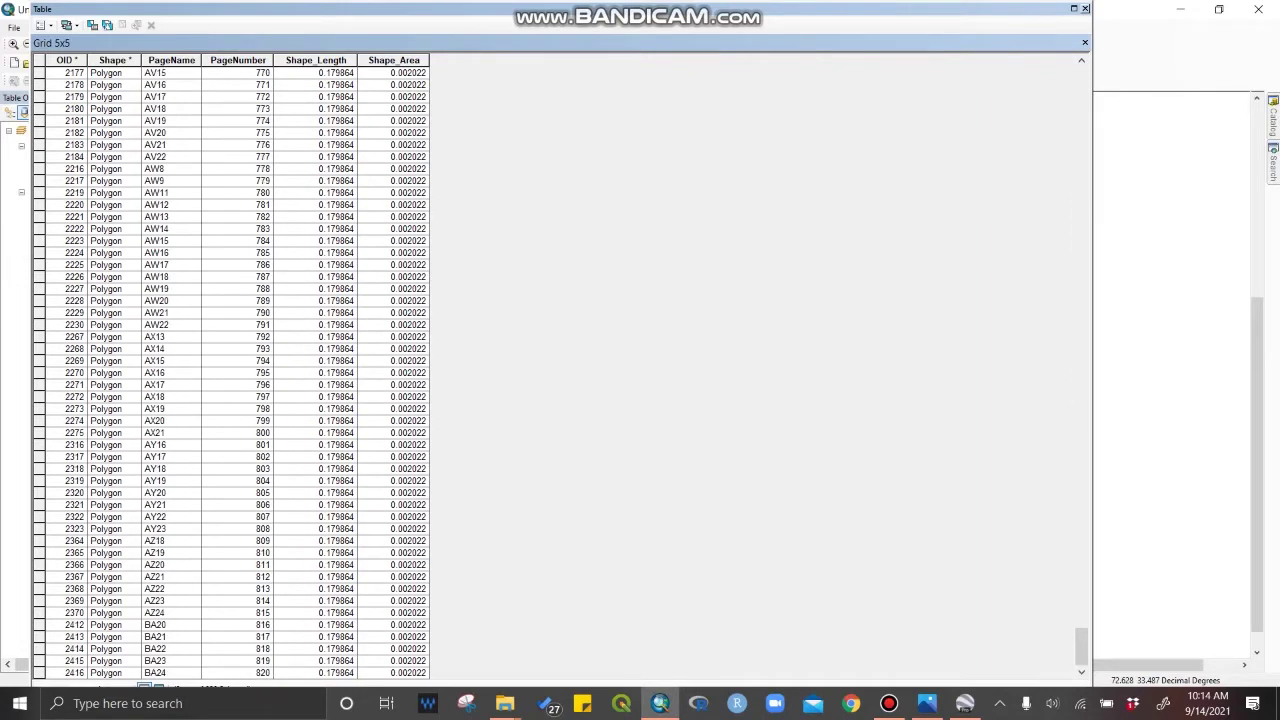
pyautogui.moveTo(400, 8); pyautogui.dragTo(460, 16)
pyautogui.scroll(20, 232, 370)
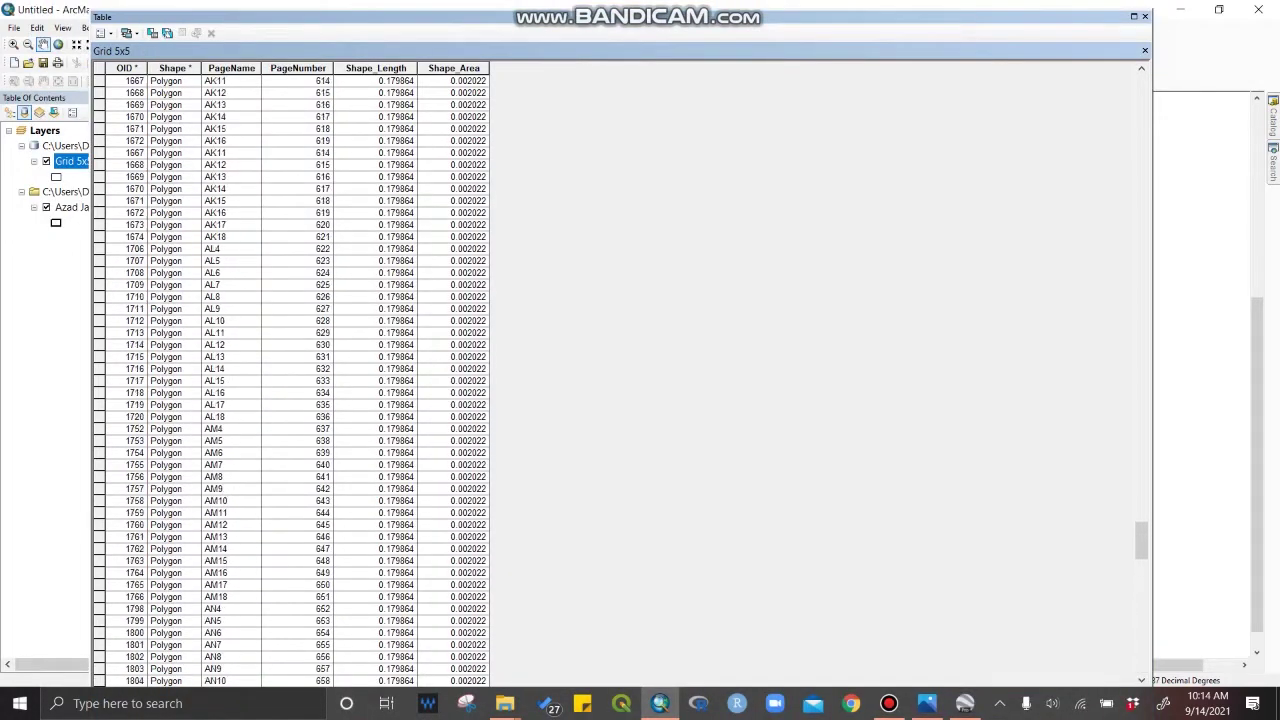
pyautogui.scroll(20, 232, 370)
pyautogui.scroll(20, 232, 370)
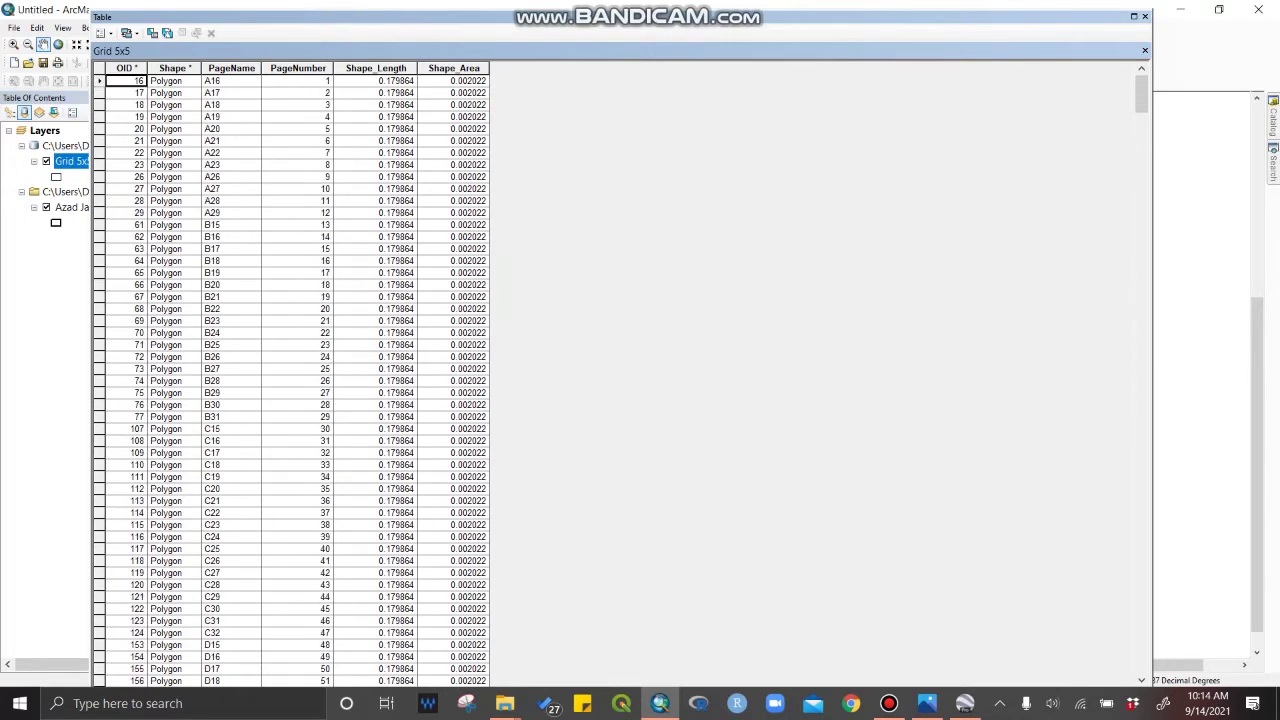
pyautogui.click(1144, 16)
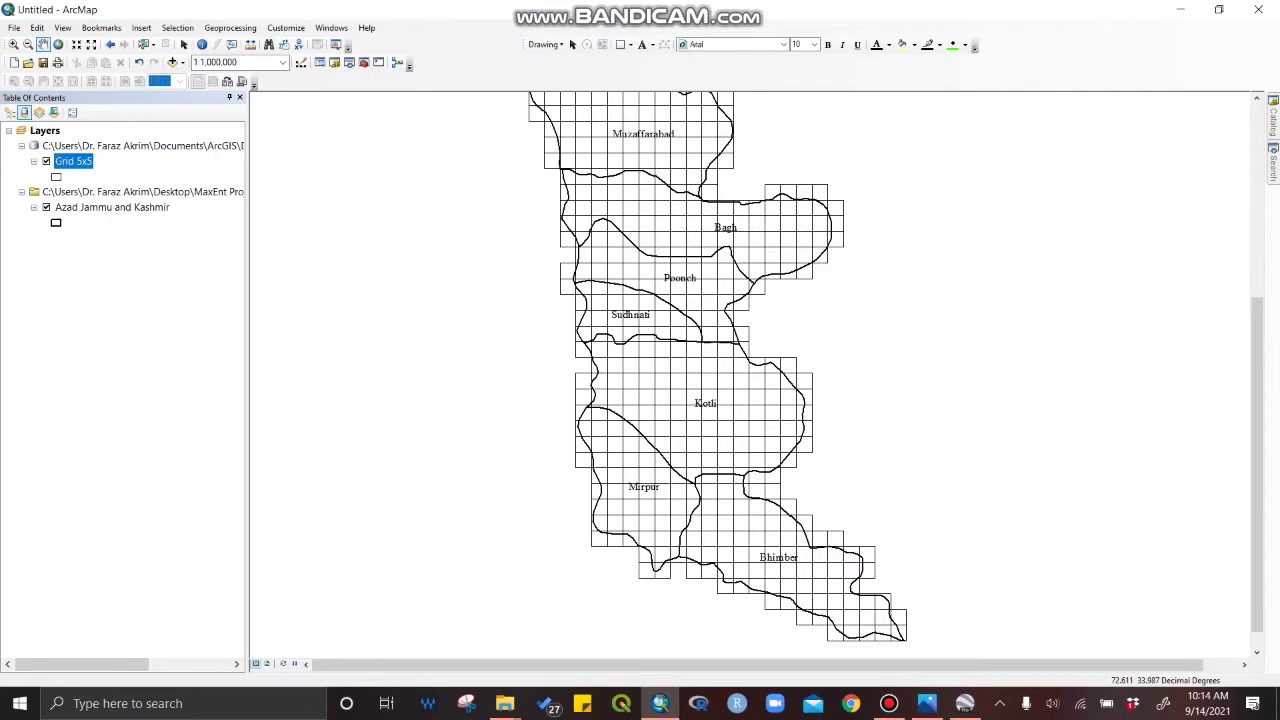
# Turn on labels for the Grid 5x5 layer and set its label field to PageNumber.
pyautogui.rightClick(86, 162)
pyautogui.click(133, 312)
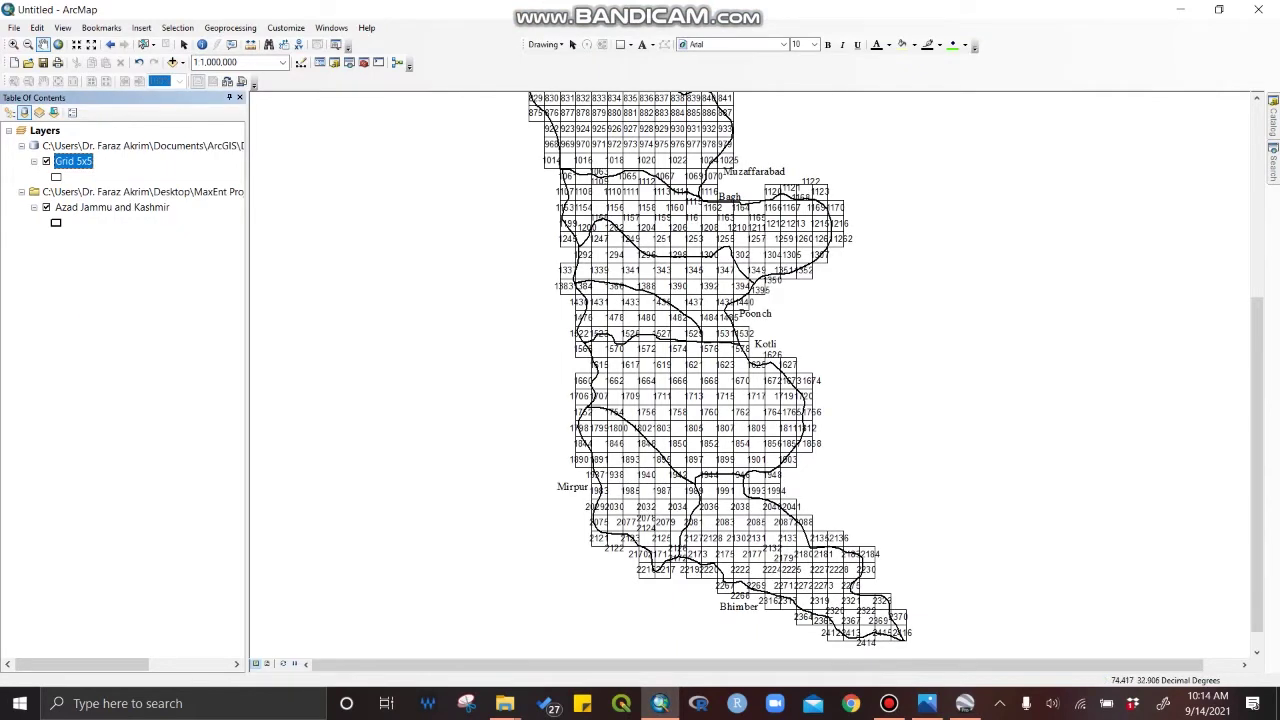
pyautogui.rightClick(74, 161)
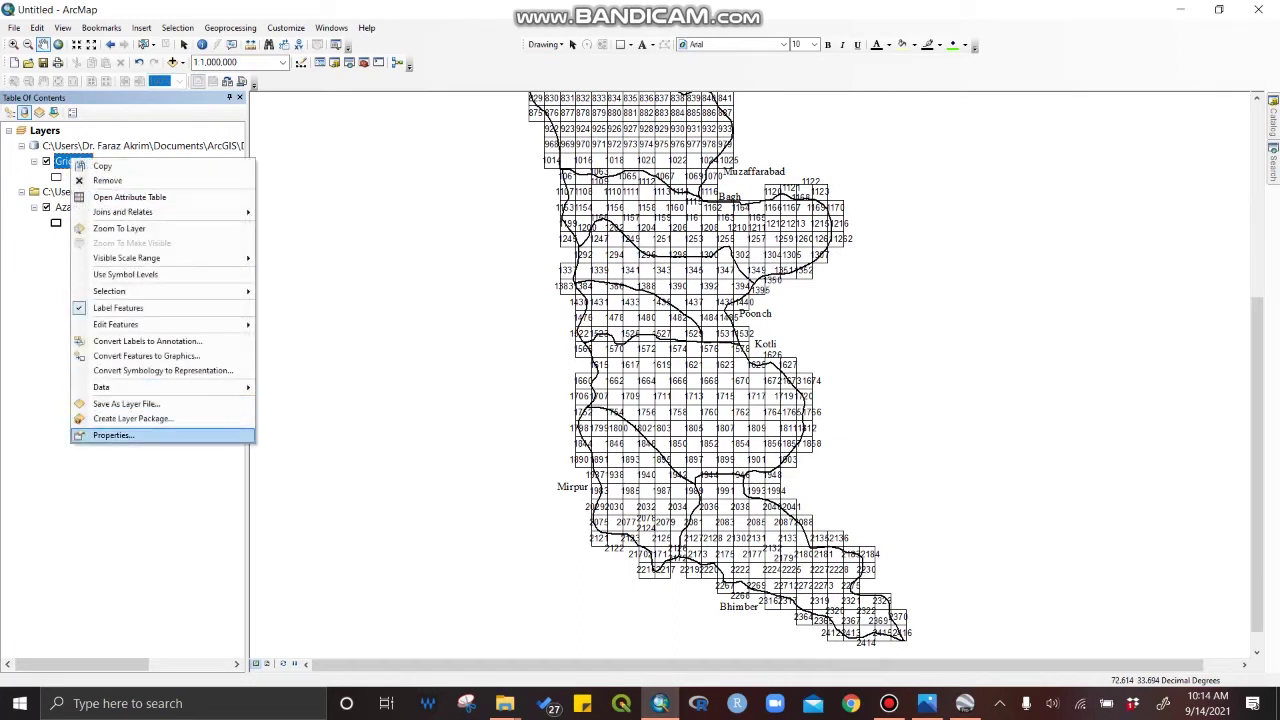
pyautogui.click(120, 436)
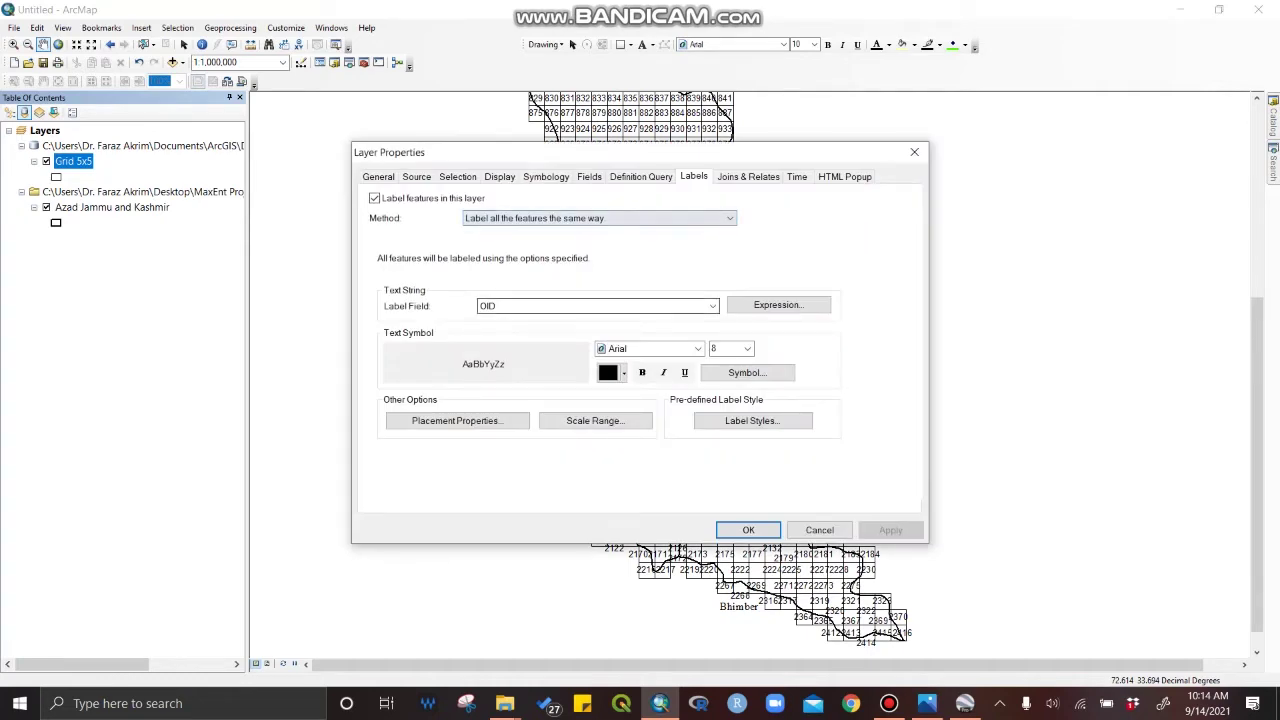
pyautogui.click(712, 306)
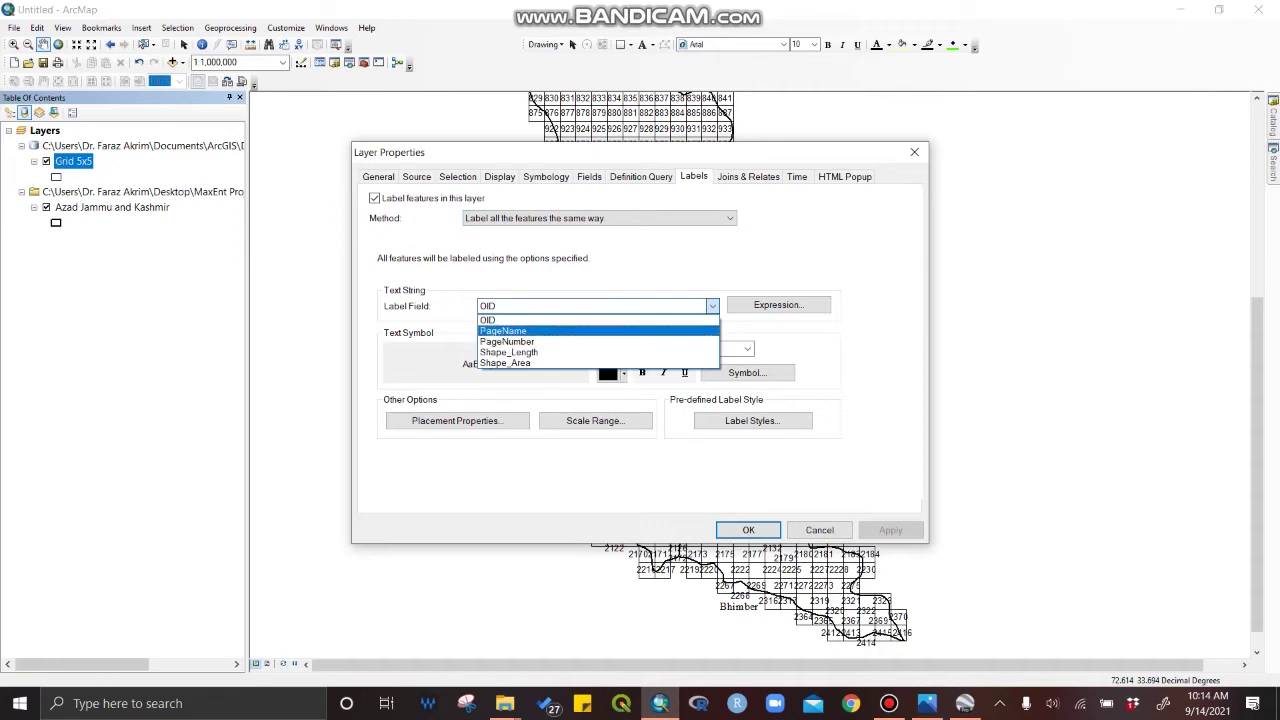
pyautogui.click(507, 341)
pyautogui.press('Return')
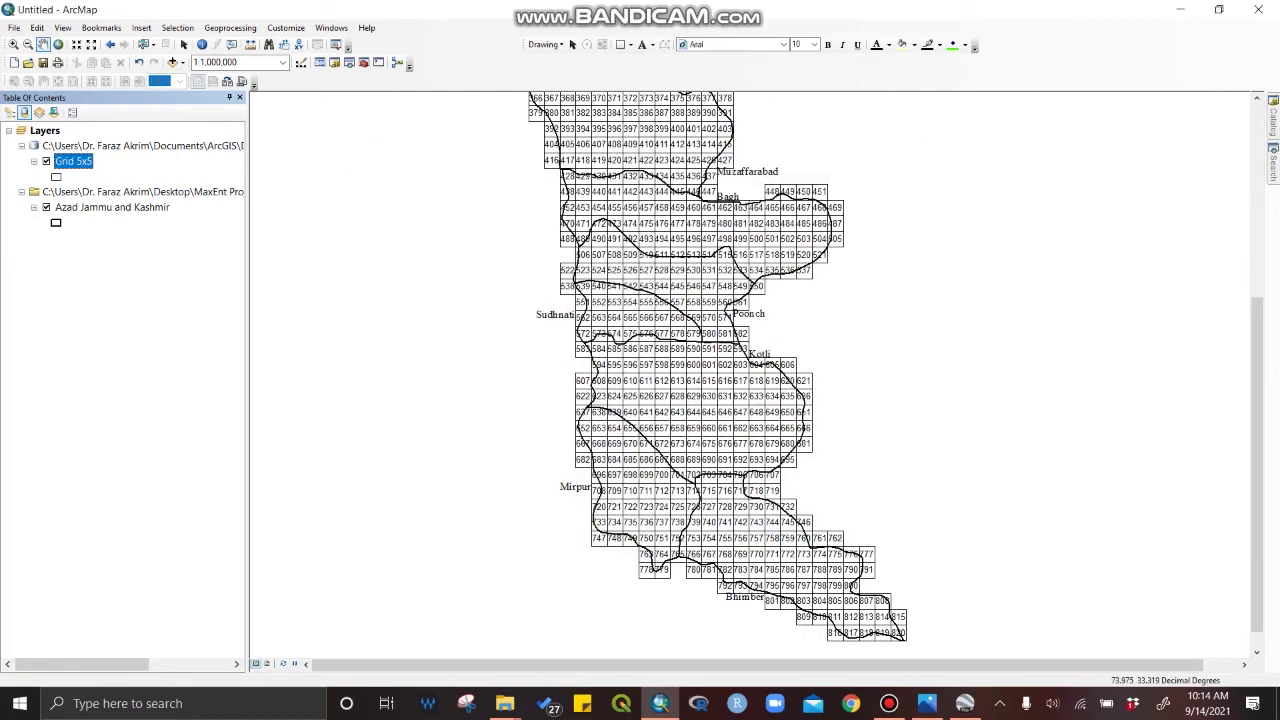
# Examine the page-number labels of the grid cells across all districts, from Kotli up to Neelum and back down to Bhimber.
pyautogui.scroll(3, 727, 438)
pyautogui.scroll(-5, 727, 438)
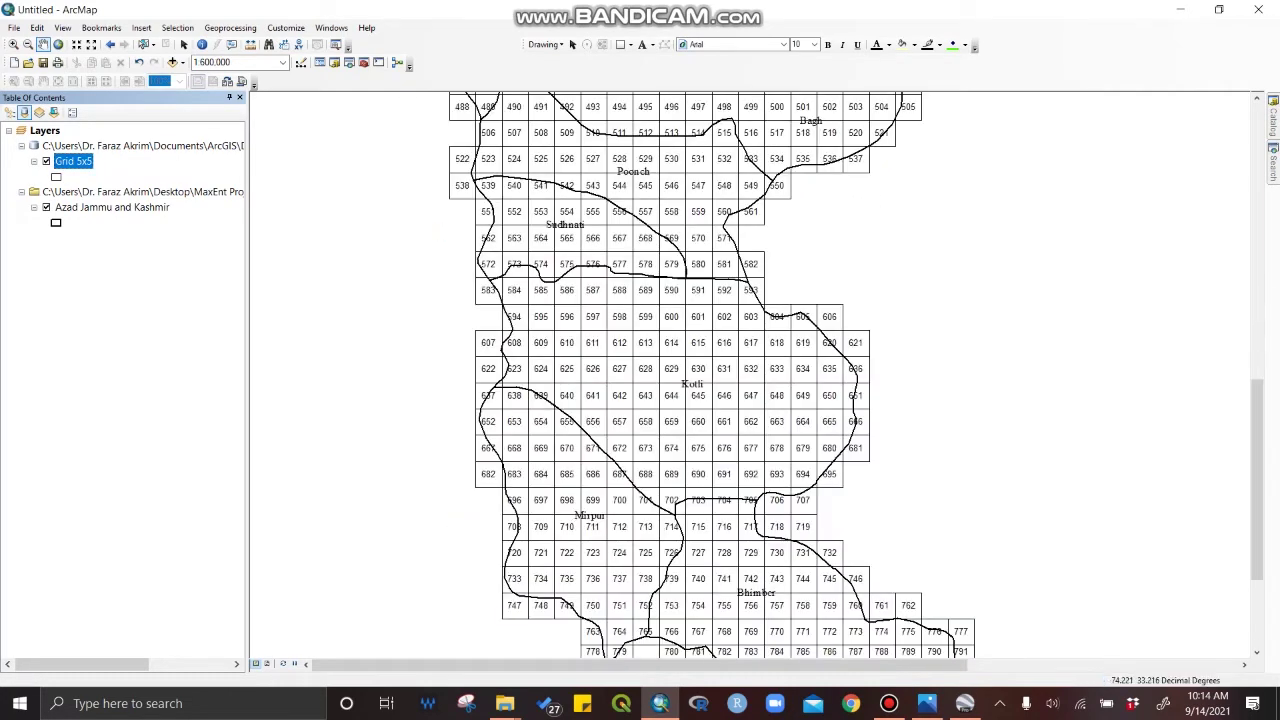
pyautogui.moveTo(845, 520); pyautogui.dragTo(681, 326)
pyautogui.moveTo(636, 217); pyautogui.dragTo(822, 550)
pyautogui.moveTo(813, 216); pyautogui.dragTo(822, 550)
pyautogui.moveTo(822, 250); pyautogui.dragTo(717, 493)
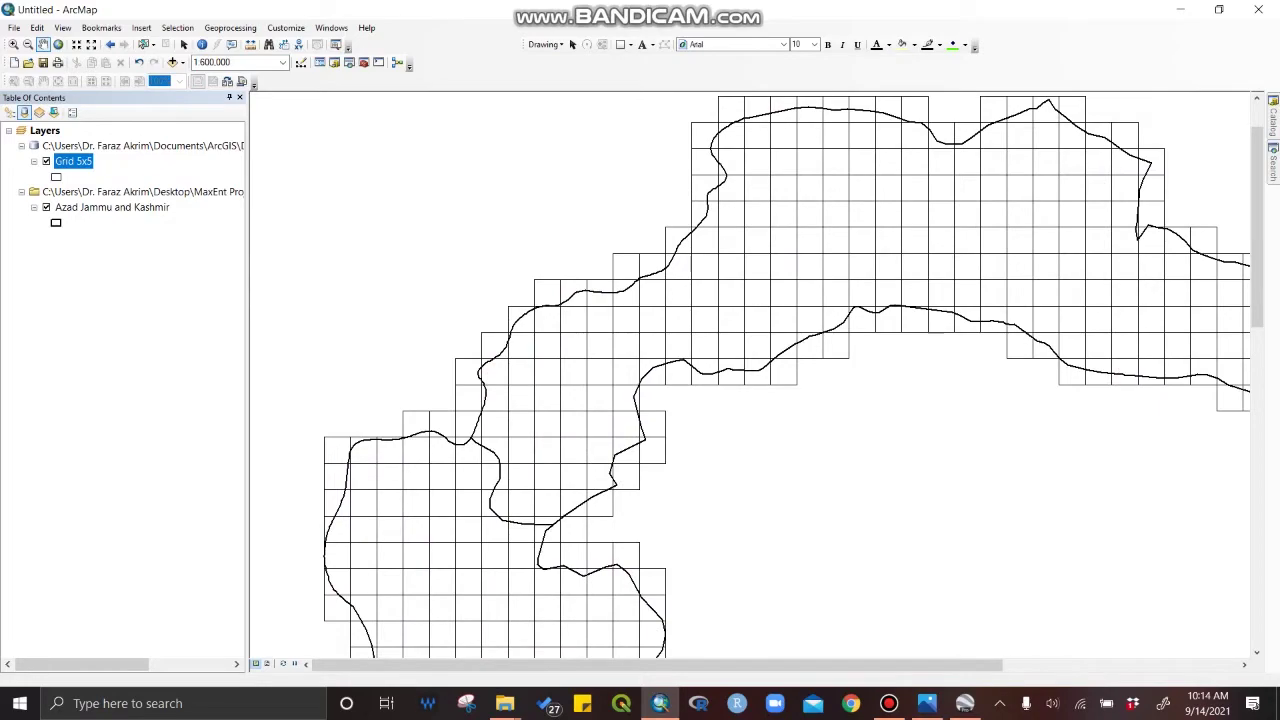
pyautogui.moveTo(822, 300); pyautogui.dragTo(675, 405)
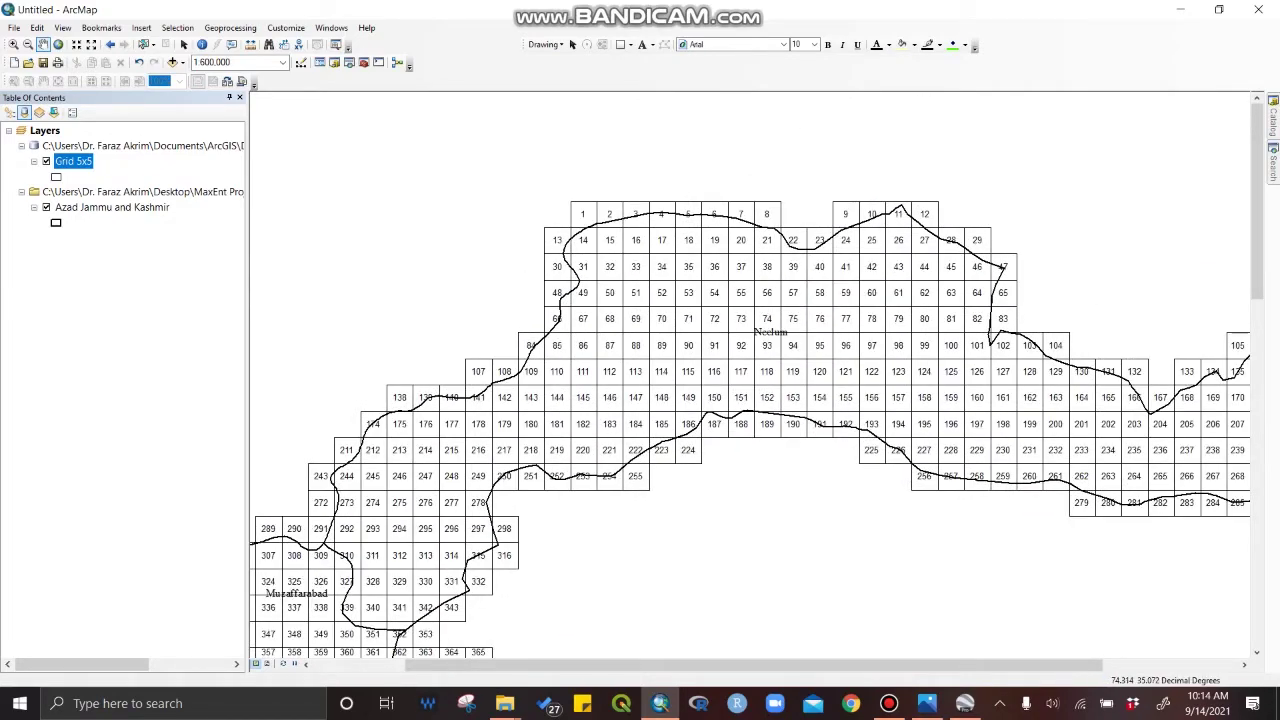
pyautogui.moveTo(880, 300); pyautogui.dragTo(644, 188)
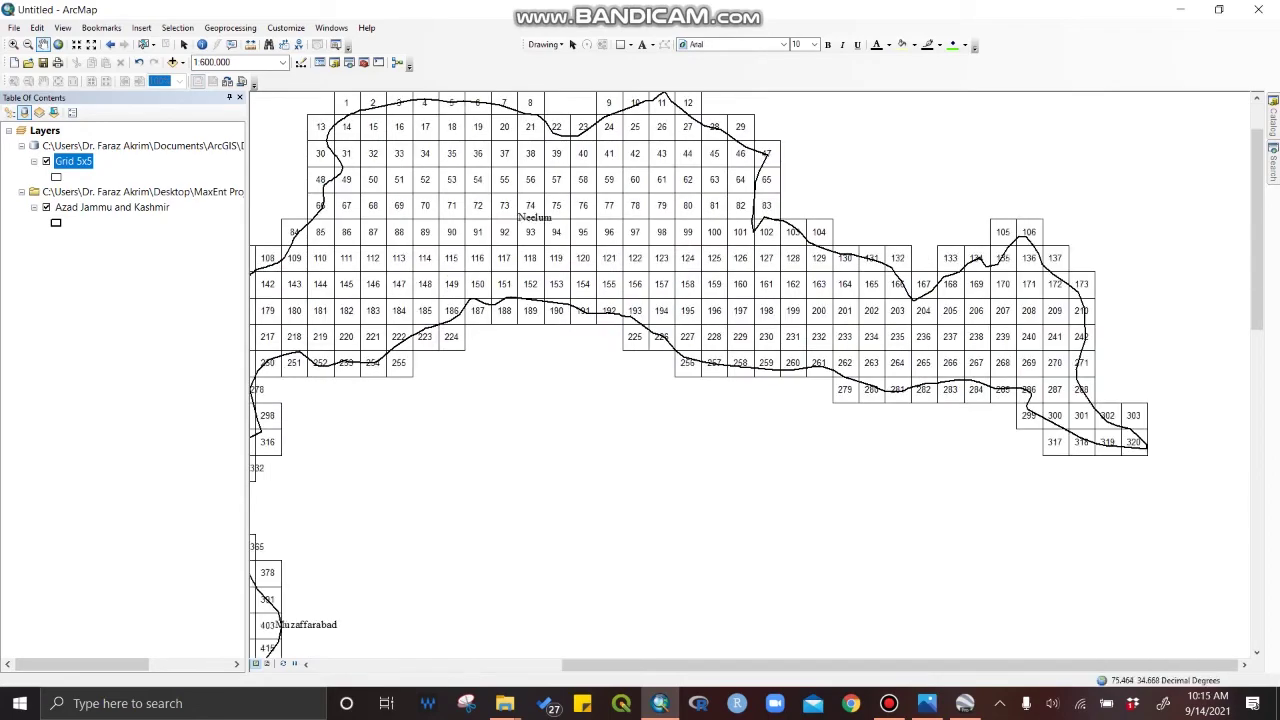
pyautogui.moveTo(560, 420); pyautogui.dragTo(1094, 255)
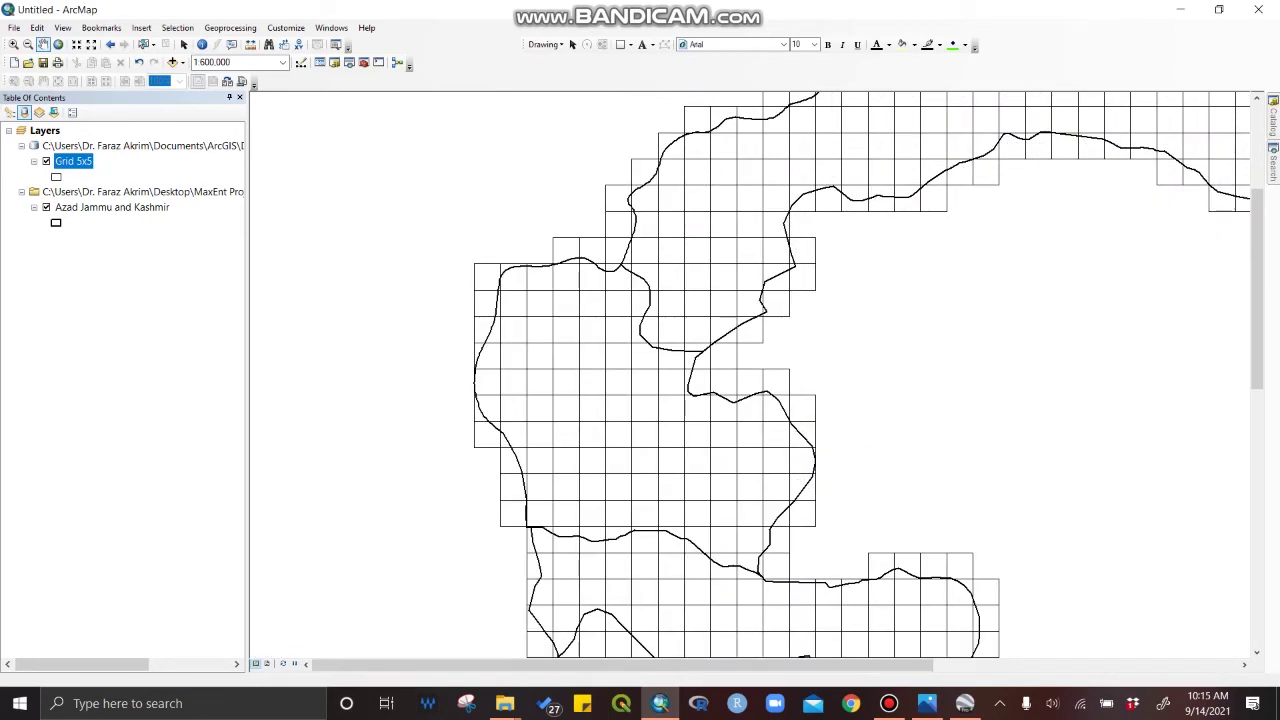
pyautogui.moveTo(957, 565); pyautogui.dragTo(936, 283)
pyautogui.moveTo(831, 492); pyautogui.dragTo(811, 217)
pyautogui.moveTo(858, 452); pyautogui.dragTo(753, 302)
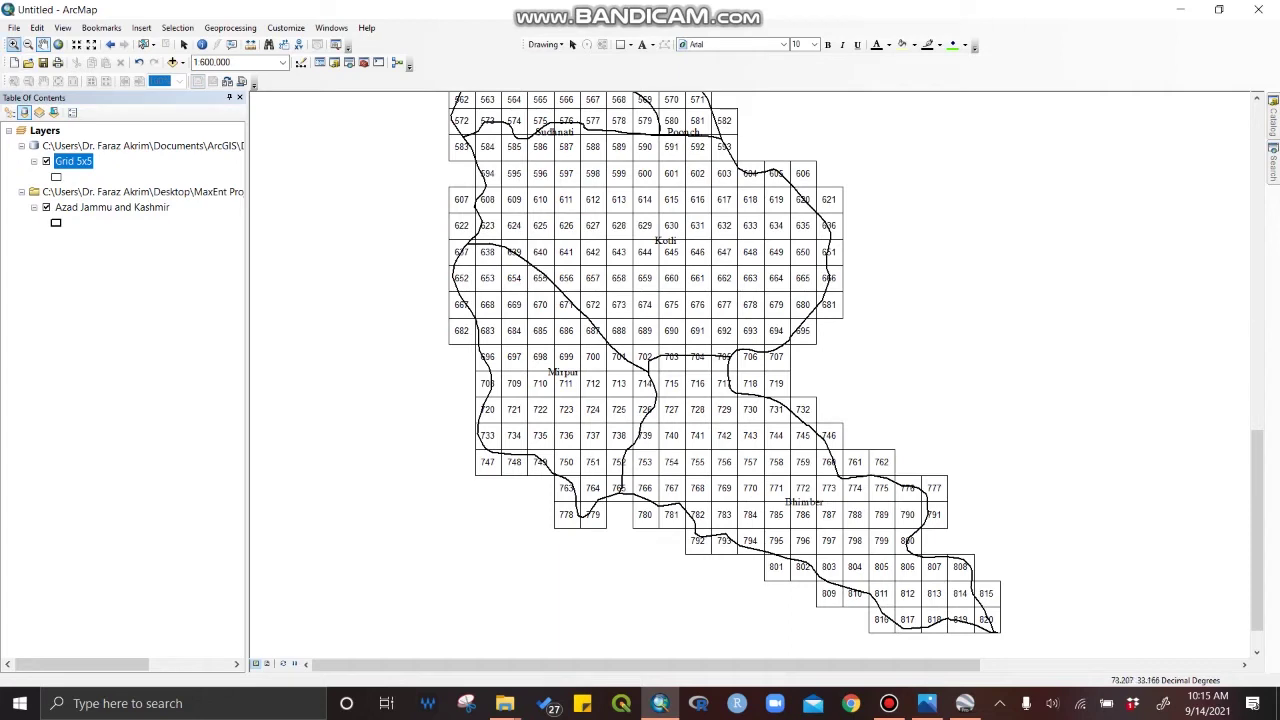
# Start saving the map document under a new name in the whole AJK shp files folder inside MaxEnt Project July 2021 on the Desktop.
pyautogui.click(14, 27)
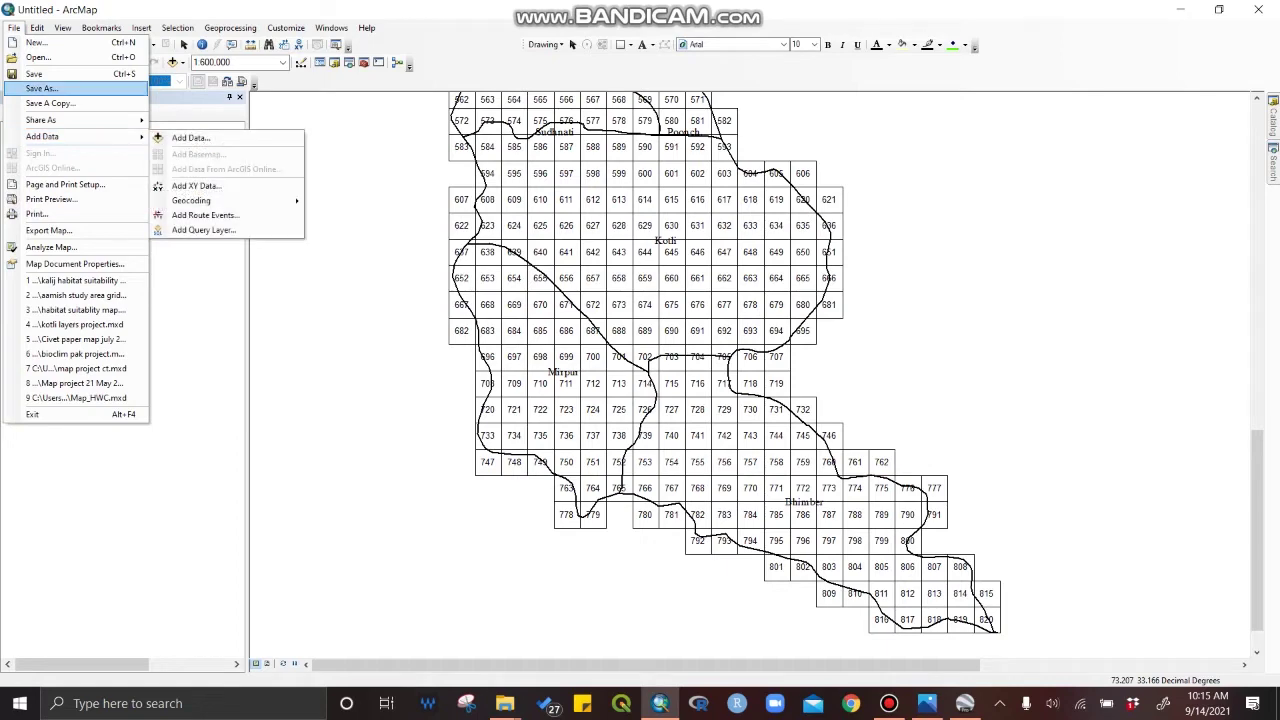
pyautogui.click(45, 88)
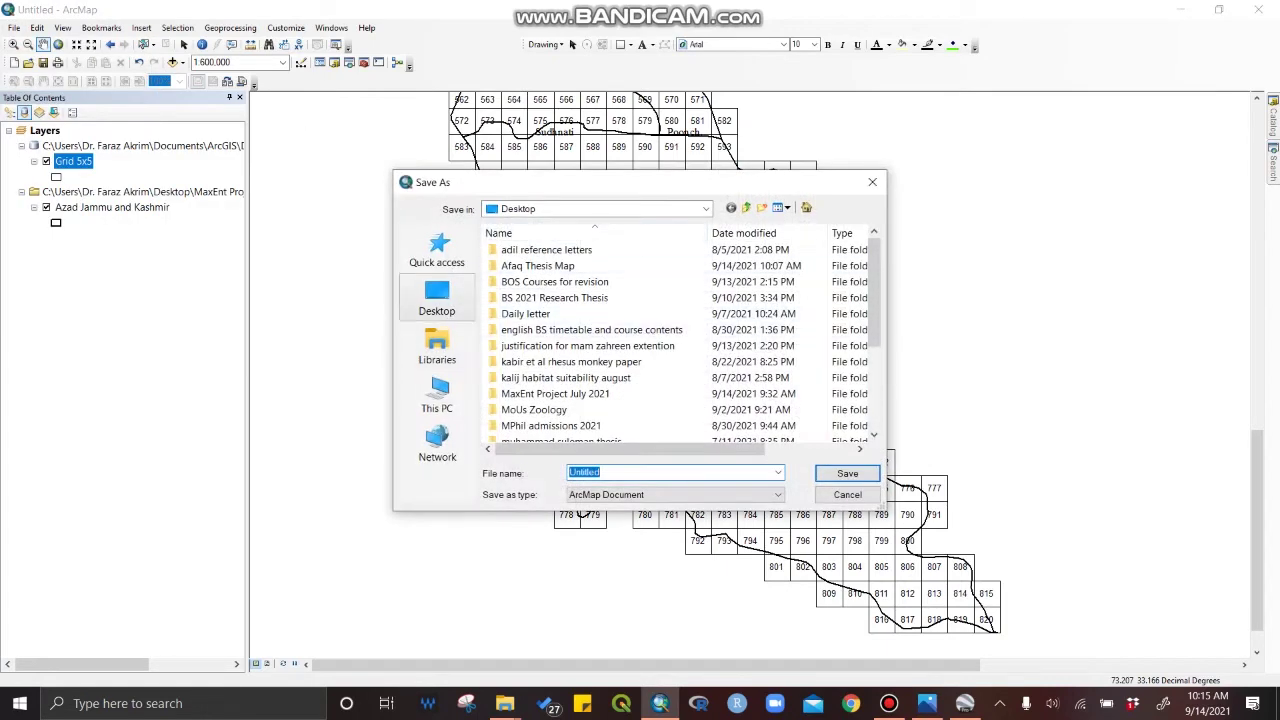
pyautogui.click(437, 297)
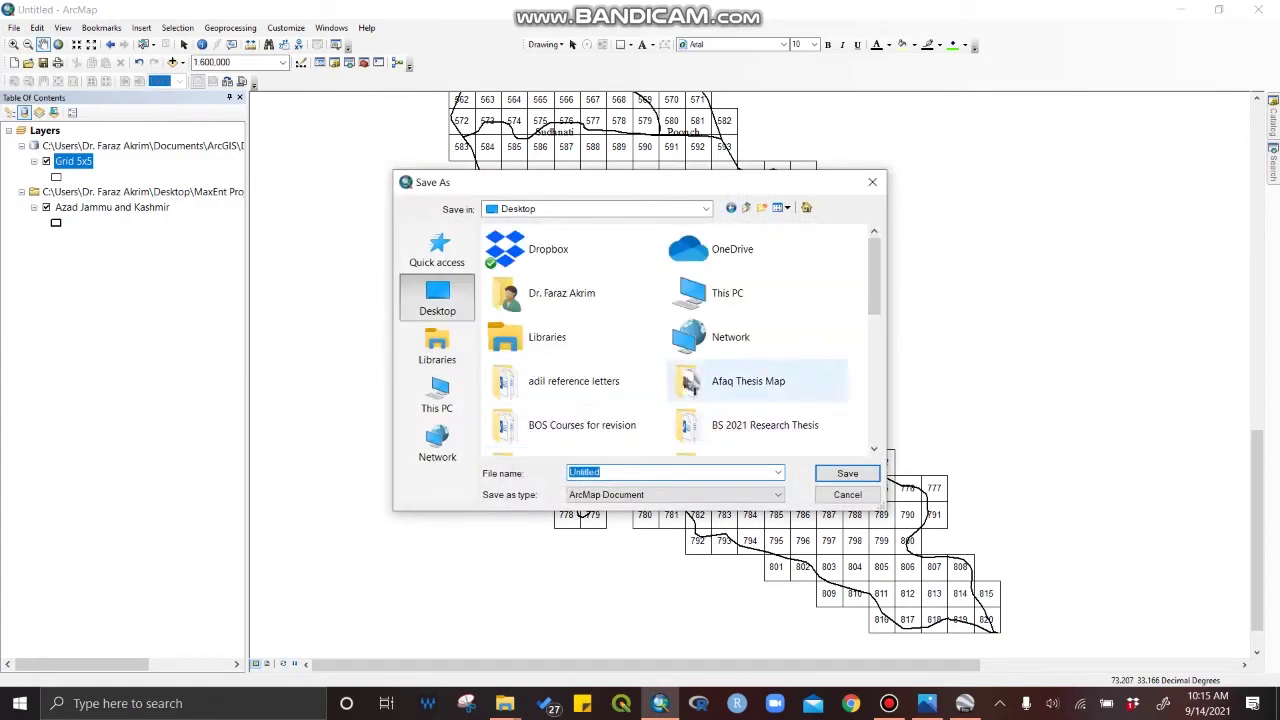
pyautogui.scroll(-5, 757, 381)
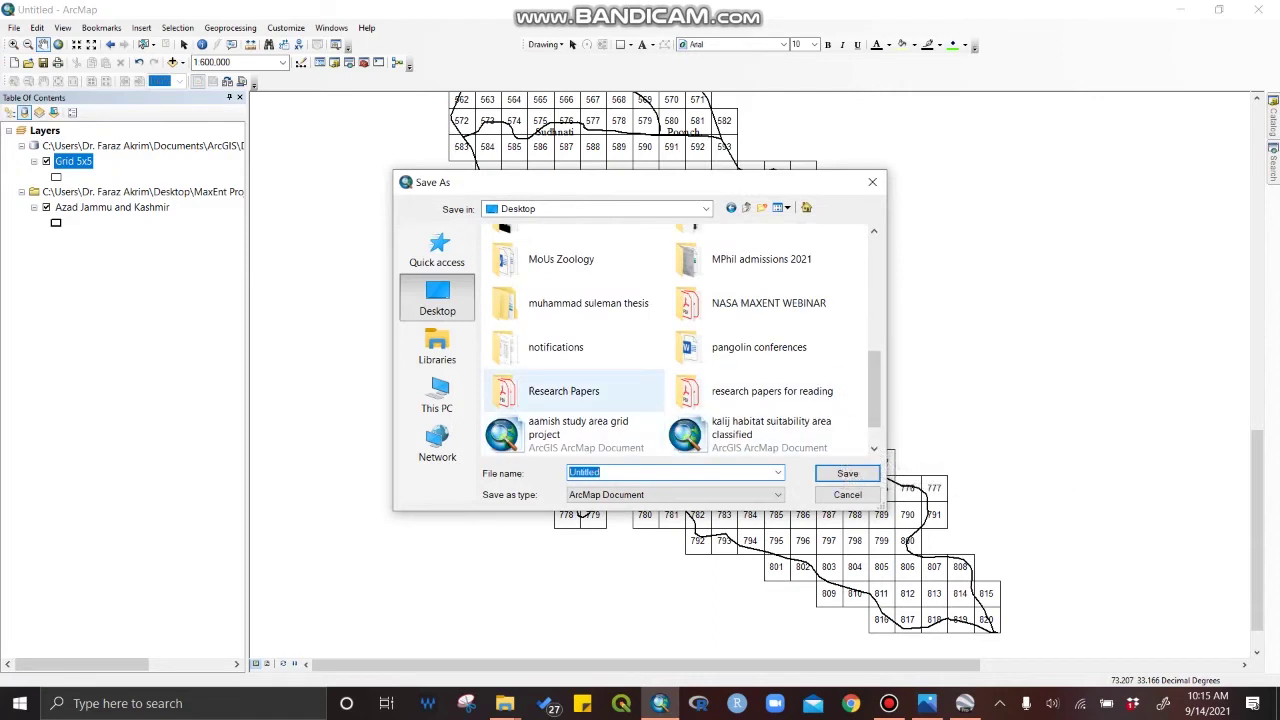
pyautogui.doubleClick(768, 303)
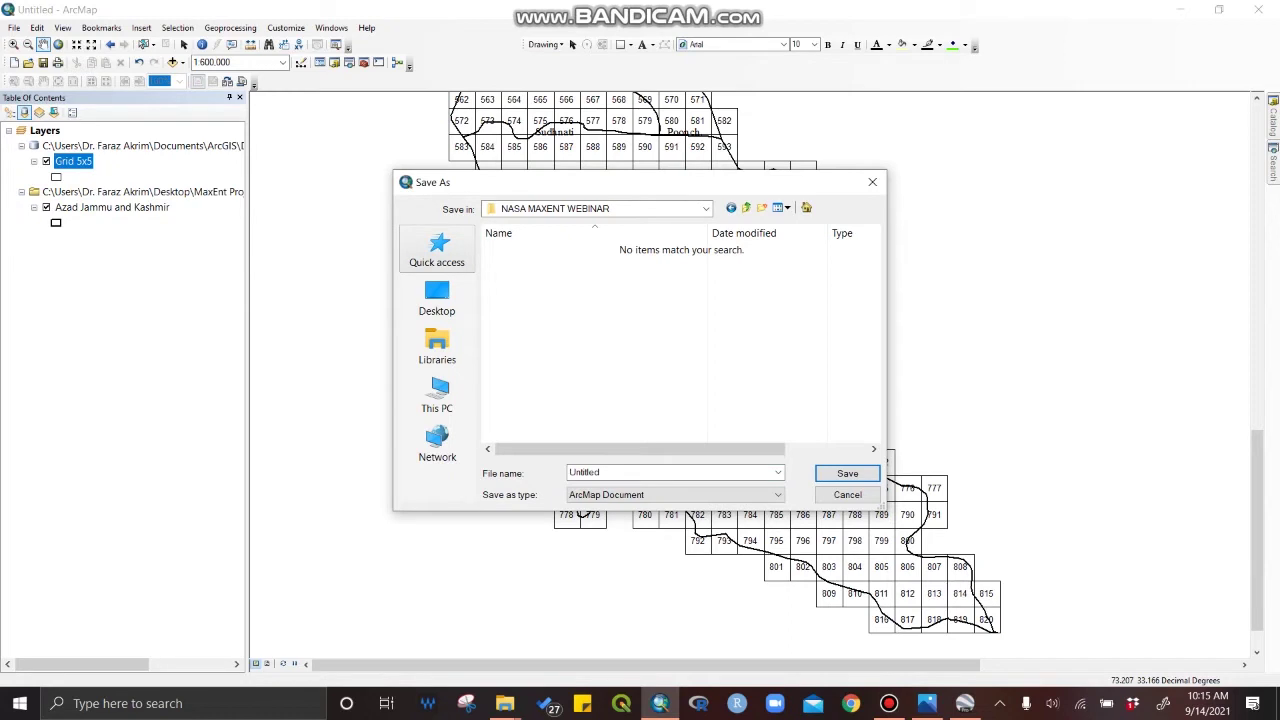
pyautogui.click(745, 207)
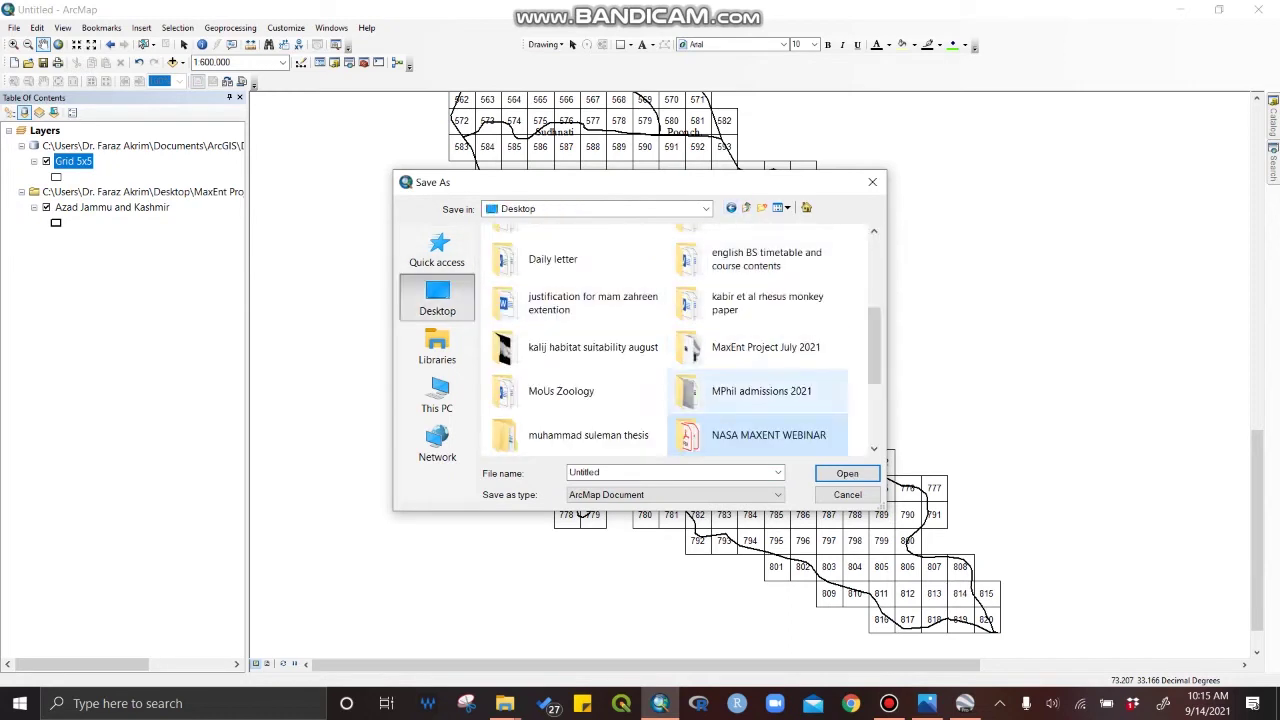
pyautogui.doubleClick(766, 347)
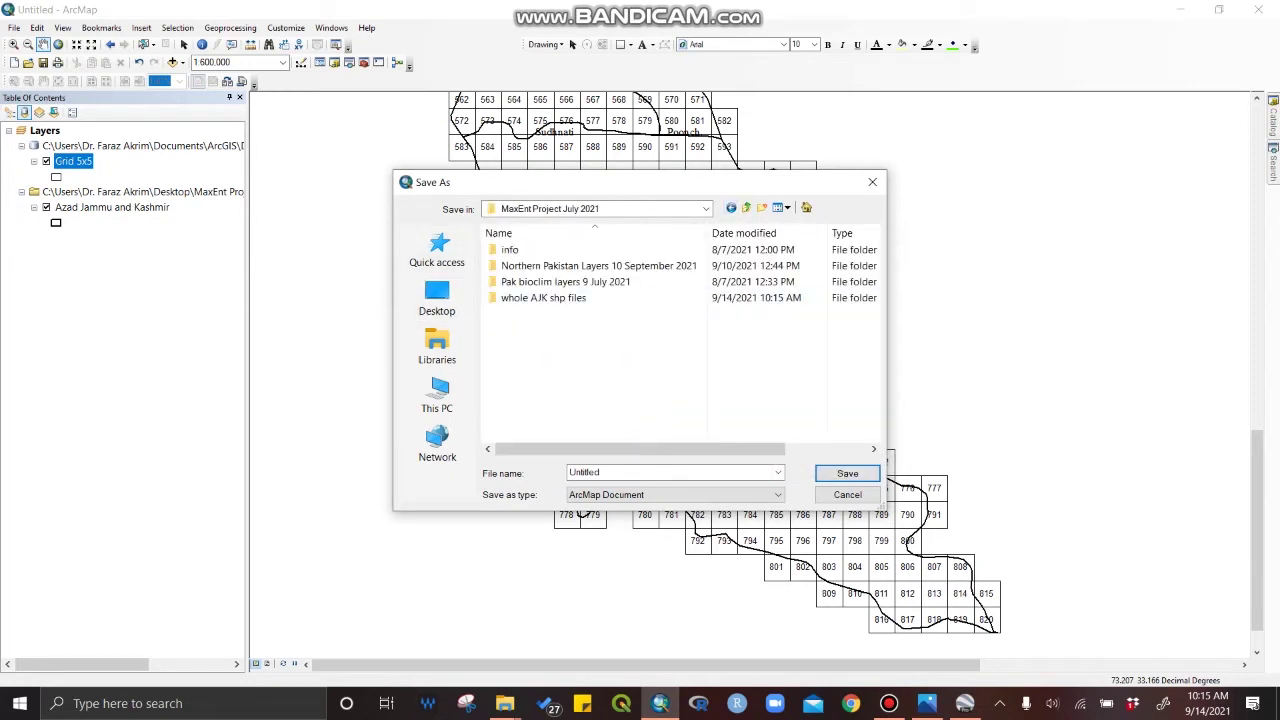
pyautogui.click(543, 297)
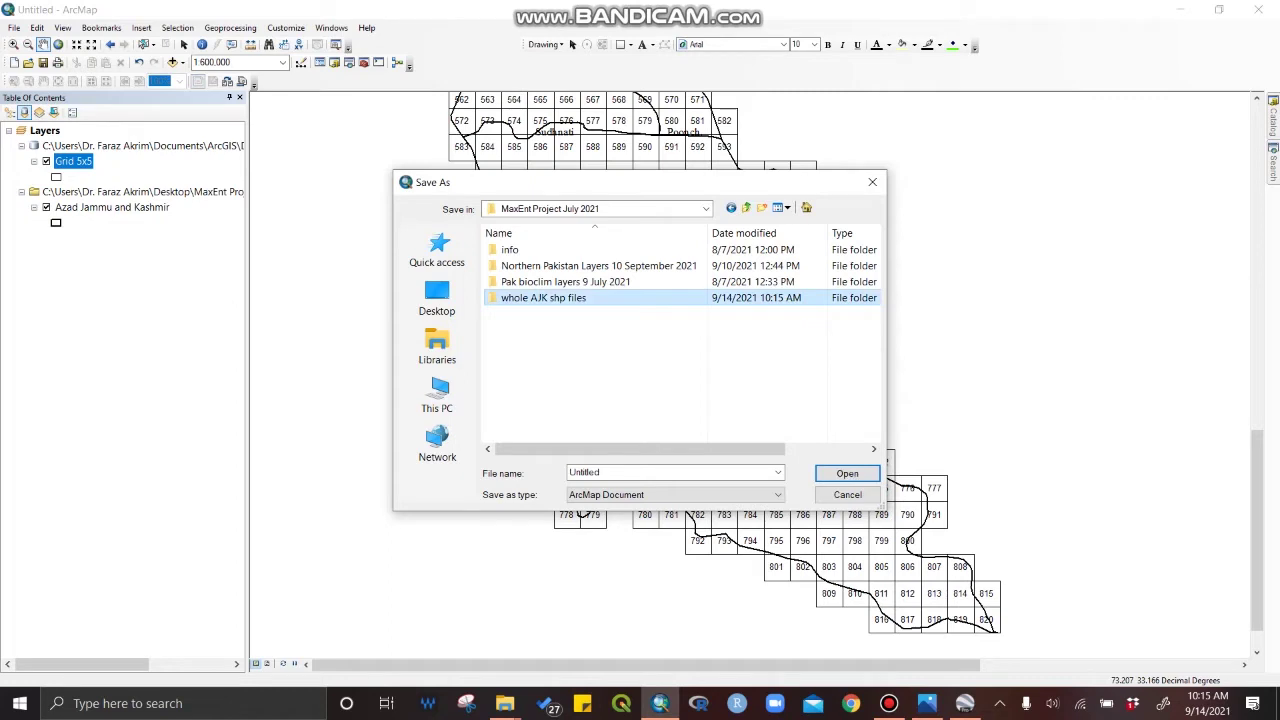
pyautogui.click(543, 297)
pyautogui.click(543, 320)
pyautogui.doubleClick(543, 297)
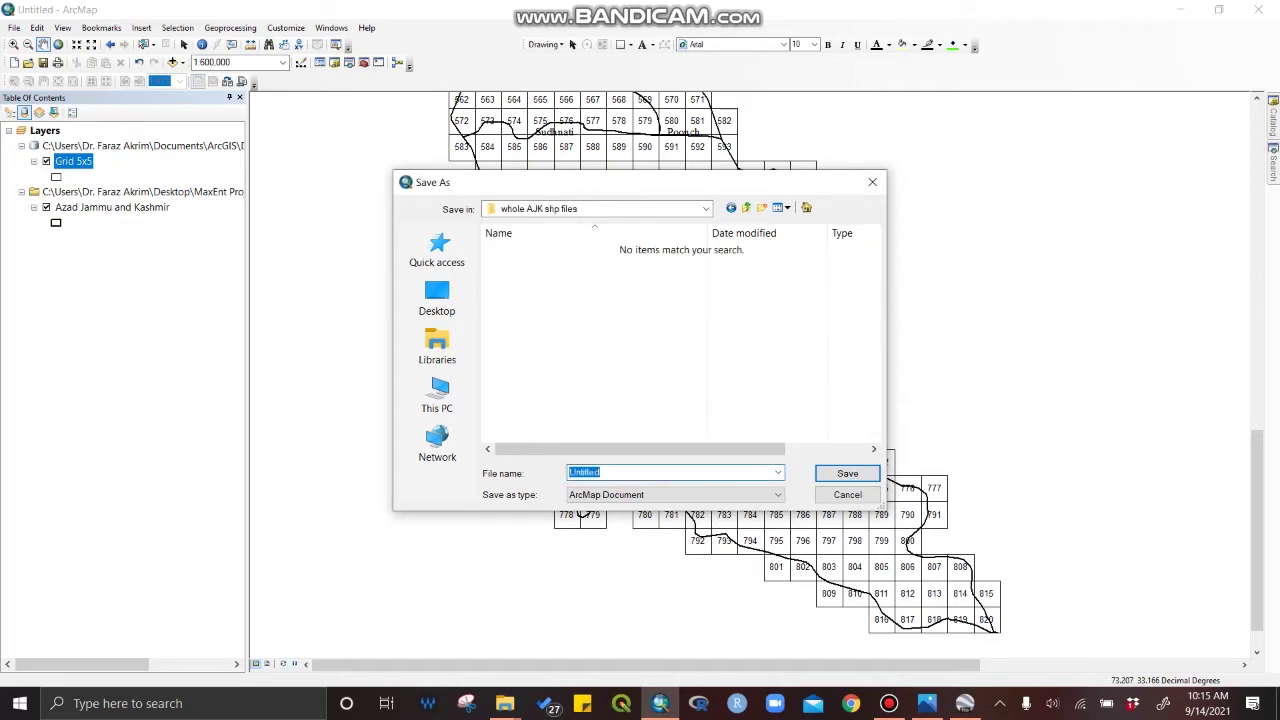
# Name the ArcMap document Survey Design and save it.
pyautogui.write('Su')
pyautogui.write('rvey Design')
pyautogui.click(847, 473)
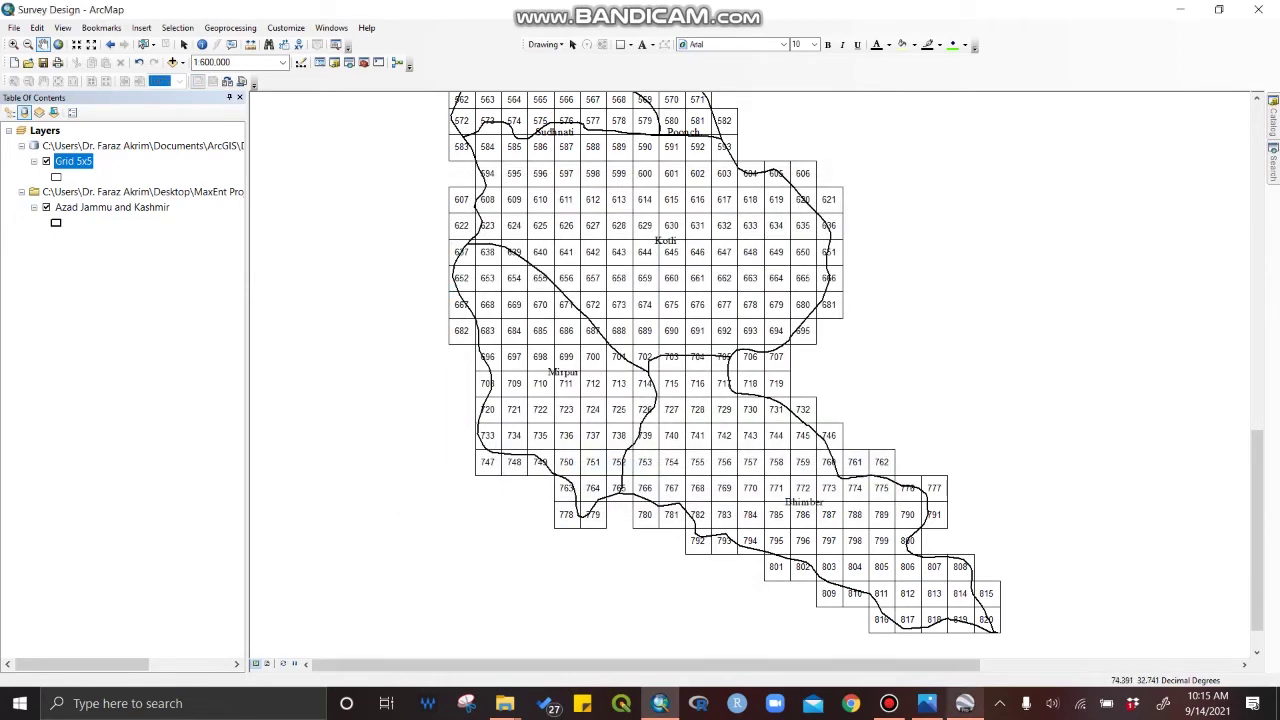
pyautogui.click(889, 703)
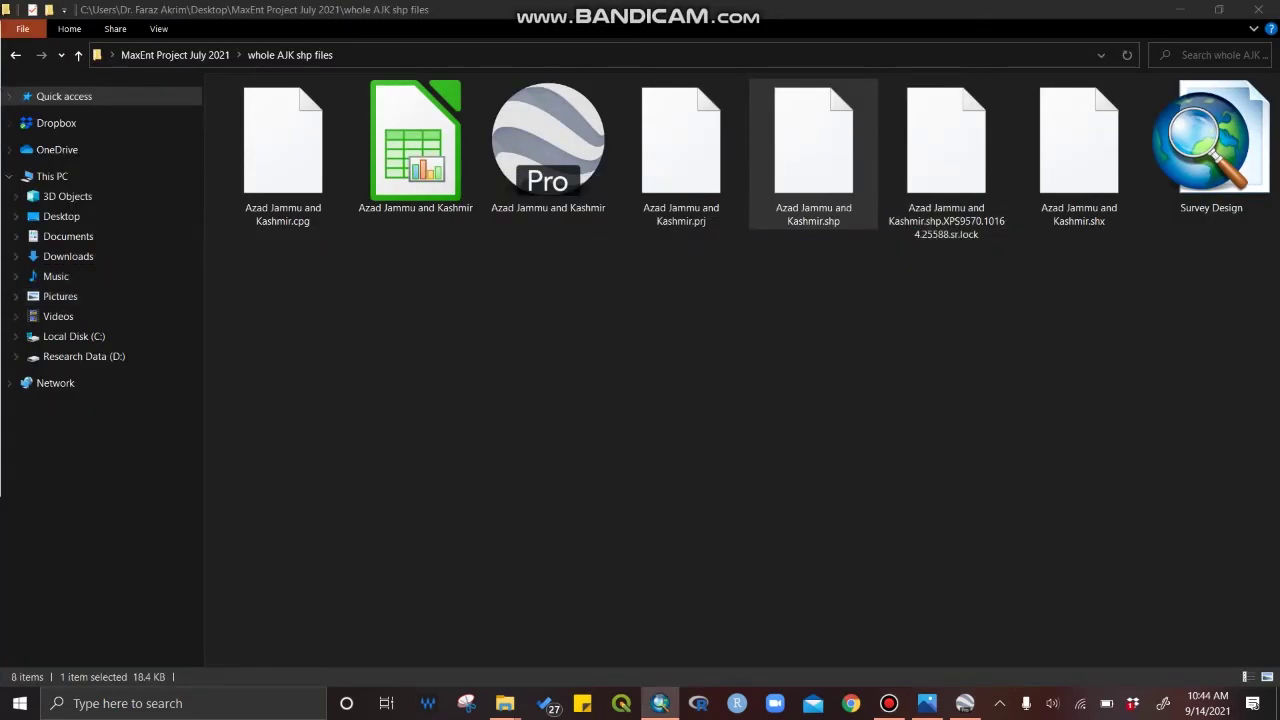
# Switch back to the Survey Design map in ArcMap.
pyautogui.hotkey('alt', 'Tab')
pyautogui.press('super+Up')
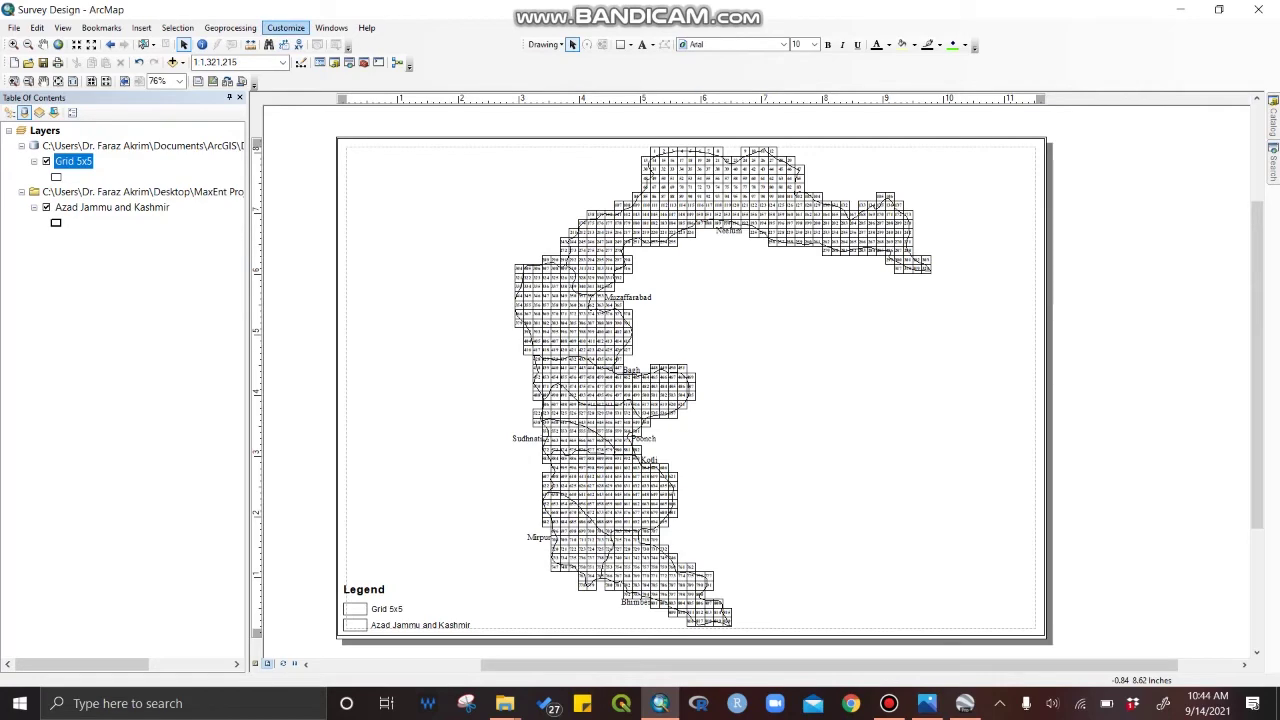
pyautogui.click(141, 27)
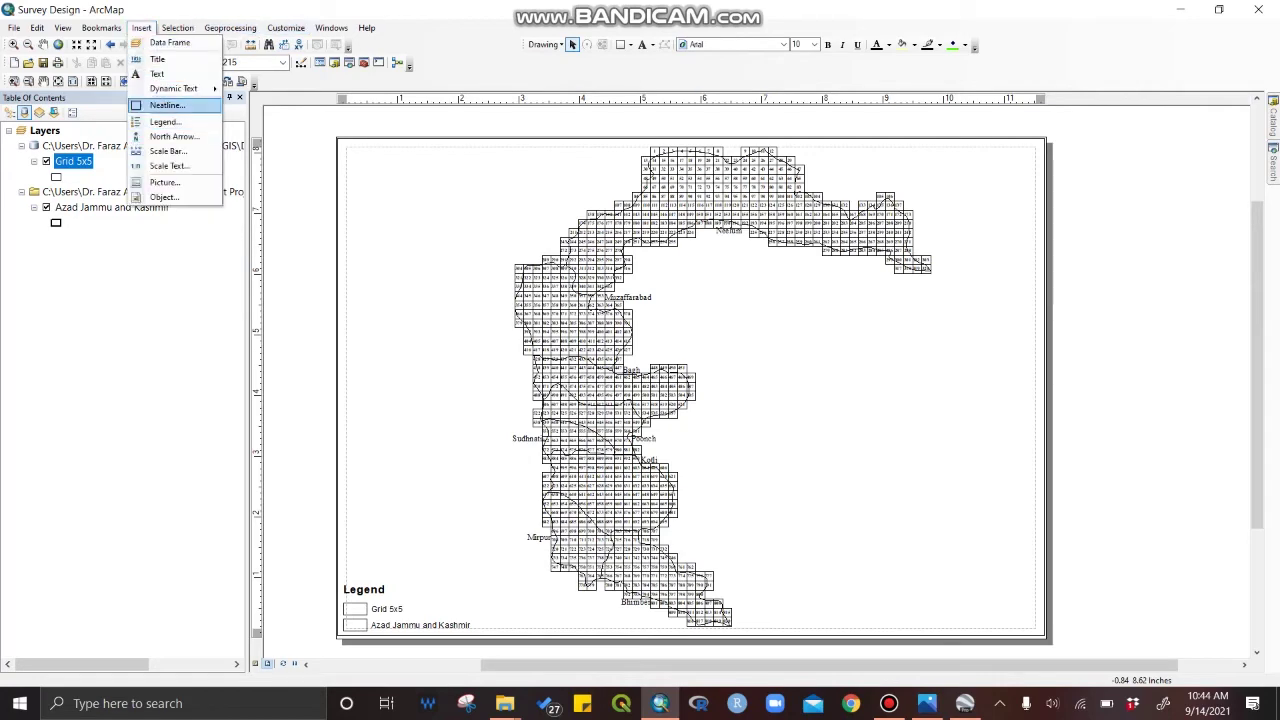
pyautogui.click(165, 121)
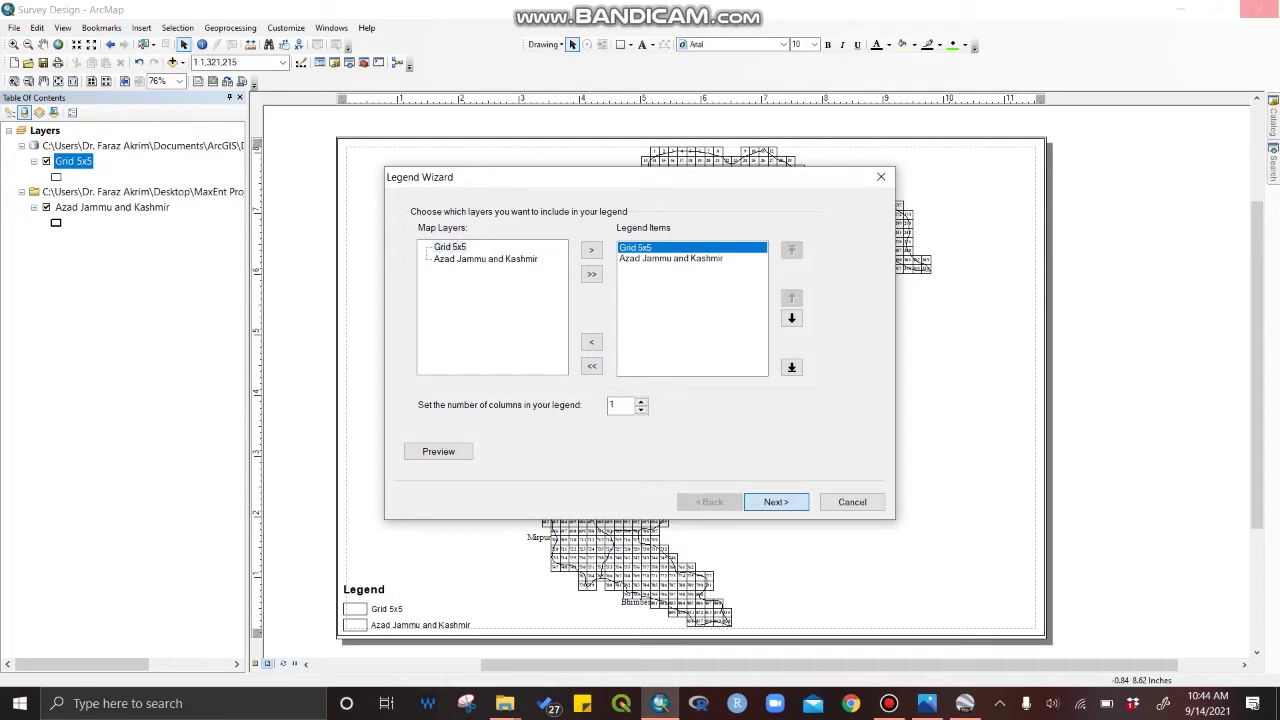
pyautogui.click(880, 176)
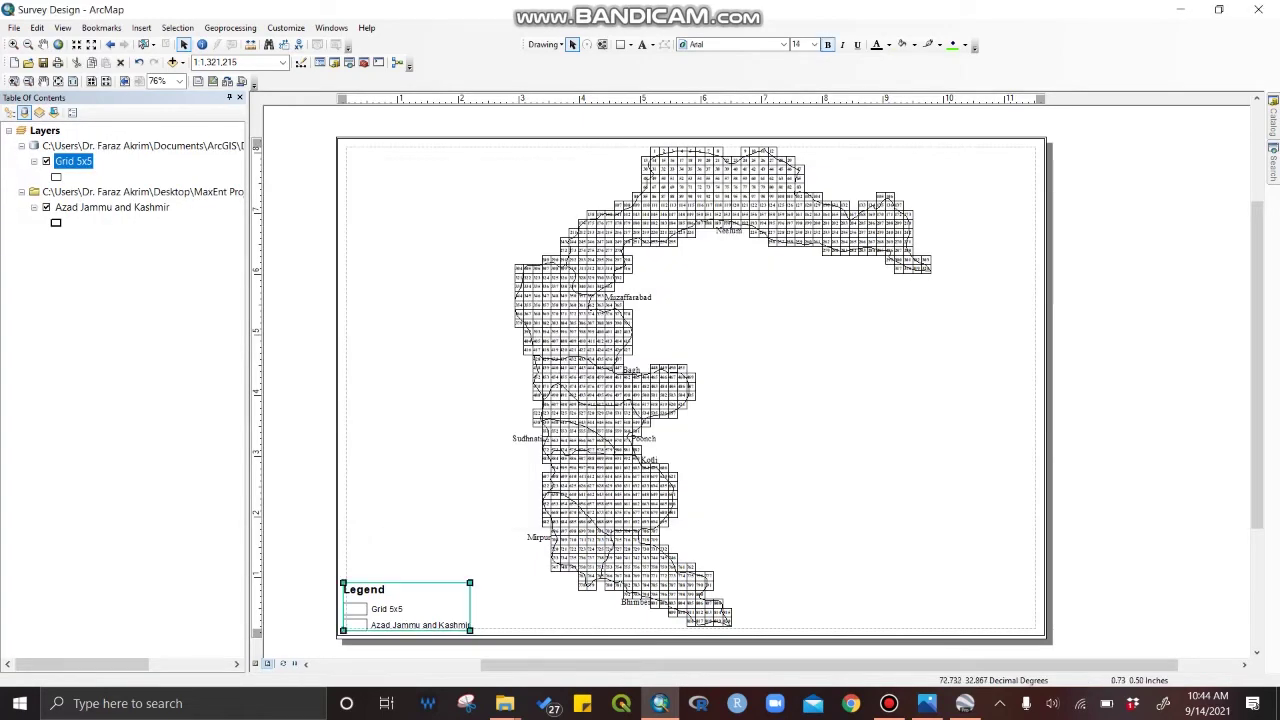
# Replace the layout's legend with a new one-column legend for Grid 5x5 and Azad Jammu and Kashmir, placed in the page's lower-left corner.
pyautogui.press('Delete')
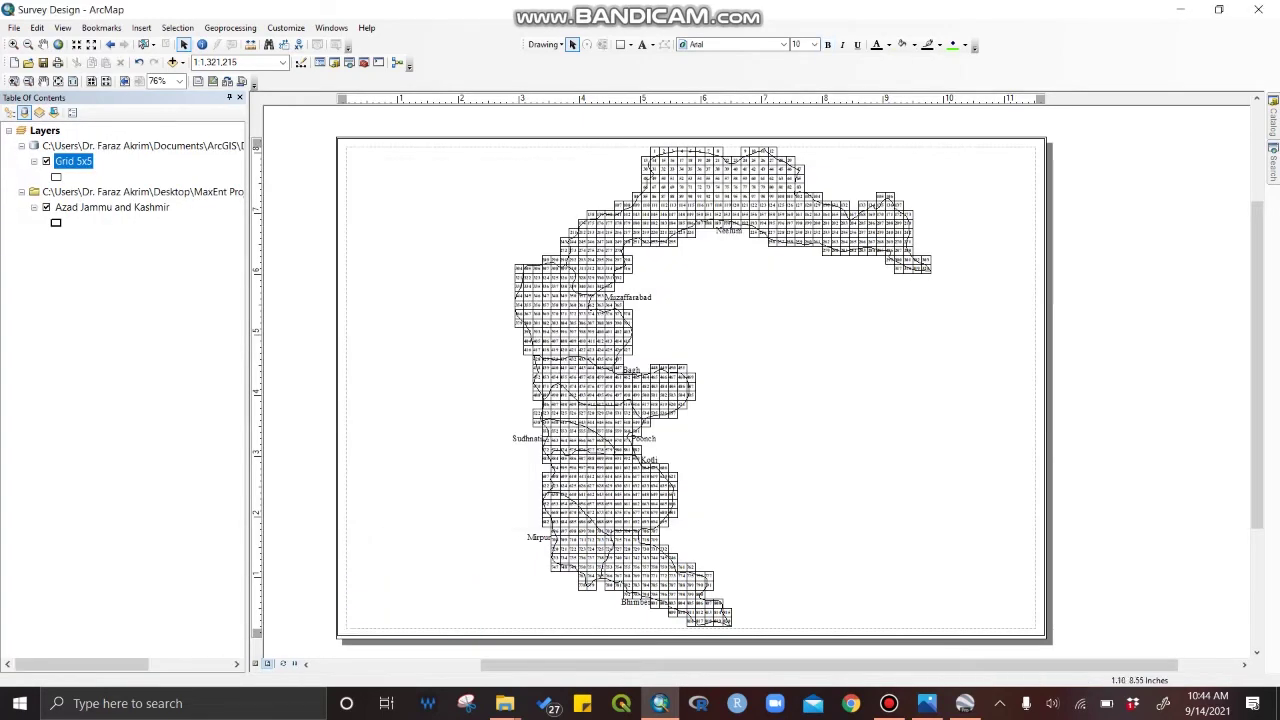
pyautogui.click(141, 27)
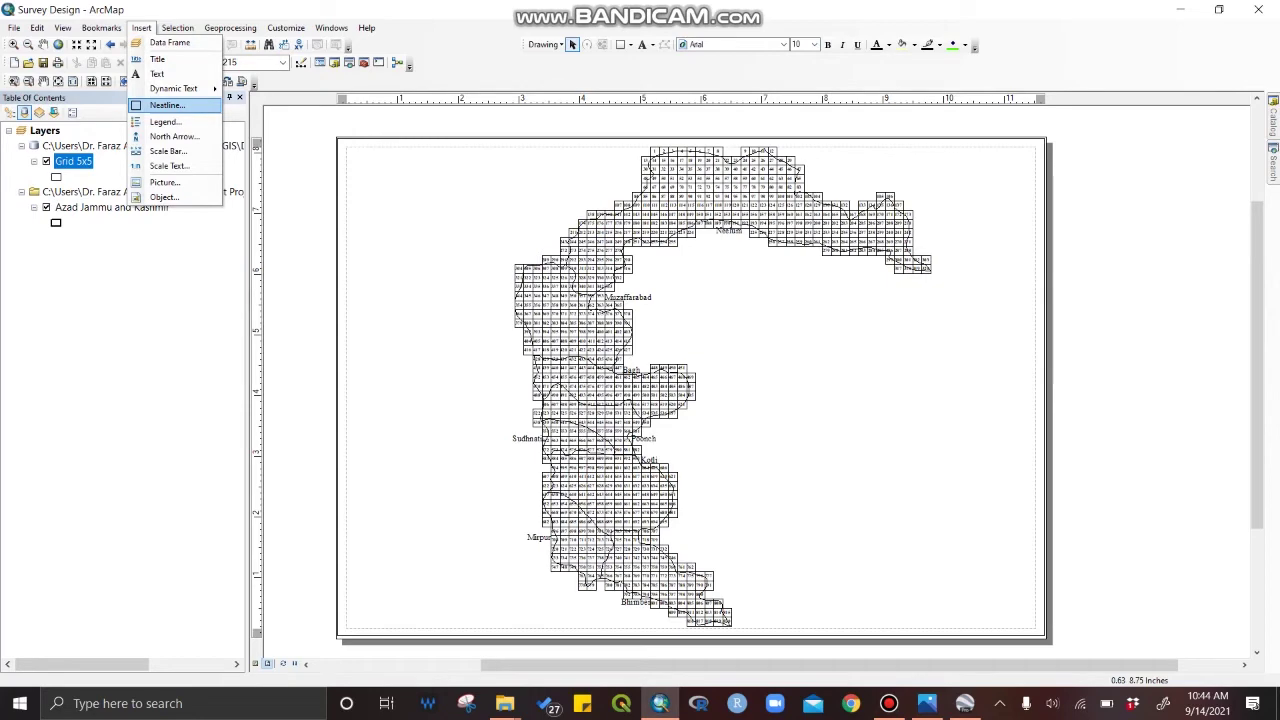
pyautogui.click(165, 121)
pyautogui.click(776, 502)
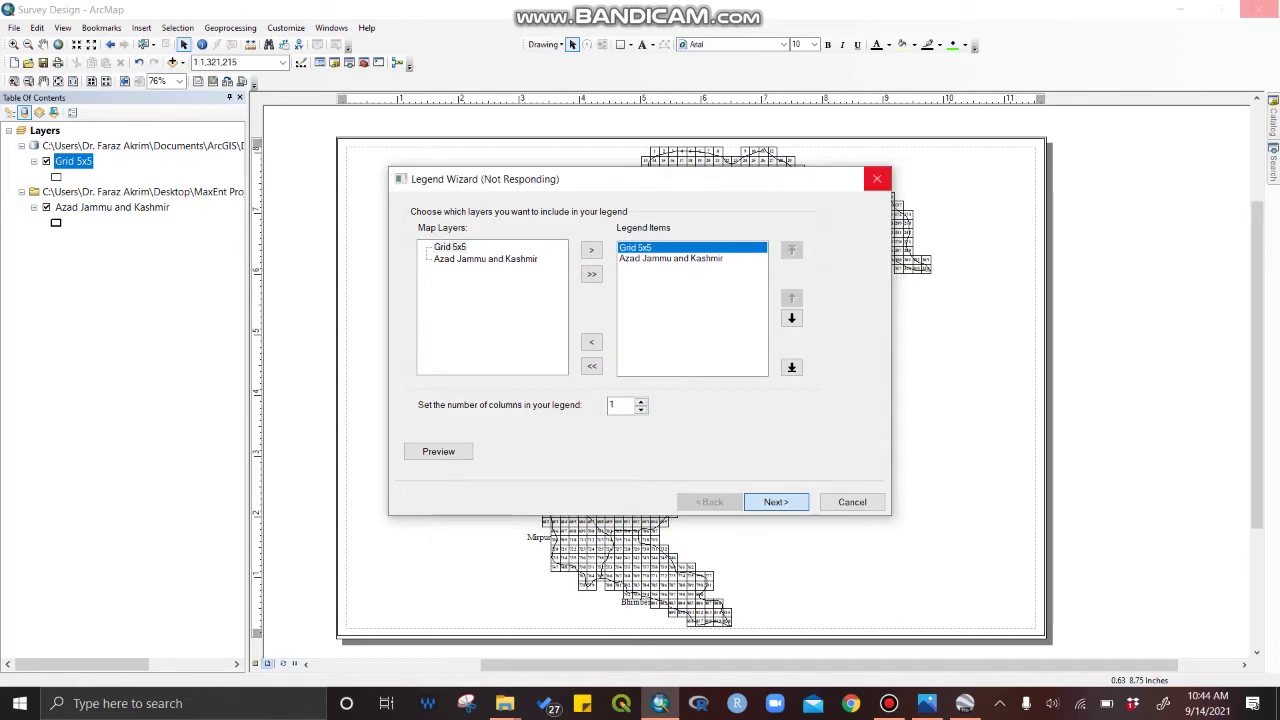
pyautogui.click(776, 502)
pyautogui.click(776, 502)
pyautogui.click(776, 501)
pyautogui.click(776, 501)
pyautogui.moveTo(700, 425); pyautogui.dragTo(409, 602)
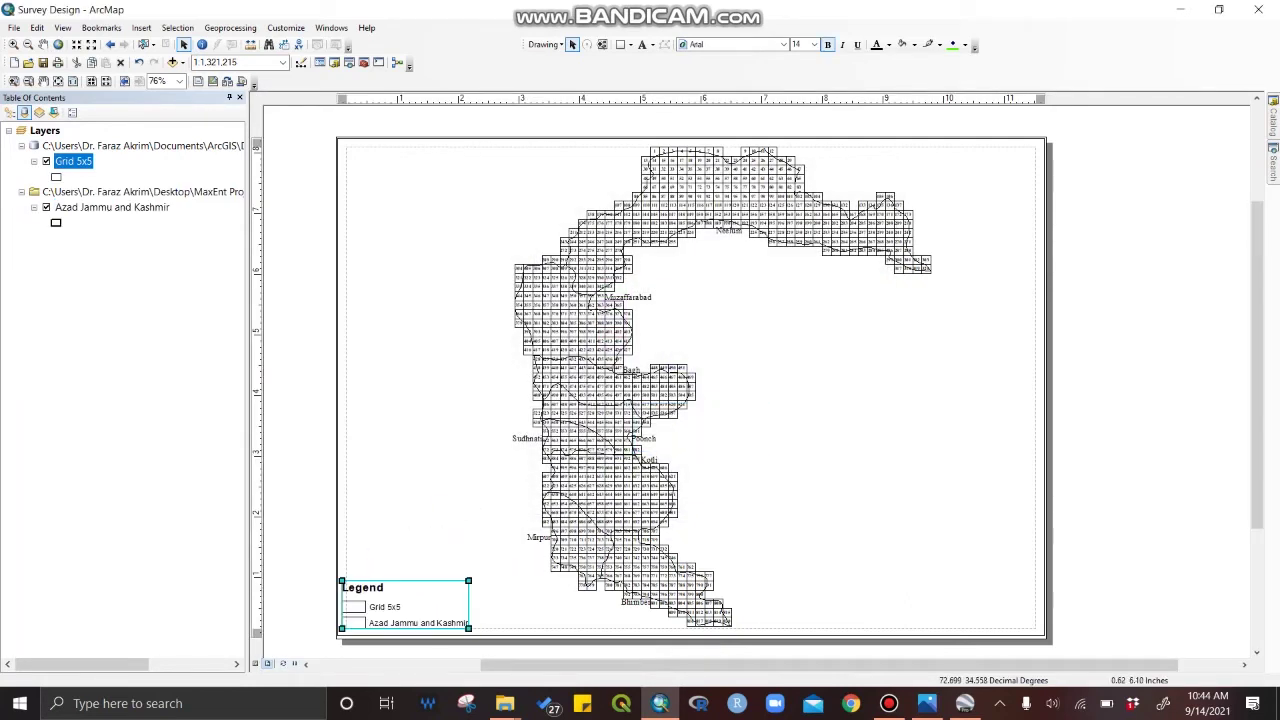
# Insert an Alternating Scale Bar 2 scale bar and place it in the lower-right corner of the layout page.
pyautogui.click(141, 27)
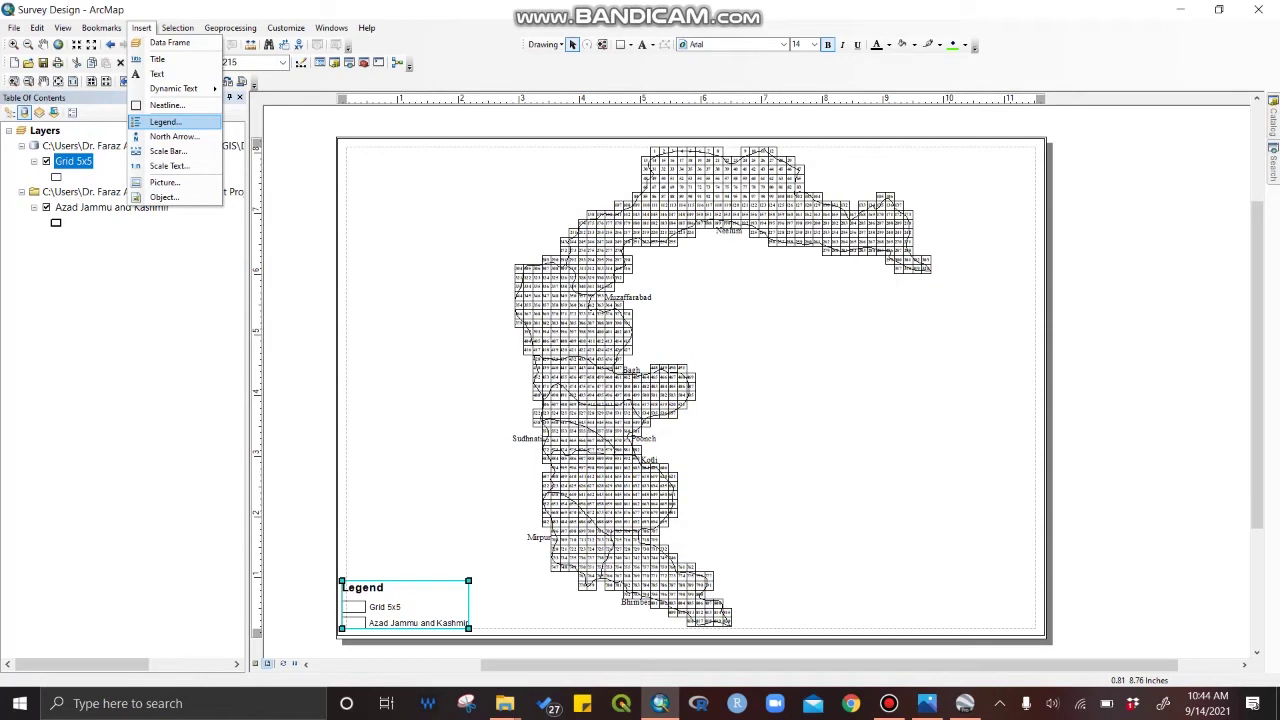
pyautogui.click(168, 151)
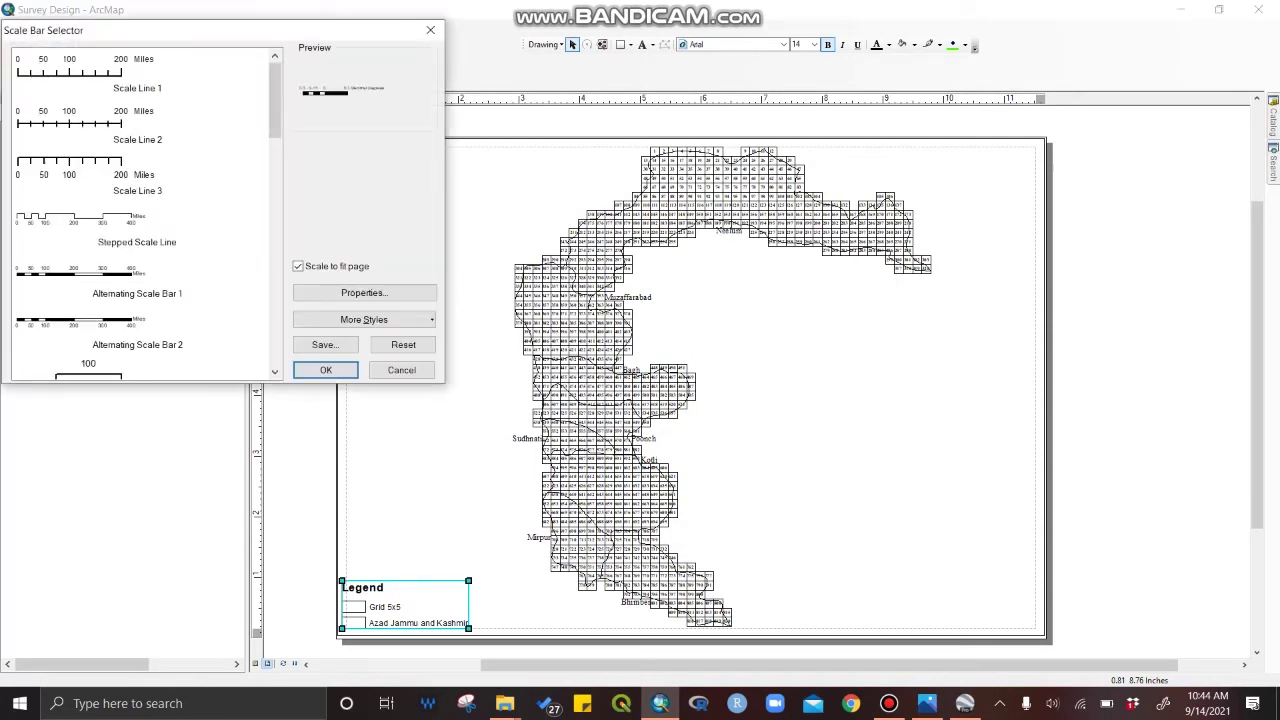
pyautogui.click(137, 116)
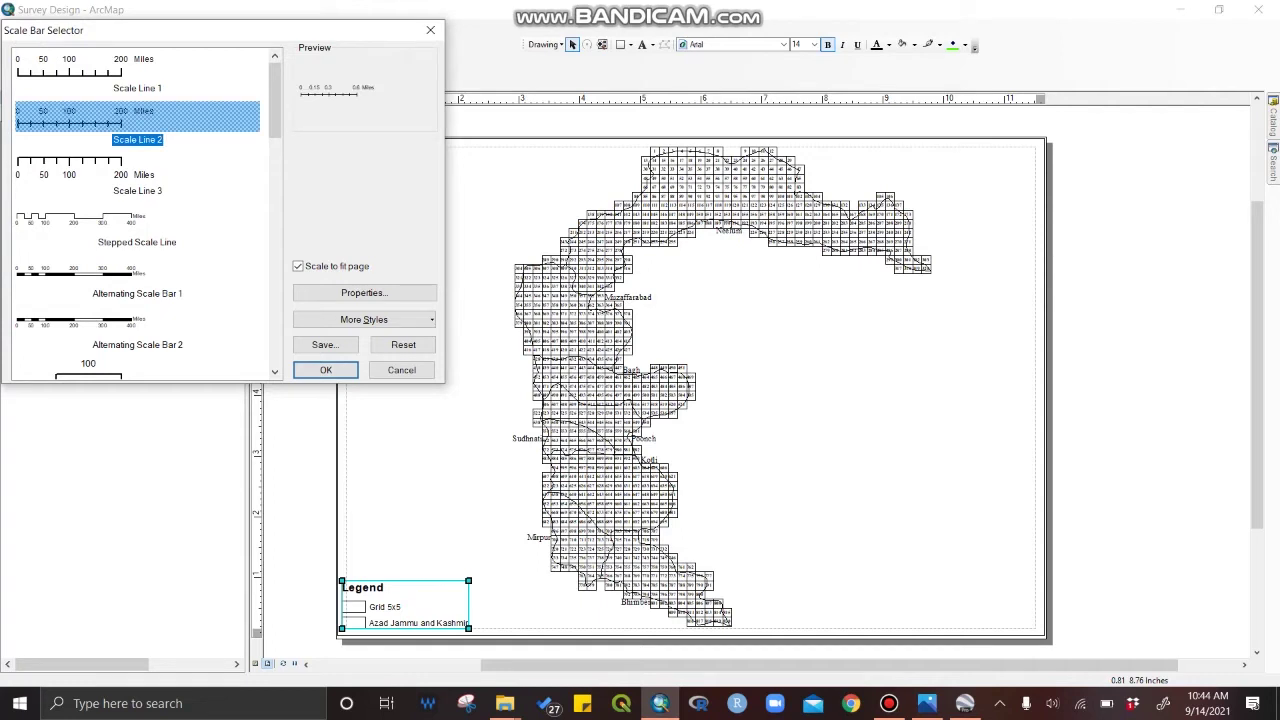
pyautogui.click(137, 320)
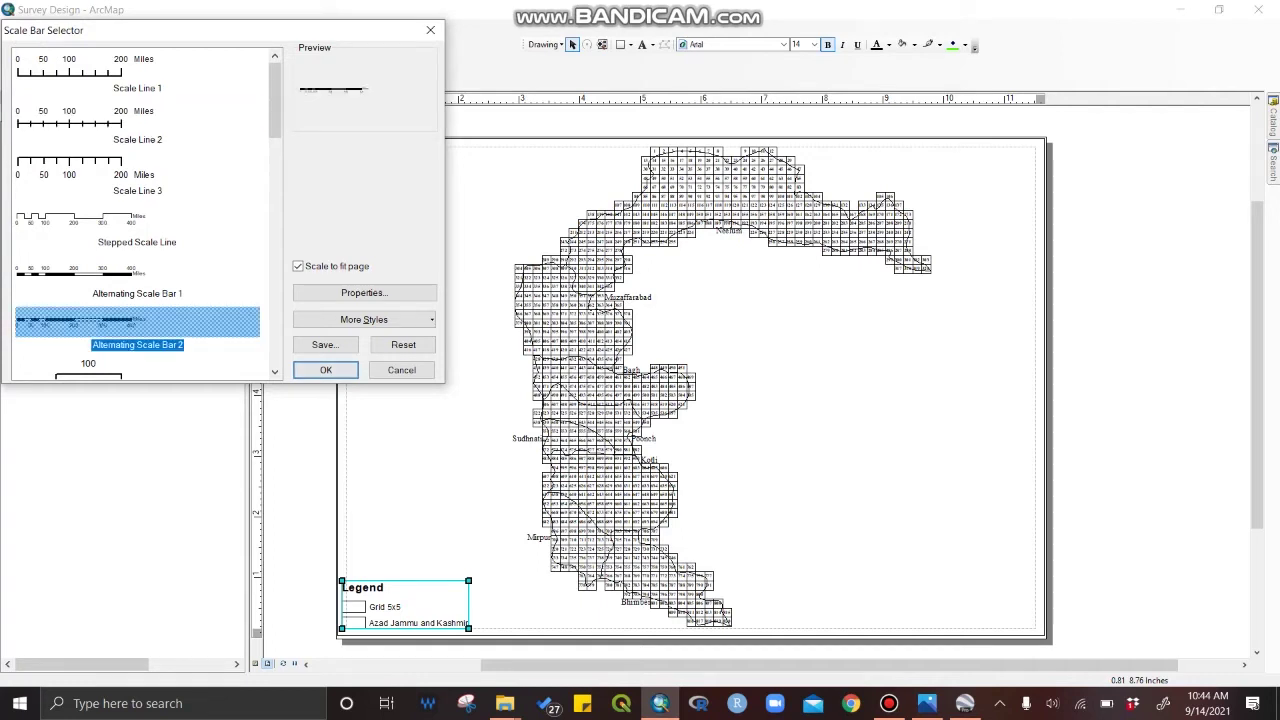
pyautogui.click(325, 370)
pyautogui.moveTo(710, 386); pyautogui.dragTo(1022, 602)
# Set the scale bar's division units to Kilometers and widen the bar leftward until it spans 100 km.
pyautogui.doubleClick(937, 600)
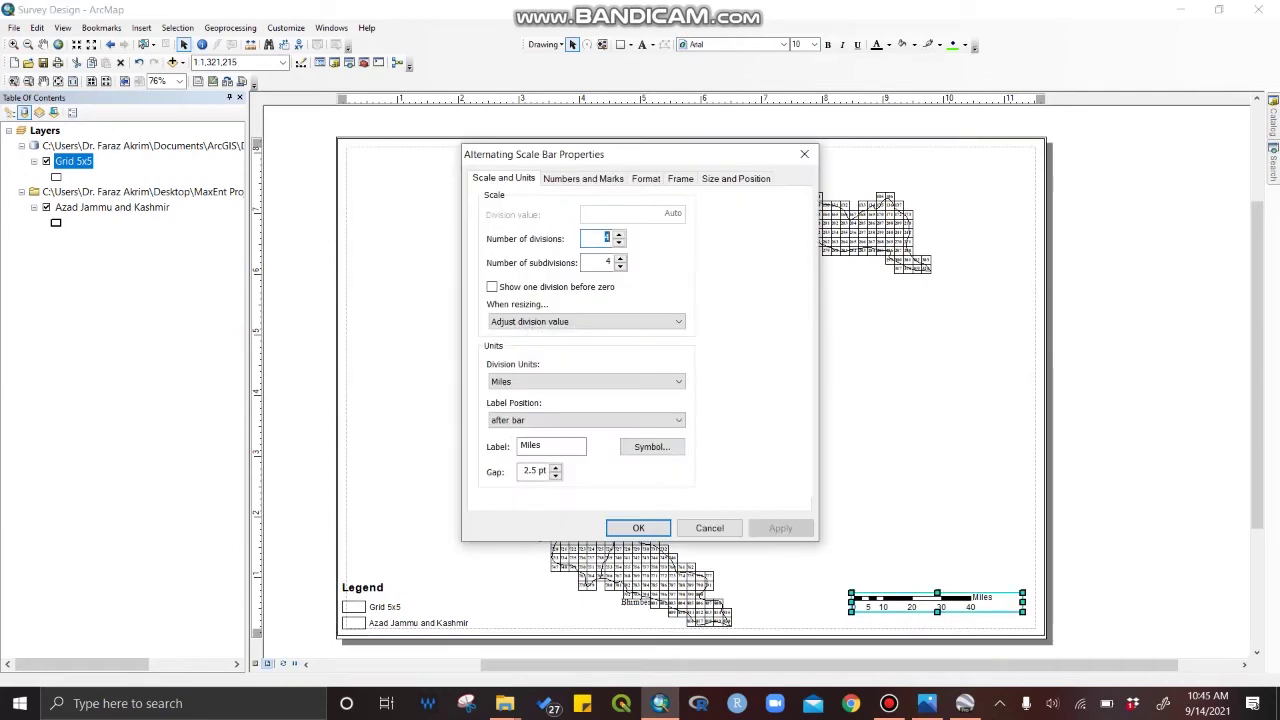
pyautogui.click(586, 381)
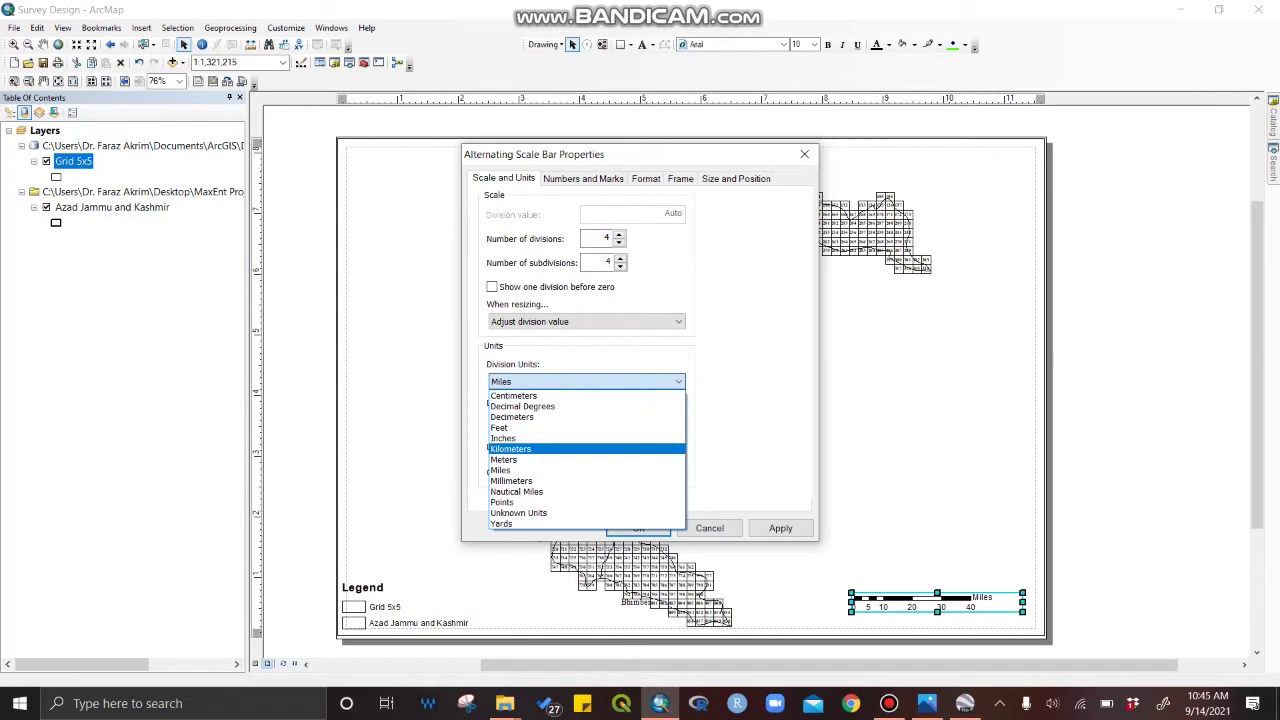
pyautogui.click(586, 449)
pyautogui.press('Return')
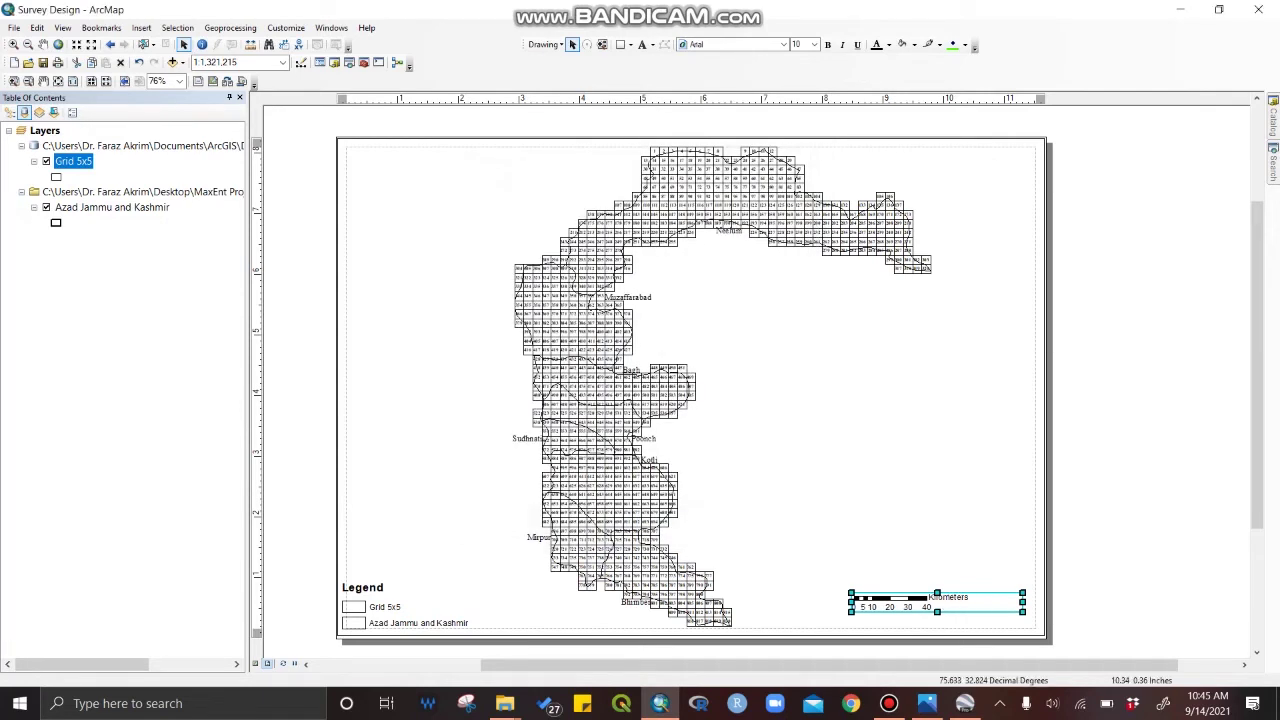
pyautogui.moveTo(851, 602); pyautogui.dragTo(788, 602)
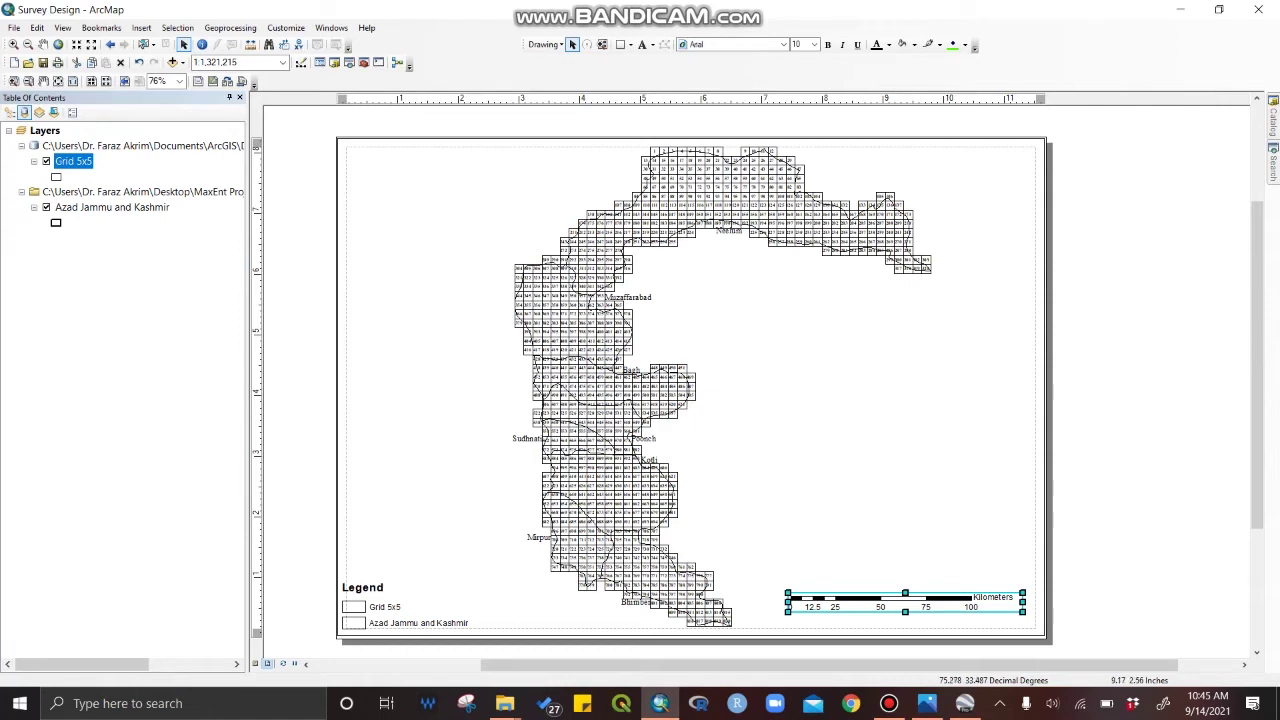
pyautogui.click(895, 480)
# Shift the scale bar slightly down and the legend slightly up and right, inside the page margin.
pyautogui.moveTo(881, 599); pyautogui.dragTo(879, 610)
pyautogui.moveTo(373, 606); pyautogui.dragTo(383, 601)
pyautogui.click(305, 545)
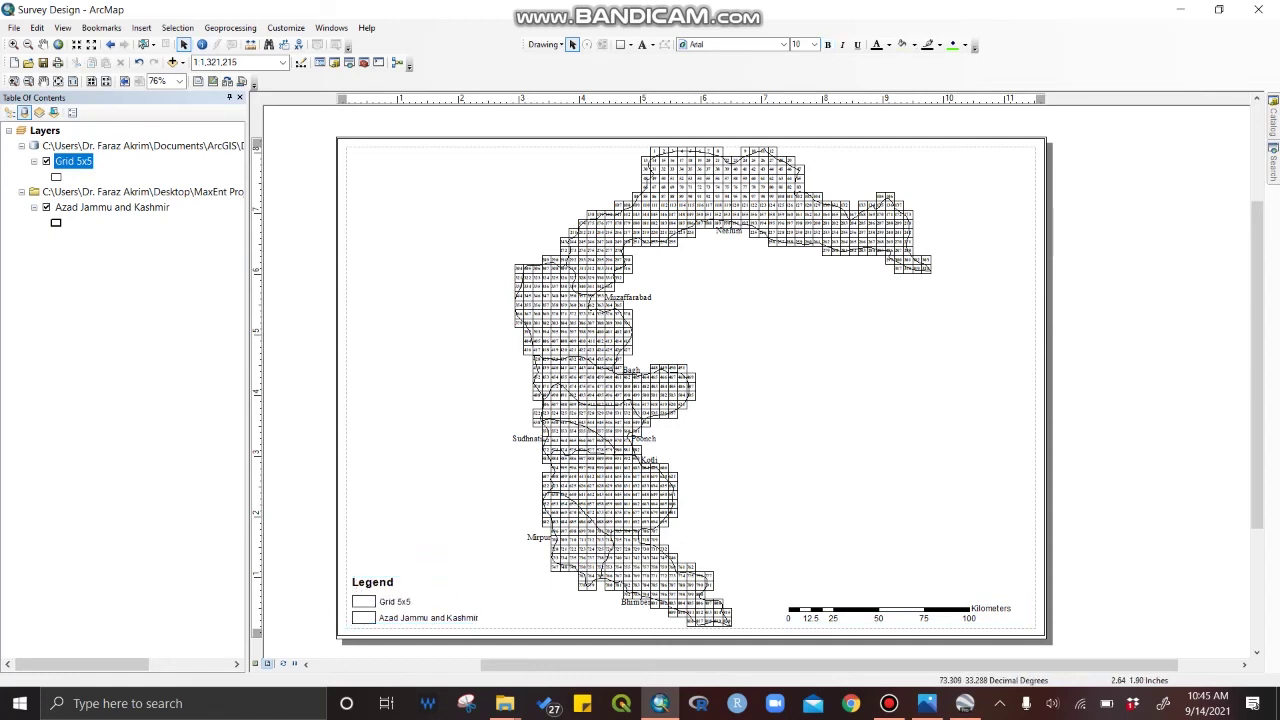
# Insert an ESRI North 8 north arrow and place it in the upper-right corner of the layout page.
pyautogui.click(141, 27)
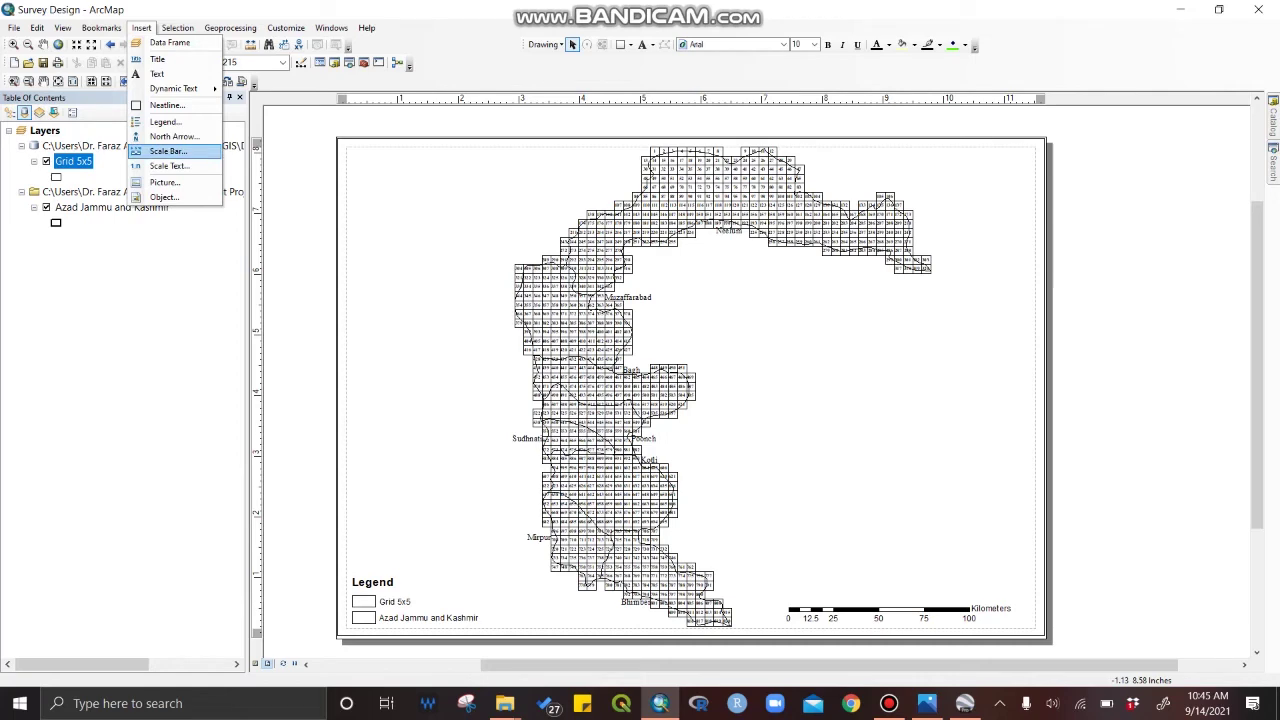
pyautogui.click(174, 136)
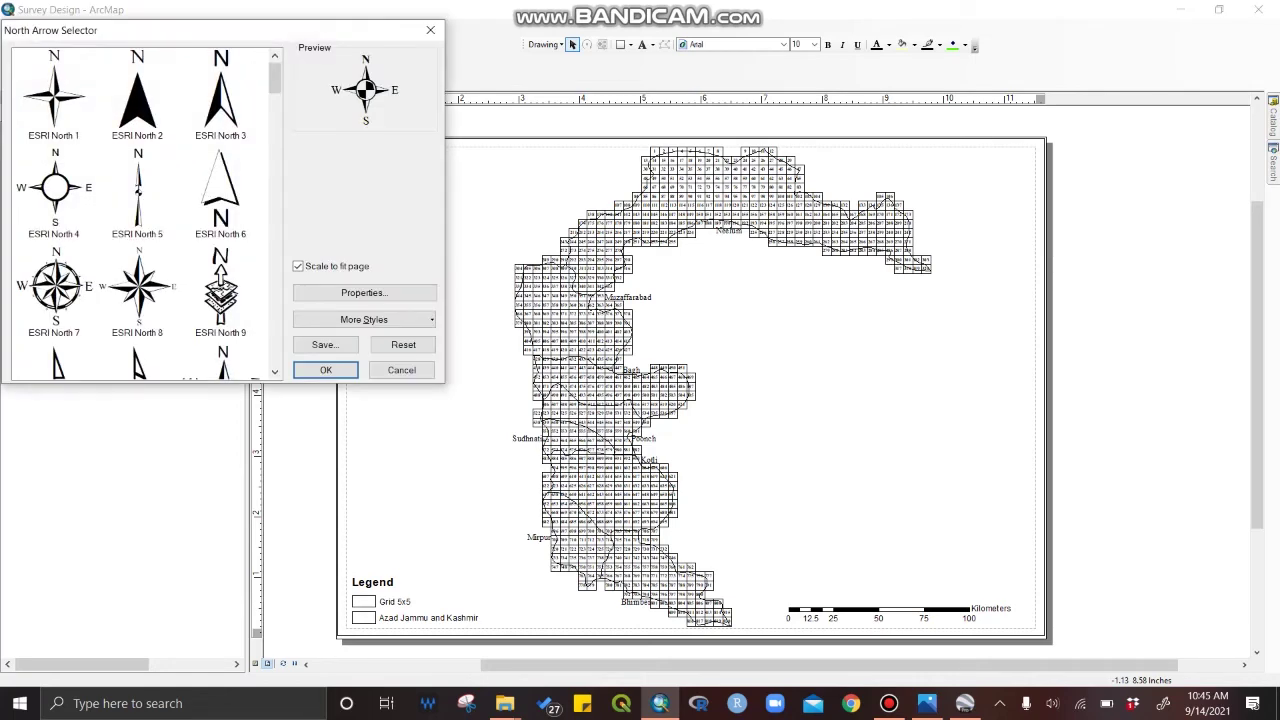
pyautogui.click(138, 286)
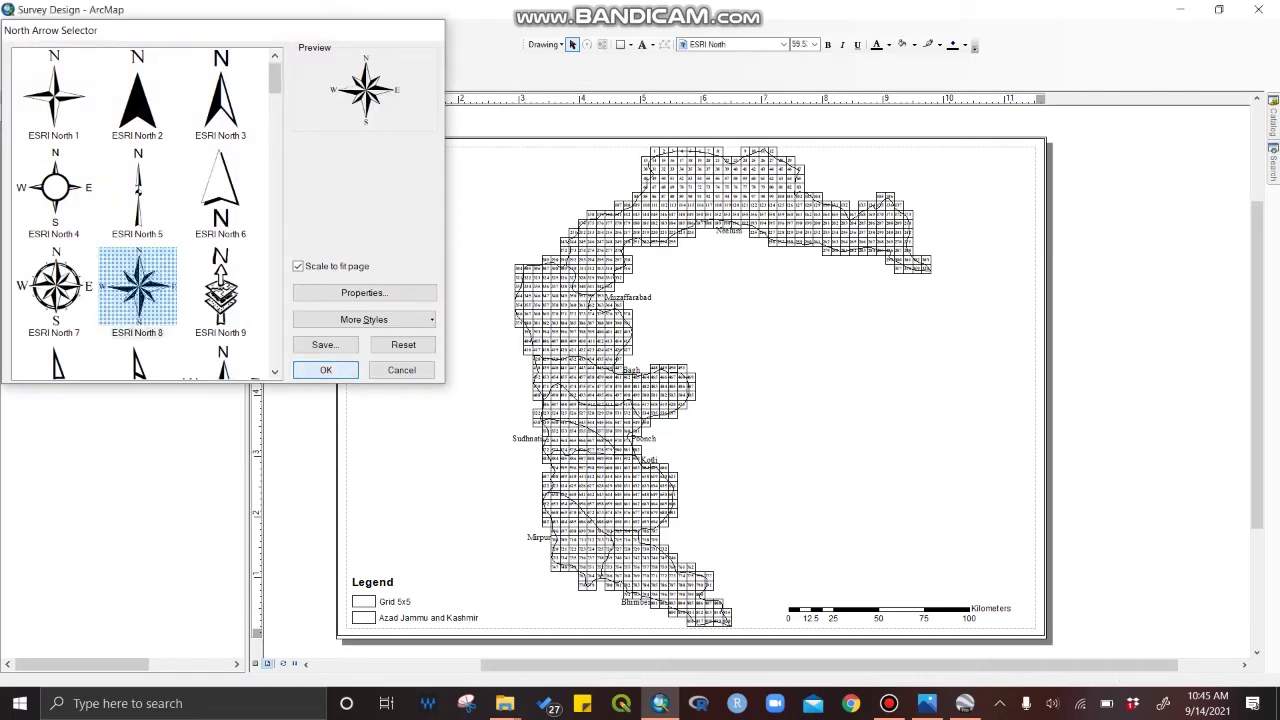
pyautogui.click(326, 370)
pyautogui.moveTo(654, 431); pyautogui.dragTo(921, 424)
pyautogui.moveTo(879, 377); pyautogui.dragTo(990, 183)
pyautogui.click(1139, 222)
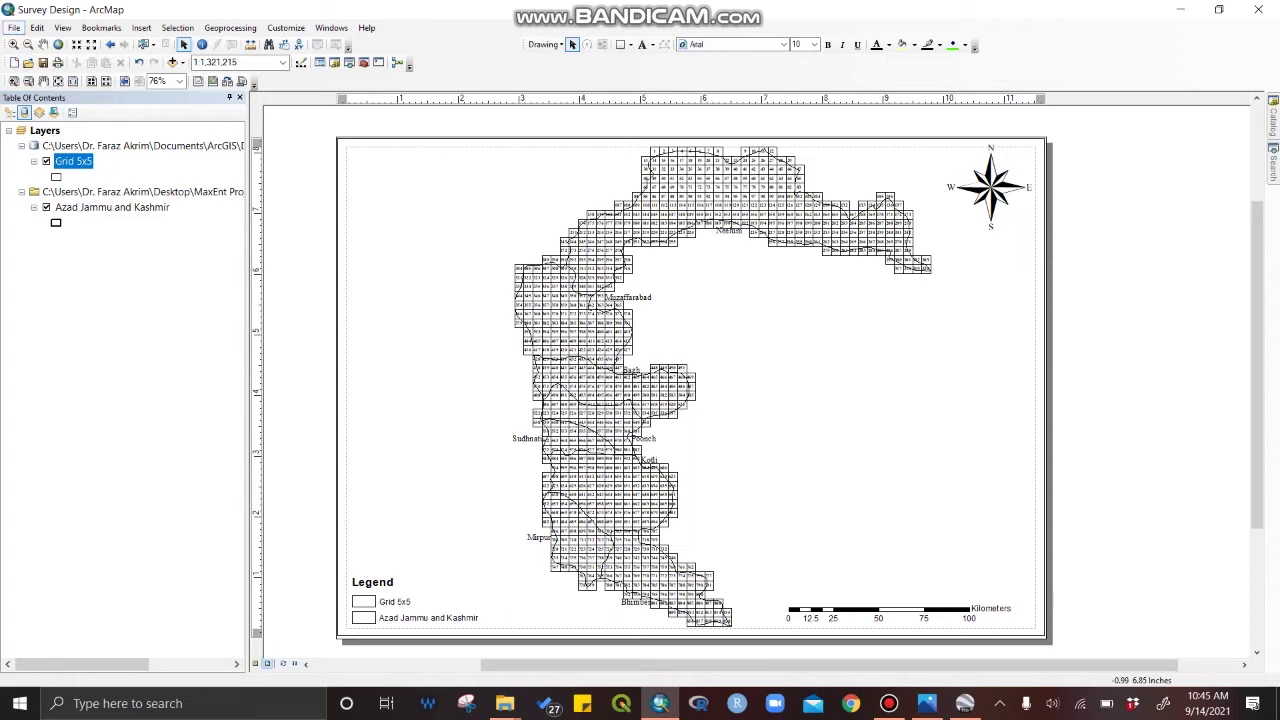
# Start exporting the map, with the MaxEnt Project July 2021 folder on the Desktop as the destination.
pyautogui.click(14, 27)
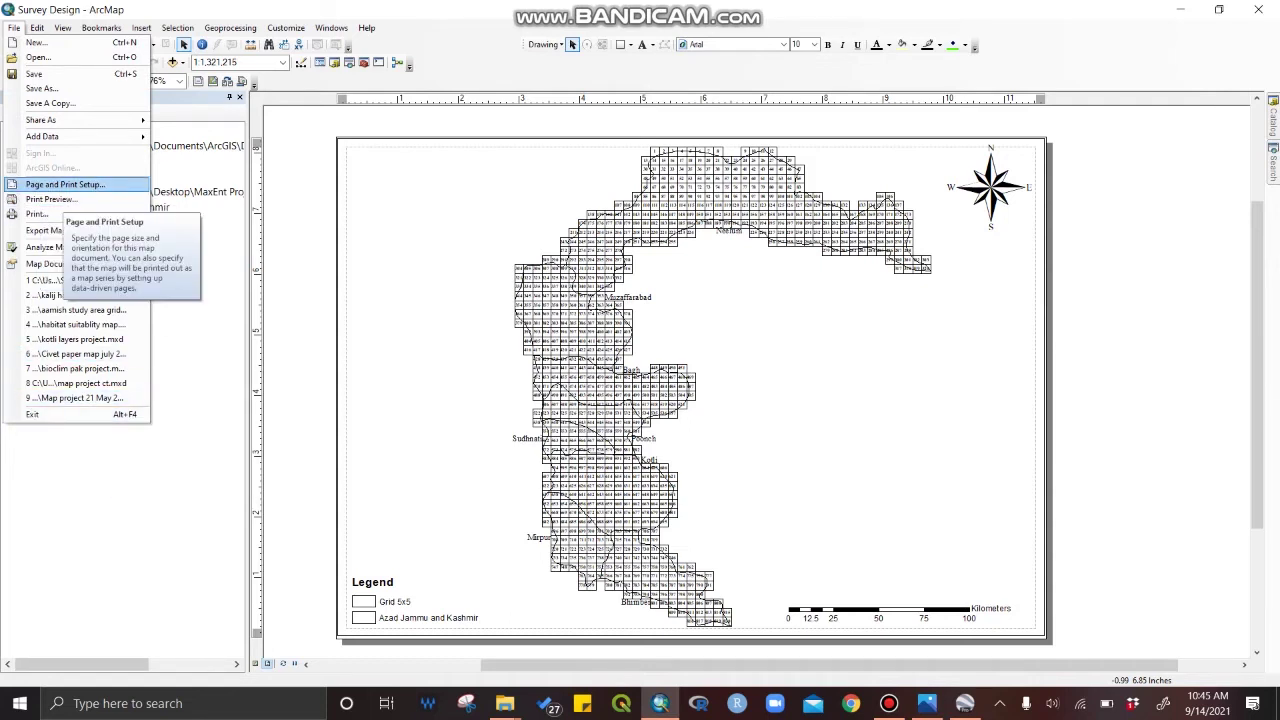
pyautogui.click(62, 230)
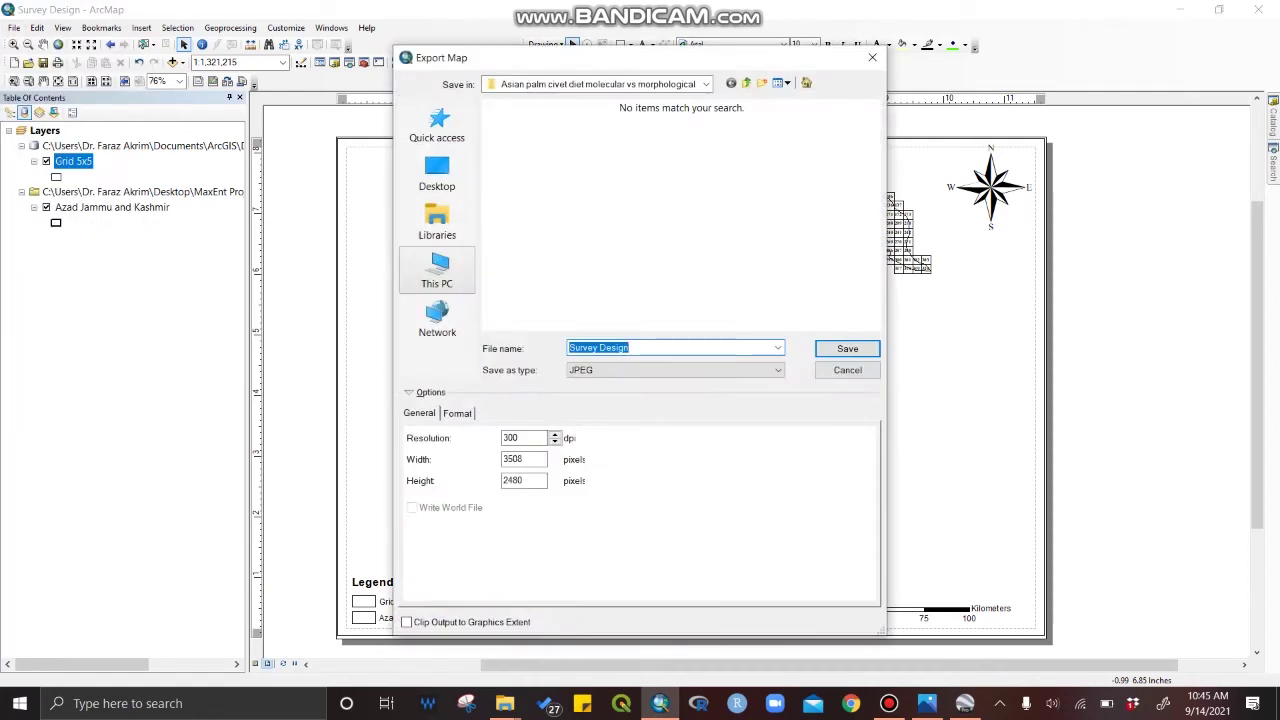
pyautogui.click(437, 172)
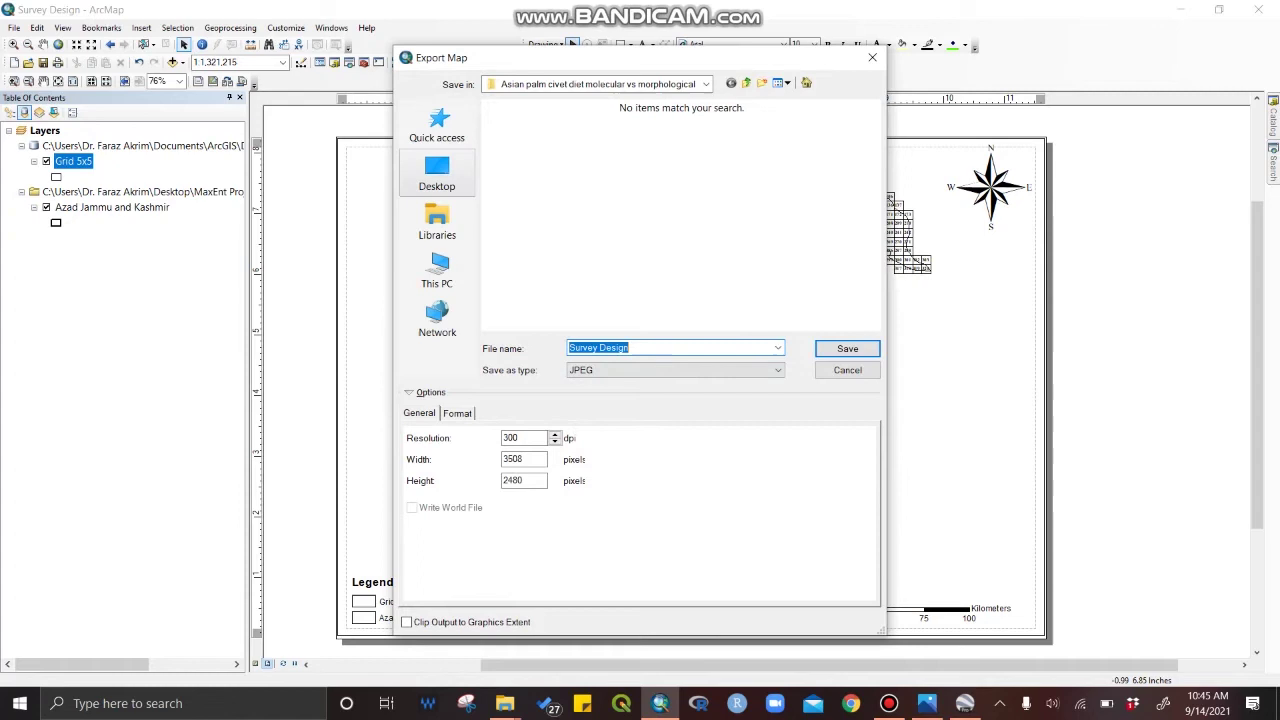
pyautogui.scroll(-3, 690, 300)
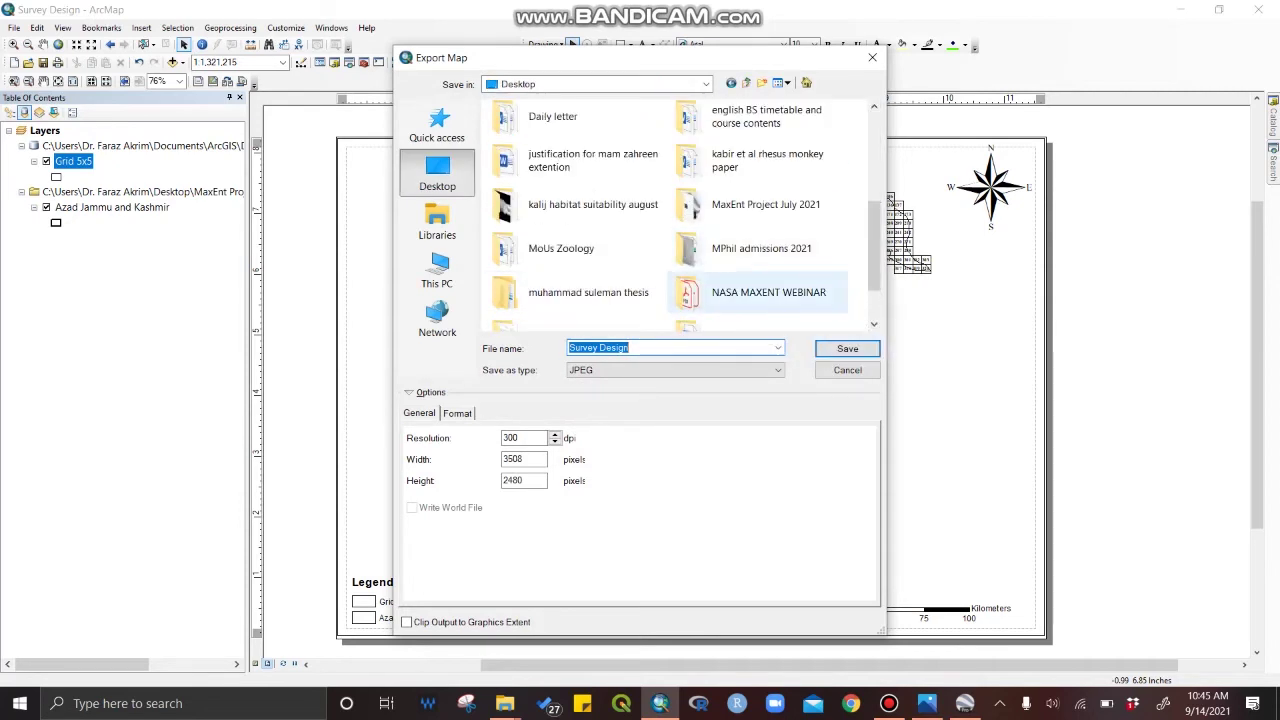
pyautogui.doubleClick(694, 208)
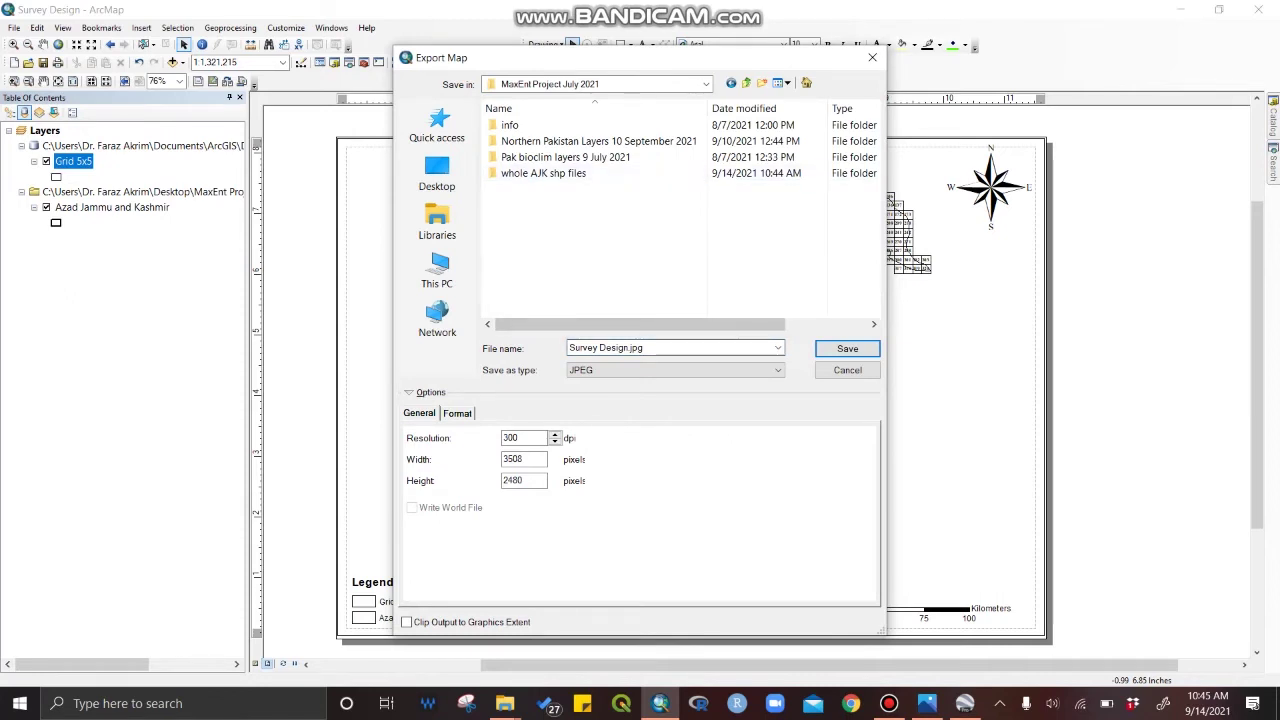
# Export the map as Survey Design.png in PNG format at 300 dpi.
pyautogui.click(675, 370)
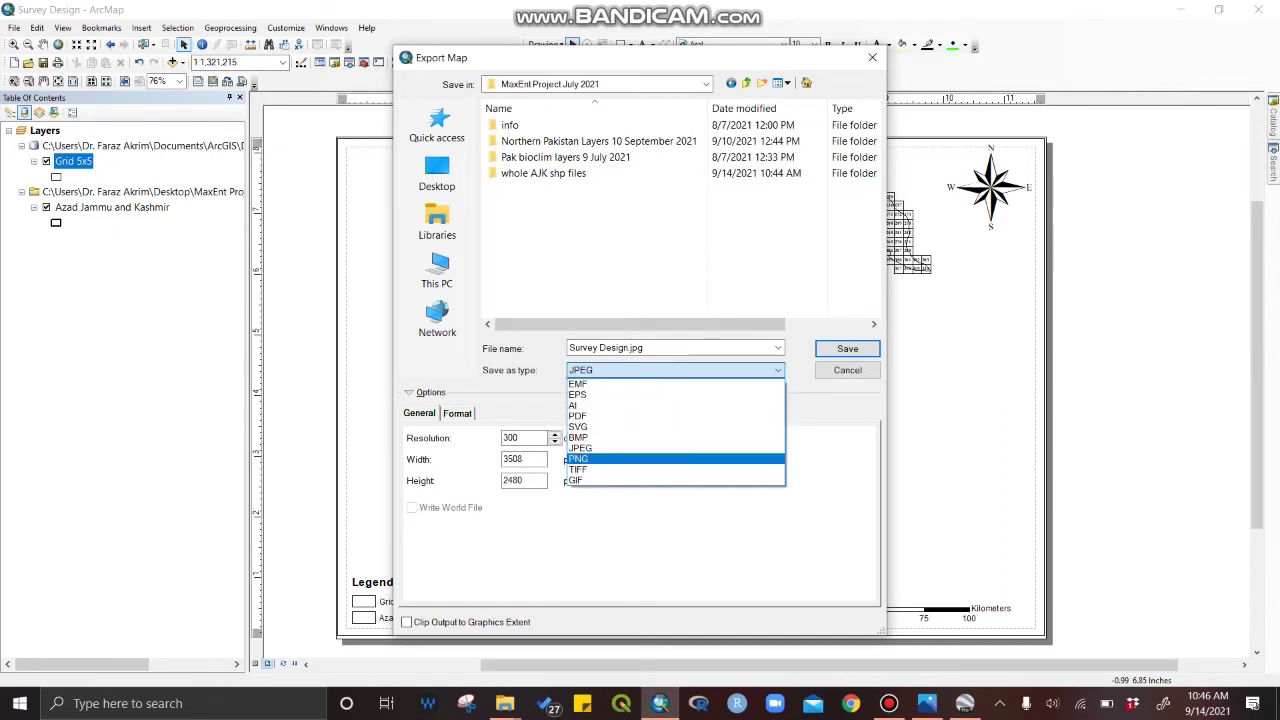
pyautogui.click(675, 458)
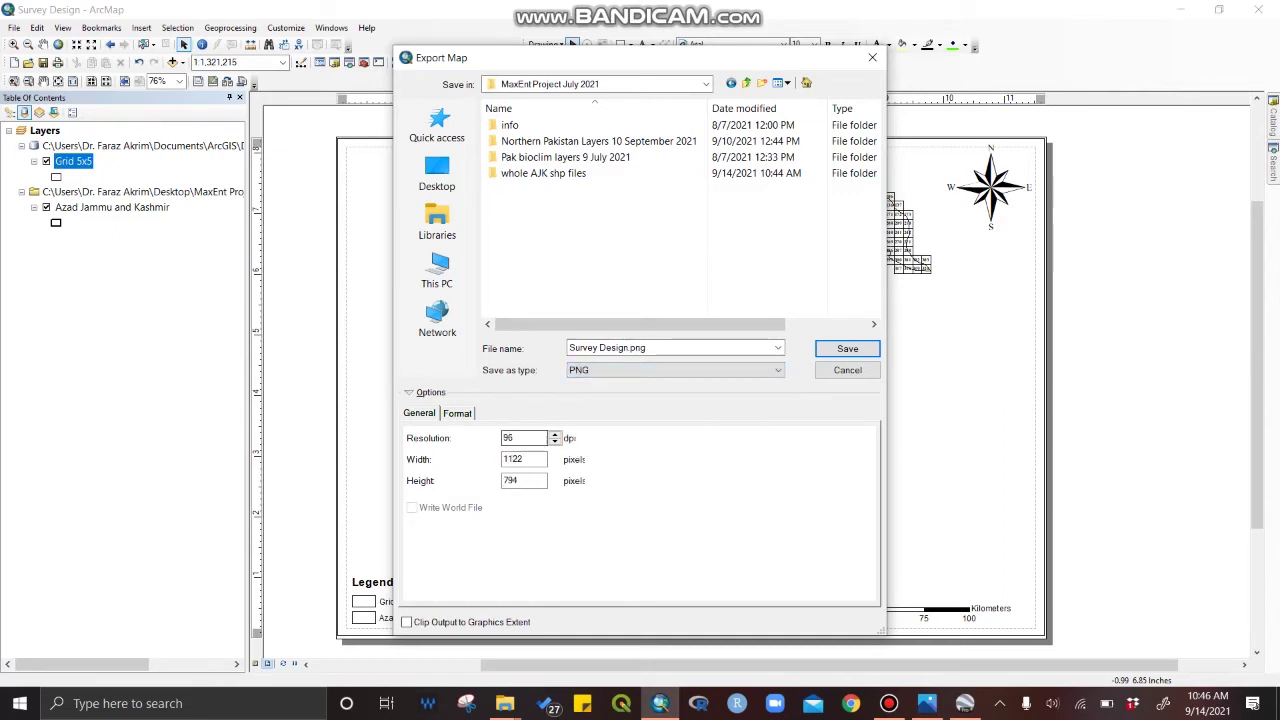
pyautogui.write('300')
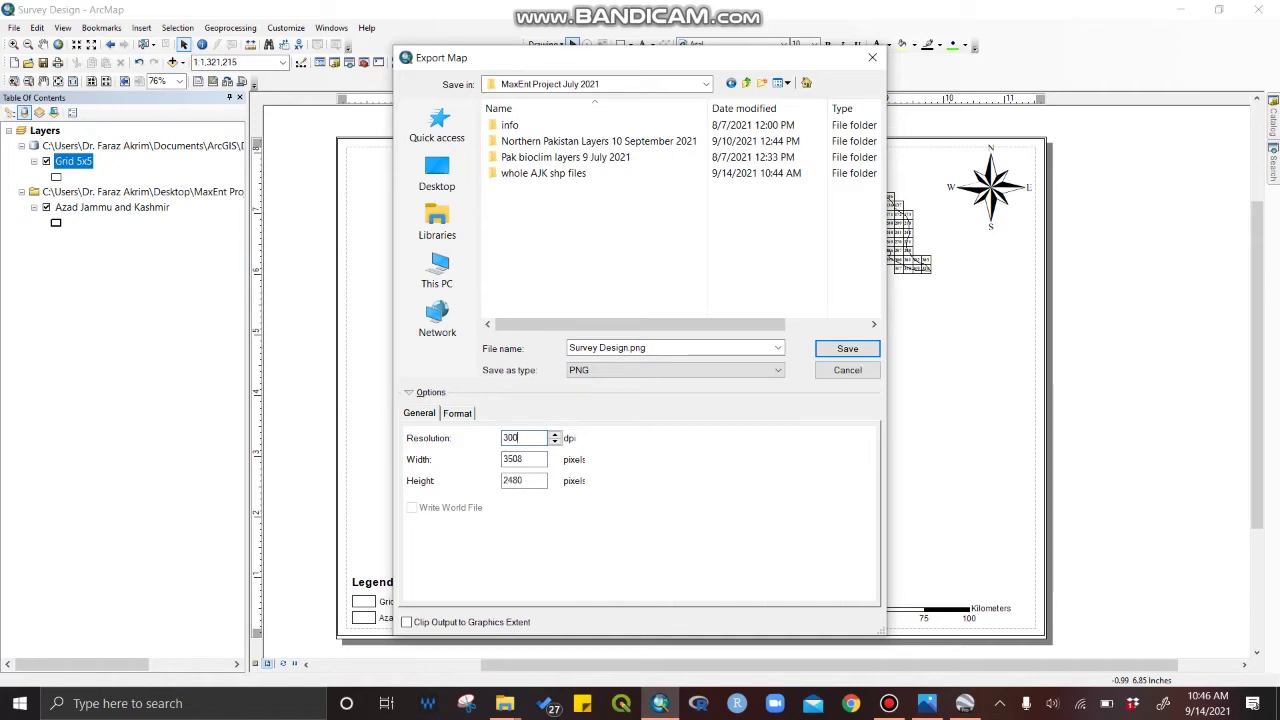
pyautogui.click(847, 348)
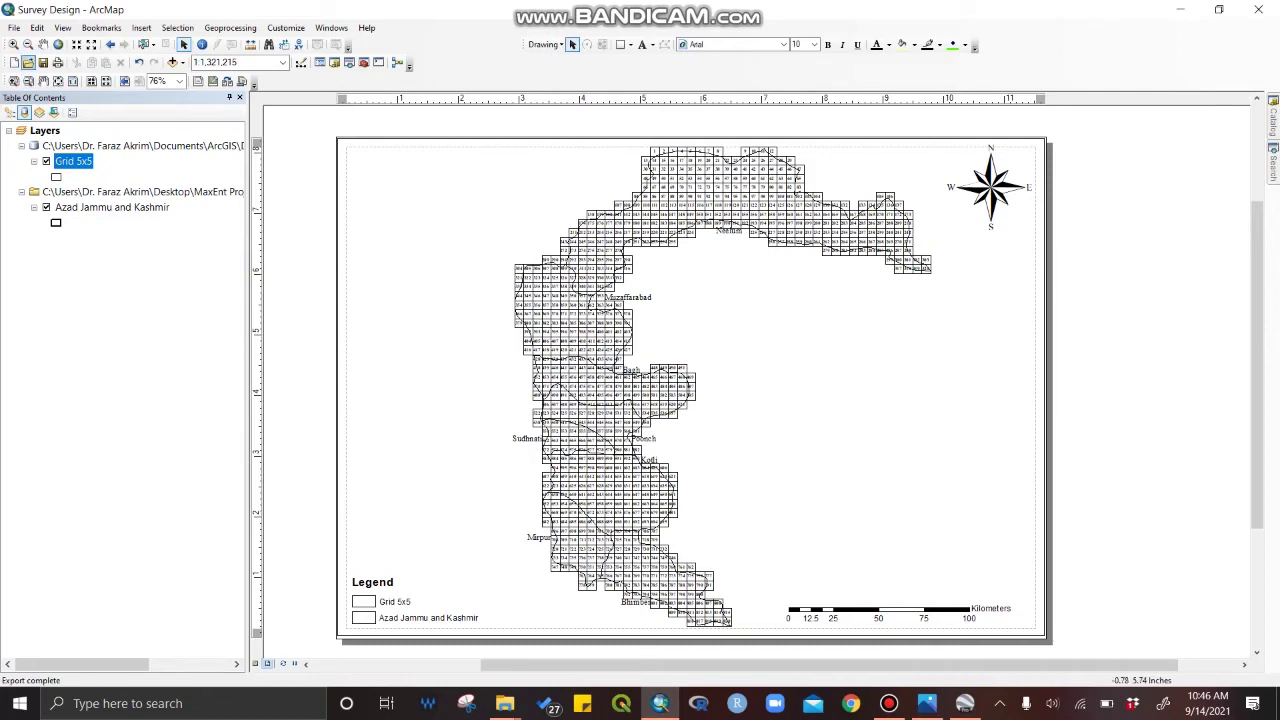
# Save the Survey Design map document and close ArcMap.
pyautogui.click(14, 27)
pyautogui.click(30, 73)
pyautogui.click(1258, 9)
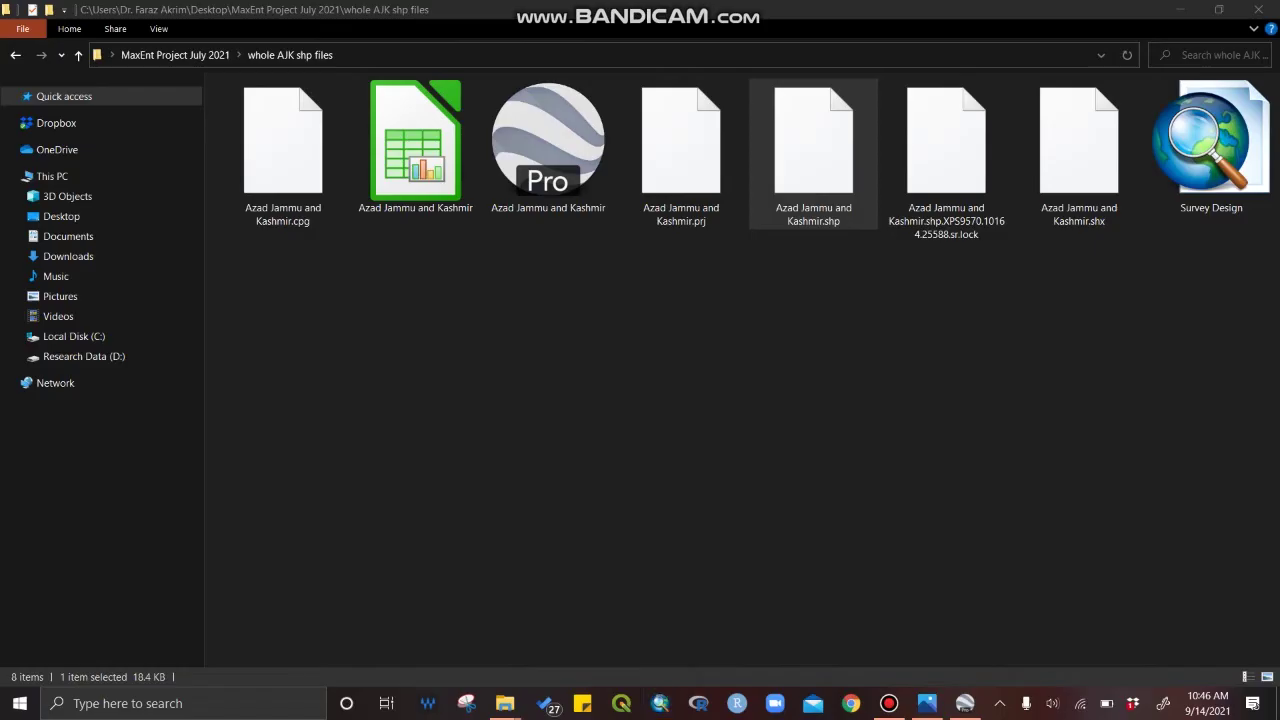
# Open the exported Survey Design image from the MaxEnt Project July 2021 folder and examine its grid numbers, district labels, legend and scale bar.
pyautogui.click(78, 55)
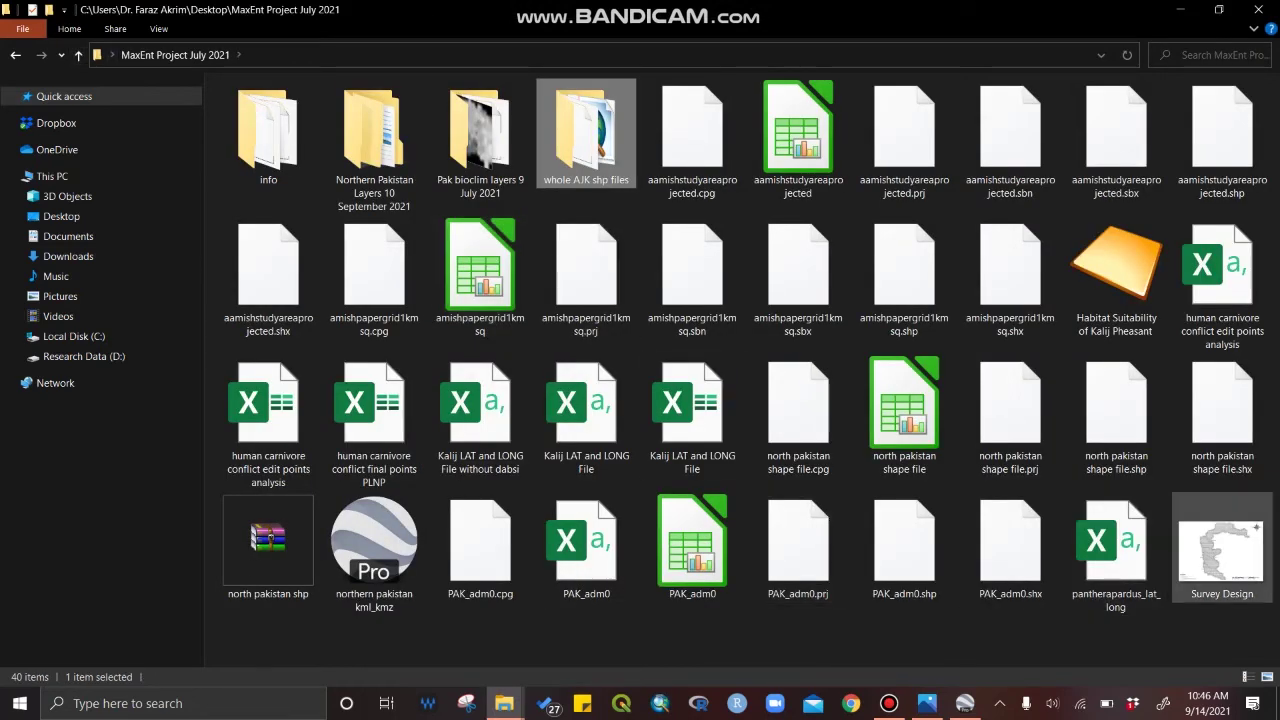
pyautogui.doubleClick(1221, 548)
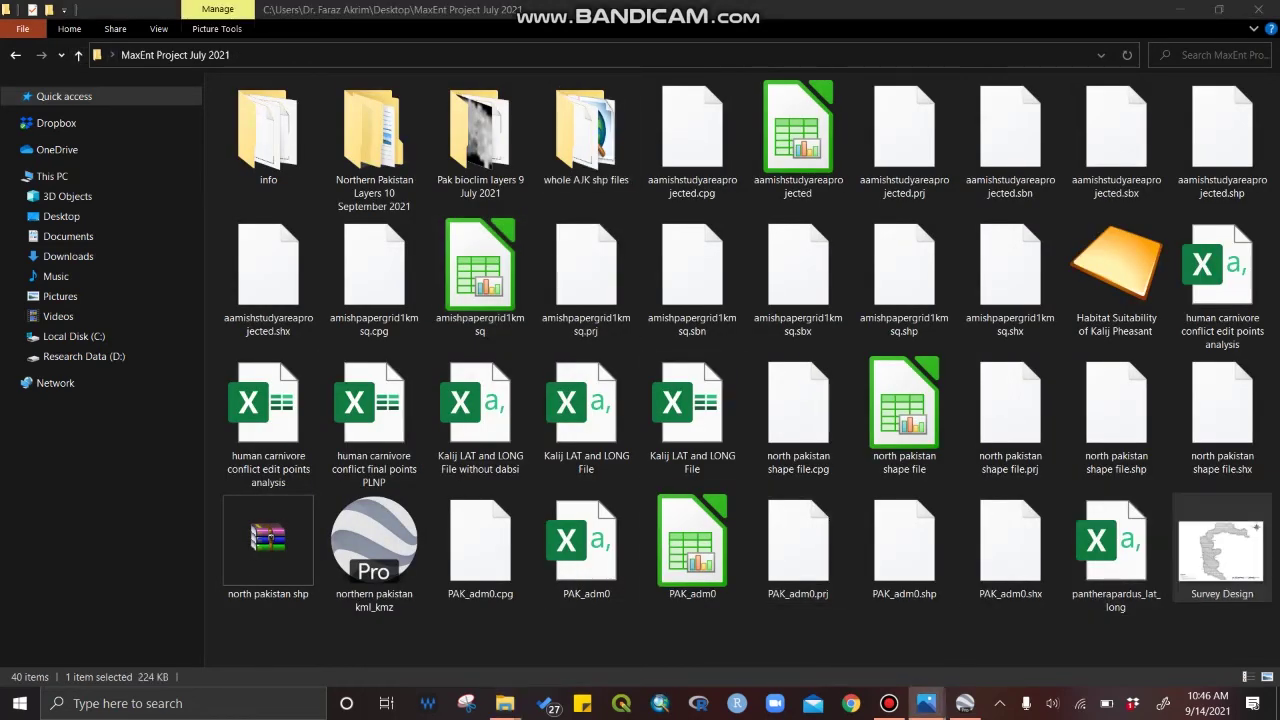
pyautogui.scroll(2, 608, 302)
pyautogui.scroll(6, 408, 314)
pyautogui.scroll(-6, 447, 315)
pyautogui.scroll(-4, 447, 315)
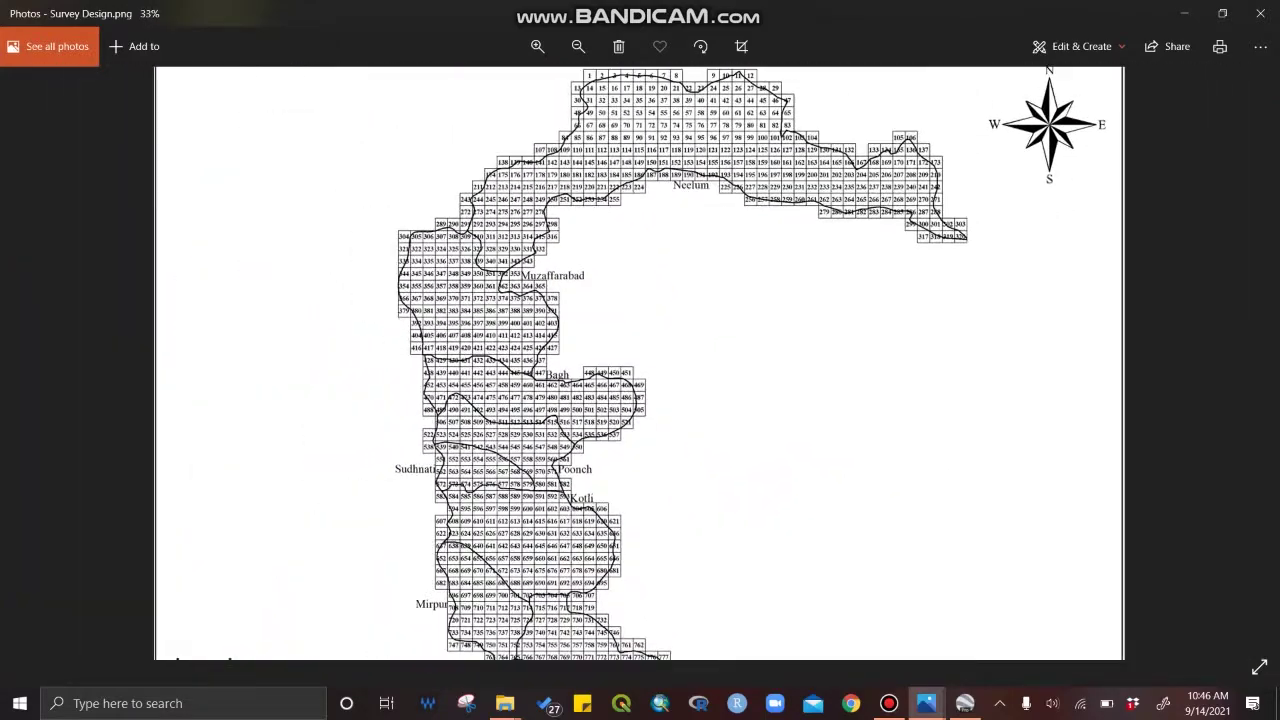
pyautogui.scroll(-1, 639, 363)
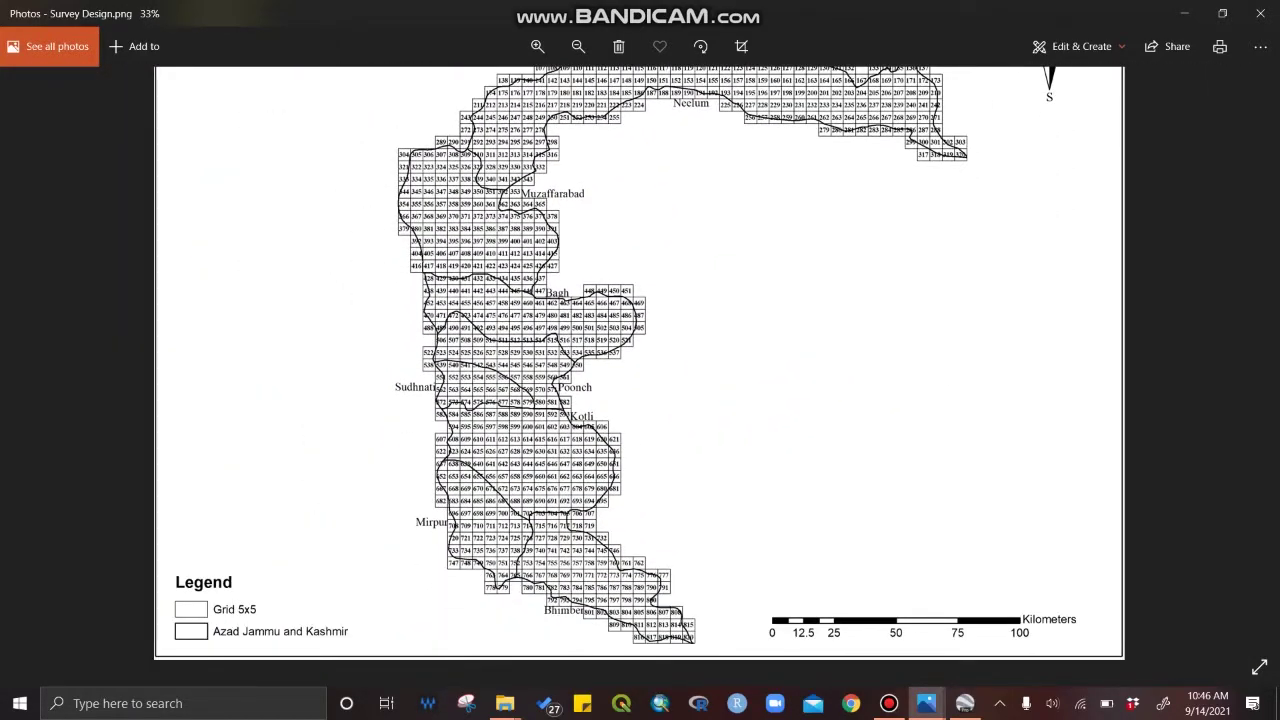
# Print one copy of the Survey Design image in landscape orientation with the fit set to Shrink to fit.
pyautogui.scroll(2, 639, 363)
pyautogui.scroll(-2, 639, 363)
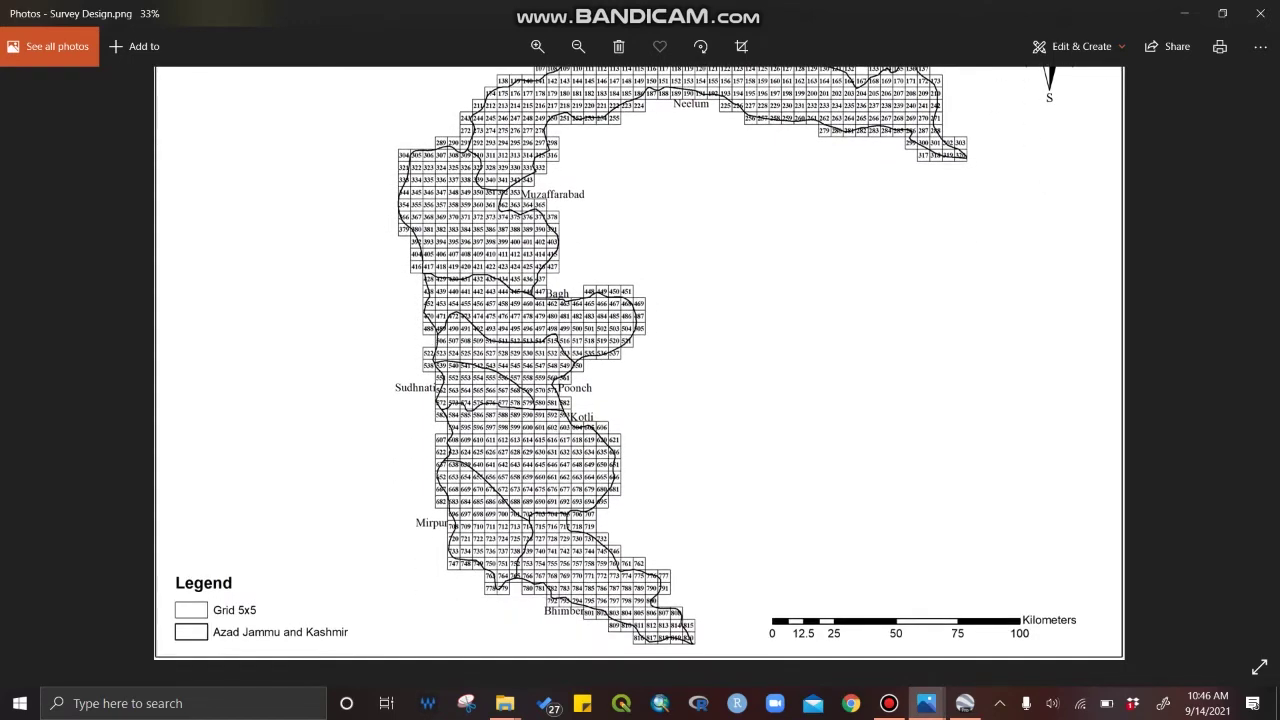
pyautogui.scroll(-2, 639, 362)
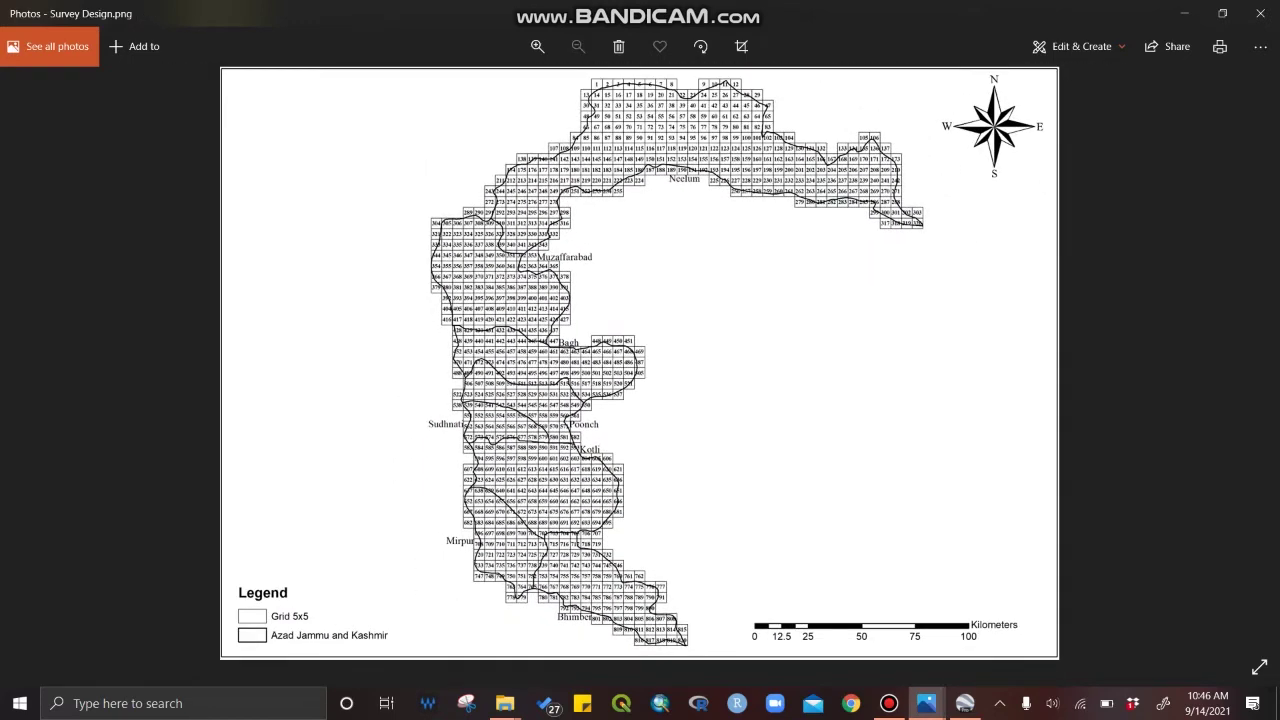
pyautogui.hotkey('ctrl', 'p')
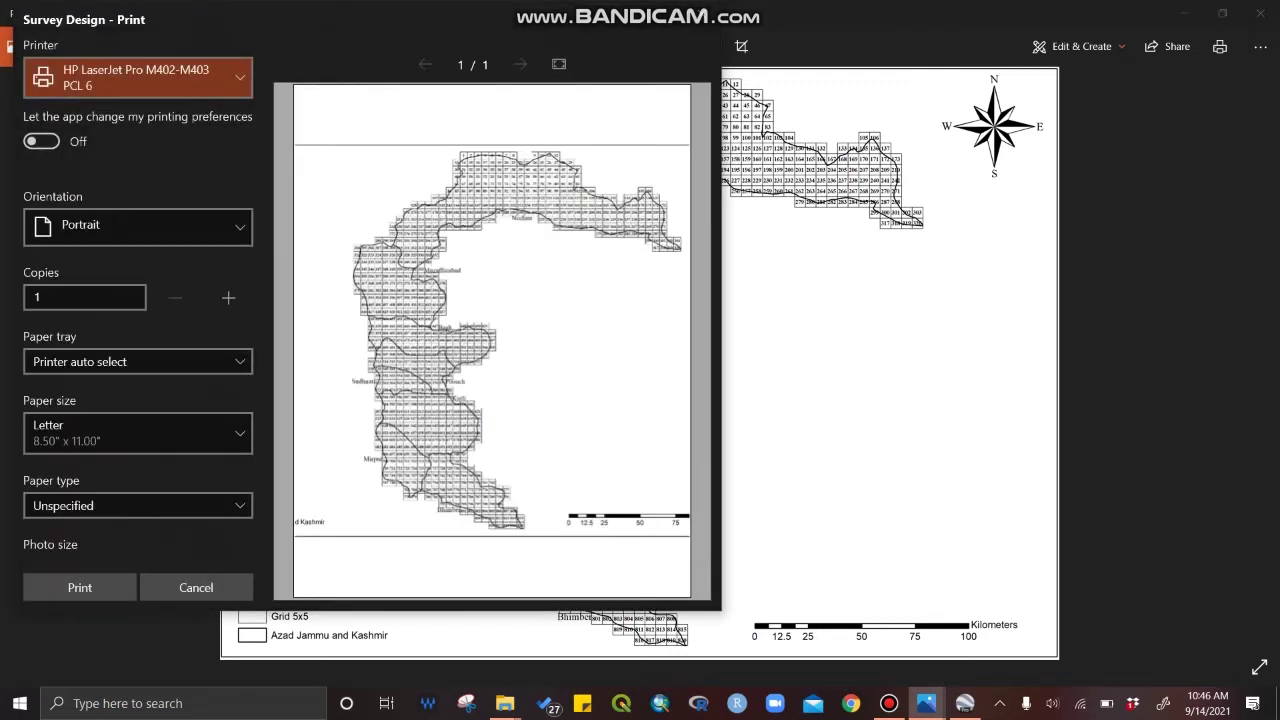
pyautogui.click(137, 227)
pyautogui.click(120, 258)
pyautogui.click(90, 257)
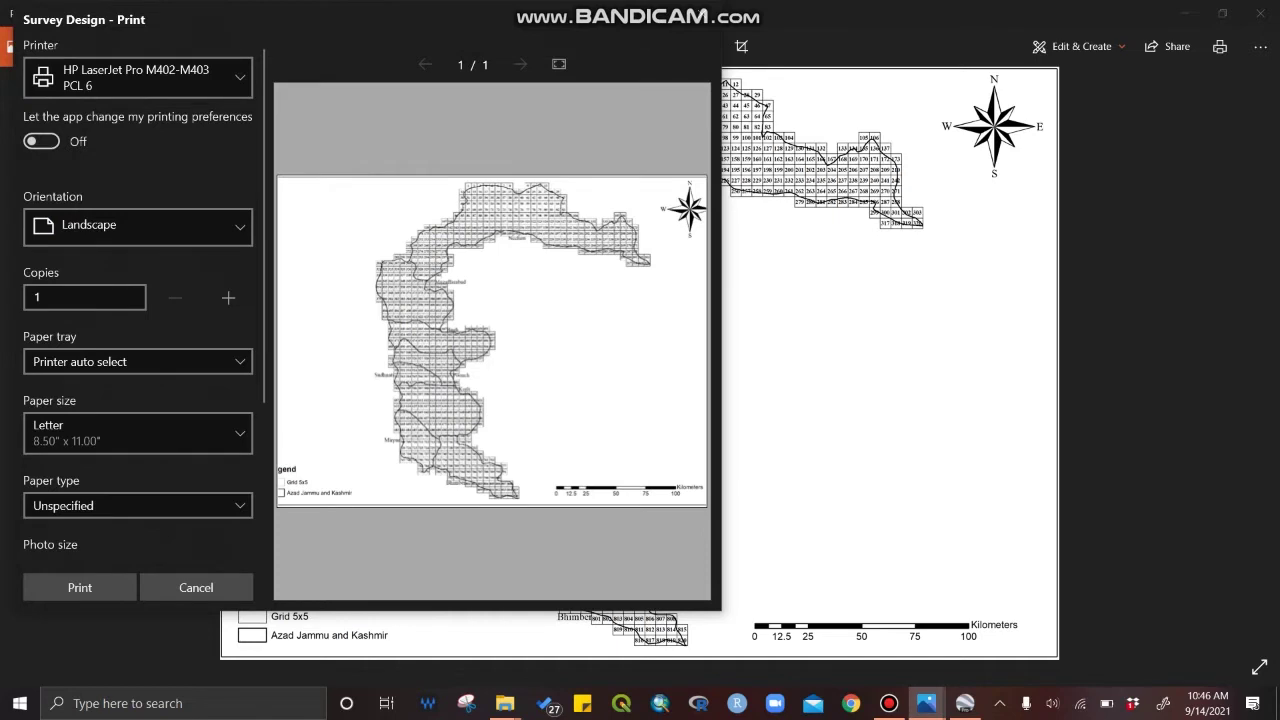
pyautogui.scroll(-3, 137, 300)
pyautogui.click(137, 496)
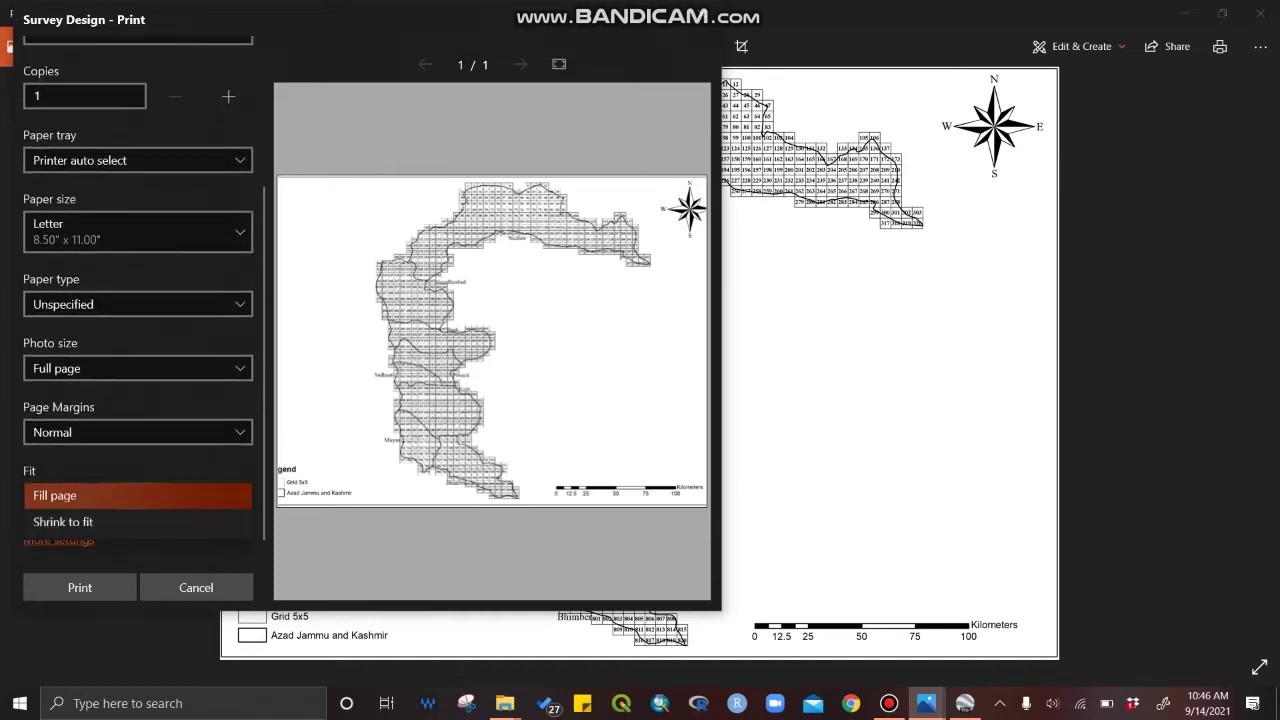
pyautogui.click(60, 522)
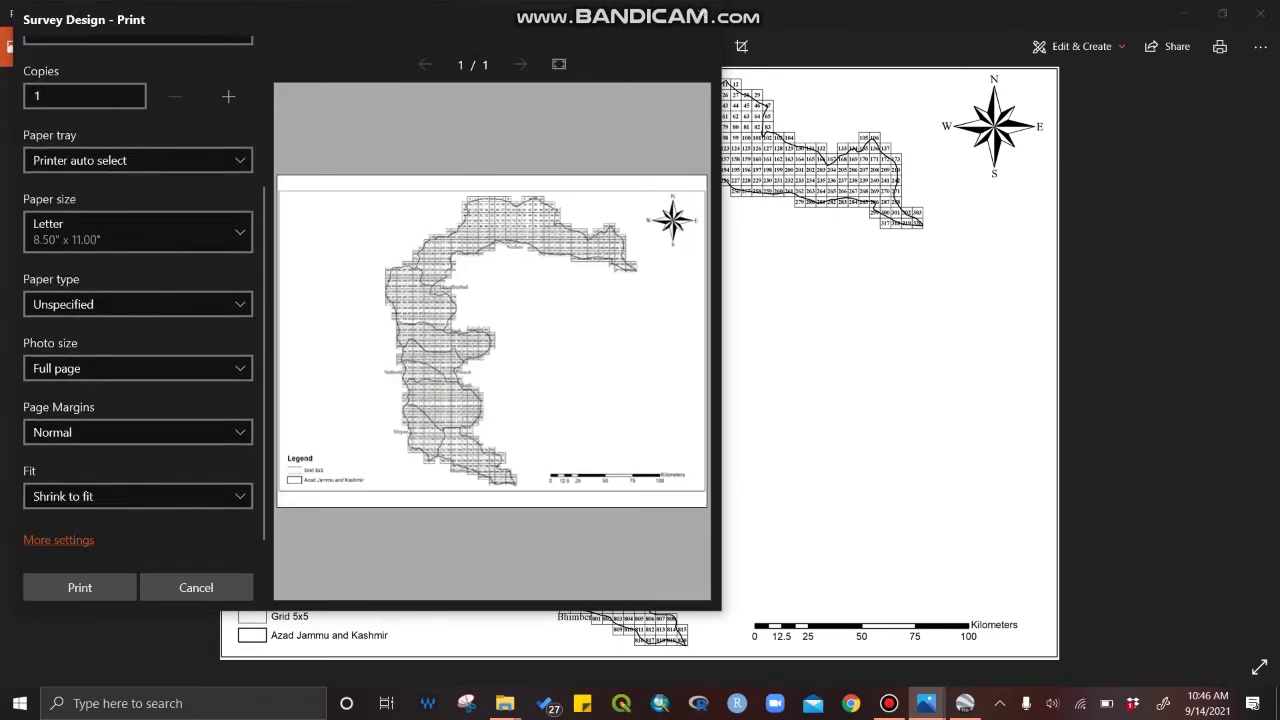
pyautogui.click(80, 587)
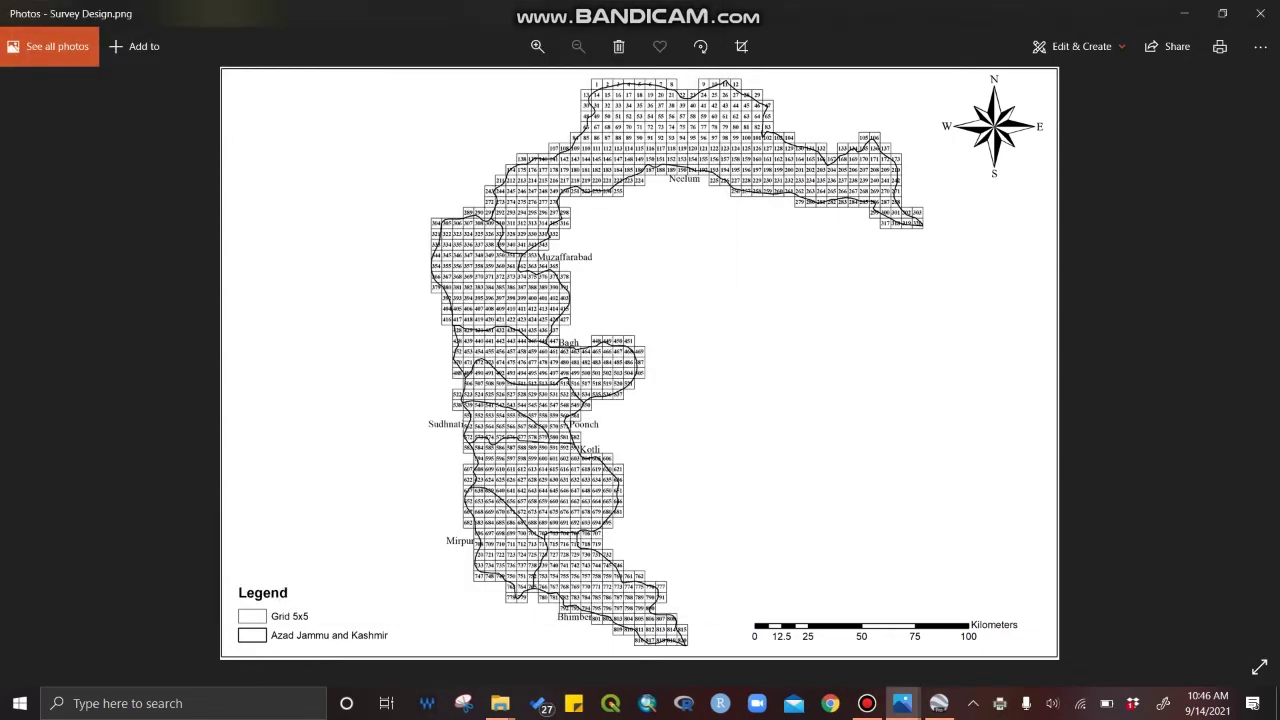
pyautogui.click(866, 703)
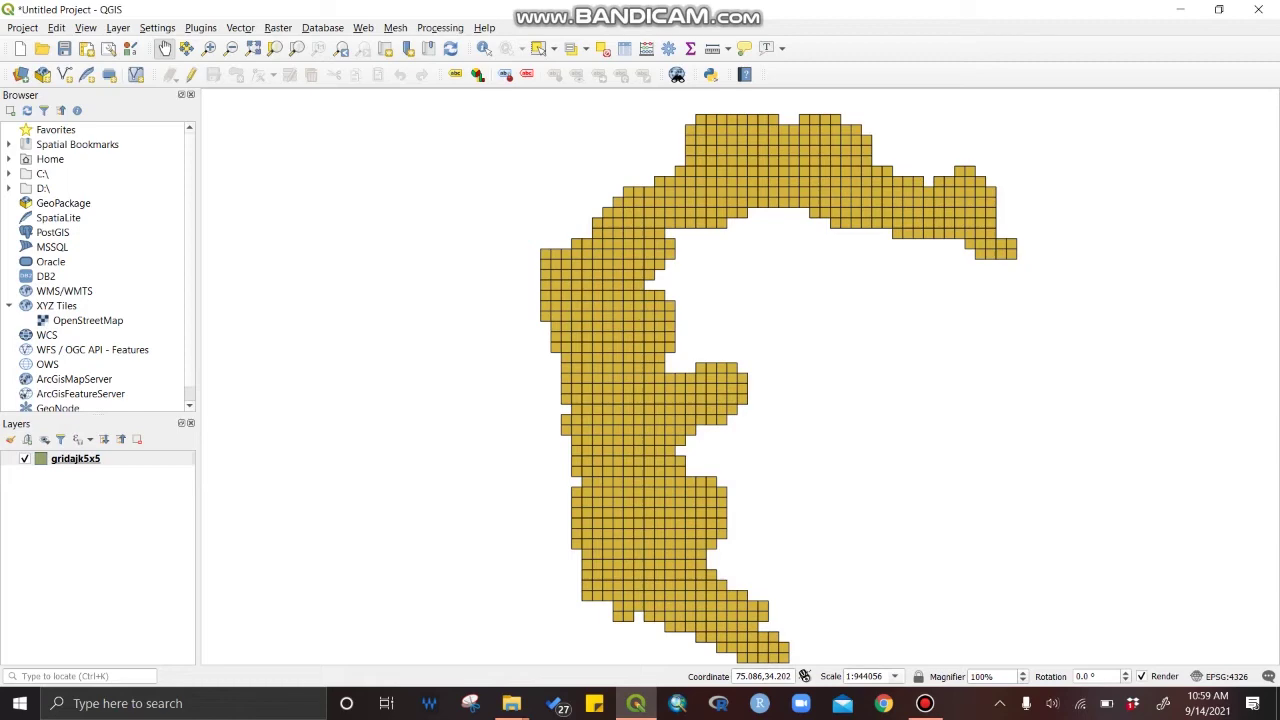
# In QGIS, export the gridajk5x5 layer's features in KML format as gridajk5x5 to the whole AJK shp files folder.
pyautogui.rightClick(84, 458)
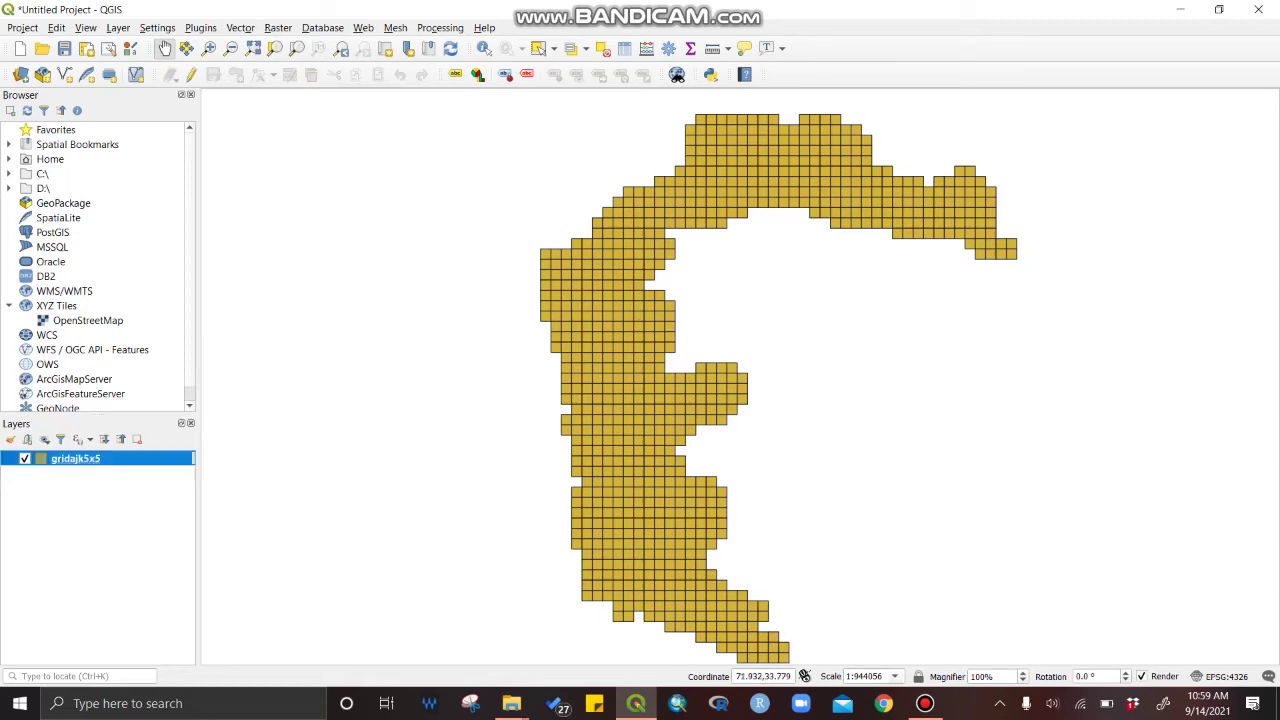
pyautogui.moveTo(150, 407)
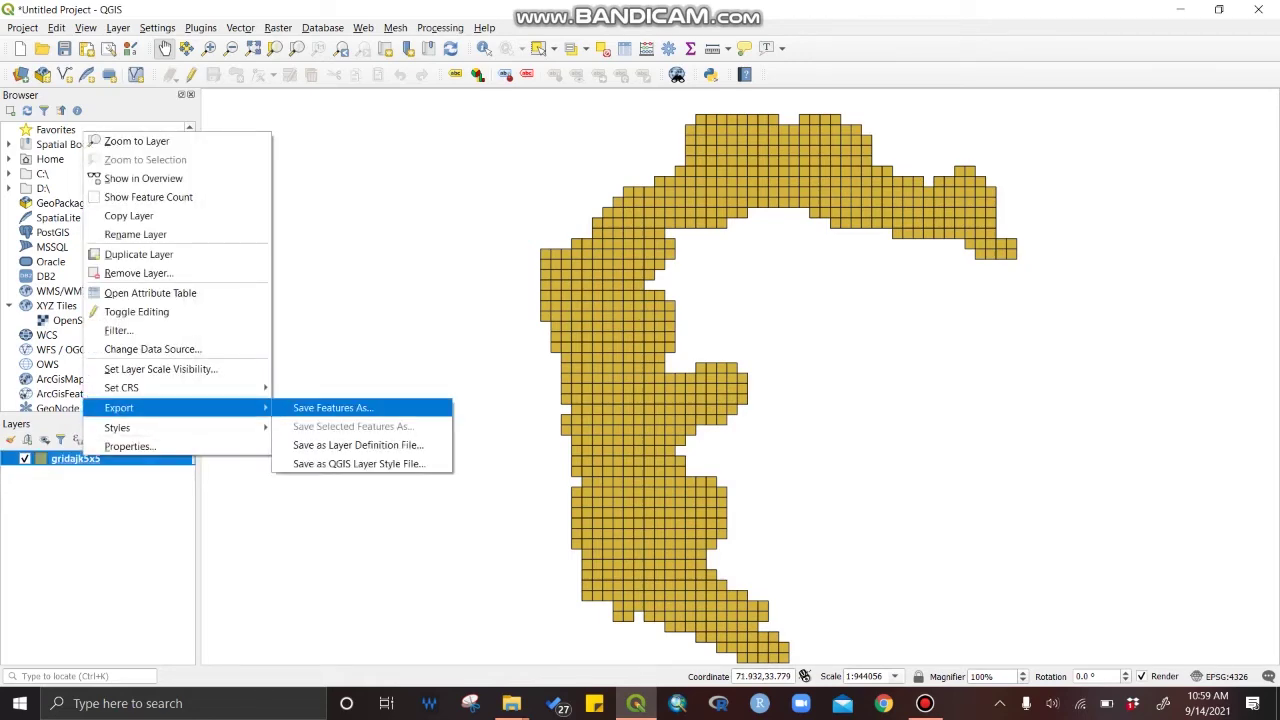
pyautogui.click(330, 408)
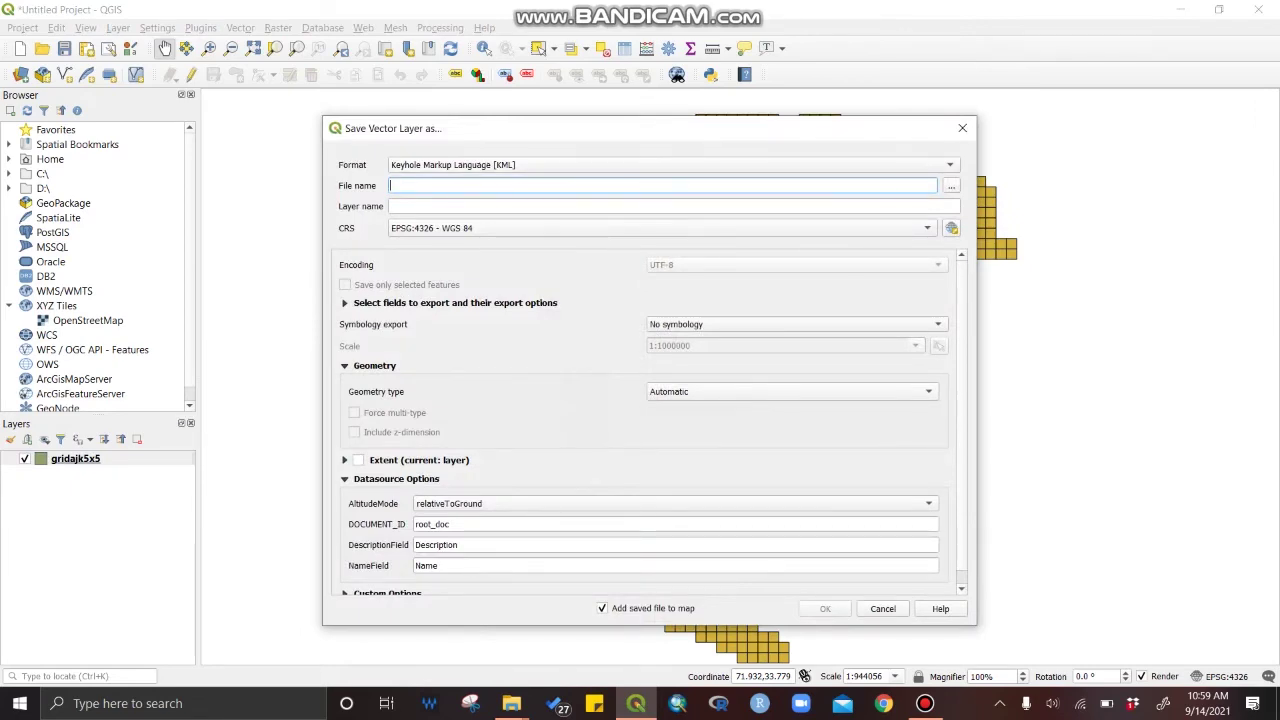
pyautogui.click(951, 185)
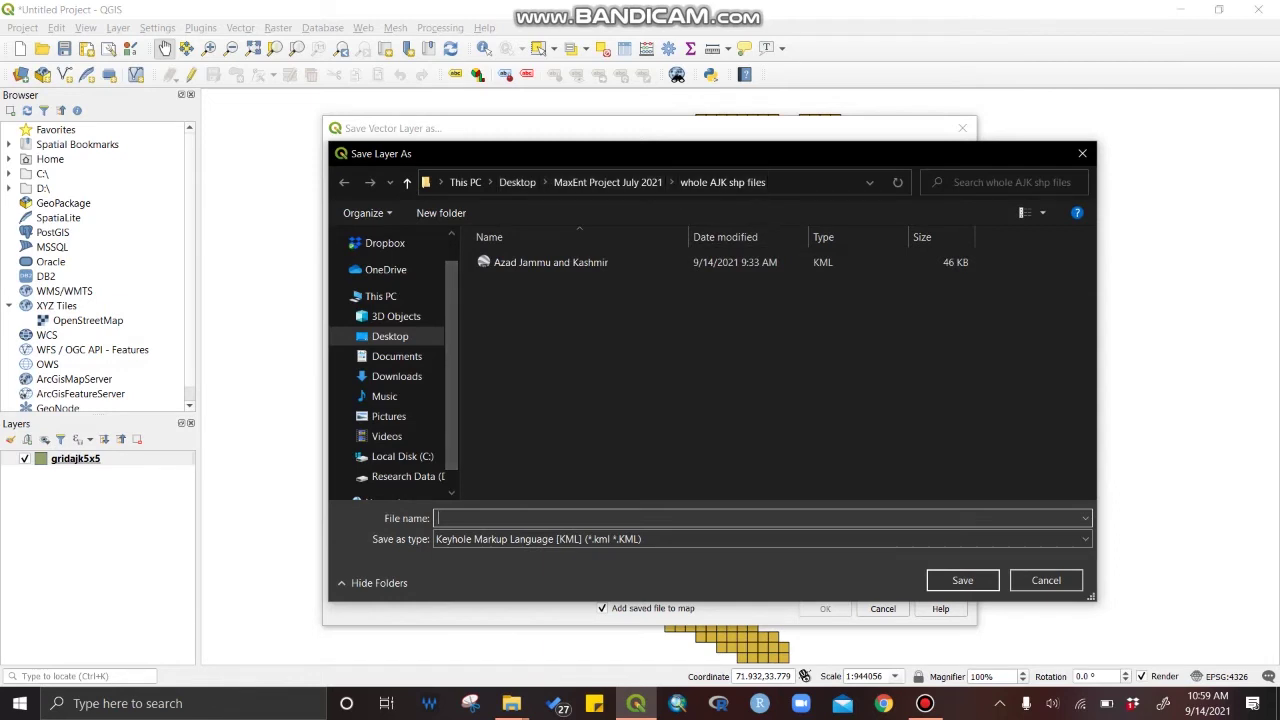
pyautogui.write('grid')
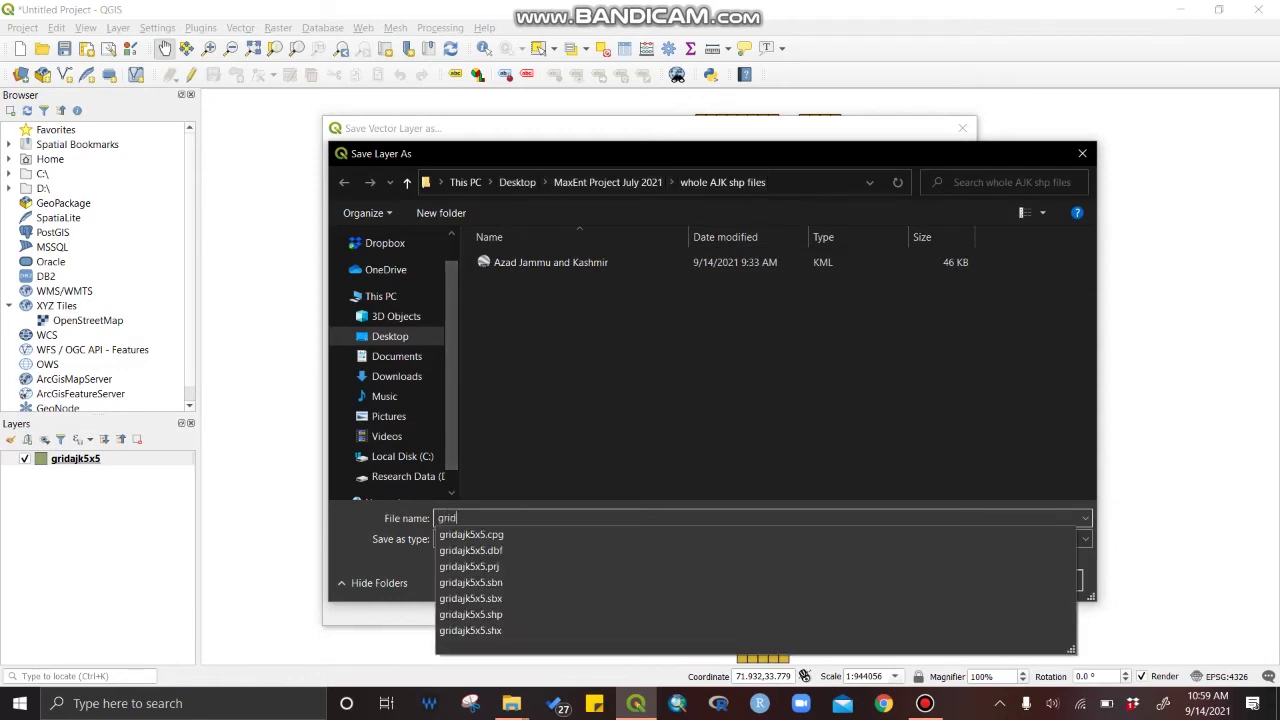
pyautogui.write('ajk5x5')
pyautogui.press('Escape')
pyautogui.press('Return')
pyautogui.press('Return')
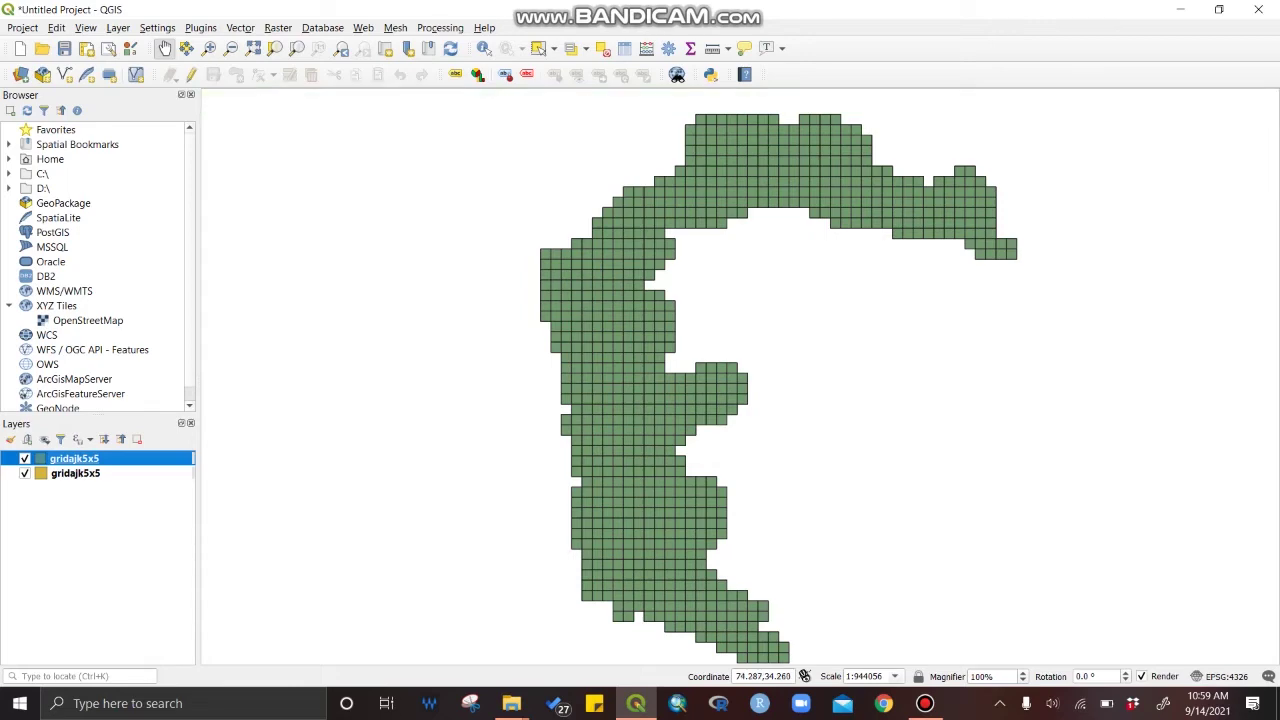
pyautogui.click(924, 703)
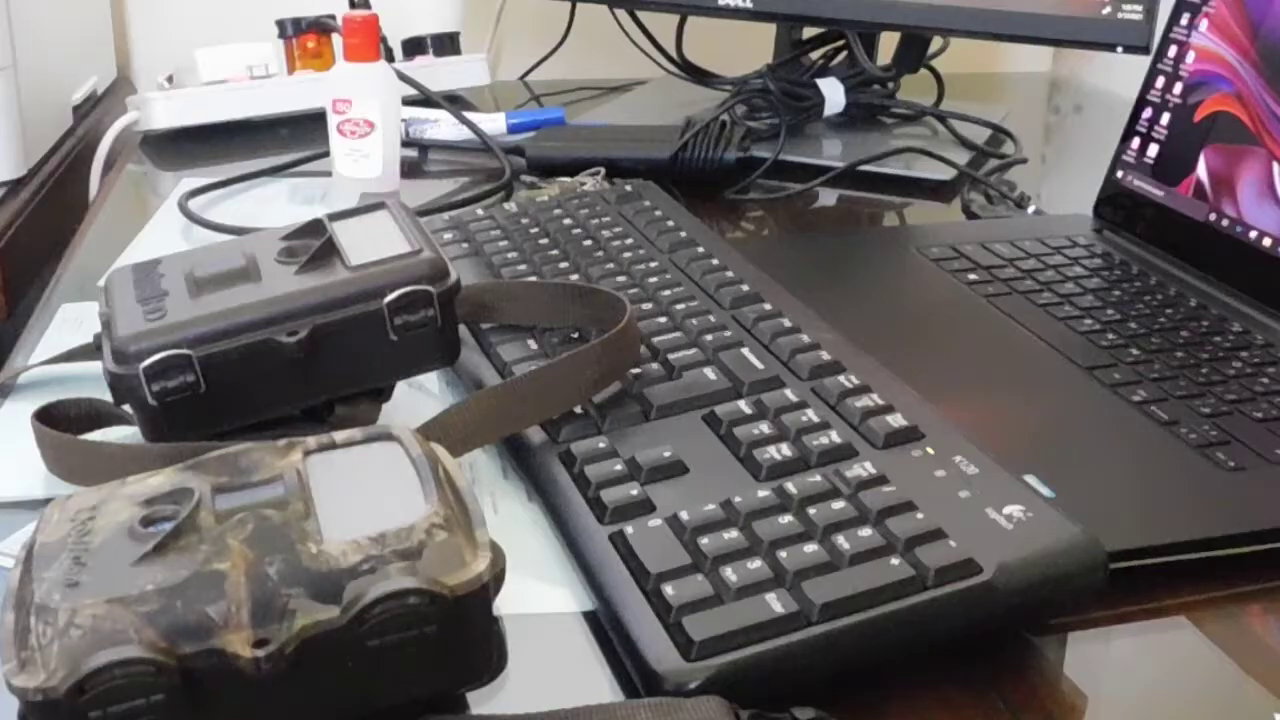